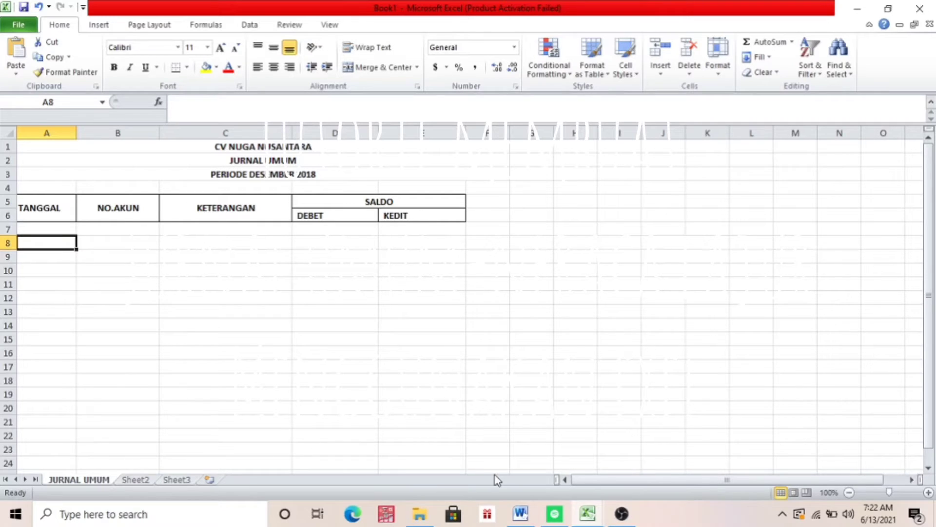
Check the December 1 transaction in the Word document SOAL UTS LAB, and enter its date 1/12/2018 in cell A7 of Excel's Book1
{"action": "left_click", "coordinate": [530, 516]}
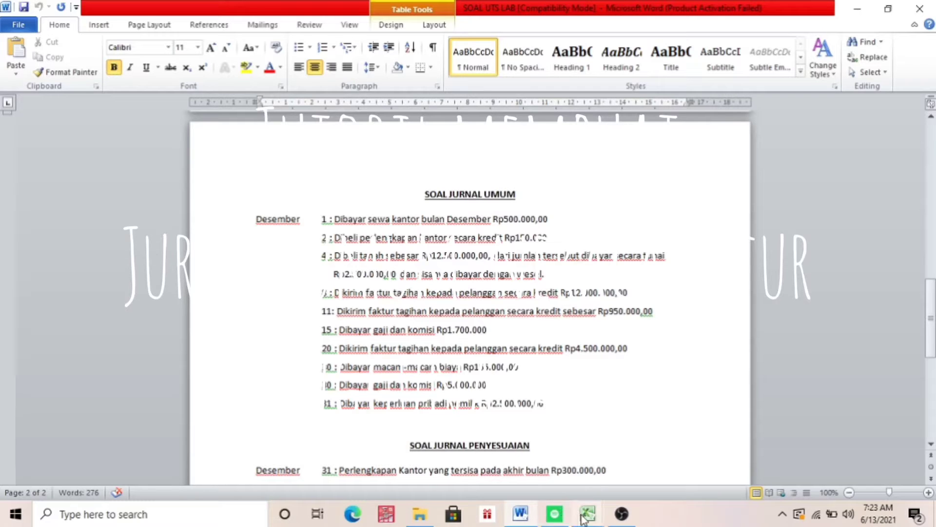
{"action": "mouse_move", "coordinate": [587, 514]}
{"action": "left_click", "coordinate": [598, 468]}
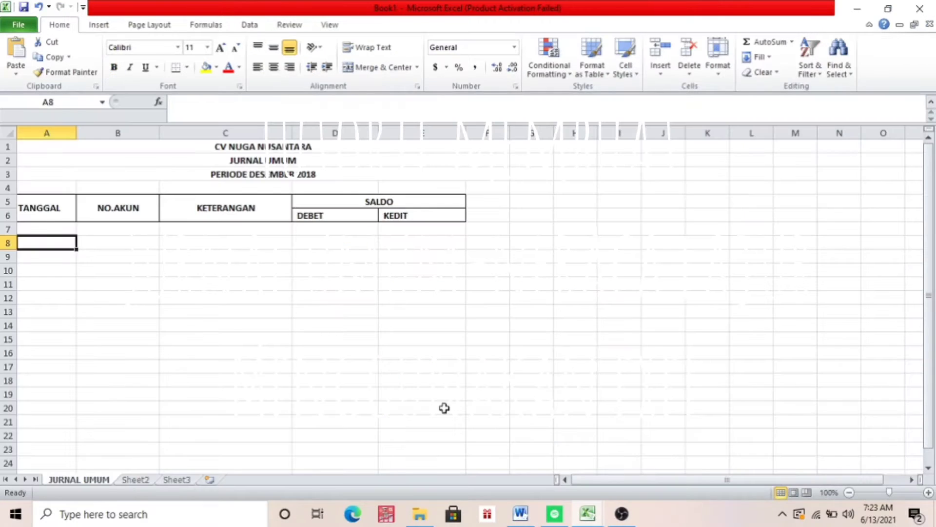
{"action": "left_click", "coordinate": [59, 228]}
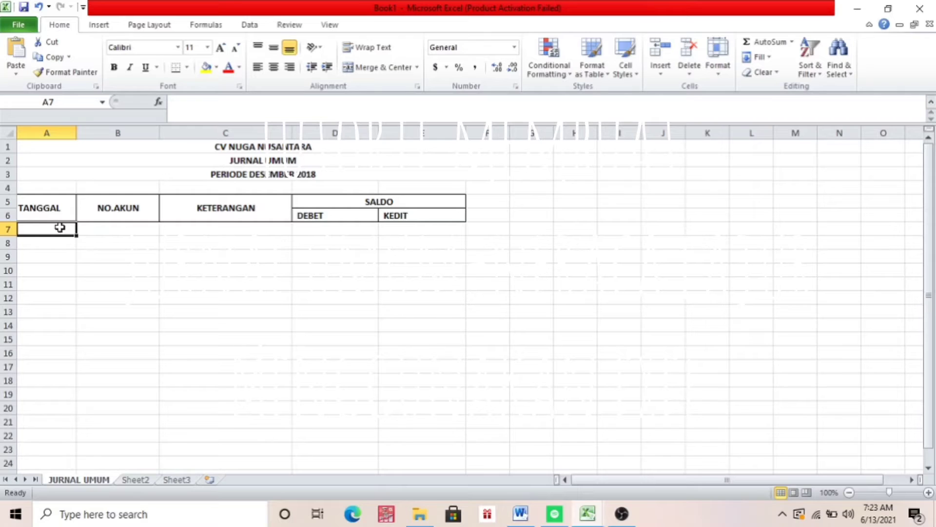
{"action": "type", "text": "1/12"}
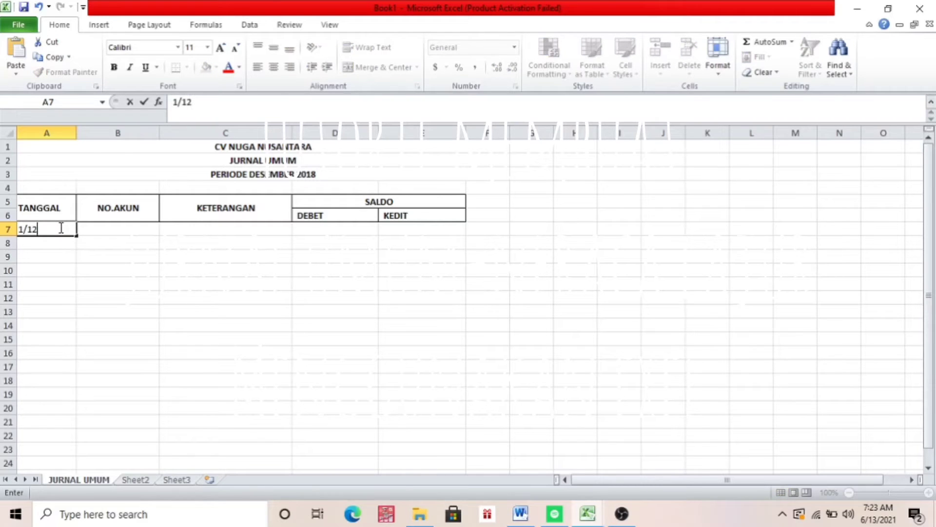
{"action": "type", "text": "/2018"}
{"action": "key", "text": "Tab"}
{"action": "key", "text": "Tab"}
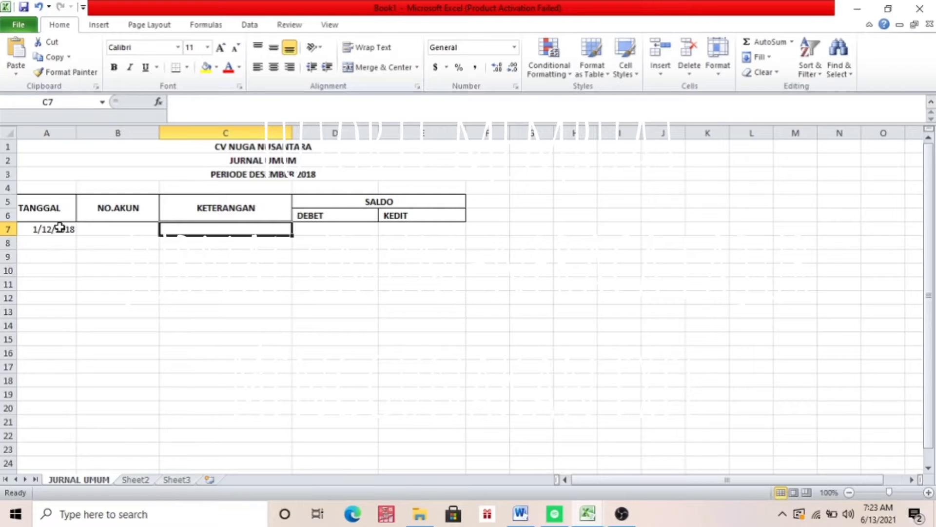
Enter the descriptions BIAYA SEWA in C7 and KAS in C8 for the first journal entry
{"action": "type", "text": "BIAYA SEWA"}
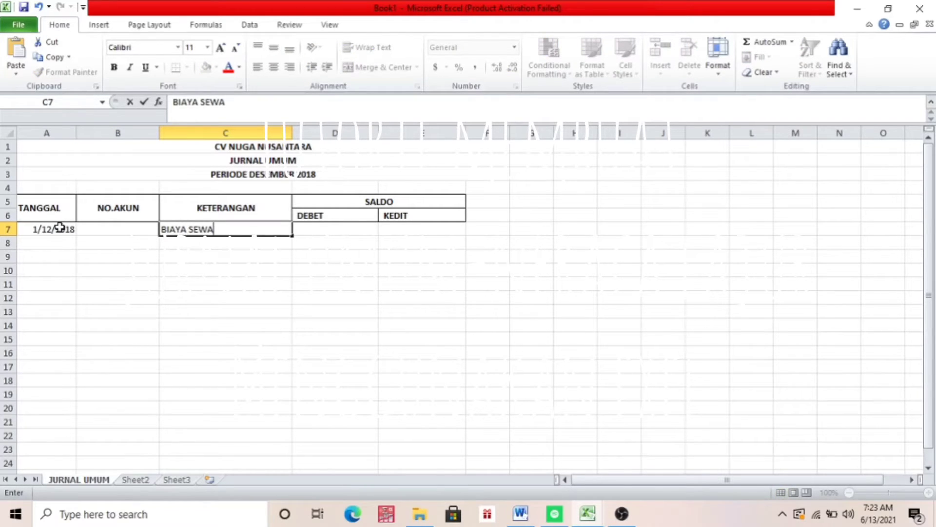
{"action": "key", "text": "Return"}
{"action": "type", "text": "KAS"}
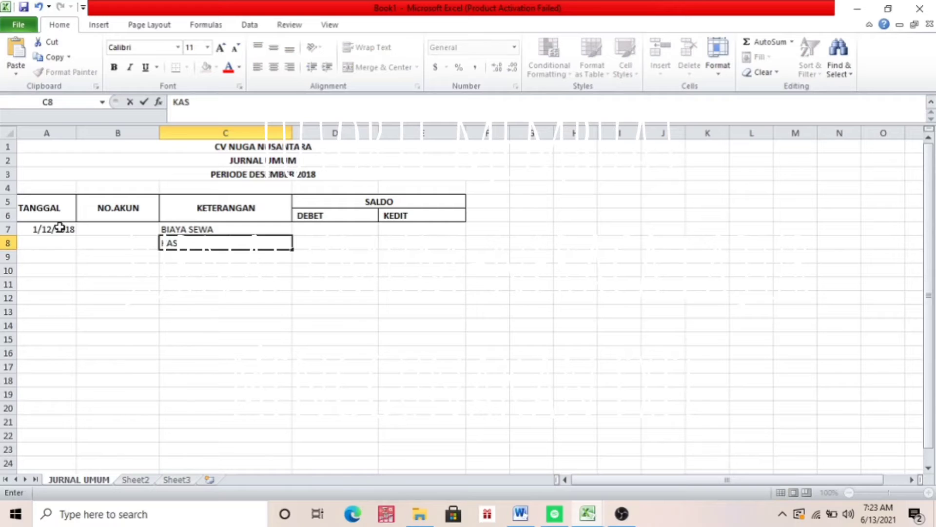
Enter a debit of 500000 for BIAYA SEWA in D7 and a credit of 500000 for KAS in E8
{"action": "key", "text": "Up"}
{"action": "key", "text": "Right"}
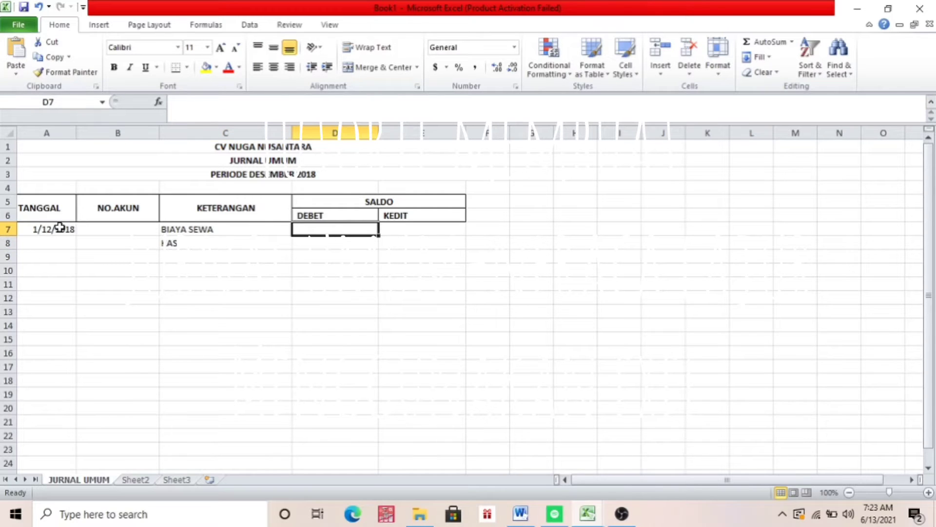
{"action": "type", "text": "5"}
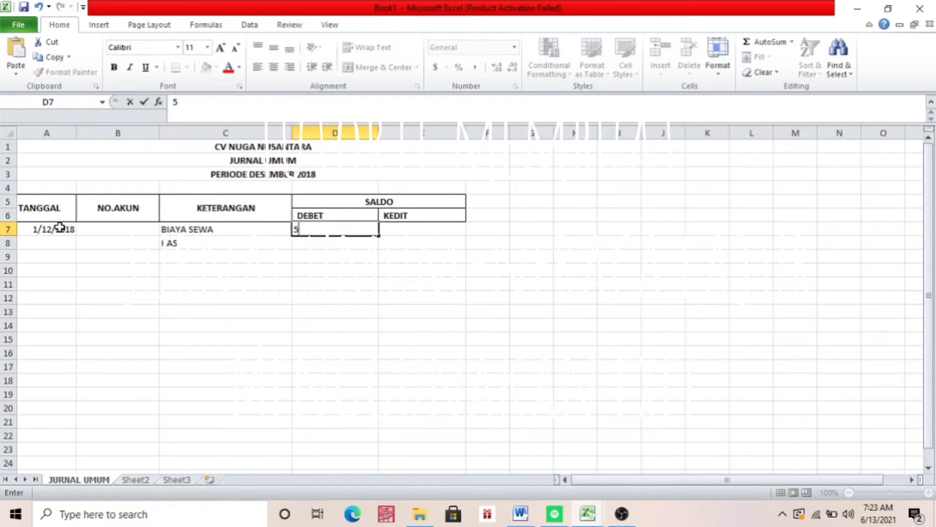
{"action": "type", "text": "00000"}
{"action": "key", "text": "Return"}
{"action": "key", "text": "Right"}
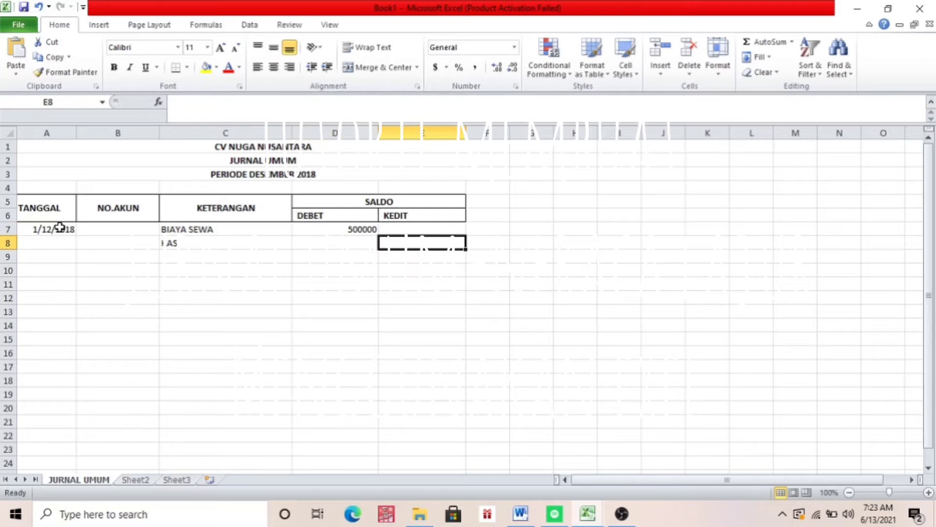
{"action": "type", "text": "500000"}
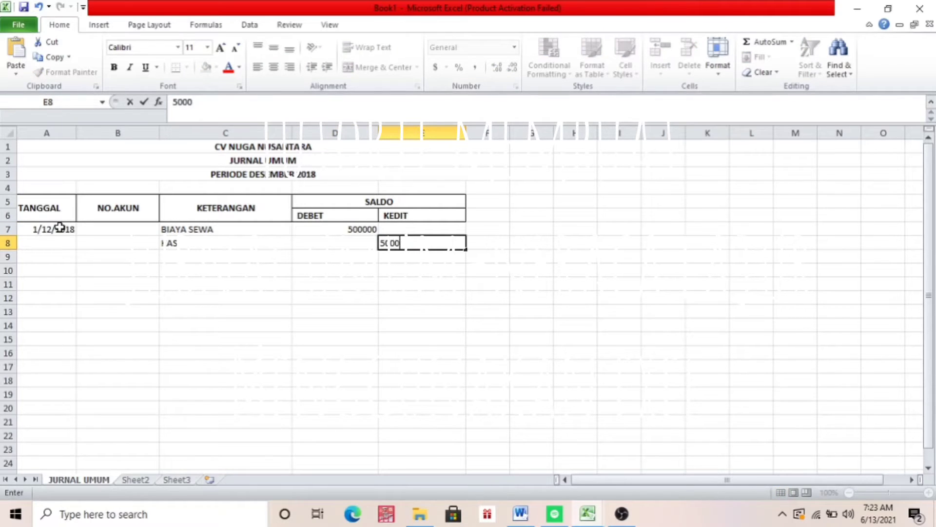
{"action": "key", "text": "Return"}
Enter the ledger code 1101 for KAS in cell B8
{"action": "key", "text": "Left"}
{"action": "key", "text": "Left"}
{"action": "key", "text": "Left"}
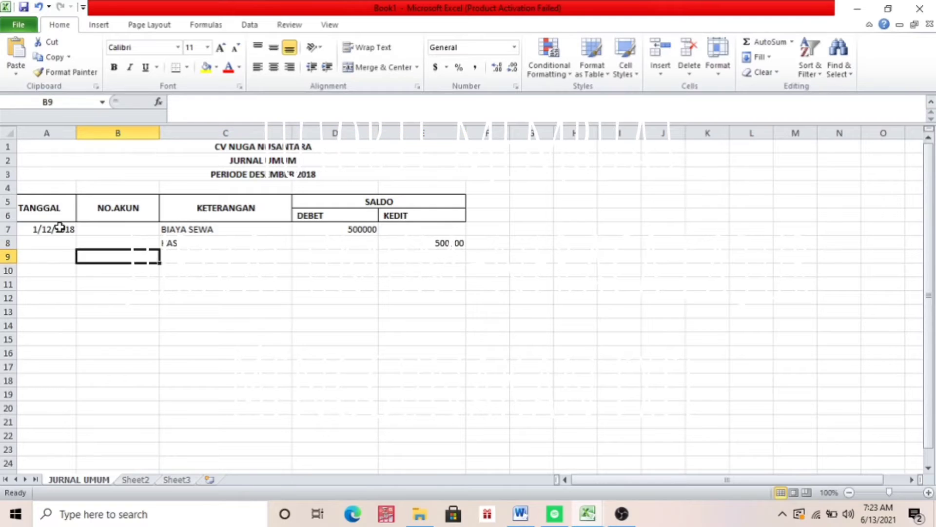
{"action": "key", "text": "Up"}
{"action": "type", "text": "1101"}
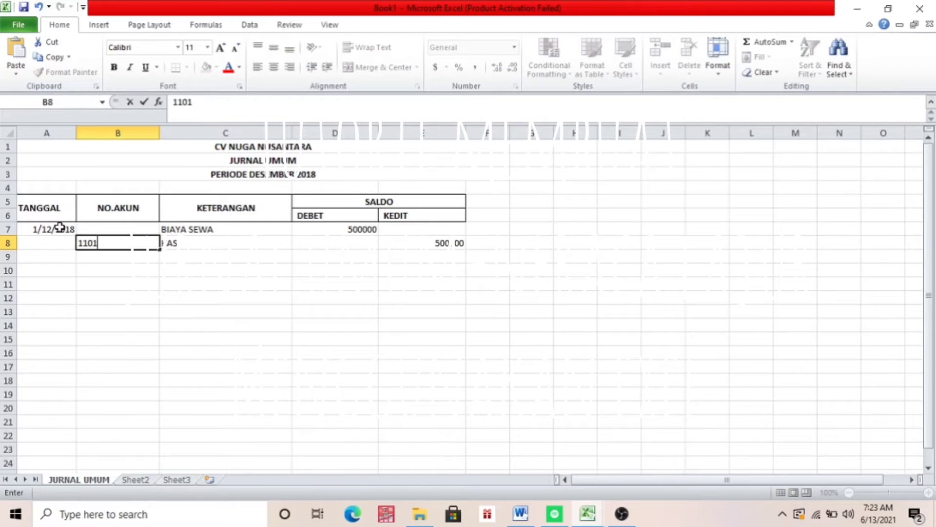
Look up the Biaya Sewa ledger code in the TUGAS UTS LAB AKUNTANSI workbook and enter 5102 in B7 of Book1
{"action": "key", "text": "Up"}
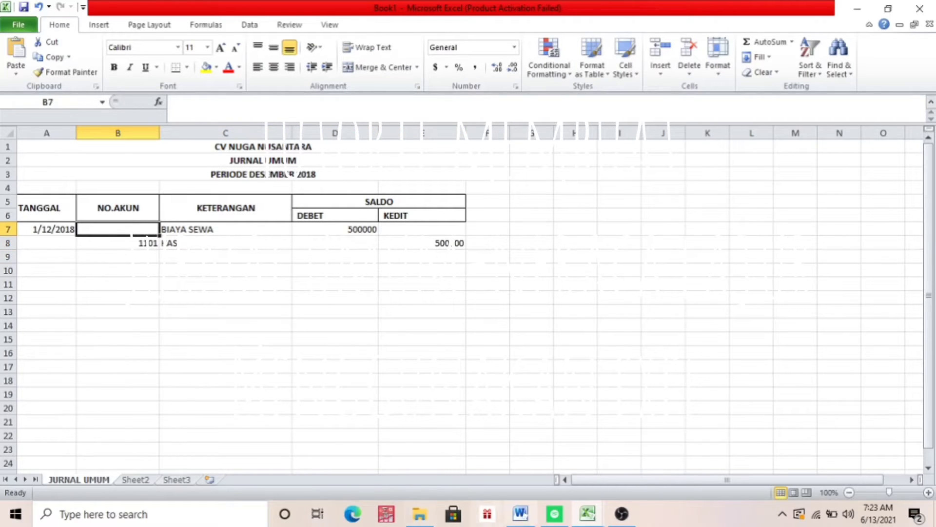
{"action": "mouse_move", "coordinate": [588, 514]}
{"action": "left_click", "coordinate": [529, 470]}
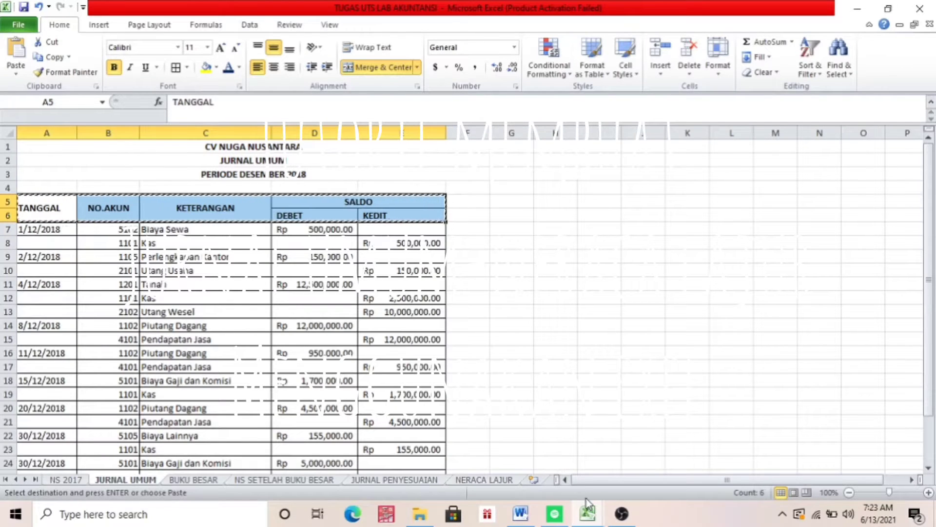
{"action": "left_click", "coordinate": [596, 517]}
{"action": "left_click", "coordinate": [608, 470]}
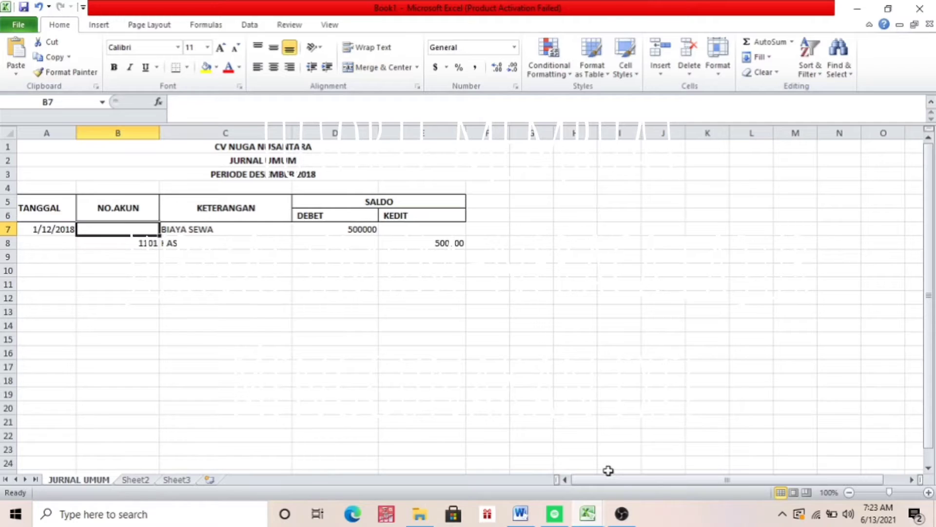
{"action": "type", "text": "5102"}
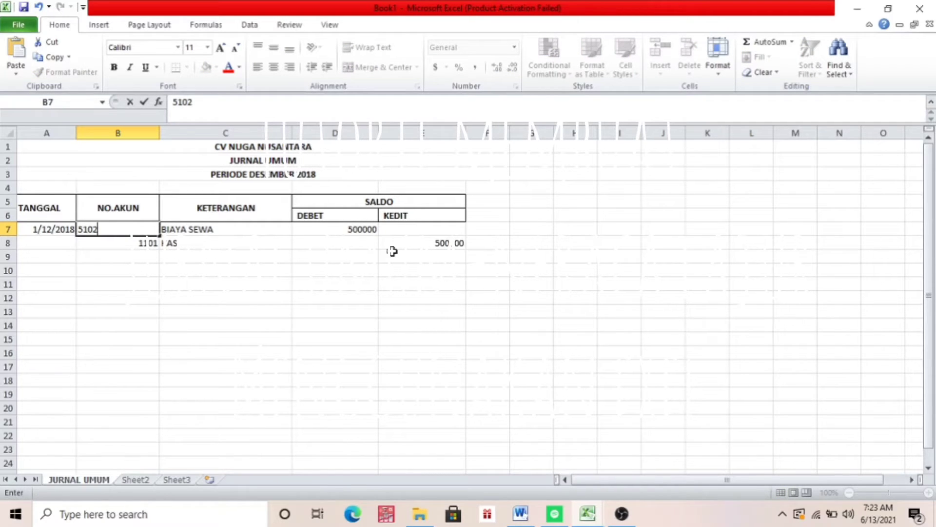
{"action": "left_click", "coordinate": [247, 242]}
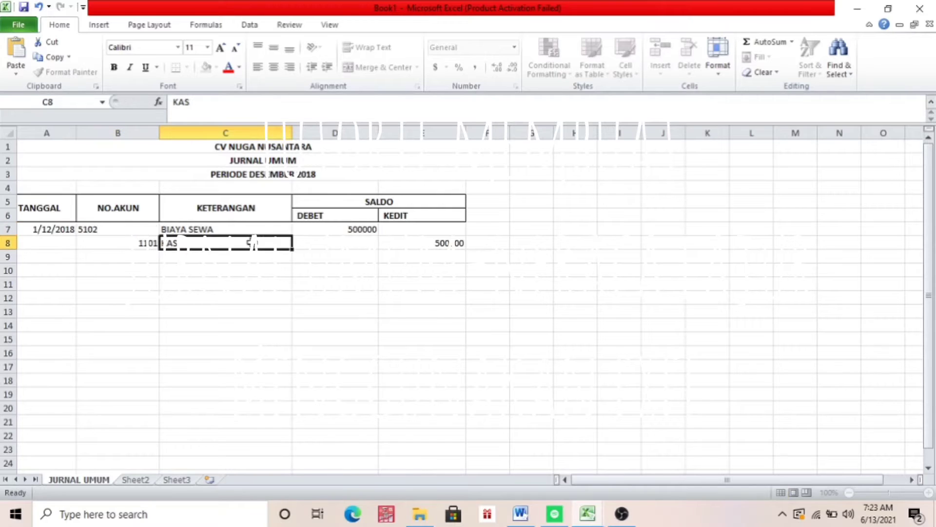
{"action": "left_click", "coordinate": [252, 228]}
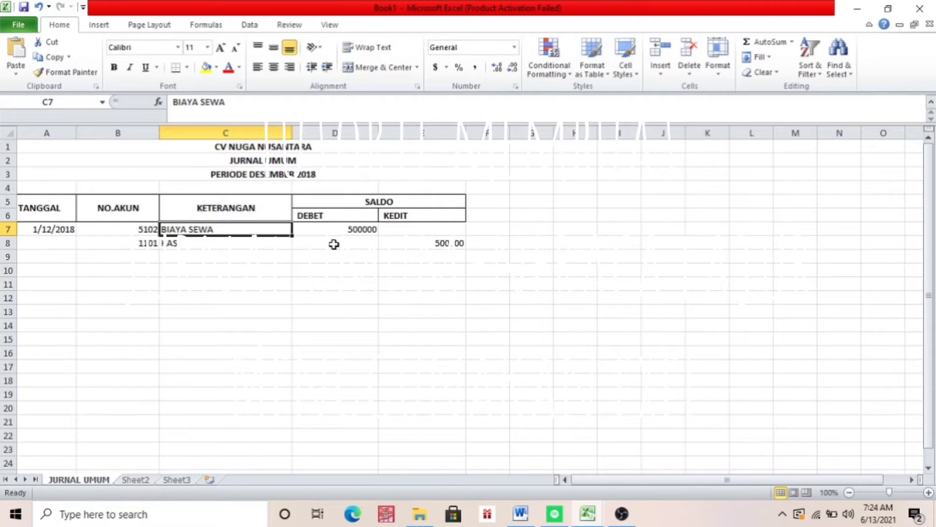
Check the second transaction in the Word document and reference workbook, and enter its date 2/12/2018 in cell A9 of Excel's Book1
{"action": "left_click", "coordinate": [590, 519]}
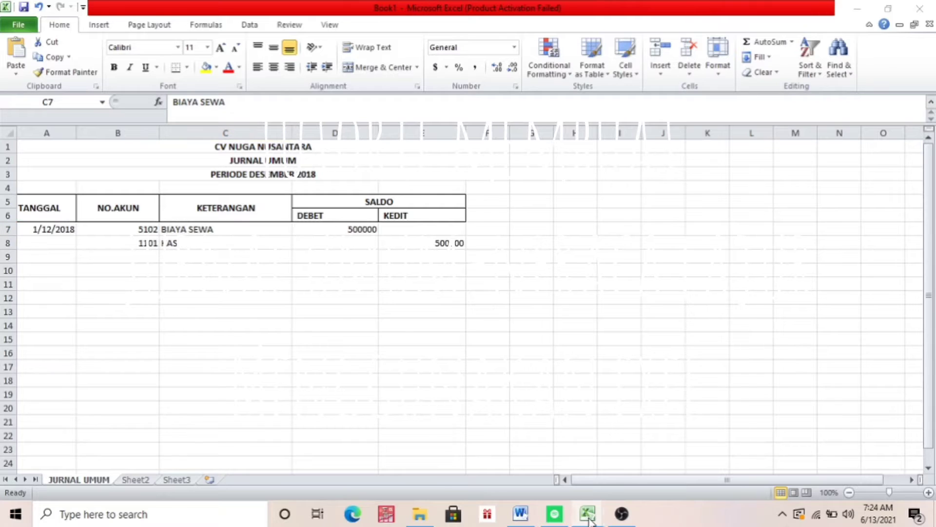
{"action": "left_click", "coordinate": [521, 513]}
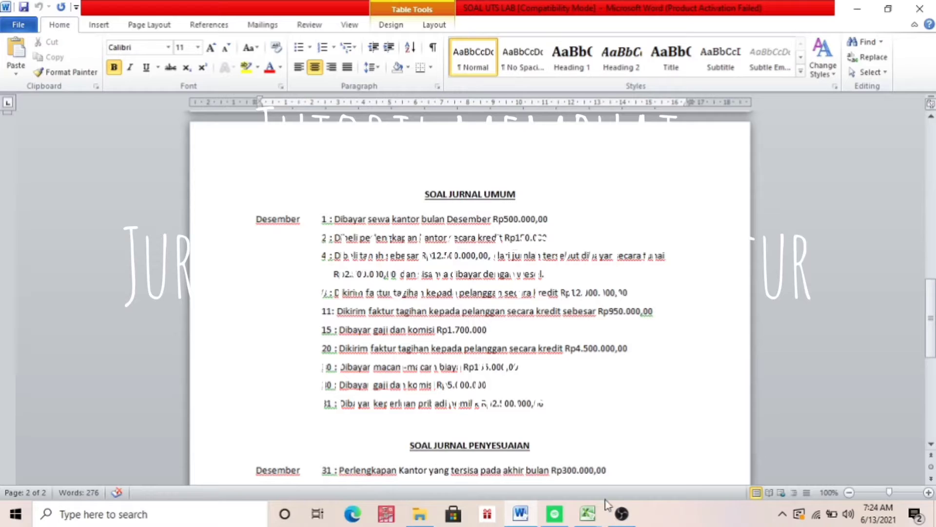
{"action": "mouse_move", "coordinate": [587, 521]}
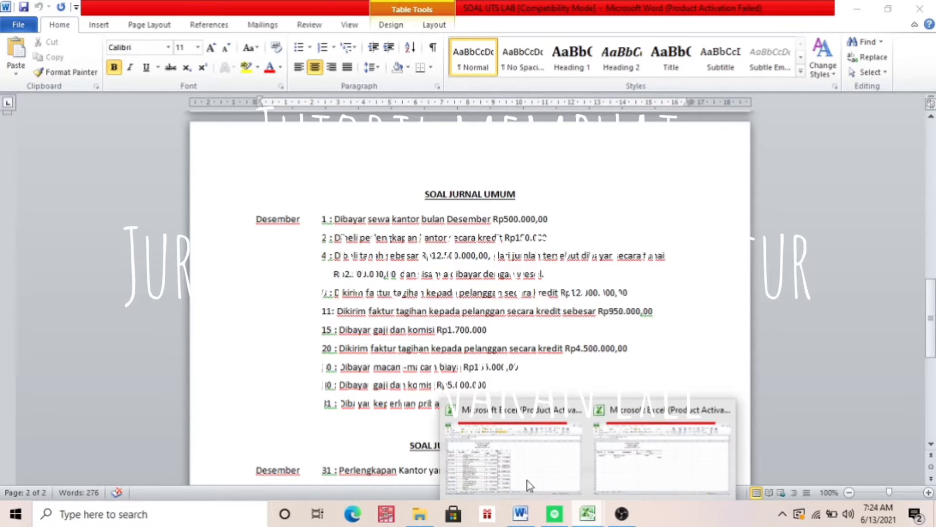
{"action": "left_click", "coordinate": [507, 466]}
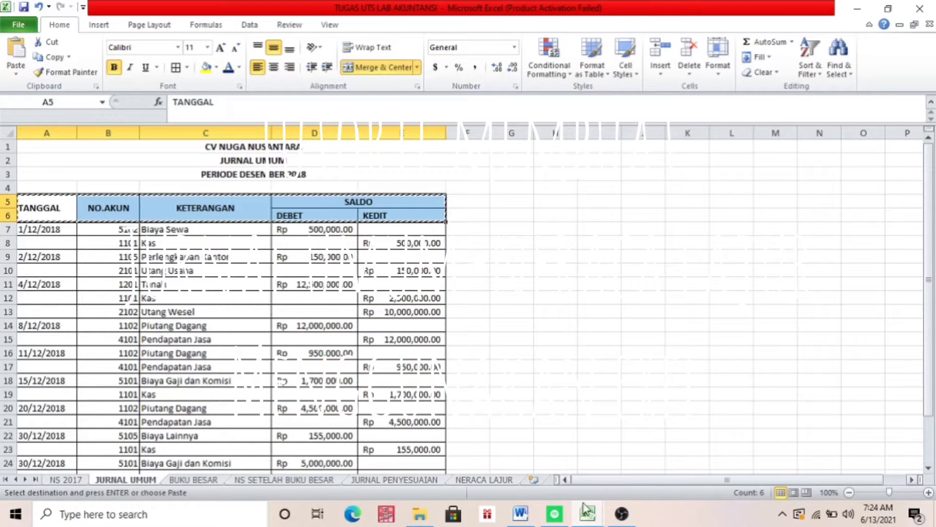
{"action": "left_click", "coordinate": [615, 469]}
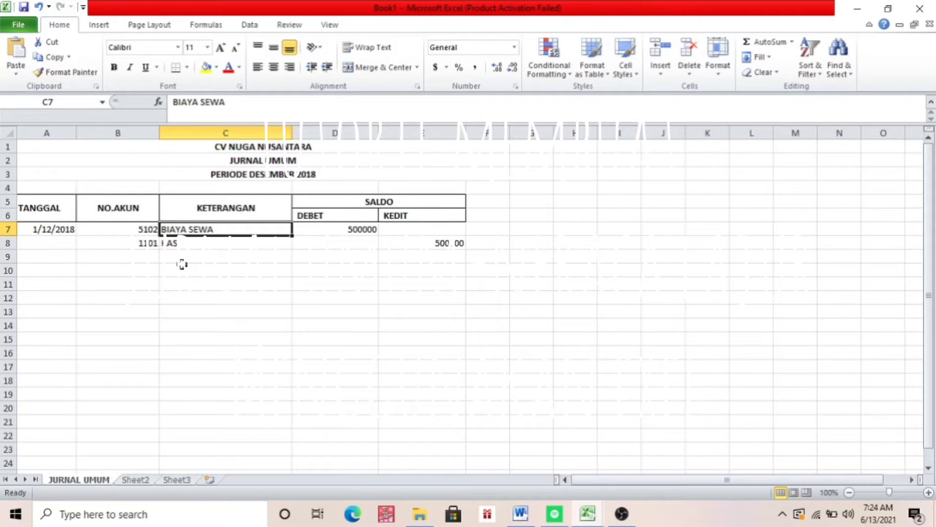
{"action": "left_click", "coordinate": [68, 263]}
{"action": "type", "text": "2/1"}
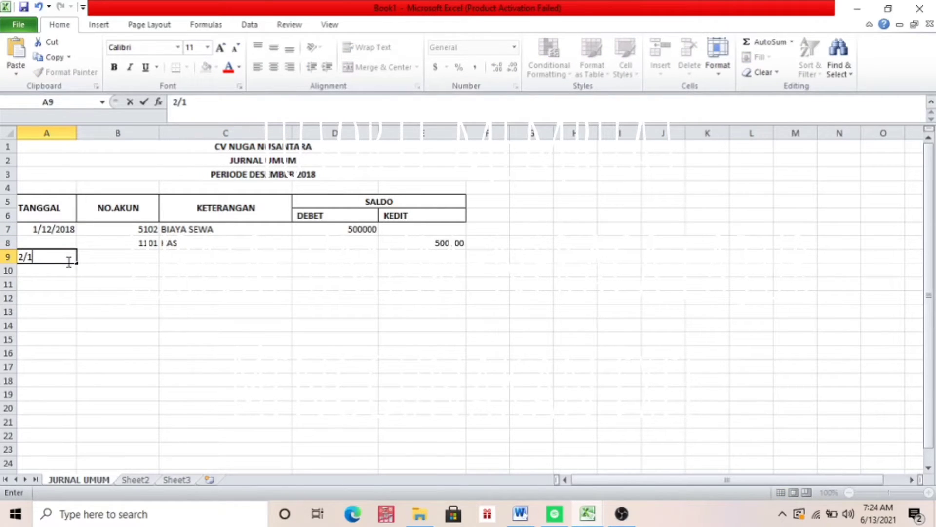
{"action": "type", "text": "2/2018"}
{"action": "key", "text": "Tab"}
{"action": "key", "text": "Tab"}
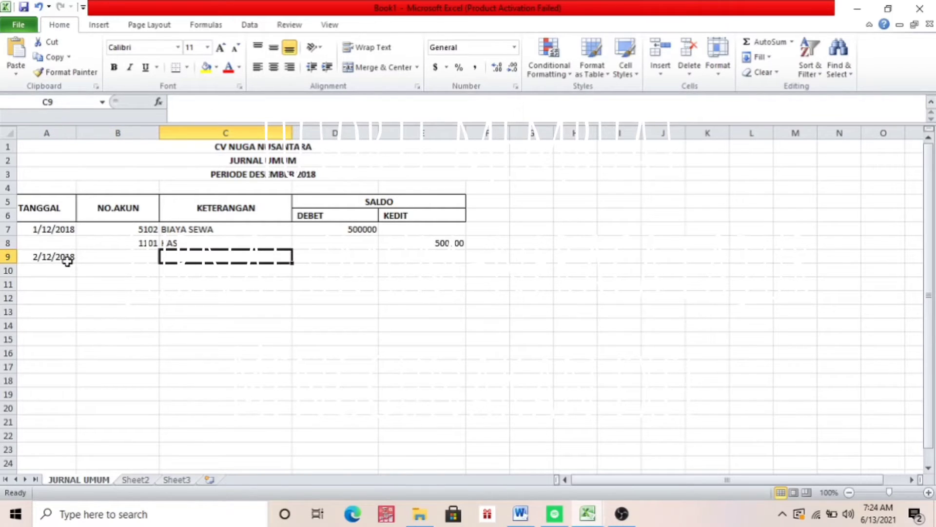
Enter the descriptions PERLENGKAPAN KANTOR in C9 and HUTANG USAHA in C10 for the second journal entry
{"action": "type", "text": "PERLEN"}
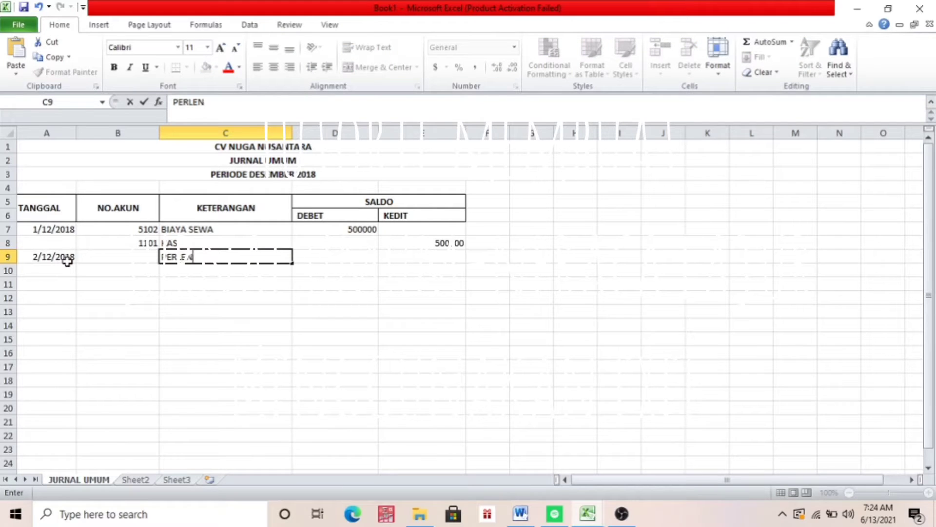
{"action": "type", "text": "GKAPAN"}
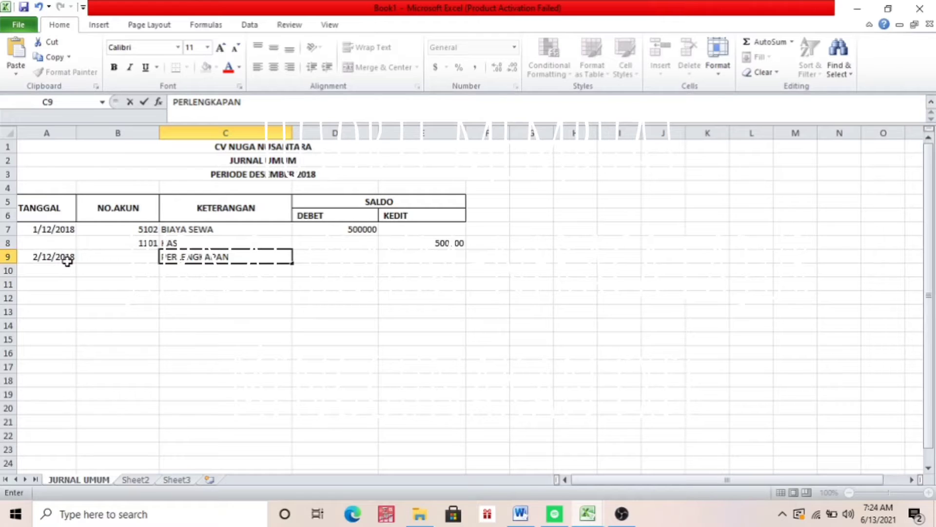
{"action": "type", "text": " KANTOR"}
{"action": "key", "text": "Return"}
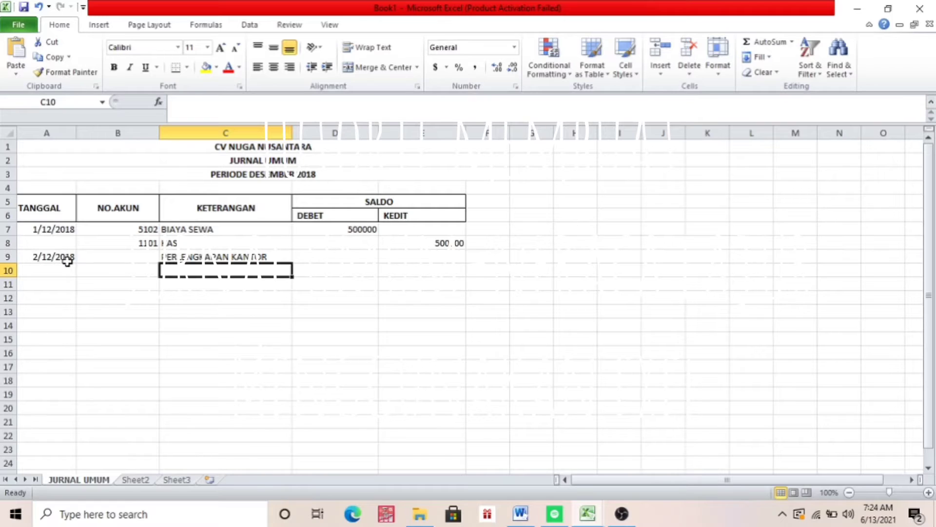
{"action": "type", "text": "HUTANG USAHA"}
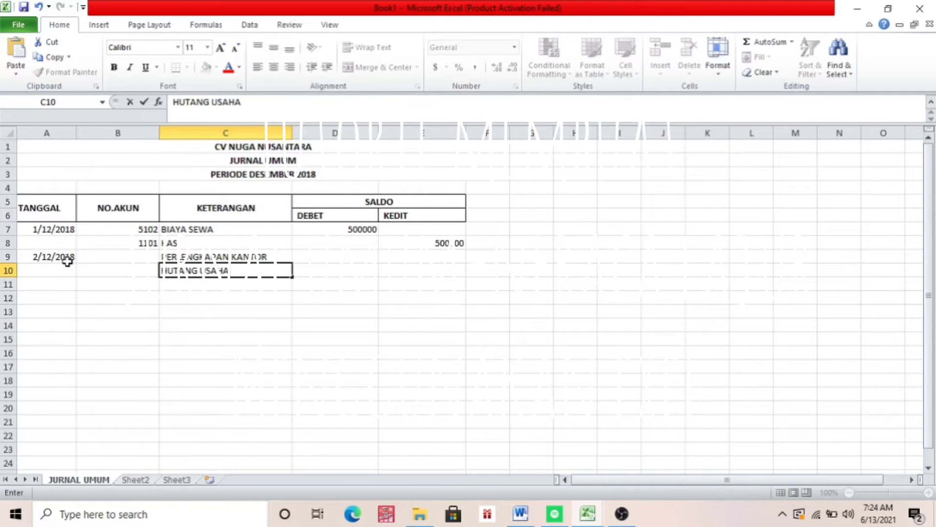
Check the office supplies amount in the Word document and enter a credit of 150000 for HUTANG USAHA in E10 of Excel's Book1
{"action": "key", "text": "Tab"}
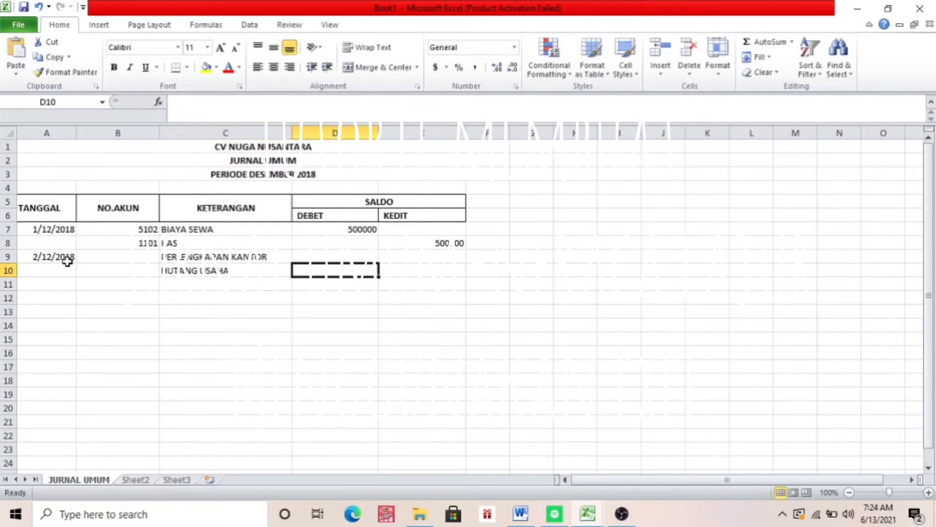
{"action": "key", "text": "Tab"}
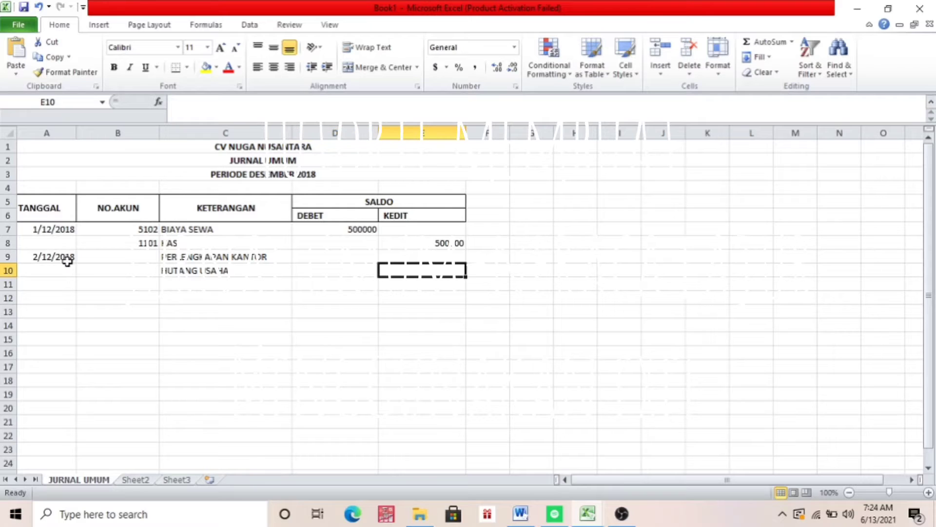
{"action": "left_click", "coordinate": [520, 513]}
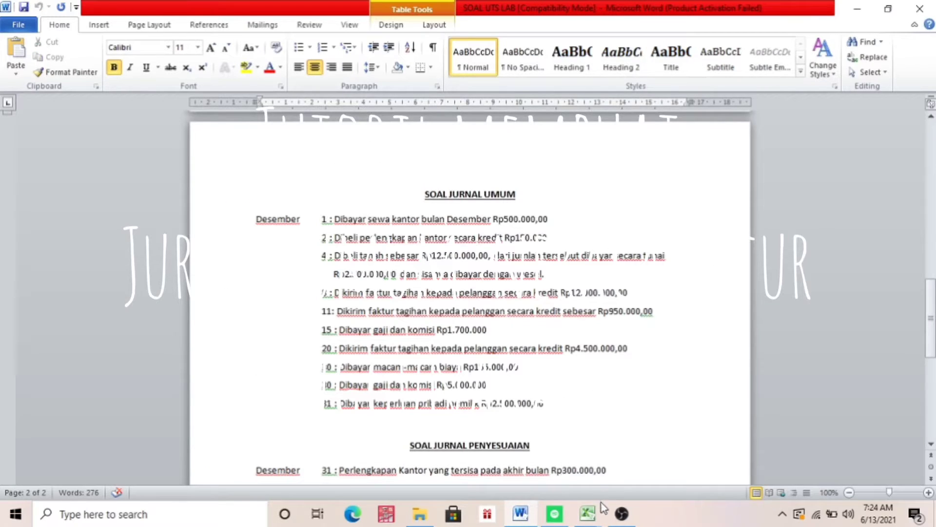
{"action": "mouse_move", "coordinate": [587, 514]}
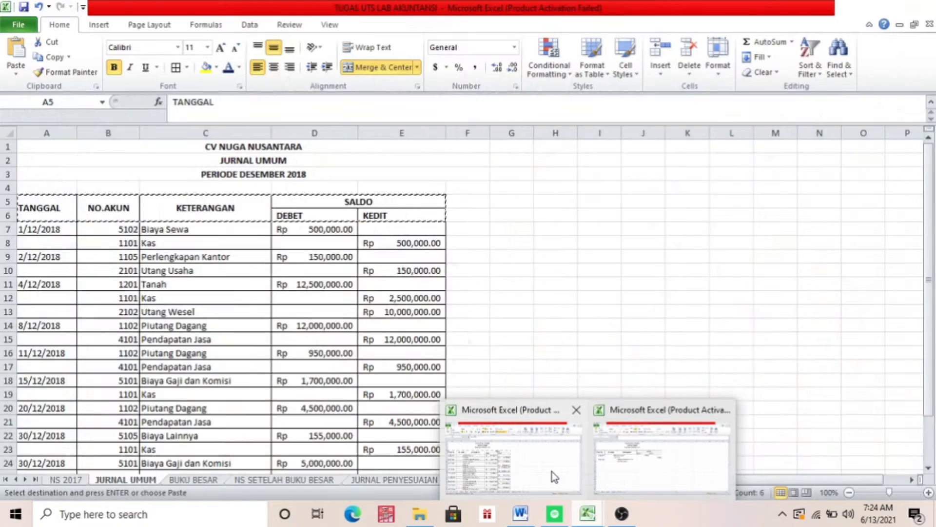
{"action": "left_click", "coordinate": [617, 478]}
{"action": "type", "text": "150000"}
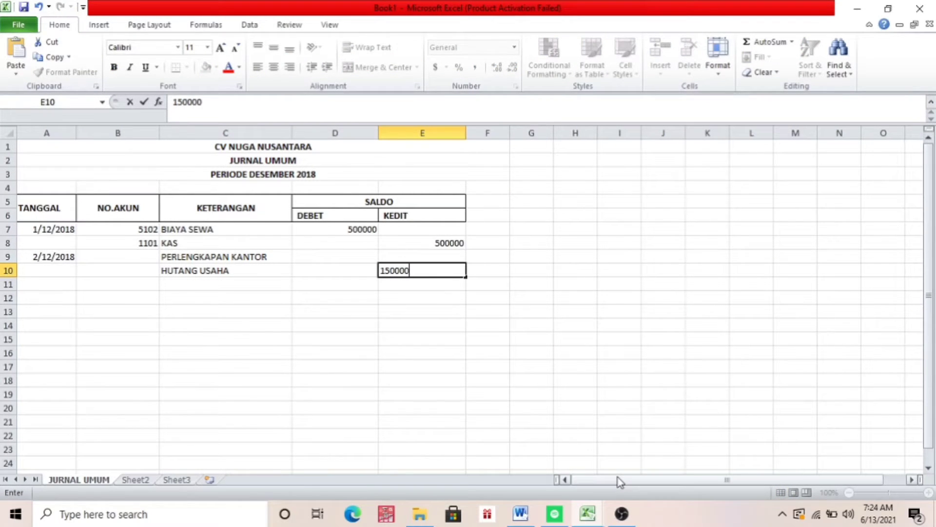
Enter a debit of 150000 for PERLENGKAPAN KANTOR in D9
{"action": "key", "text": "Left"}
{"action": "key", "text": "Up"}
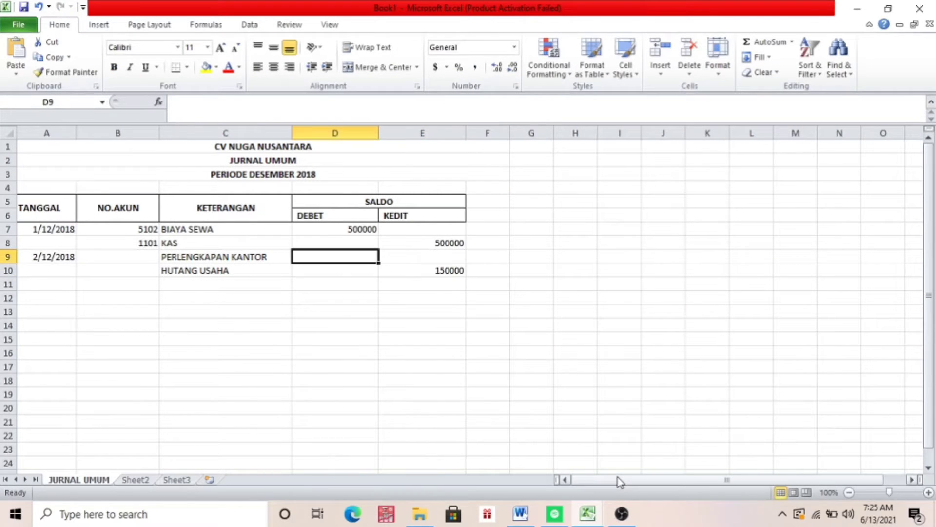
{"action": "type", "text": "150"}
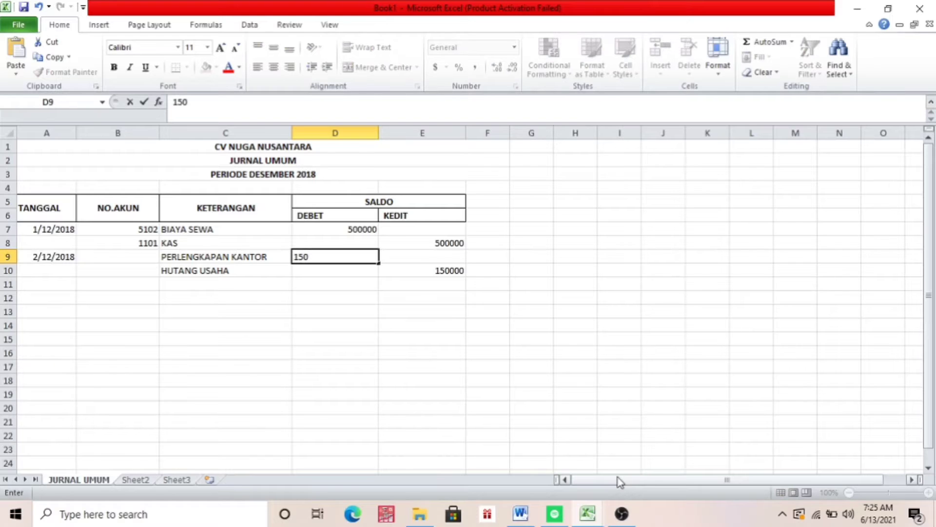
{"action": "type", "text": "000"}
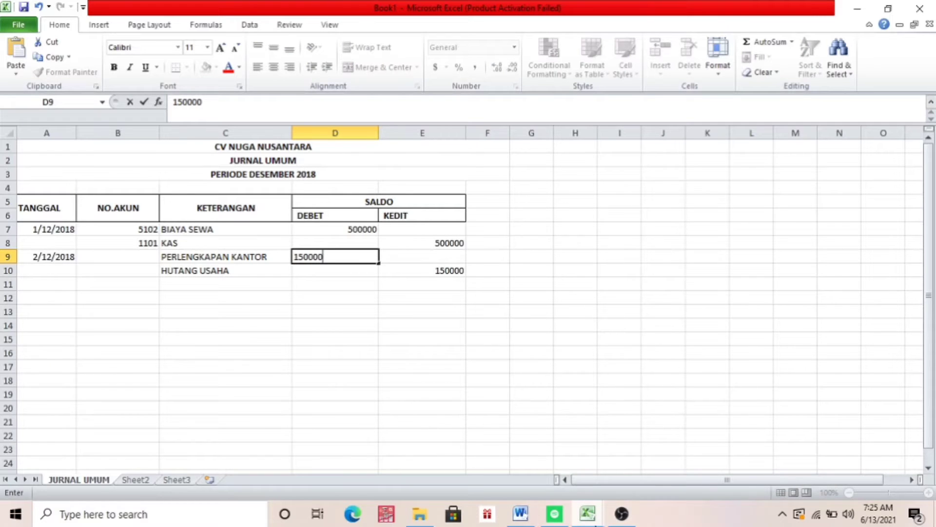
Look up the second entry's ledger codes in the TUGAS UTS LAB AKUNTANSI workbook and enter 2101 in B10 and 1105 in B9 of Book1
{"action": "mouse_move", "coordinate": [590, 517]}
{"action": "left_click", "coordinate": [529, 470]}
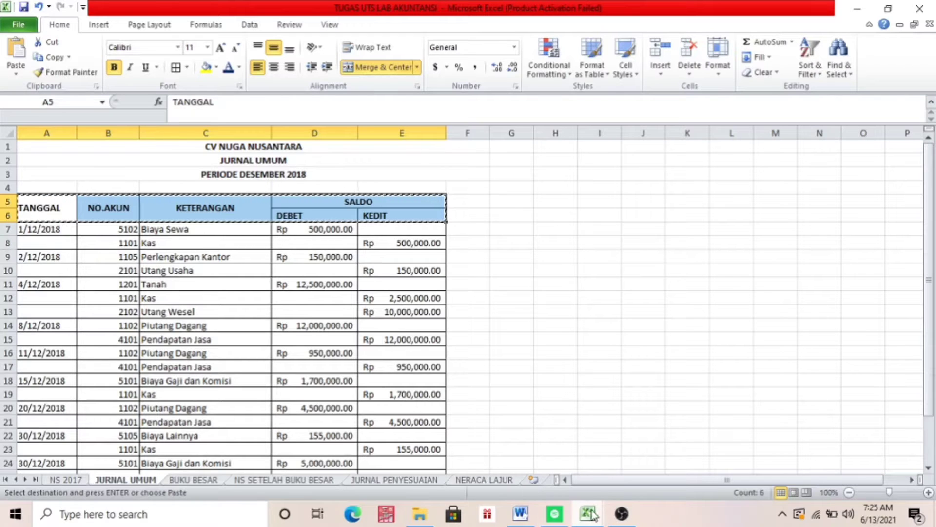
{"action": "mouse_move", "coordinate": [591, 514]}
{"action": "left_click", "coordinate": [654, 481]}
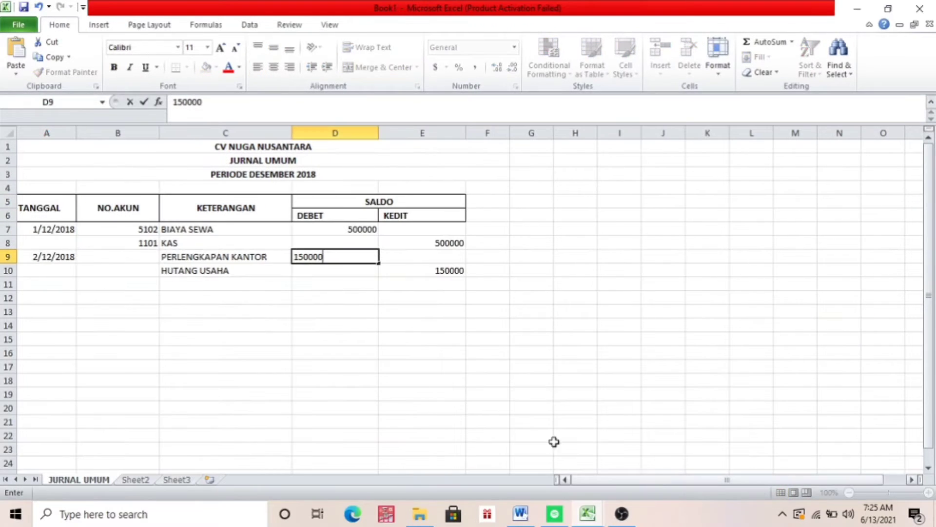
{"action": "left_click", "coordinate": [149, 270]}
{"action": "type", "text": "21"}
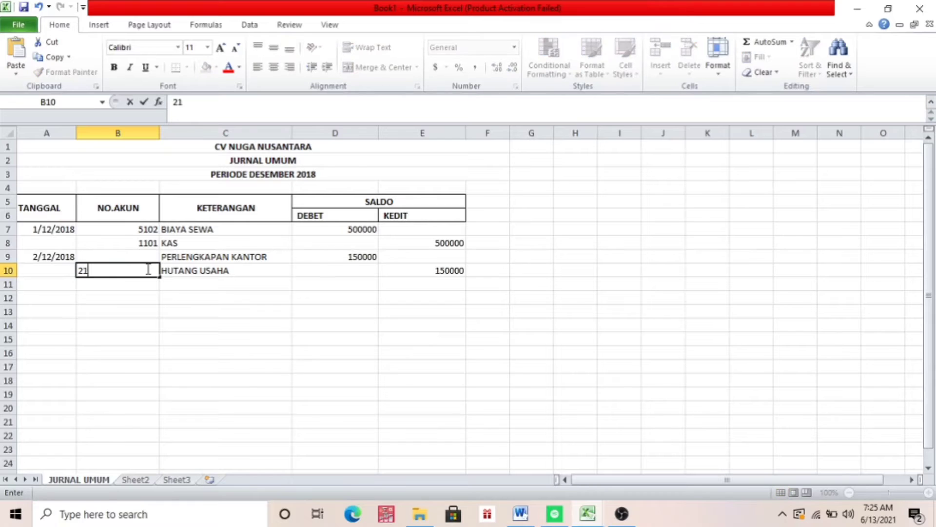
{"action": "type", "text": "01"}
{"action": "key", "text": "Up"}
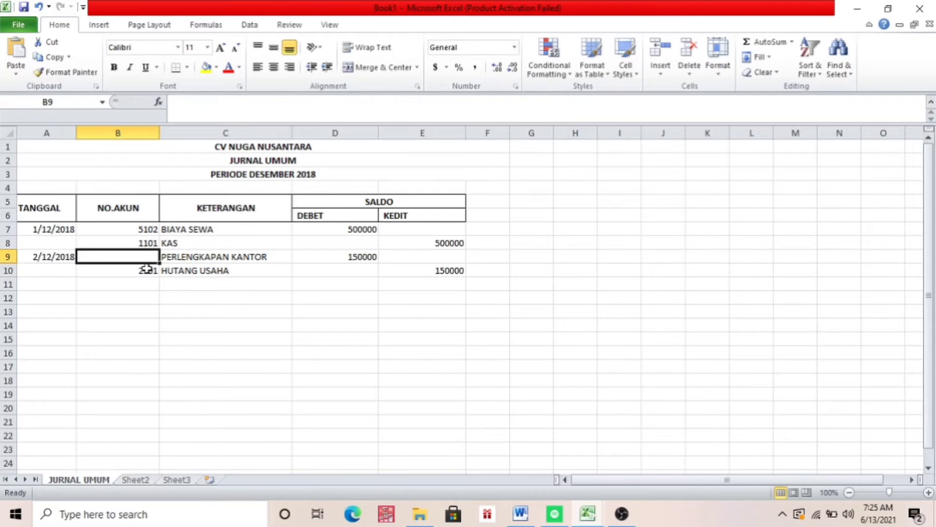
{"action": "type", "text": "1105"}
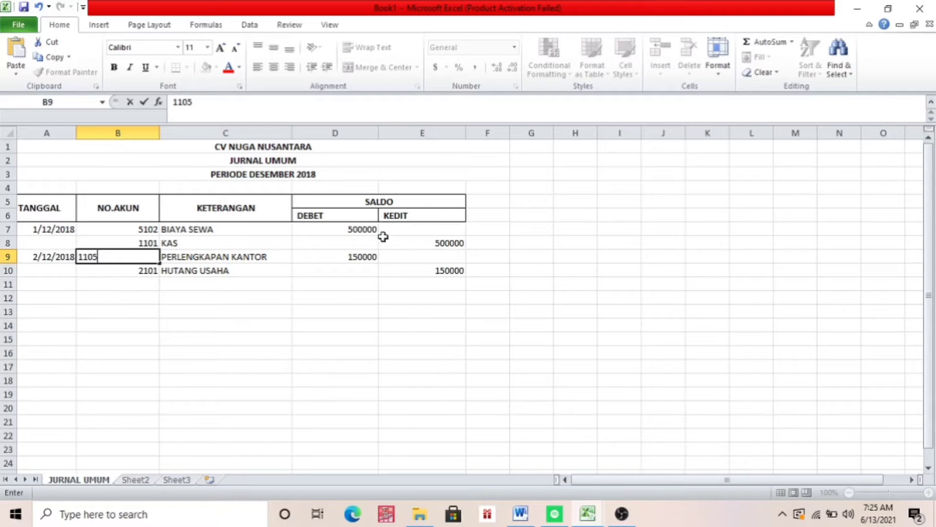
Check the transactions in the Word document, then copy the entries from 4/12/2018 onward, A11:E27, in Excel's TUGAS UTS LAB AKUNTANSI workbook
{"action": "left_click", "coordinate": [520, 513]}
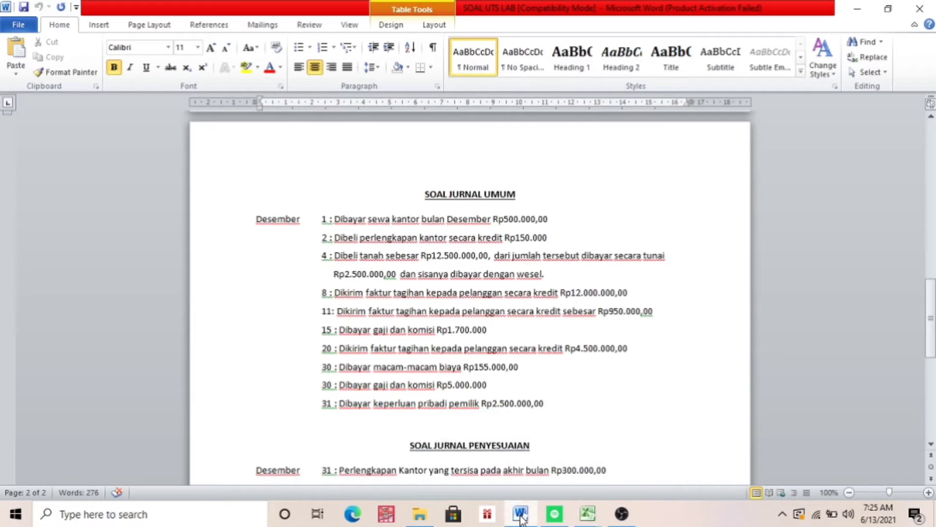
{"action": "mouse_move", "coordinate": [588, 513]}
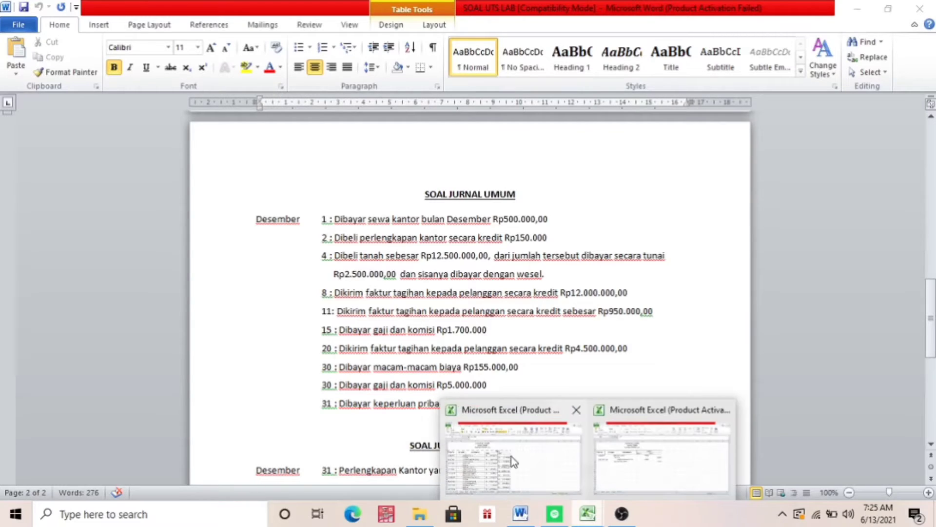
{"action": "left_click", "coordinate": [621, 457]}
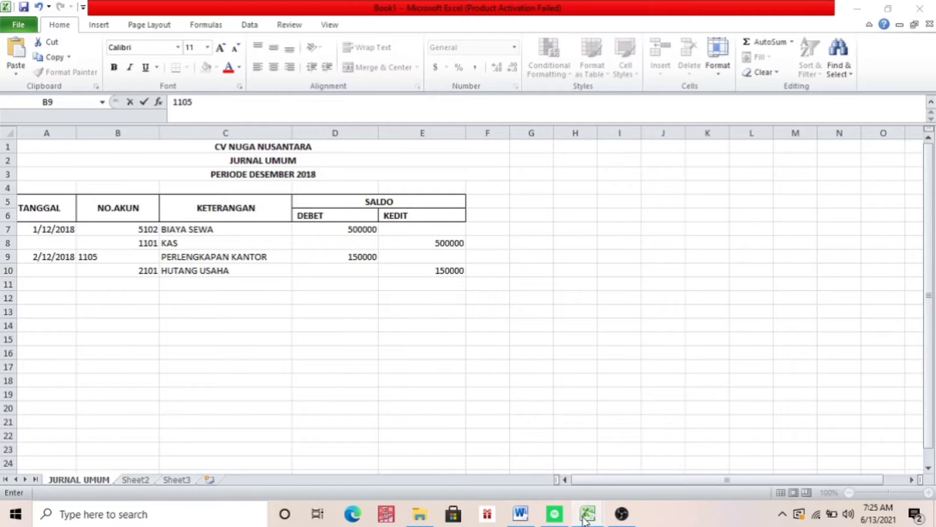
{"action": "mouse_move", "coordinate": [588, 513]}
{"action": "left_click", "coordinate": [469, 458]}
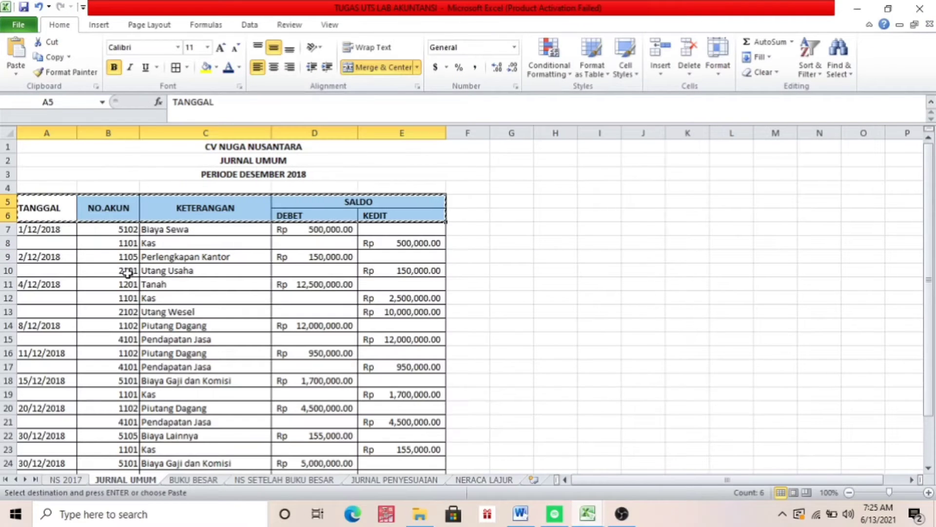
{"action": "left_click", "coordinate": [47, 285]}
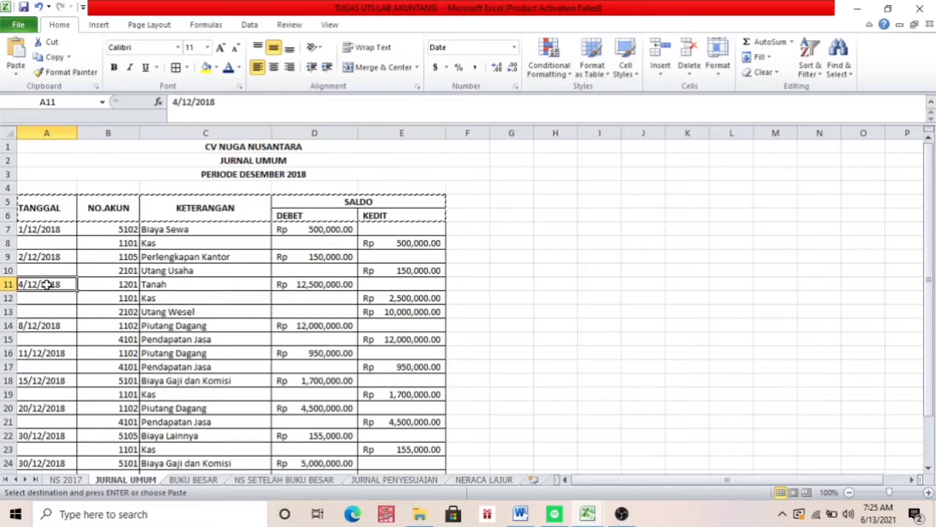
{"action": "key", "text": "shift+Right"}
{"action": "key", "text": "shift+Right"}
{"action": "key", "text": "shift+Right"}
{"action": "key", "text": "shift+Right"}
{"action": "key", "text": "shift+Down"}
{"action": "key", "text": "shift+Down"}
{"action": "key", "text": "shift+Down"}
{"action": "key", "text": "shift+Down"}
{"action": "key", "text": "shift+Down"}
{"action": "key", "text": "shift+Down"}
{"action": "key", "text": "shift+Down"}
{"action": "key", "text": "shift+Down"}
{"action": "key", "text": "shift+Down"}
{"action": "key", "text": "shift+Down"}
{"action": "key", "text": "shift+Down"}
{"action": "key", "text": "shift+Down"}
{"action": "key", "text": "shift+Down"}
{"action": "key", "text": "shift+Down"}
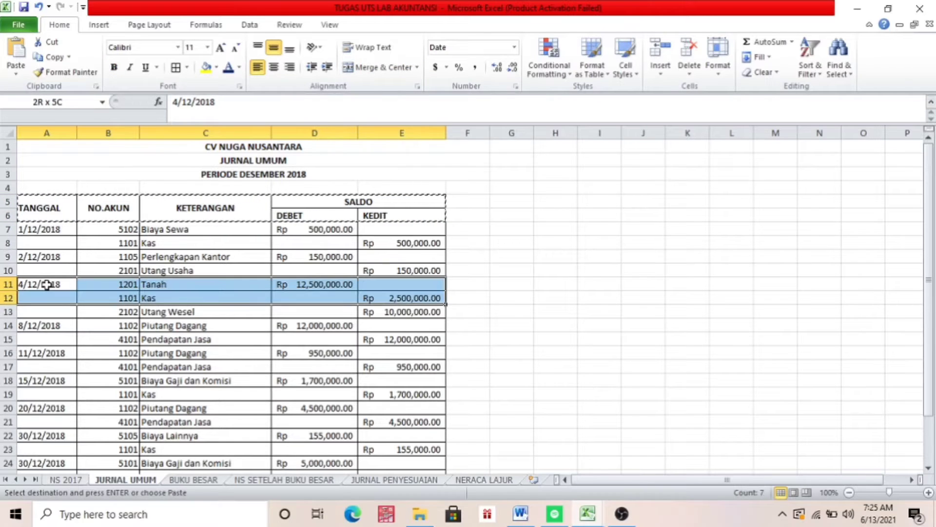
{"action": "key", "text": "shift+Down"}
{"action": "key", "text": "shift+Down"}
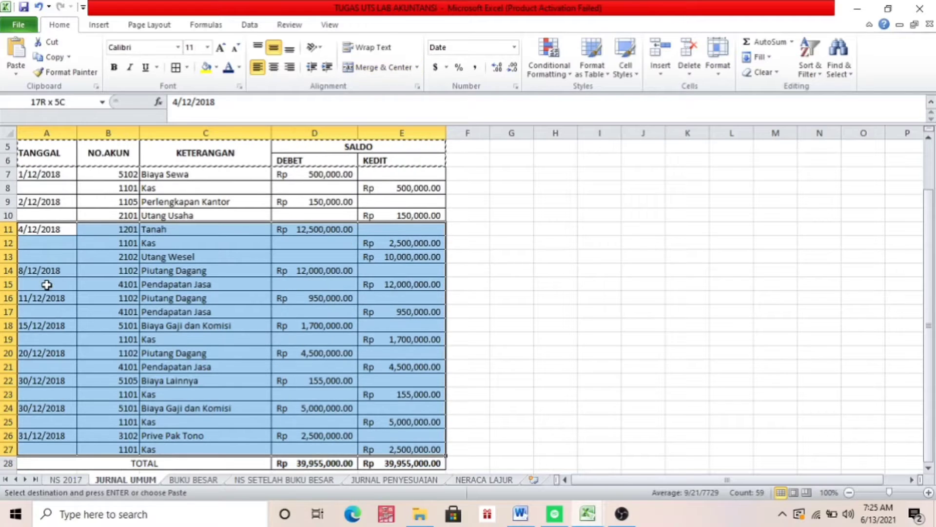
{"action": "key", "text": "ctrl+c"}
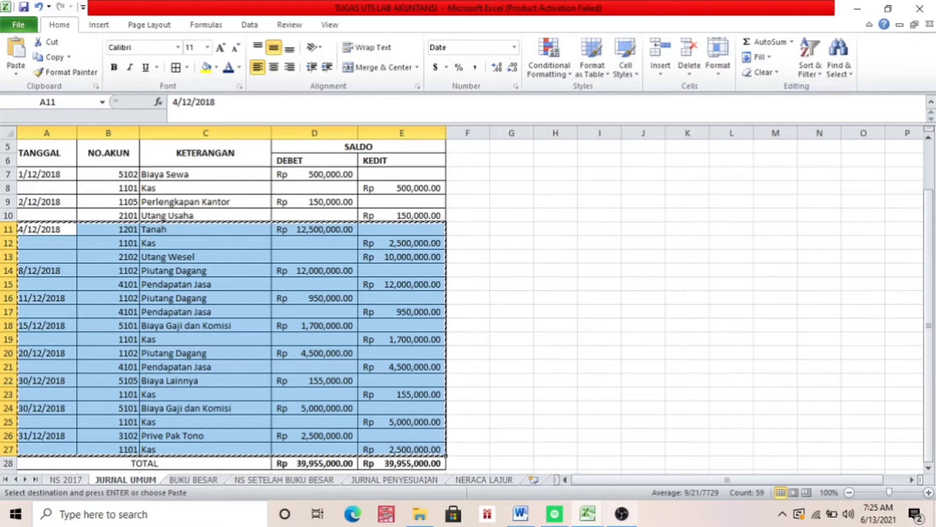
Paste the copied journal entries into the JURNAL UMUM sheet of Book1 starting at A11
{"action": "mouse_move", "coordinate": [588, 513]}
{"action": "left_click", "coordinate": [615, 479]}
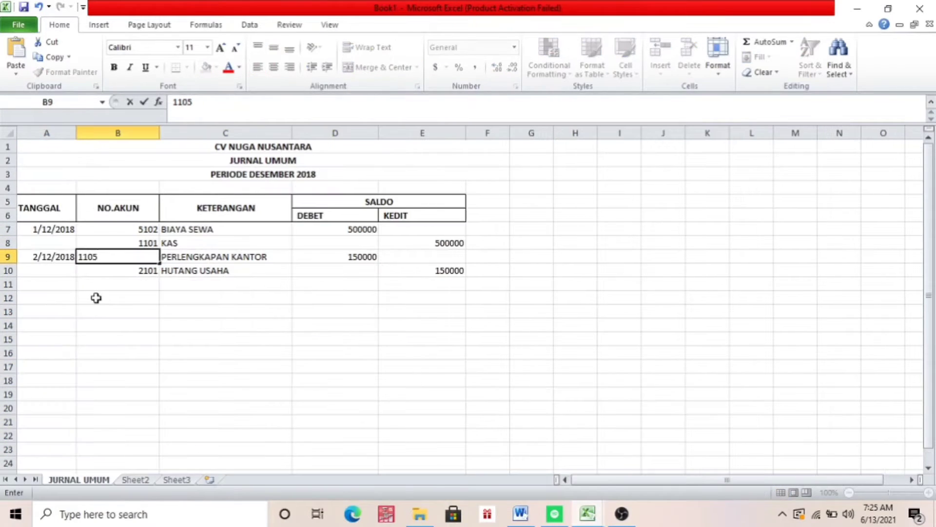
{"action": "left_click", "coordinate": [53, 288]}
{"action": "key", "text": "ctrl+v"}
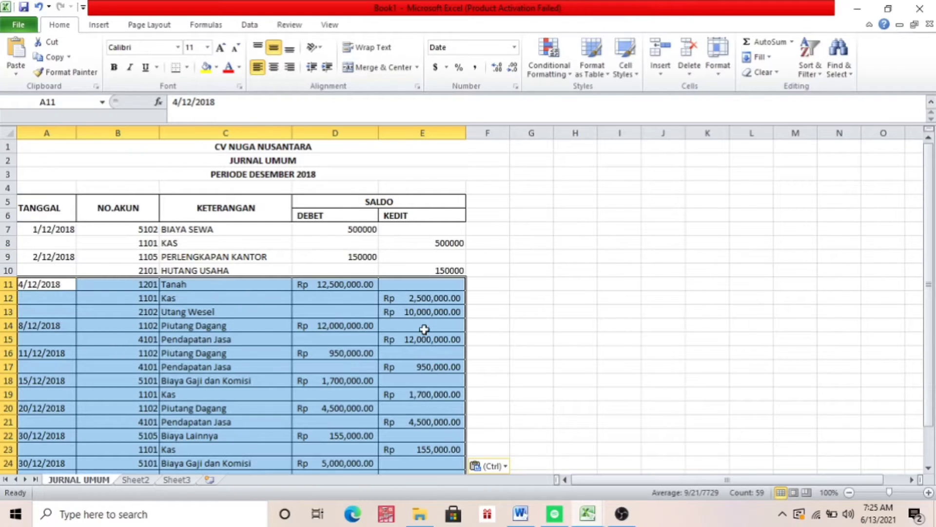
Total the DEBET column in D28 with the formula =SUM(D7:D27)
{"action": "key", "text": "Down"}
{"action": "key", "text": "Down"}
{"action": "key", "text": "Down"}
{"action": "key", "text": "Down"}
{"action": "key", "text": "Down"}
{"action": "key", "text": "Down"}
{"action": "key", "text": "Down"}
{"action": "key", "text": "Down"}
{"action": "key", "text": "Down"}
{"action": "key", "text": "Down"}
{"action": "key", "text": "Down"}
{"action": "key", "text": "Down"}
{"action": "key", "text": "Down"}
{"action": "key", "text": "Down"}
{"action": "key", "text": "Down"}
{"action": "key", "text": "Down"}
{"action": "key", "text": "Down"}
{"action": "key", "text": "Down"}
{"action": "key", "text": "Down"}
{"action": "key", "text": "Down"}
{"action": "key", "text": "Down"}
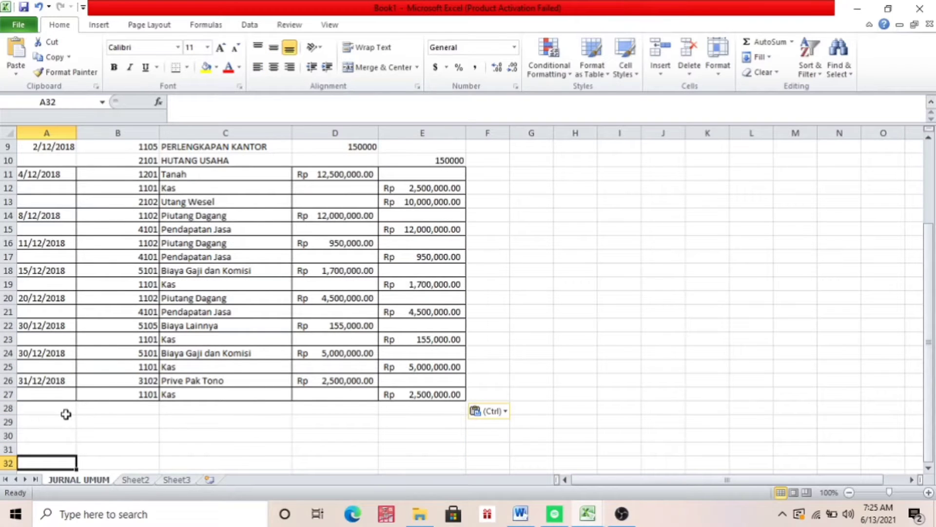
{"action": "left_click", "coordinate": [299, 405]}
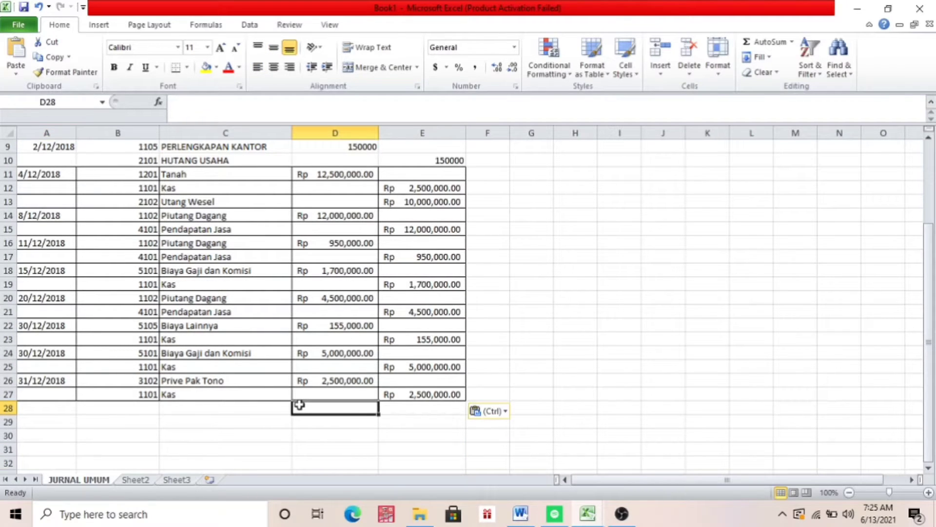
{"action": "type", "text": "="}
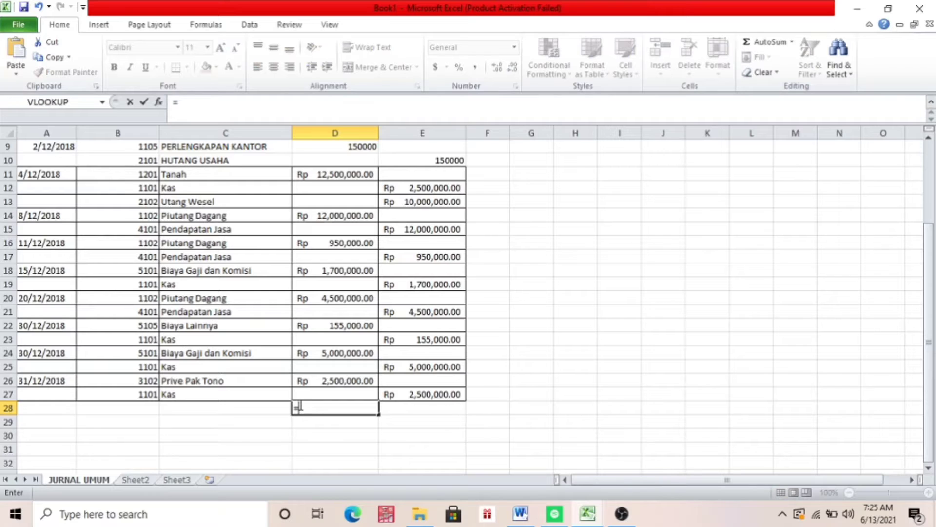
{"action": "type", "text": "SUM("}
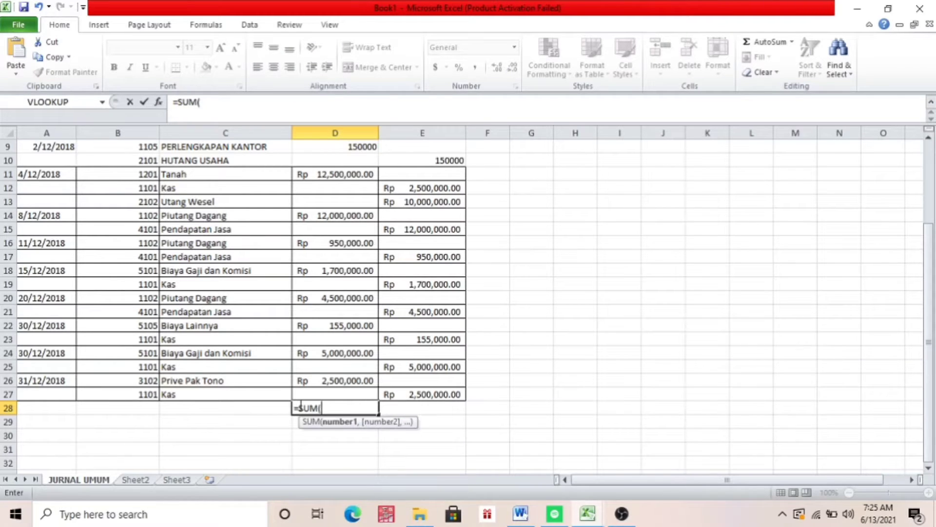
{"action": "left_click_drag", "start_coordinate": [932, 305], "coordinate": [929, 244]}
{"action": "left_click", "coordinate": [355, 206]}
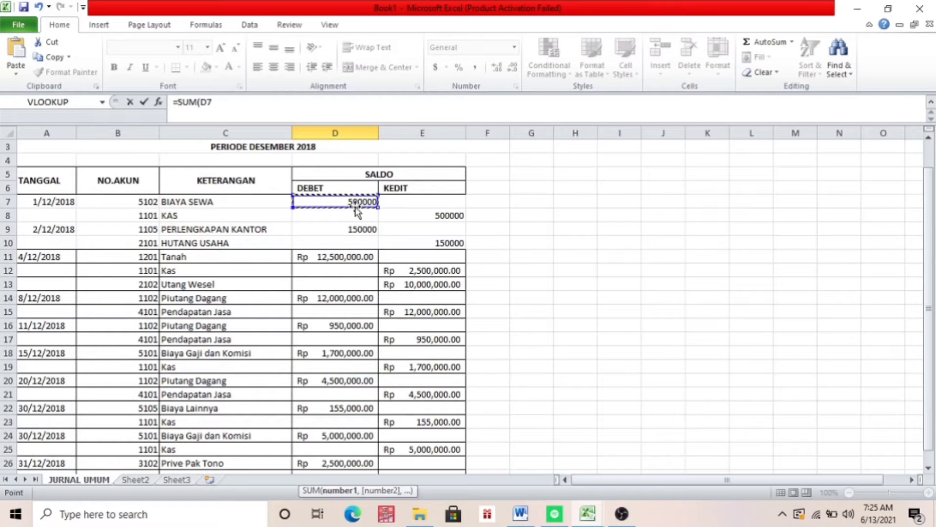
{"action": "left_click_drag", "start_coordinate": [355, 206], "coordinate": [361, 367]}
{"action": "key", "text": "shift+Down"}
{"action": "key", "text": "shift+Down"}
{"action": "key", "text": "shift+Down"}
{"action": "key", "text": "shift+Down"}
{"action": "key", "text": "shift+Down"}
{"action": "key", "text": "shift+Down"}
{"action": "key", "text": "shift+Down"}
{"action": "key", "text": "shift+Down"}
{"action": "key", "text": "shift+Down"}
{"action": "key", "text": "shift+Down"}
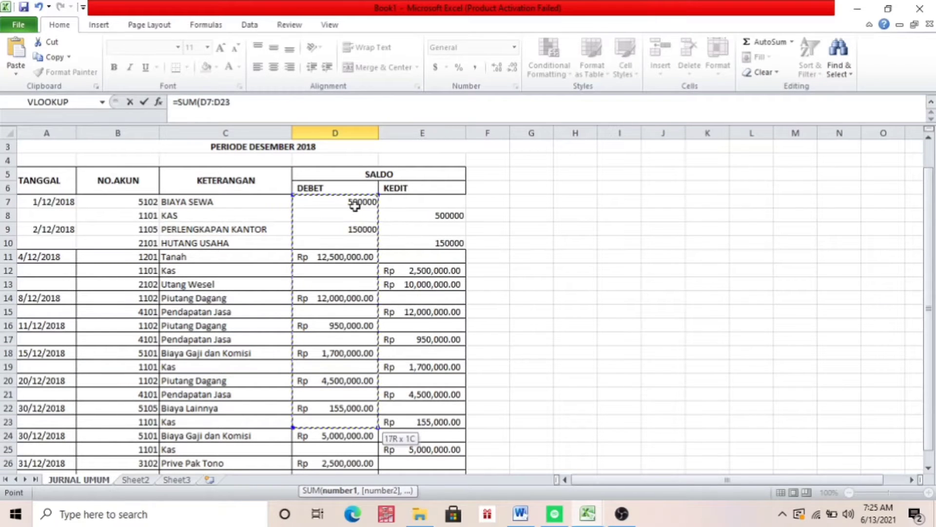
{"action": "key", "text": "shift+Up"}
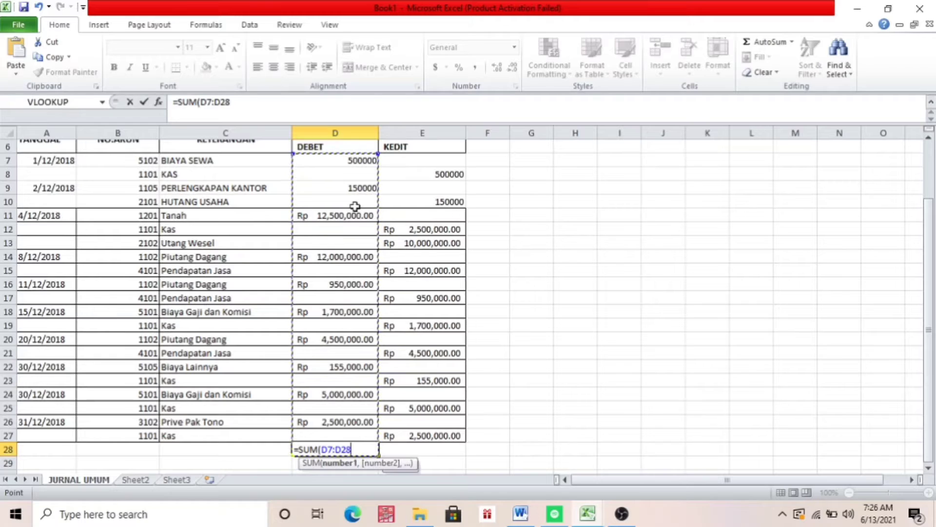
{"action": "key", "text": "shift+Up"}
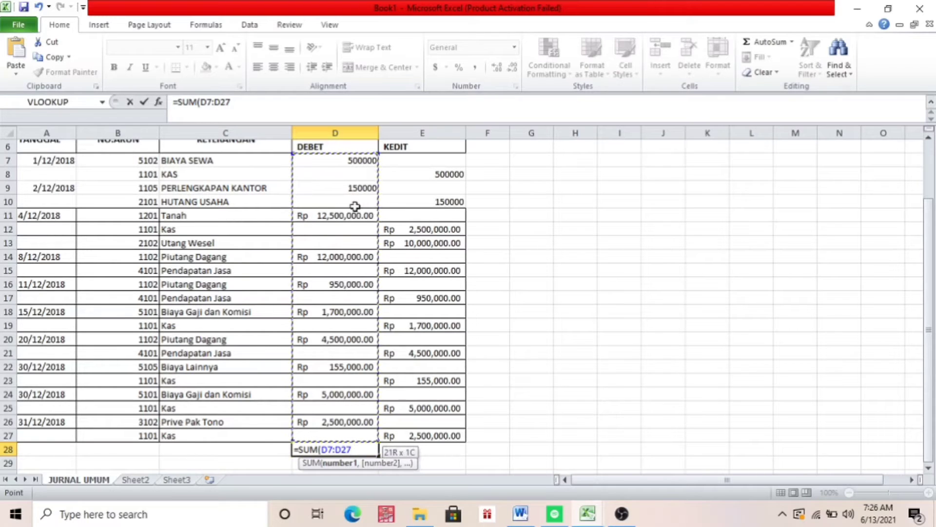
{"action": "type", "text": ")"}
{"action": "key", "text": "Return"}
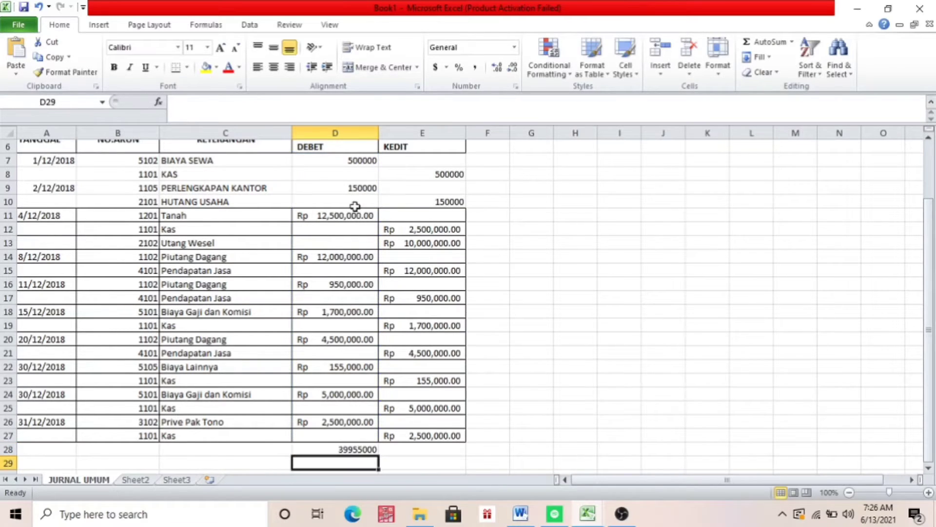
Total the KEDIT column in E28 with the formula =SUM(E7:E27)
{"action": "left_click", "coordinate": [420, 447]}
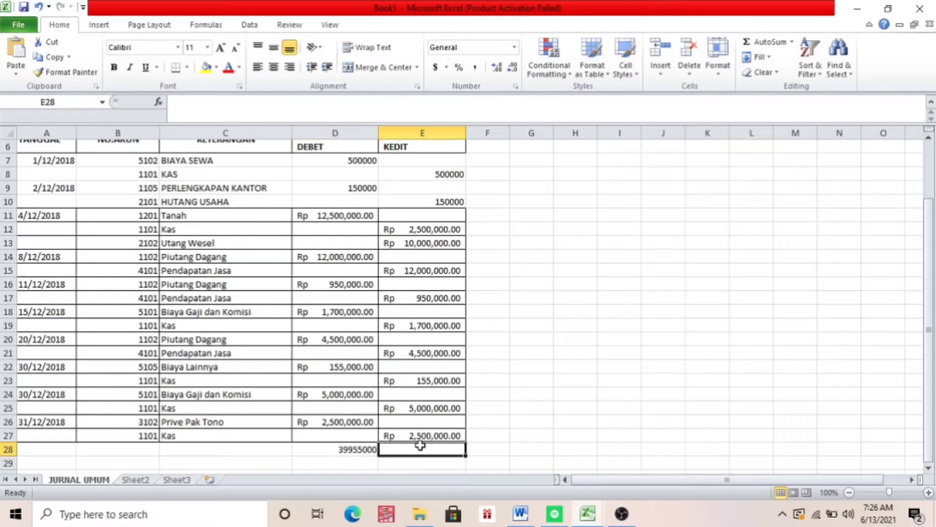
{"action": "type", "text": "="}
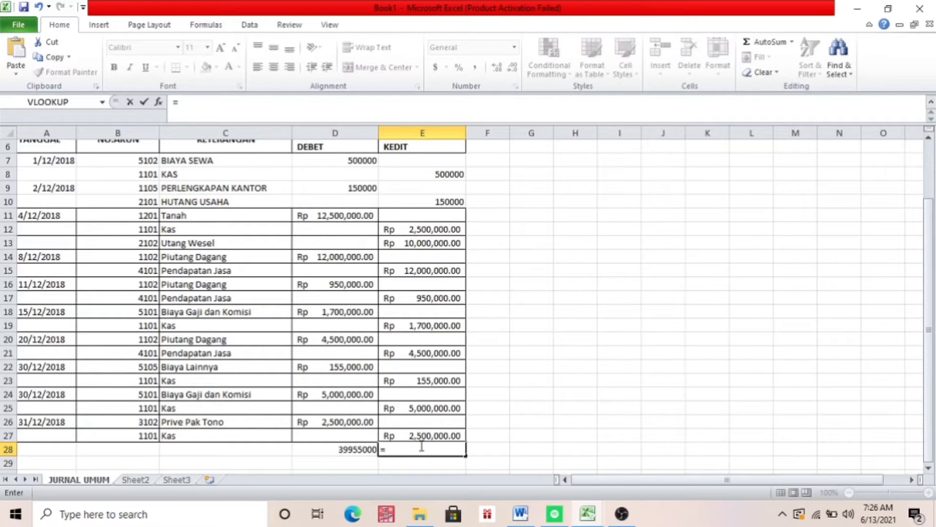
{"action": "type", "text": "SUM("}
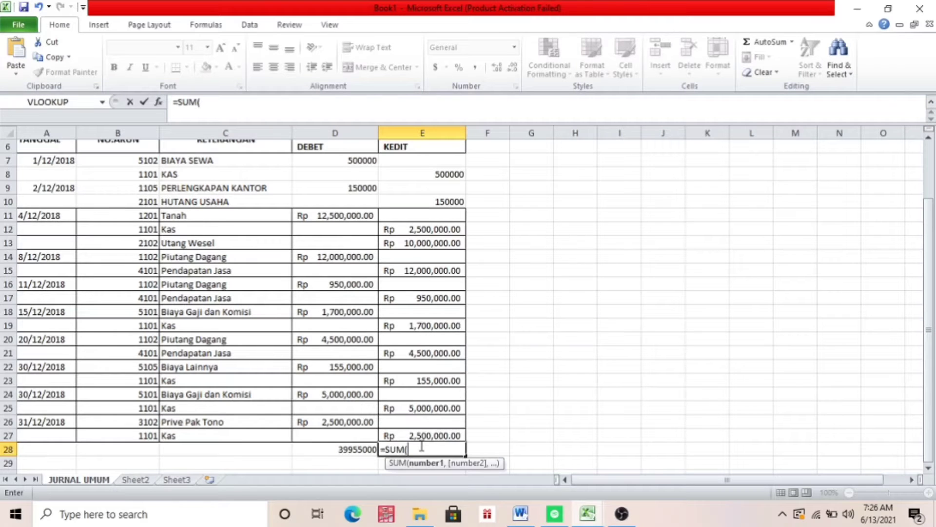
{"action": "left_click_drag", "start_coordinate": [930, 263], "coordinate": [930, 198]}
{"action": "left_click_drag", "start_coordinate": [459, 234], "coordinate": [449, 381]}
{"action": "key", "text": "shift+Down"}
{"action": "key", "text": "shift+Down"}
{"action": "key", "text": "shift+Down"}
{"action": "key", "text": "shift+Down"}
{"action": "key", "text": "shift+Down"}
{"action": "key", "text": "shift+Down"}
{"action": "key", "text": "shift+Down"}
{"action": "key", "text": "shift+Down"}
{"action": "key", "text": "shift+Down"}
{"action": "key", "text": "shift+Down"}
{"action": "key", "text": "shift+Down"}
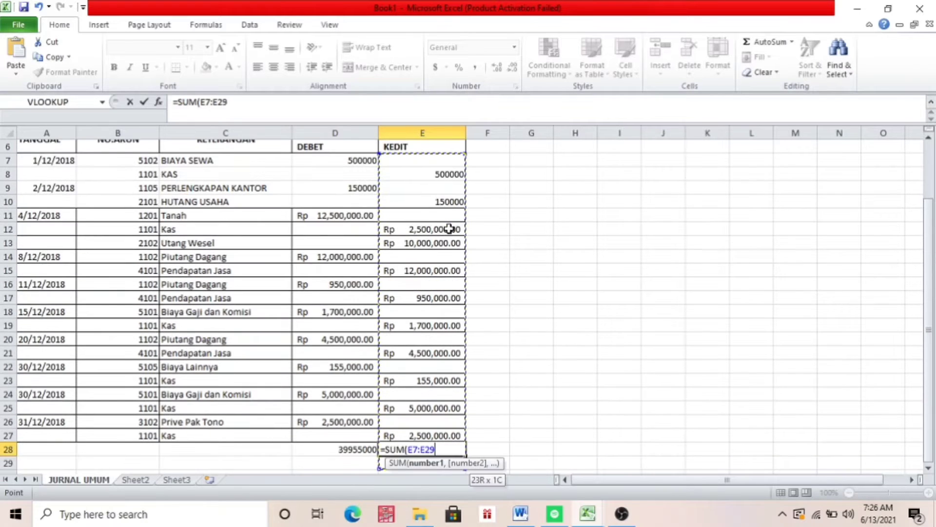
{"action": "key", "text": "shift+Up"}
{"action": "key", "text": "shift+Up"}
{"action": "type", "text": ")"}
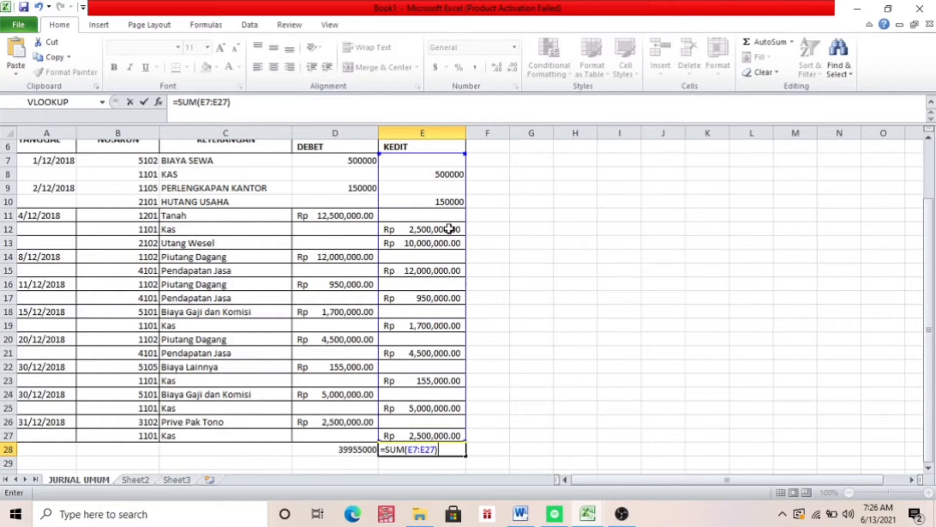
{"action": "key", "text": "Return"}
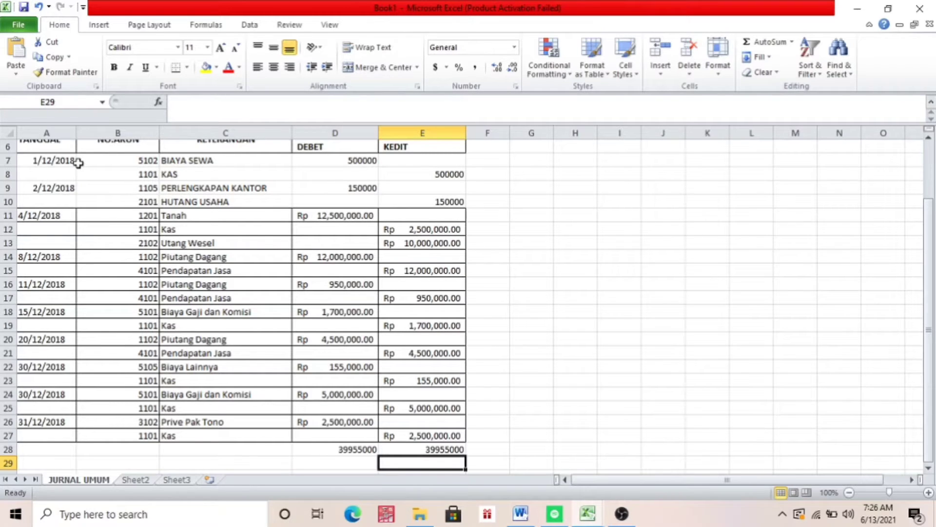
Apply all borders to the first four journal entry rows, A7:E10
{"action": "left_click_drag", "start_coordinate": [78, 163], "coordinate": [336, 160]}
{"action": "key", "text": "shift+Right"}
{"action": "key", "text": "shift+Down"}
{"action": "key", "text": "shift+Down"}
{"action": "key", "text": "shift+Down"}
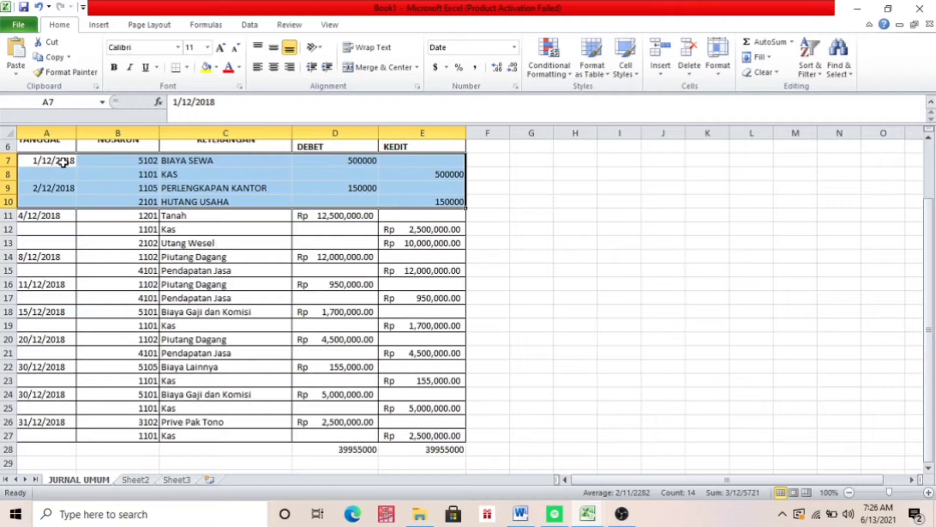
{"action": "left_click", "coordinate": [187, 70]}
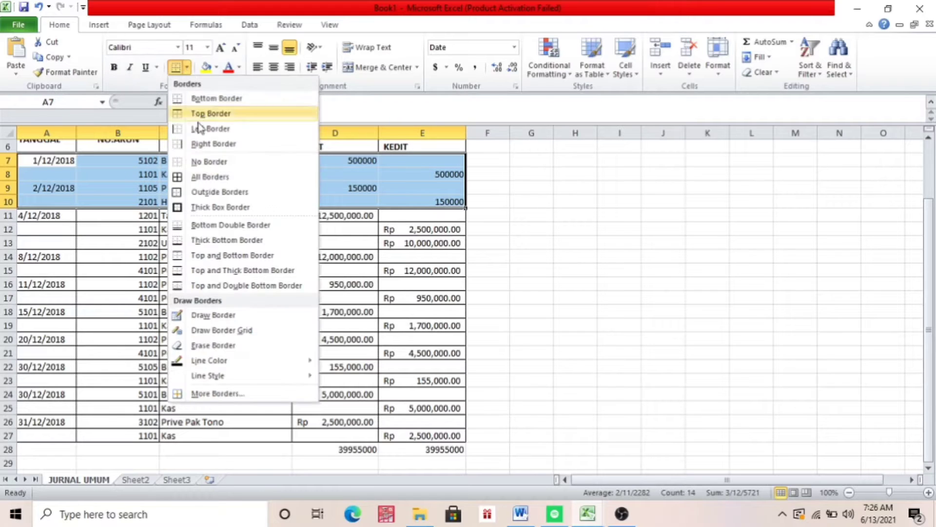
{"action": "left_click", "coordinate": [197, 182]}
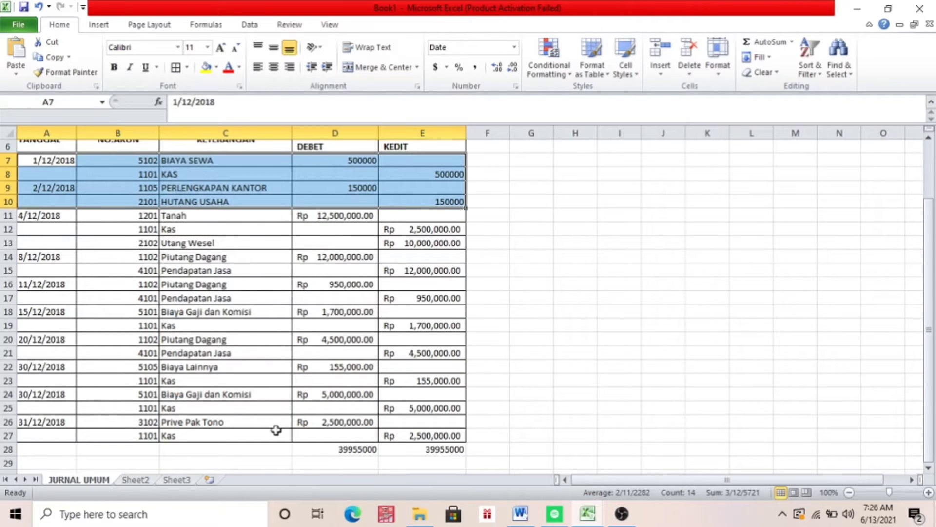
Complete the bordered total row in A28:E28, with the label TOTAL merged across A28:C28
{"action": "left_click", "coordinate": [241, 461]}
{"action": "left_click", "coordinate": [71, 452]}
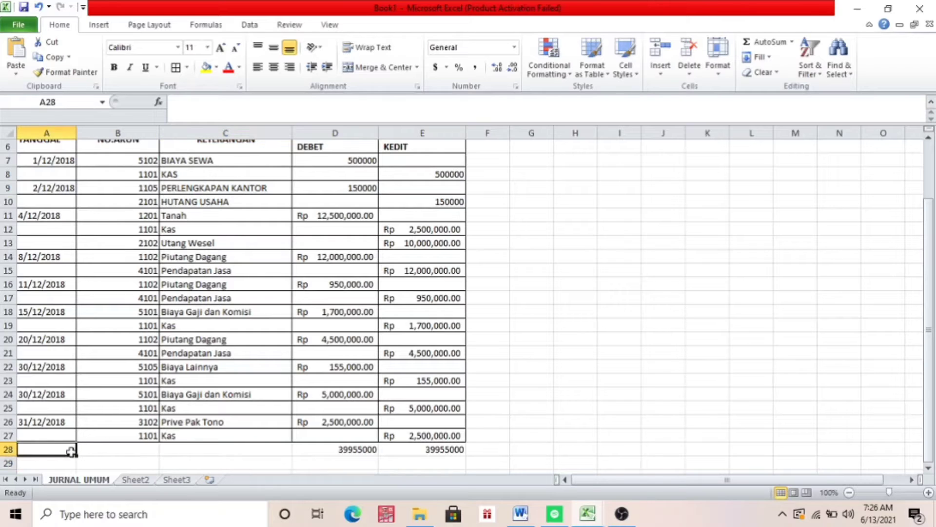
{"action": "key", "text": "shift+Right"}
{"action": "key", "text": "shift+Right"}
{"action": "key", "text": "shift+Right"}
{"action": "key", "text": "shift+Right"}
{"action": "key", "text": "ctrl+c"}
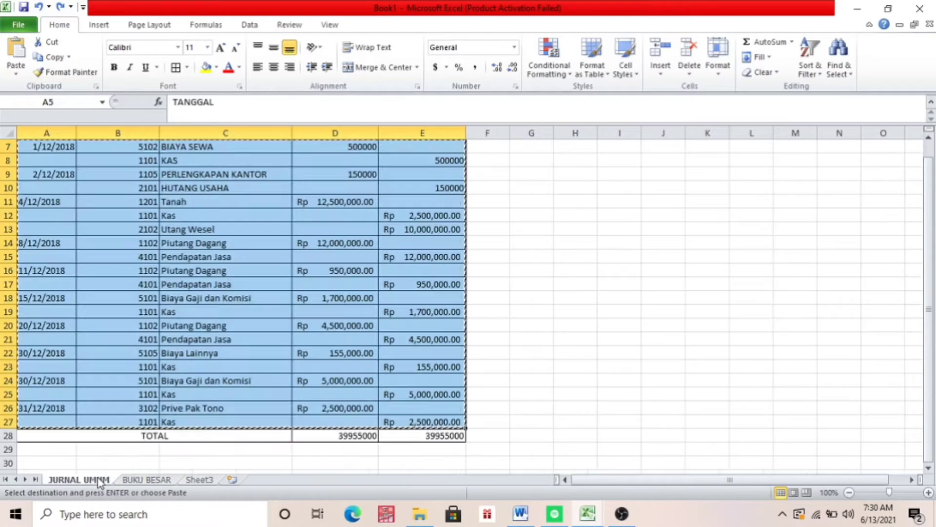
{"action": "left_click", "coordinate": [100, 481]}
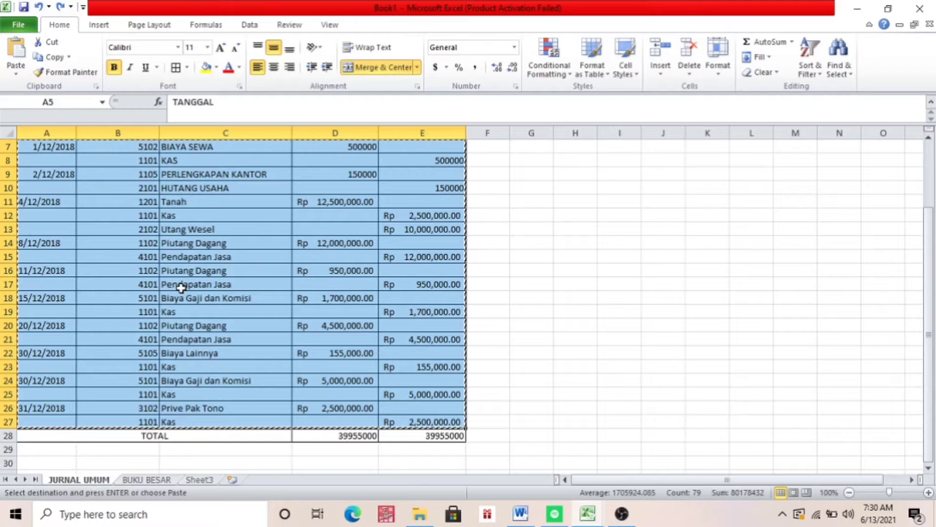
{"action": "left_click", "coordinate": [711, 244]}
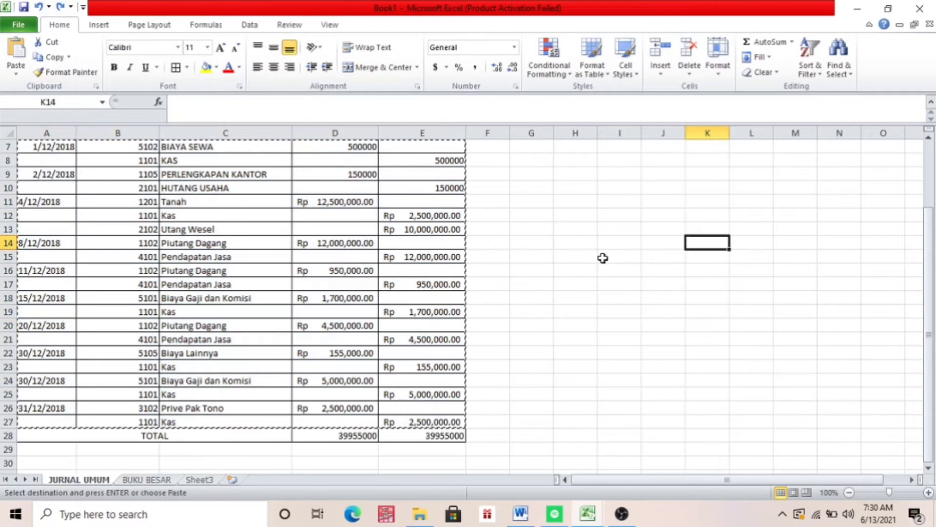
{"action": "left_click", "coordinate": [516, 269]}
{"action": "scroll", "coordinate": [516, 268], "scroll_direction": "up", "scroll_amount": 2}
{"action": "left_click", "coordinate": [463, 220]}
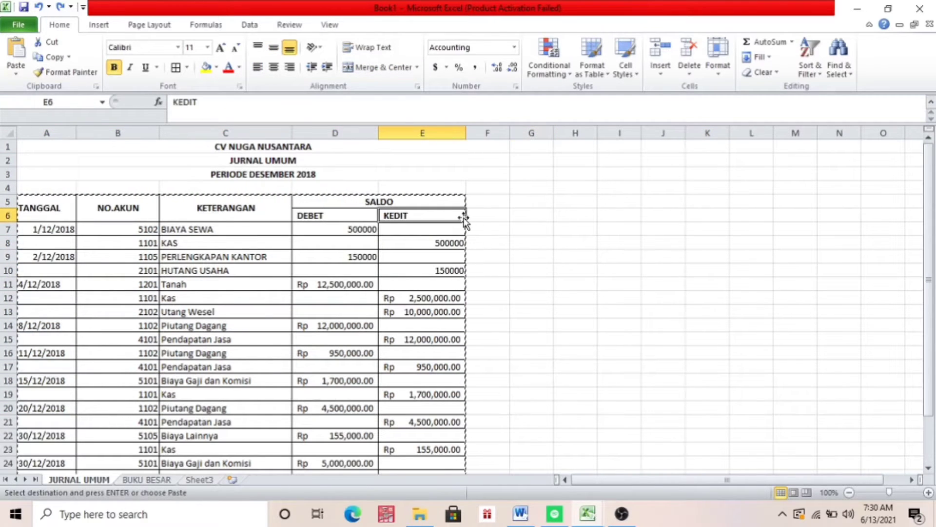
{"action": "left_click", "coordinate": [464, 200]}
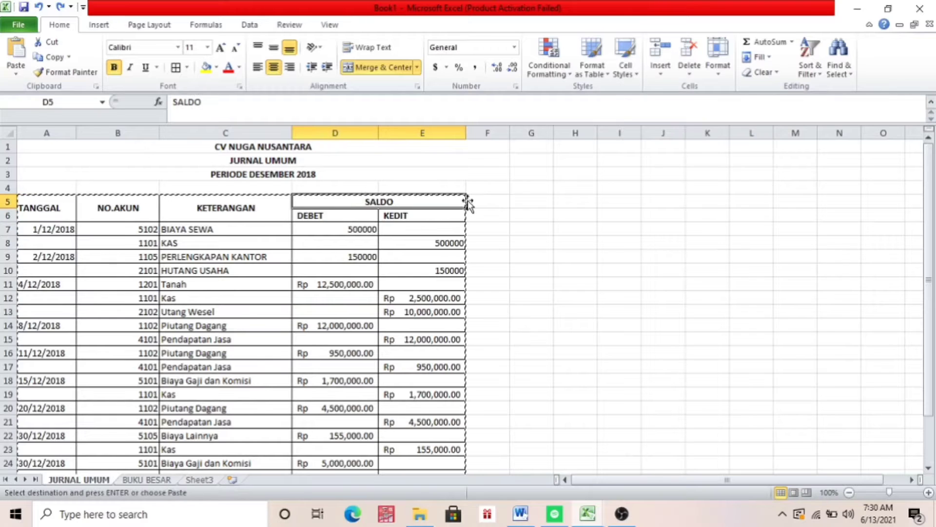
{"action": "left_click_drag", "start_coordinate": [468, 202], "coordinate": [152, 215]}
{"action": "left_click", "coordinate": [474, 291]}
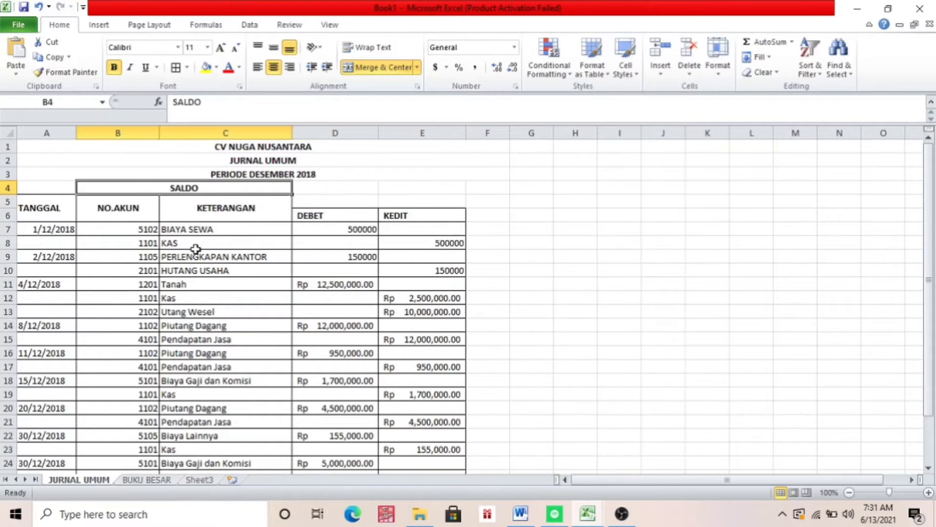
{"action": "left_click", "coordinate": [38, 7]}
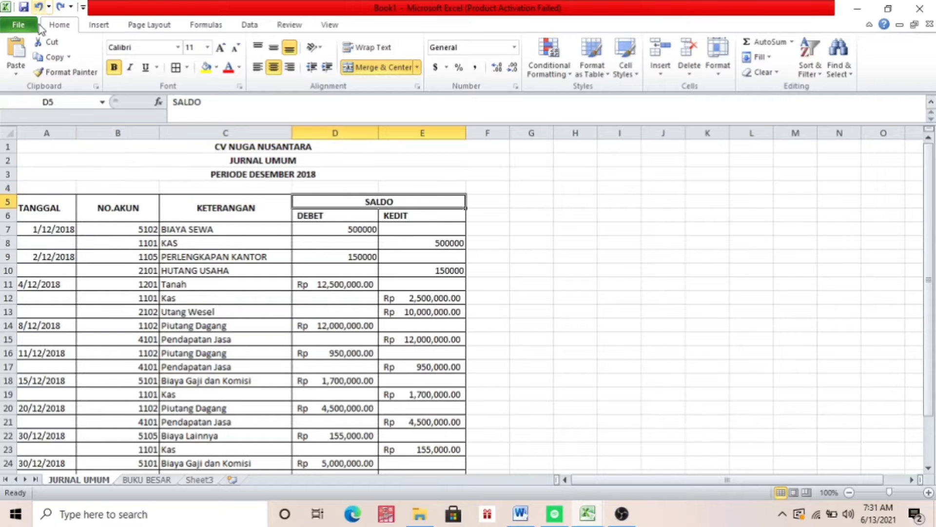
Copy the journal table with its headers, A5:E27, from the JURNAL UMUM sheet
{"action": "left_click", "coordinate": [49, 211]}
{"action": "key", "text": "shift+Right"}
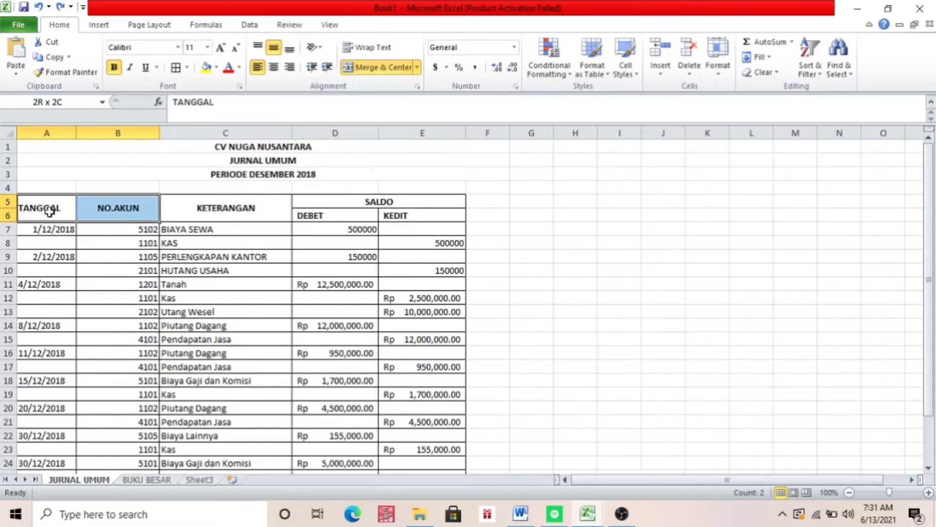
{"action": "key", "text": "shift+Right"}
{"action": "key", "text": "shift+Right"}
{"action": "key", "text": "shift+Down"}
{"action": "key", "text": "shift+Down"}
{"action": "key", "text": "shift+Down"}
{"action": "key", "text": "shift+Down"}
{"action": "key", "text": "shift+Down"}
{"action": "key", "text": "shift+Down"}
{"action": "key", "text": "shift+Down"}
{"action": "key", "text": "shift+Down"}
{"action": "key", "text": "shift+Down"}
{"action": "key", "text": "shift+Down"}
{"action": "key", "text": "shift+Down"}
{"action": "key", "text": "shift+Down"}
{"action": "key", "text": "shift+Down"}
{"action": "key", "text": "shift+Down"}
{"action": "key", "text": "shift+Down"}
{"action": "key", "text": "shift+Down"}
{"action": "key", "text": "shift+Down"}
{"action": "key", "text": "shift+Down"}
{"action": "key", "text": "shift+Down"}
{"action": "key", "text": "shift+Down"}
{"action": "key", "text": "shift+Down"}
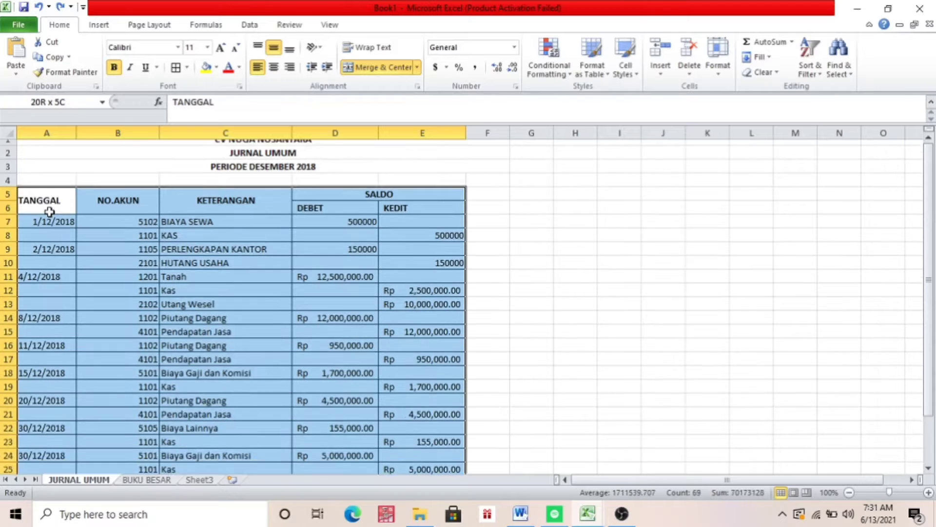
{"action": "key", "text": "shift+Up"}
{"action": "key", "text": "shift+Up"}
{"action": "key", "text": "shift+Up"}
{"action": "key", "text": "shift+Up"}
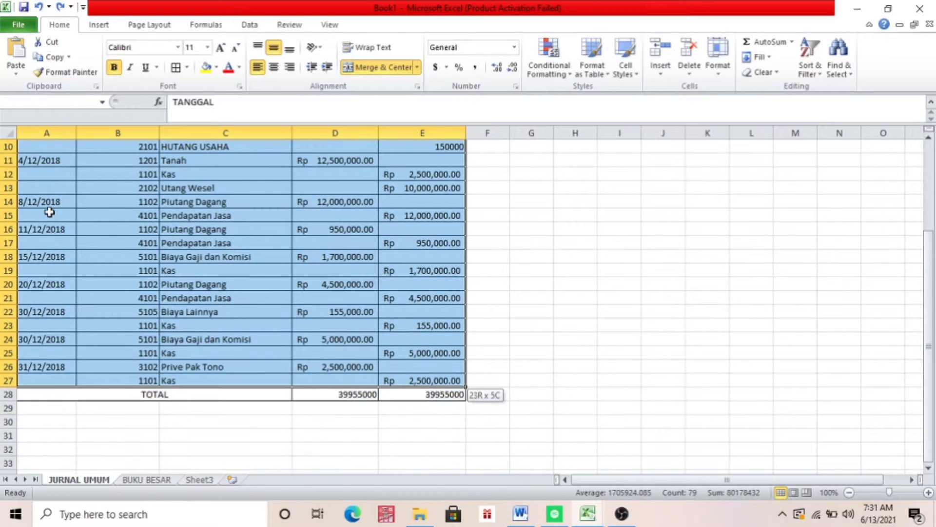
{"action": "key", "text": "ctrl+c"}
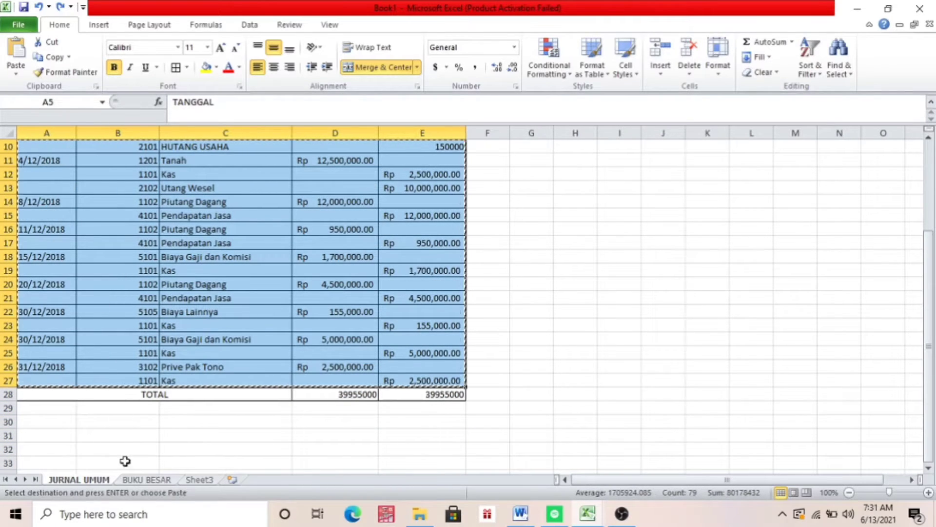
Paste the journal table into the BUKU BESAR sheet at A5 and widen columns A to E to fit the contents
{"action": "left_click", "coordinate": [134, 481]}
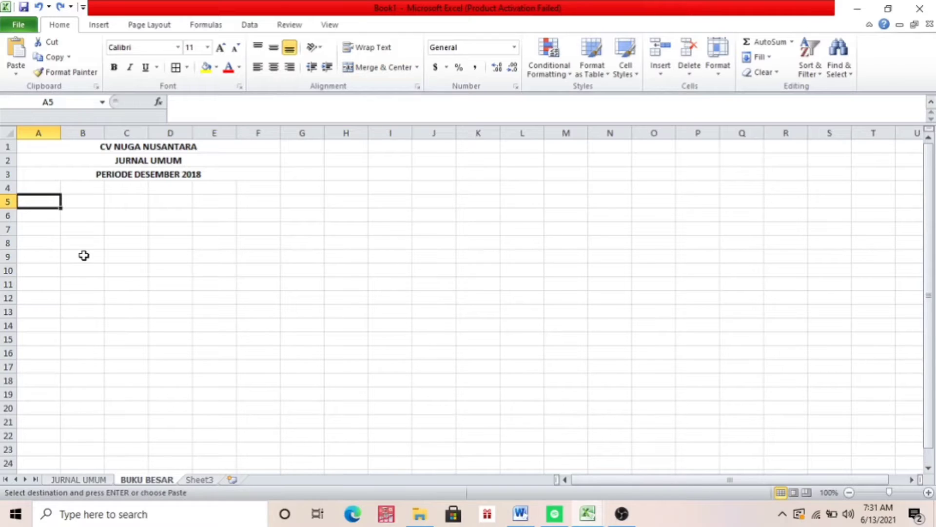
{"action": "key", "text": "ctrl+v"}
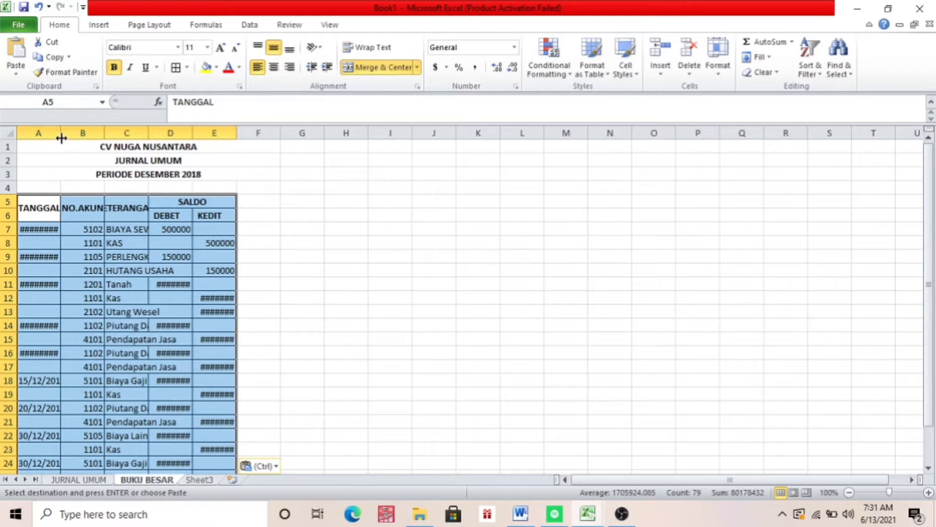
{"action": "left_click_drag", "start_coordinate": [61, 135], "coordinate": [472, 138]}
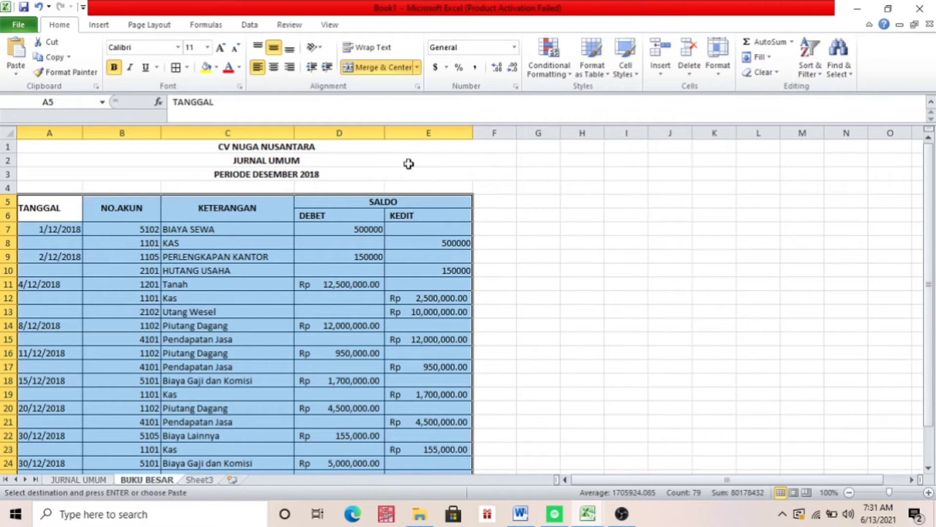
Fill the blank dates by copying 1/12/2018 from A7 into A8 and 2/12/2018 from A9 into A10
{"action": "left_click", "coordinate": [37, 240]}
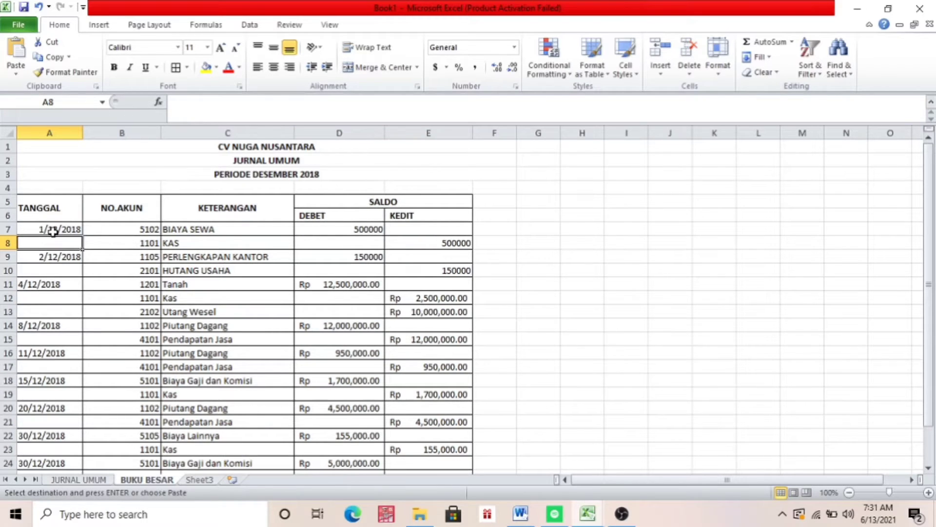
{"action": "left_click", "coordinate": [53, 231]}
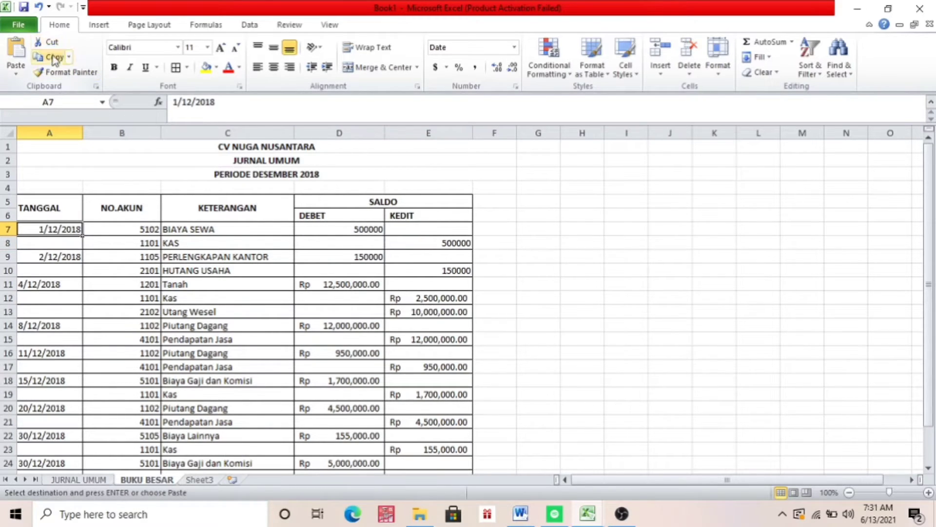
{"action": "left_click", "coordinate": [42, 243]}
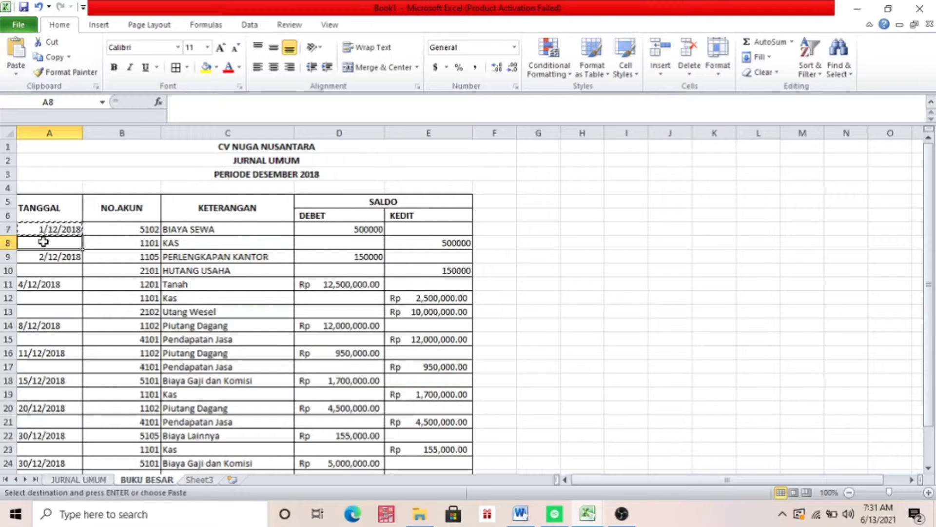
{"action": "left_click", "coordinate": [20, 53]}
{"action": "left_click", "coordinate": [44, 258]}
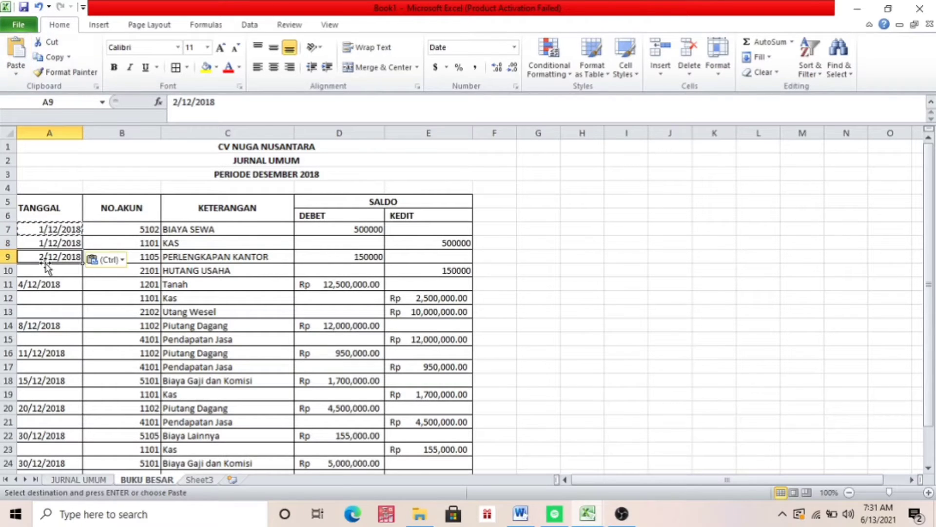
{"action": "left_click", "coordinate": [55, 57]}
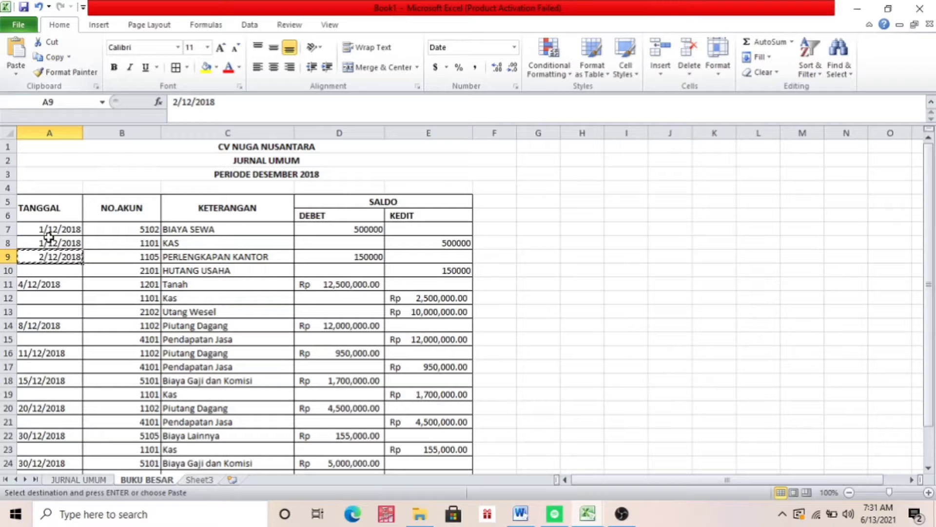
{"action": "left_click", "coordinate": [51, 274]}
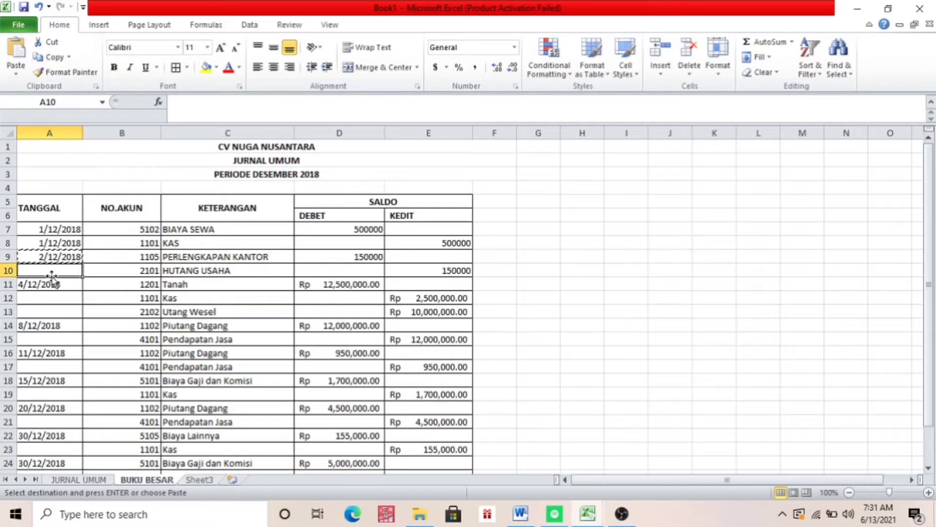
{"action": "left_click", "coordinate": [16, 54]}
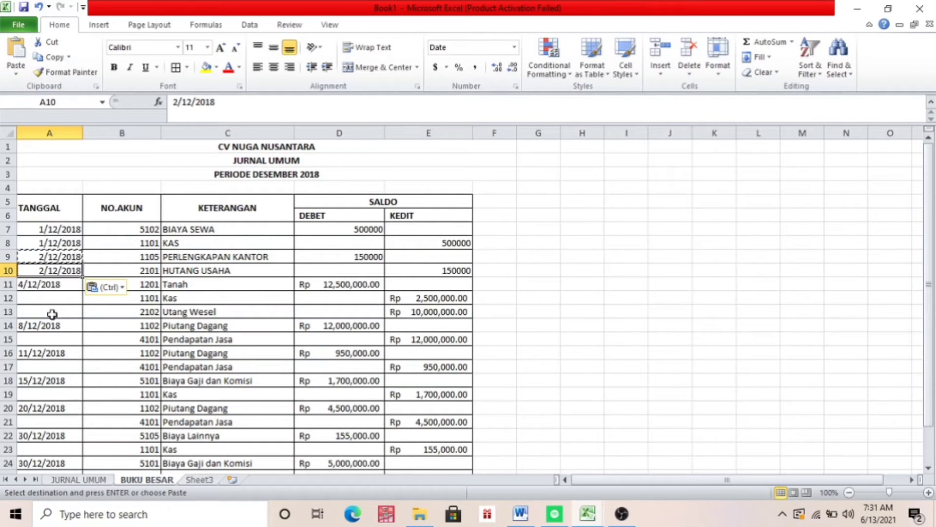
Compare the BUKU BESAR and JURNAL UMUM sheets in the TUGAS UTS LAB AKUNTANSI workbook, then return to Book1
{"action": "left_click", "coordinate": [52, 233]}
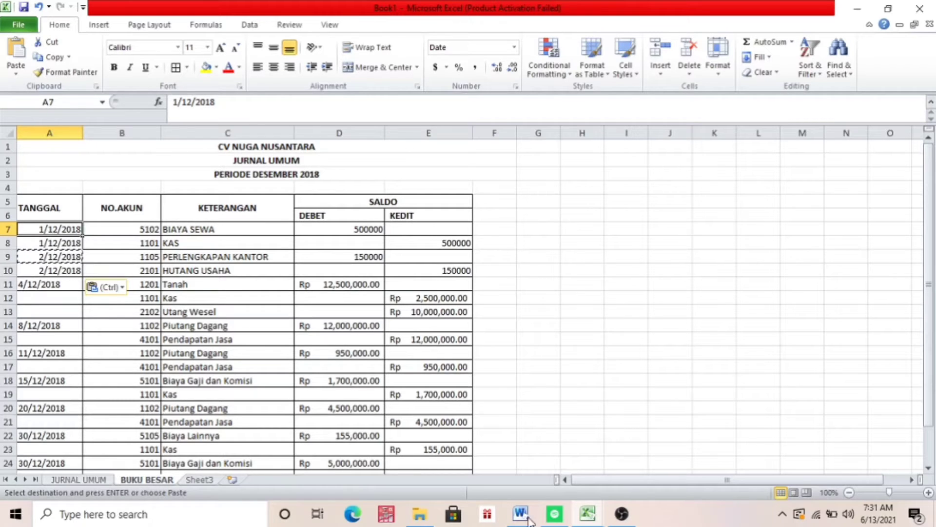
{"action": "mouse_move", "coordinate": [582, 517]}
{"action": "left_click", "coordinate": [535, 461]}
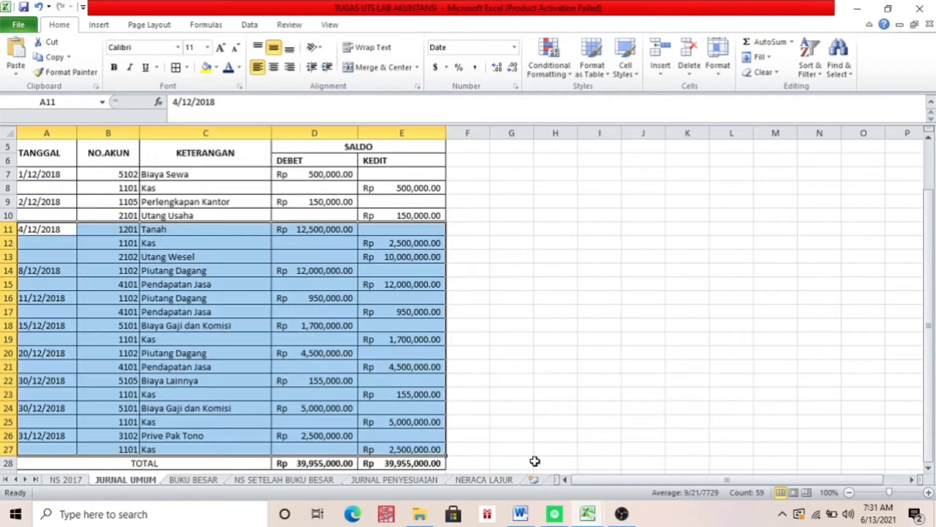
{"action": "left_click", "coordinate": [195, 480]}
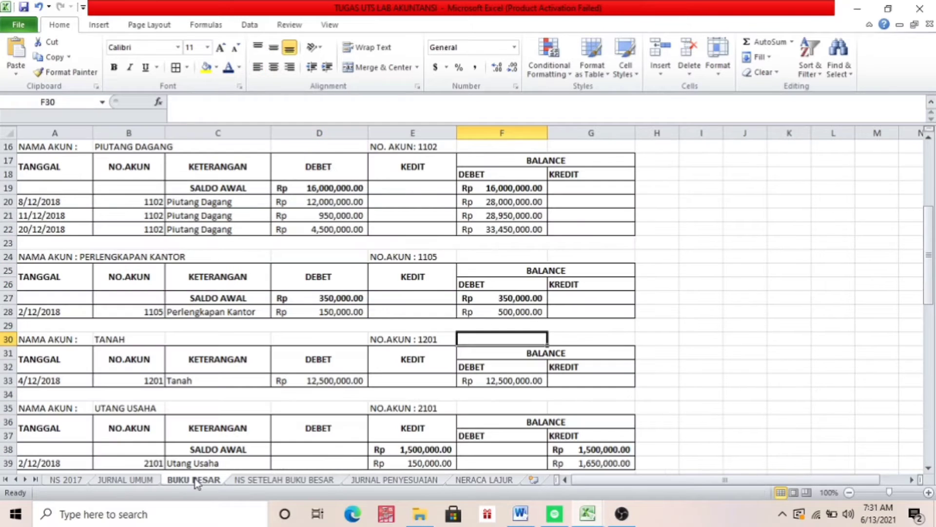
{"action": "left_click", "coordinate": [136, 481]}
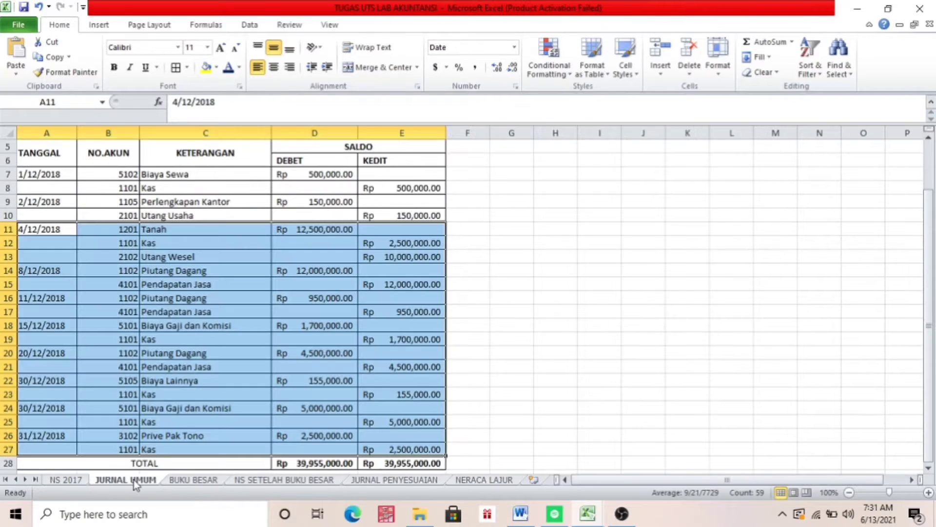
{"action": "key", "text": "Up"}
{"action": "key", "text": "Up"}
{"action": "key", "text": "Up"}
{"action": "key", "text": "Up"}
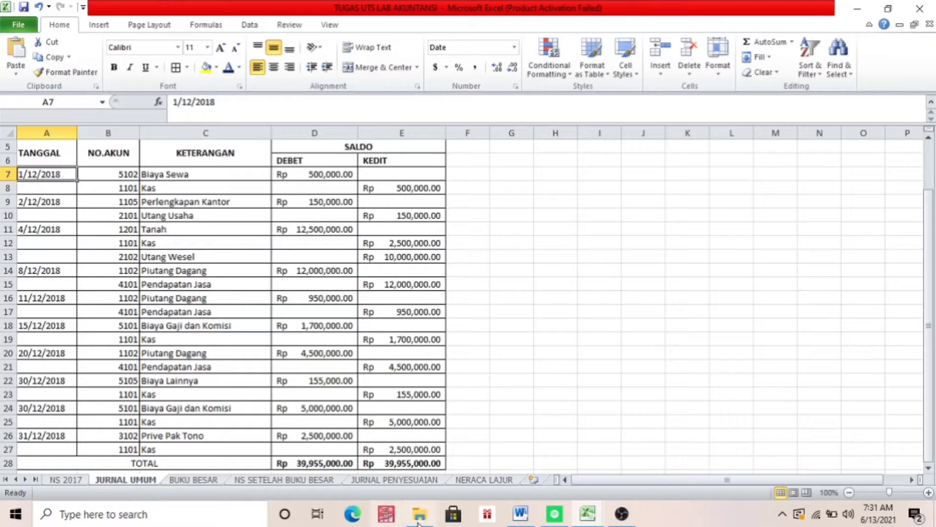
{"action": "left_click", "coordinate": [197, 480]}
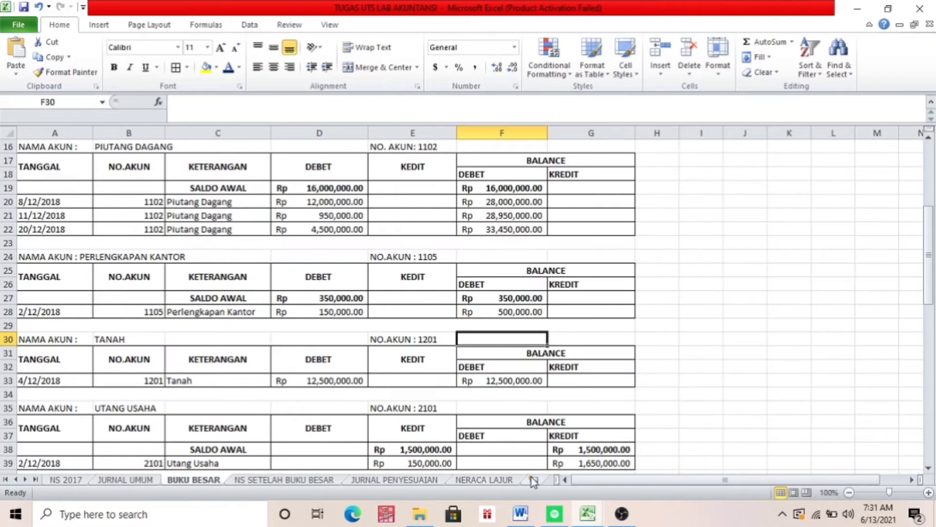
{"action": "mouse_move", "coordinate": [605, 515]}
{"action": "left_click", "coordinate": [560, 462]}
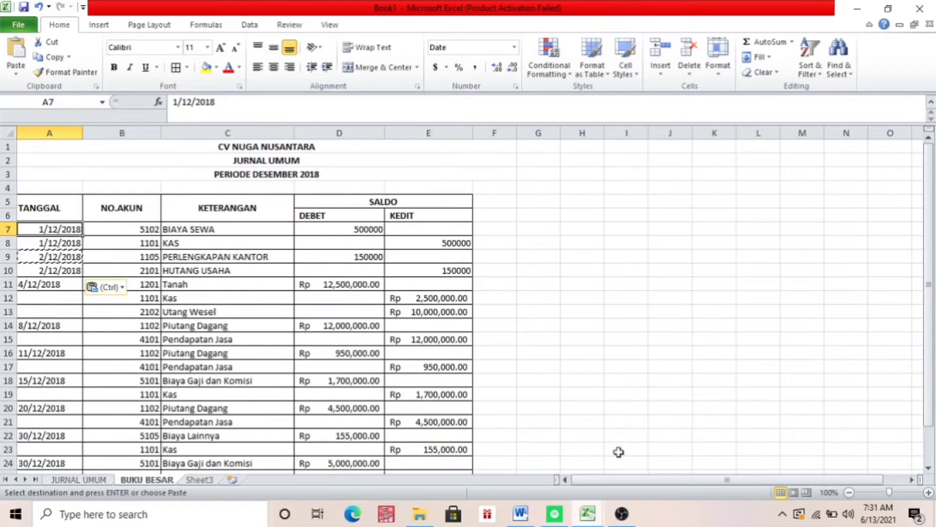
Copy the date 4/12/2018 from A11 into the blank date cell A12
{"action": "left_click", "coordinate": [43, 286]}
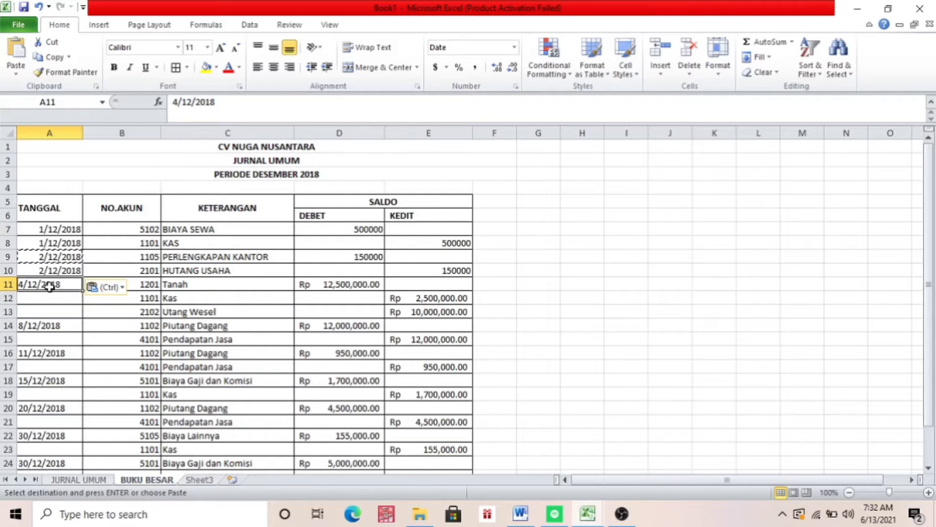
{"action": "left_click", "coordinate": [53, 57]}
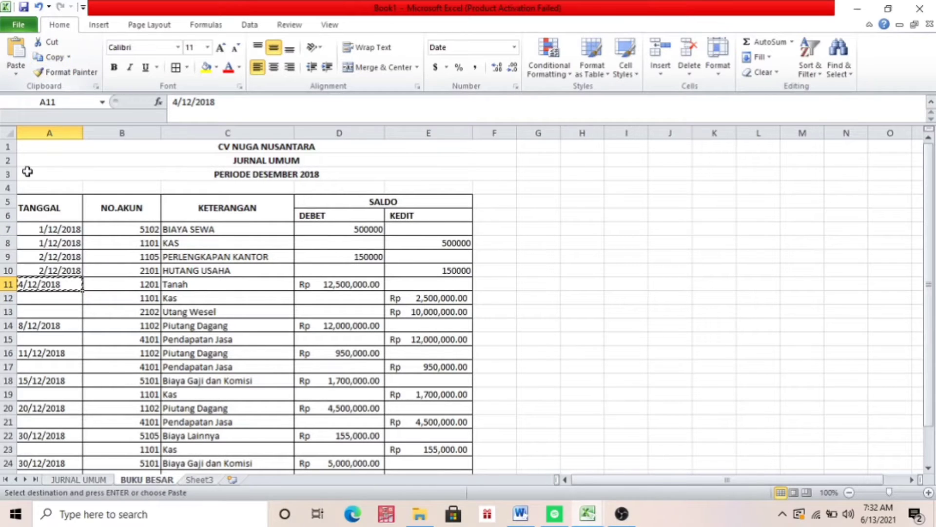
{"action": "left_click", "coordinate": [37, 298]}
{"action": "left_click", "coordinate": [18, 54]}
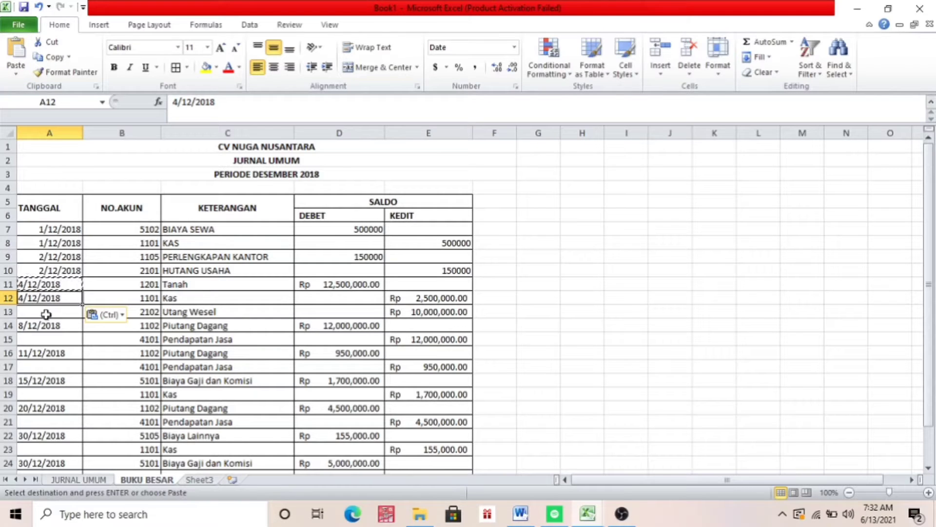
{"action": "left_click", "coordinate": [39, 311]}
{"action": "left_click", "coordinate": [56, 55]}
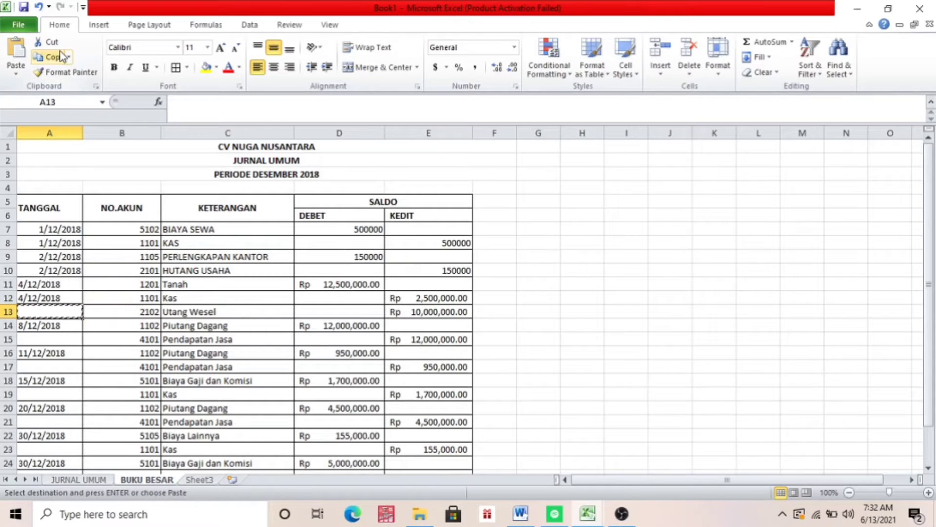
{"action": "left_click", "coordinate": [18, 49]}
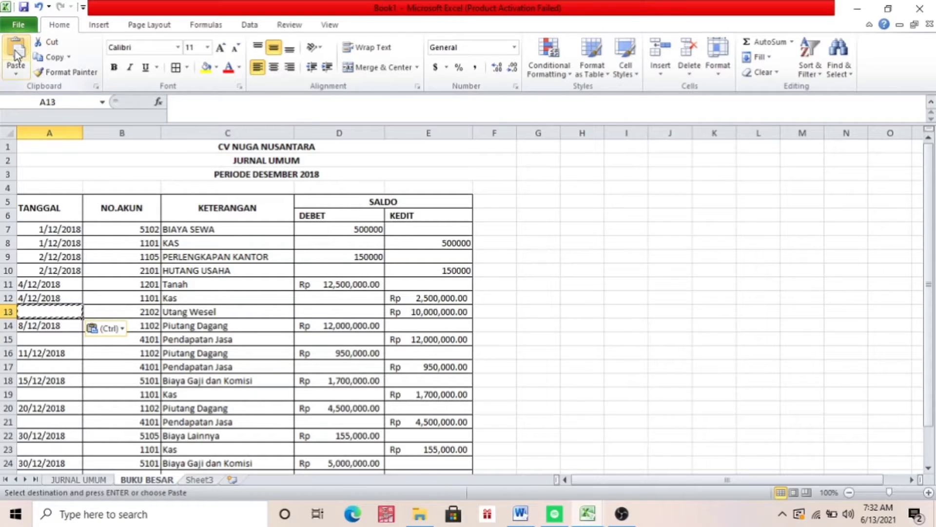
Copy the date 4/12/2018 from A12 into the blank date cell A13
{"action": "left_click", "coordinate": [44, 298]}
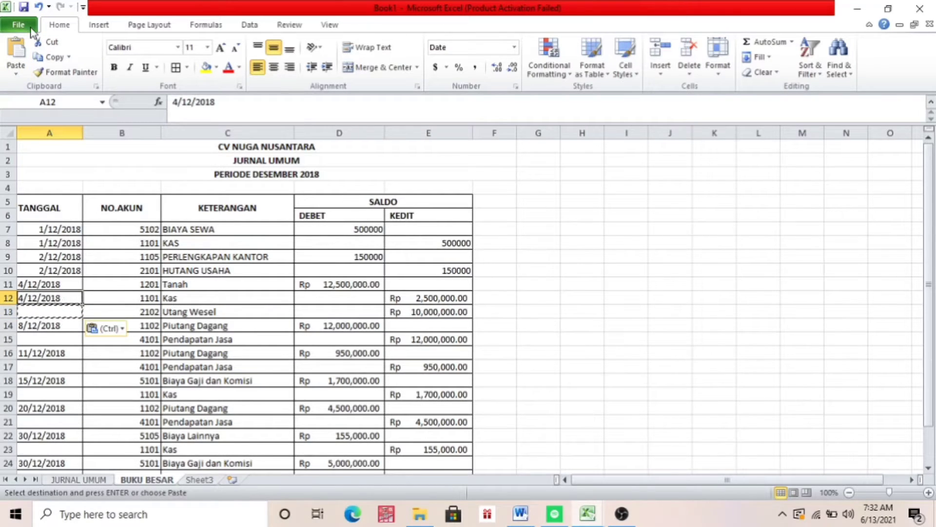
{"action": "left_click", "coordinate": [51, 57]}
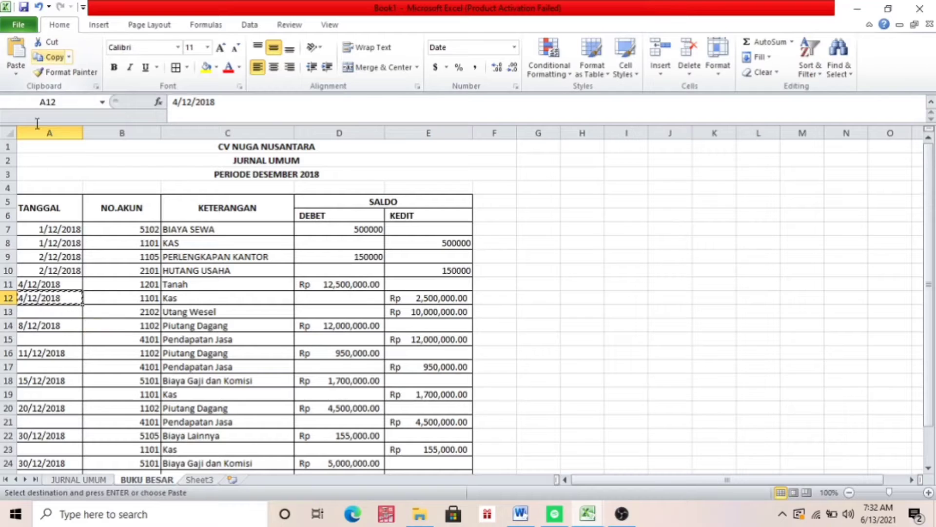
{"action": "left_click", "coordinate": [50, 317]}
{"action": "left_click", "coordinate": [16, 51]}
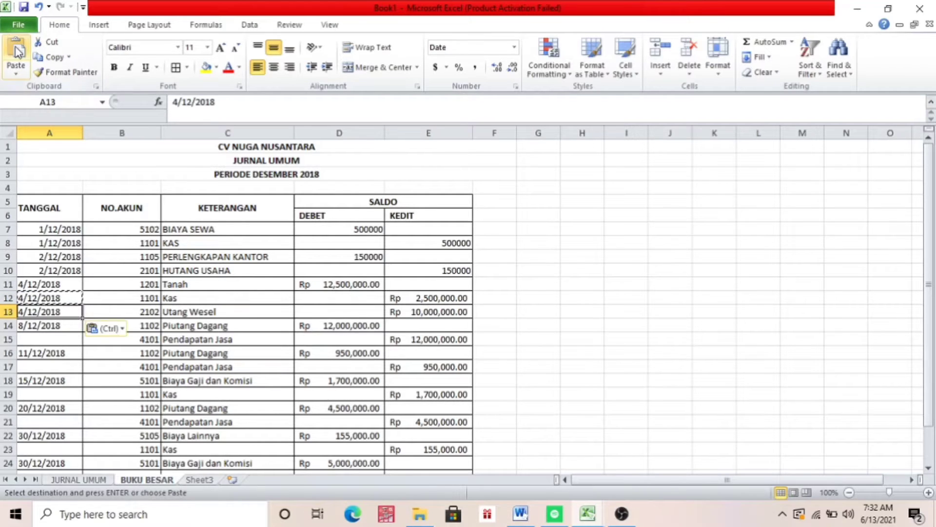
Apply a filter to the whole journal table A5:E27, from the TANGGAL header to the last Kas row
{"action": "left_click", "coordinate": [57, 213]}
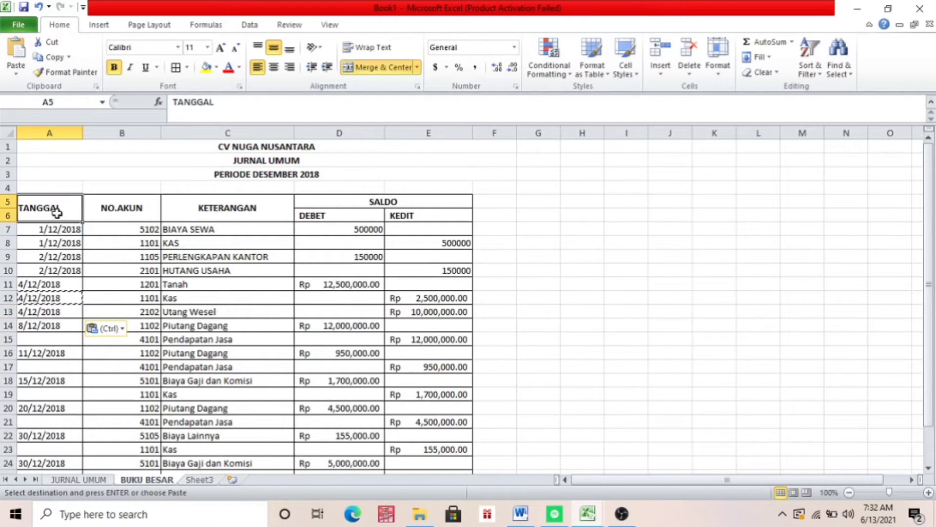
{"action": "key", "text": "shift+Right"}
{"action": "key", "text": "shift+Right"}
{"action": "key", "text": "shift+Right"}
{"action": "key", "text": "shift+Right"}
{"action": "key", "text": "shift+Down"}
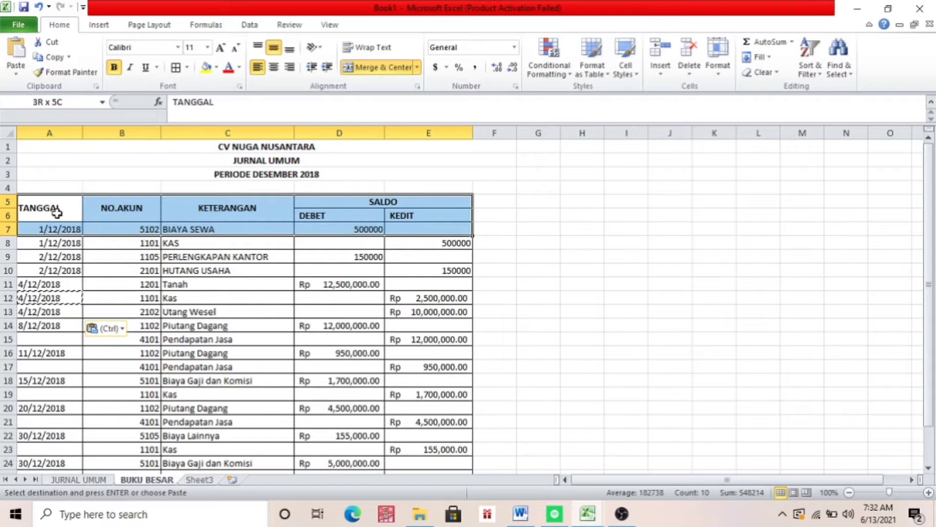
{"action": "key", "text": "shift+Down"}
{"action": "key", "text": "shift+Down"}
{"action": "key", "text": "shift+Down"}
{"action": "key", "text": "shift+Down"}
{"action": "key", "text": "shift+Down"}
{"action": "key", "text": "shift+Down"}
{"action": "key", "text": "shift+Down"}
{"action": "key", "text": "shift+Down"}
{"action": "key", "text": "shift+Down"}
{"action": "key", "text": "shift+Down"}
{"action": "key", "text": "shift+Down"}
{"action": "key", "text": "shift+Down"}
{"action": "key", "text": "shift+Down"}
{"action": "key", "text": "shift+Down"}
{"action": "key", "text": "shift+Down"}
{"action": "key", "text": "shift+Down"}
{"action": "key", "text": "shift+Down"}
{"action": "key", "text": "shift+Down"}
{"action": "key", "text": "shift+Down"}
{"action": "key", "text": "shift+Down"}
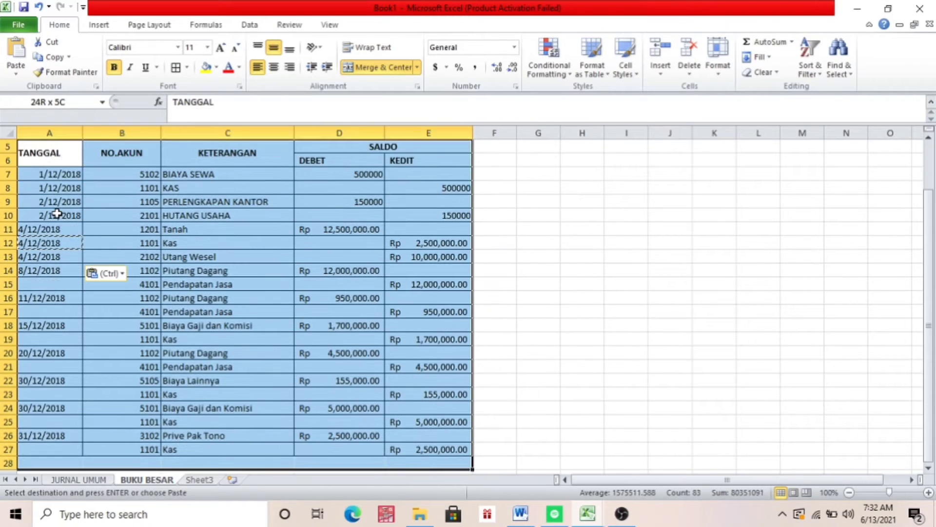
{"action": "key", "text": "shift+Up"}
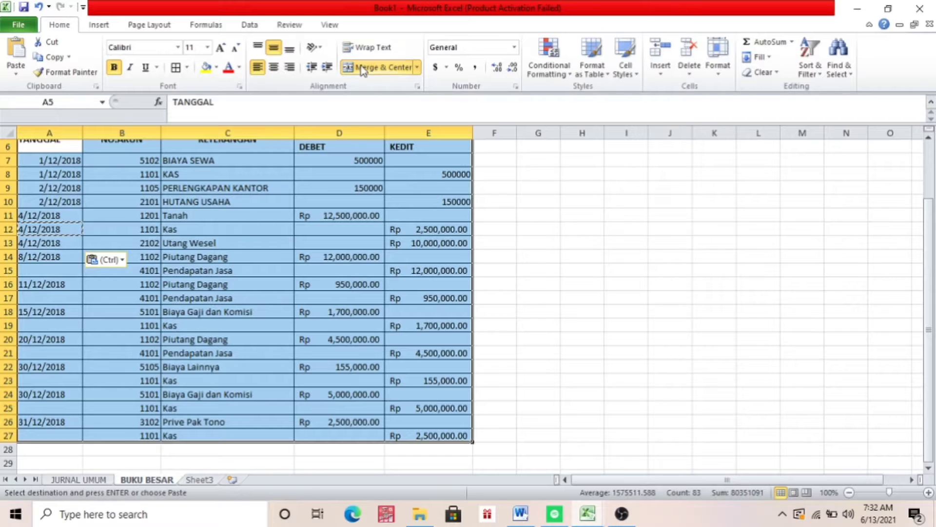
{"action": "left_click", "coordinate": [809, 73]}
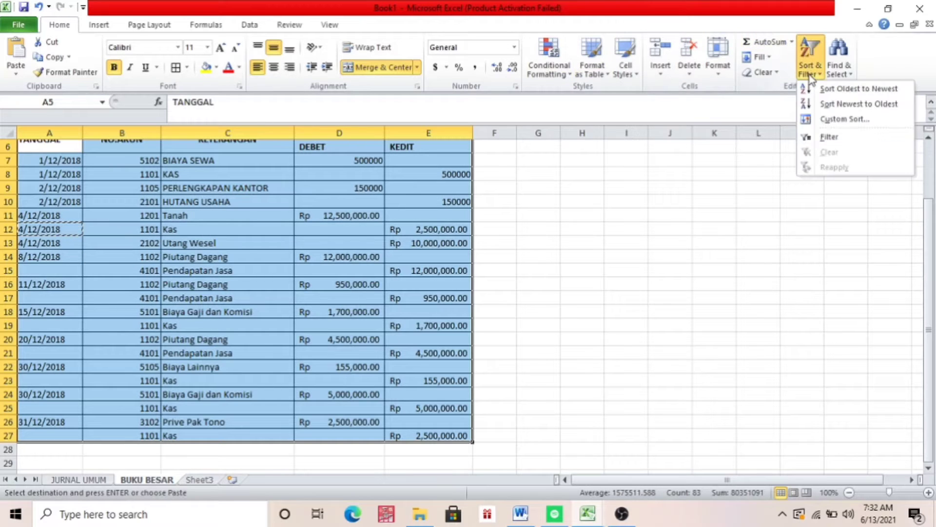
{"action": "left_click", "coordinate": [824, 136]}
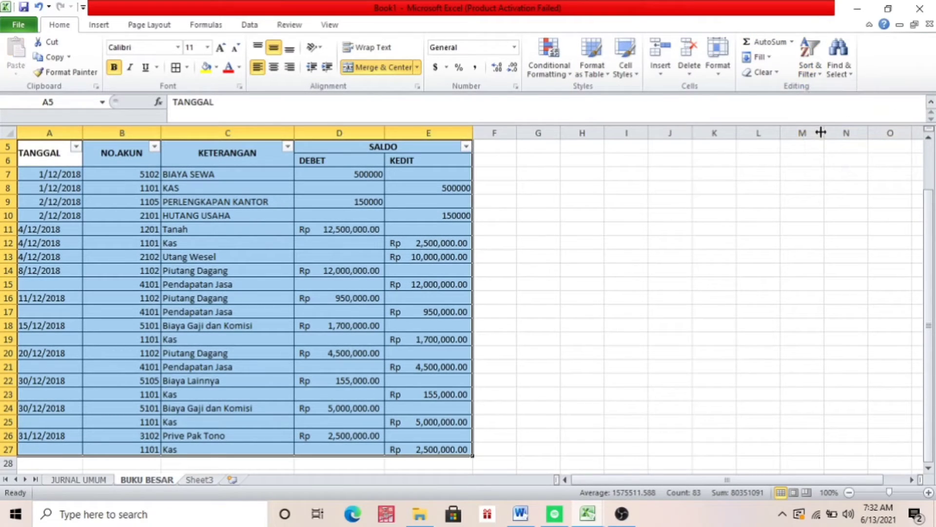
Sort the journal table by NO.AKUN from smallest to largest
{"action": "left_click", "coordinate": [154, 147]}
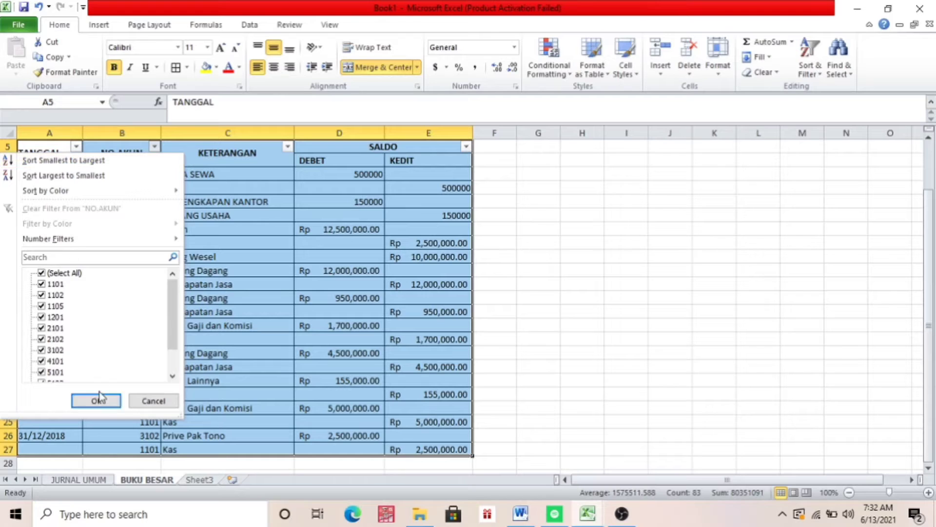
{"action": "left_click", "coordinate": [64, 160]}
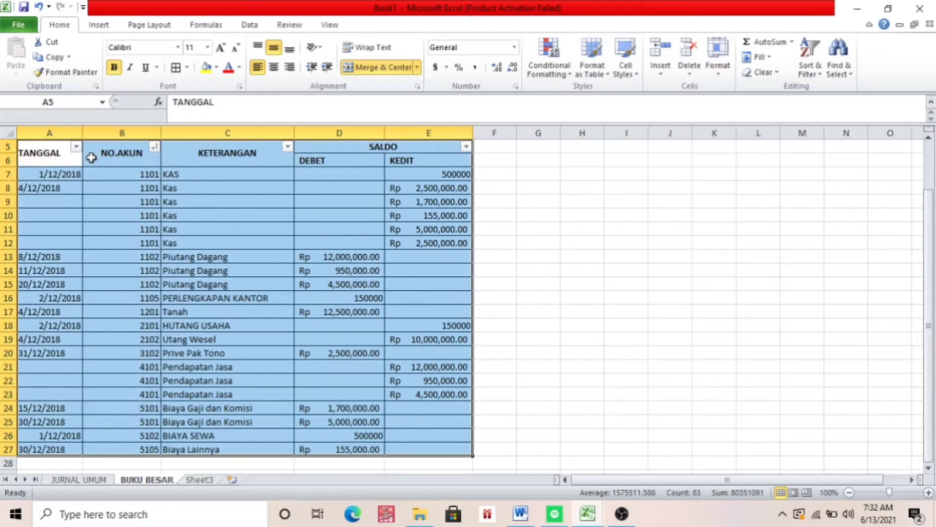
{"action": "left_click", "coordinate": [546, 244]}
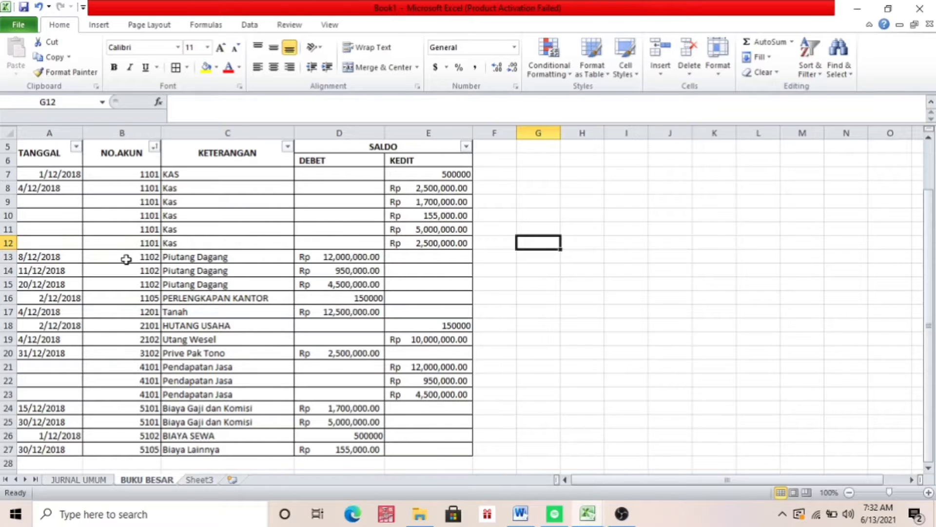
{"action": "left_click_drag", "start_coordinate": [928, 246], "coordinate": [920, 215]}
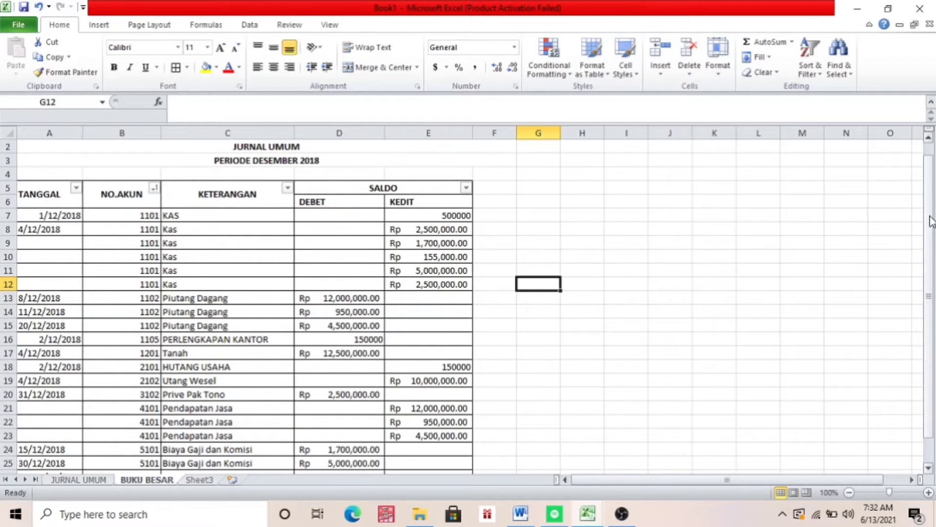
{"action": "left_click_drag", "start_coordinate": [932, 217], "coordinate": [931, 216]}
{"action": "left_click", "coordinate": [55, 195]}
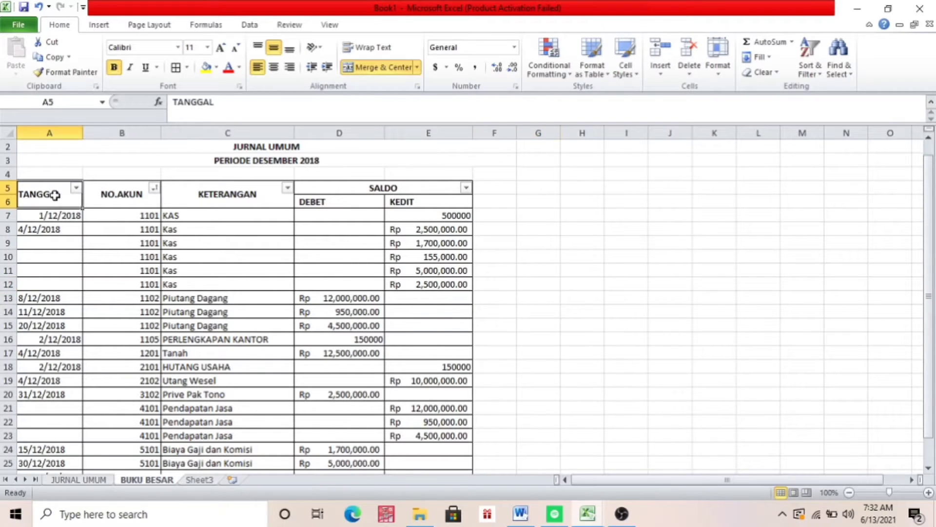
{"action": "key", "text": "shift+Right"}
{"action": "key", "text": "shift+Right"}
{"action": "key", "text": "shift+Right"}
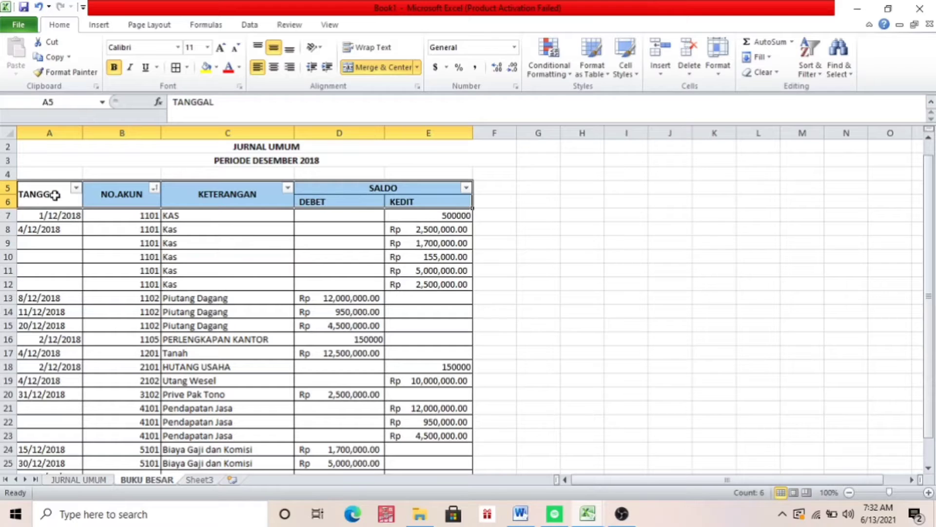
Enter the labels "NAMA AKUN :" in A4 and "NOMOR AKUN :" in D4 above the table header
{"action": "left_click", "coordinate": [49, 174]}
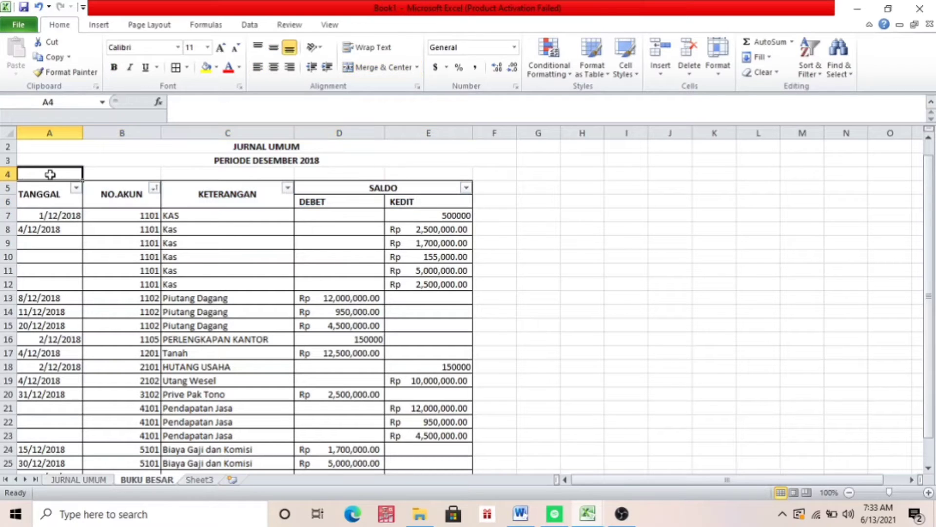
{"action": "type", "text": "NAMA AKUN :"}
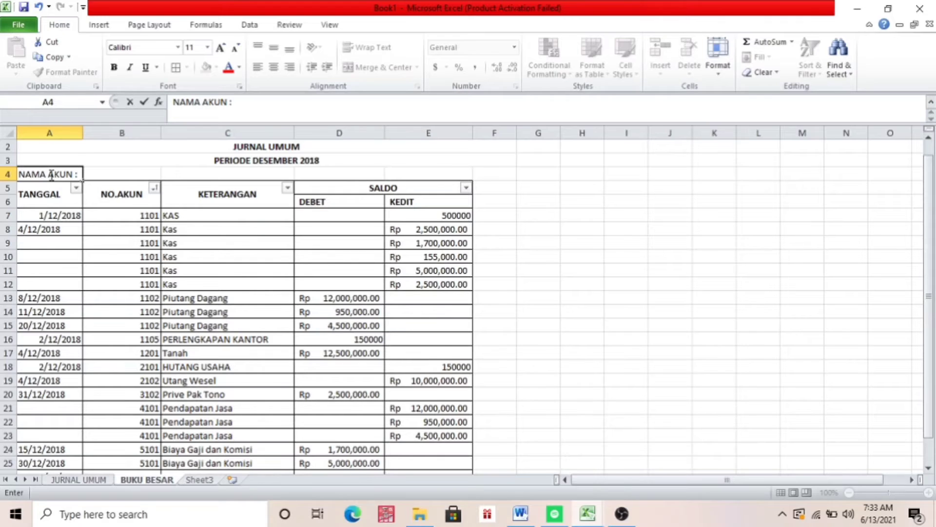
{"action": "left_click", "coordinate": [372, 174]}
{"action": "type", "text": "N"}
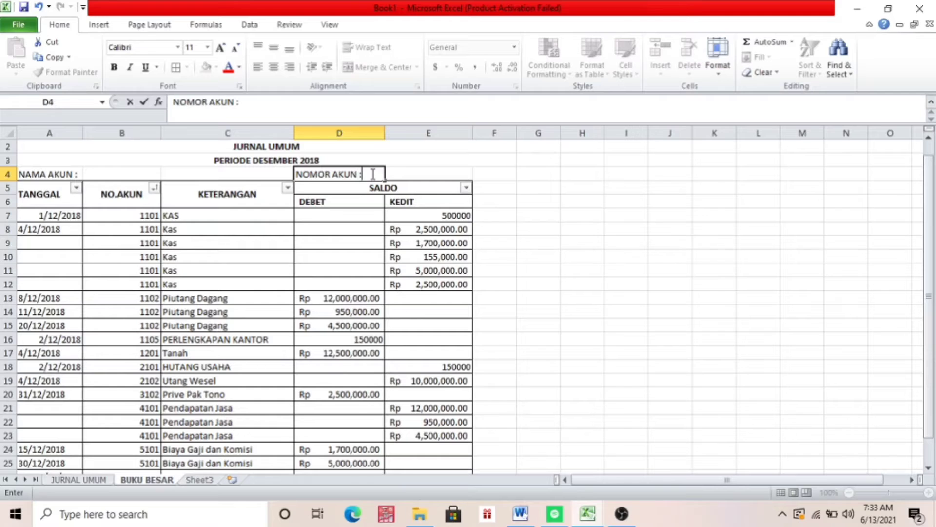
{"action": "type", "text": "OMOR AKUN :"}
{"action": "left_click", "coordinate": [65, 174]}
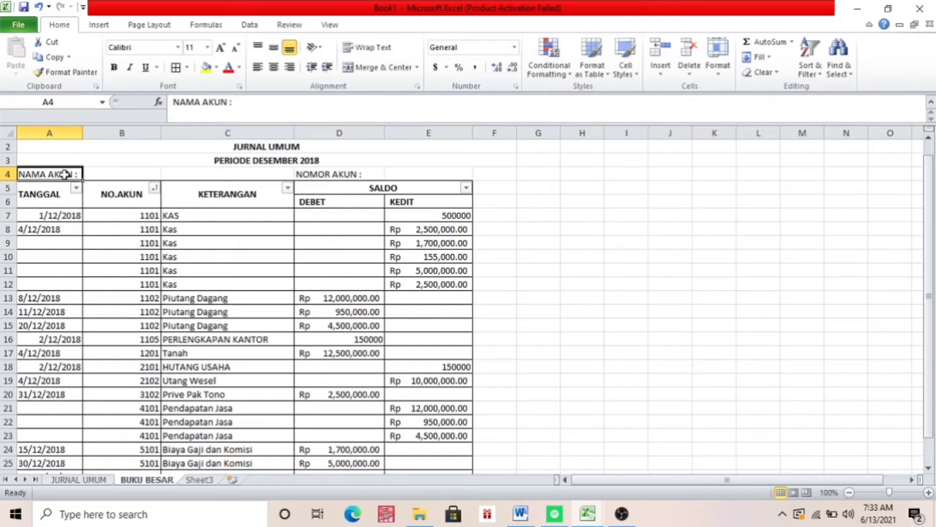
{"action": "key", "text": "shift+Right"}
{"action": "key", "text": "shift+Right"}
{"action": "key", "text": "shift+Right"}
{"action": "key", "text": "shift+Right"}
{"action": "key", "text": "shift+Down"}
{"action": "key", "text": "shift+Down"}
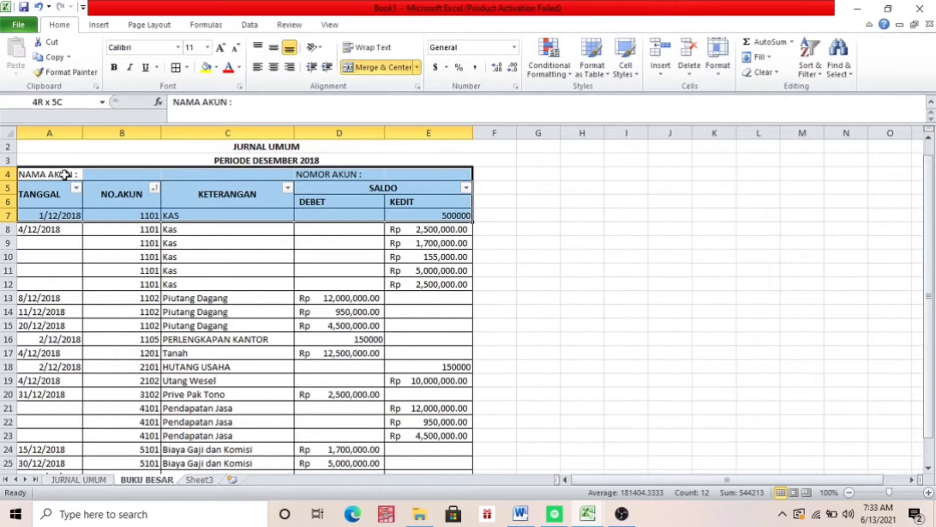
{"action": "key", "text": "shift+Up"}
{"action": "key", "text": "ctrl+c"}
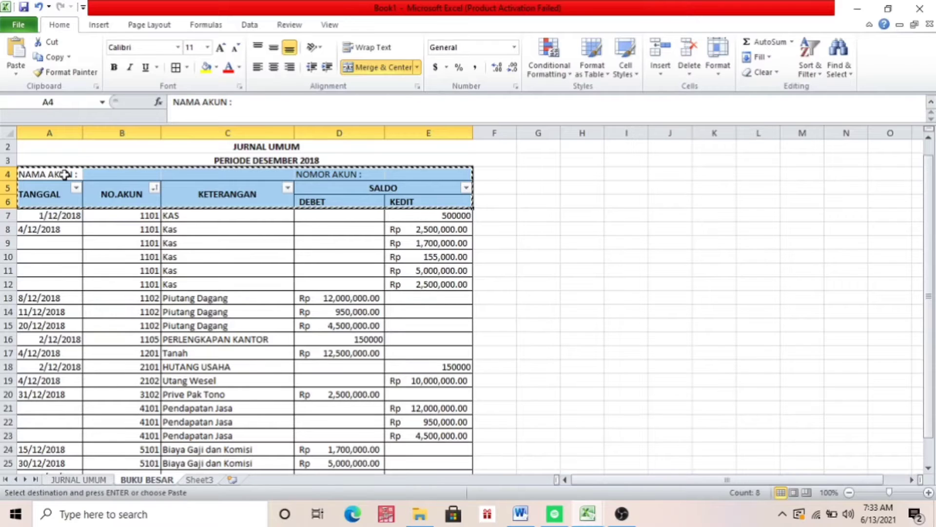
{"action": "left_click", "coordinate": [6, 284]}
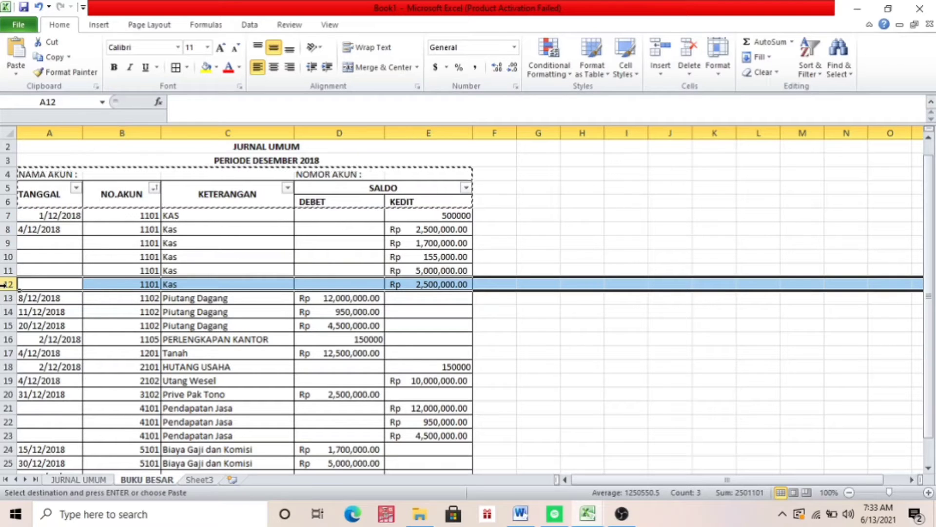
{"action": "left_click", "coordinate": [7, 298]}
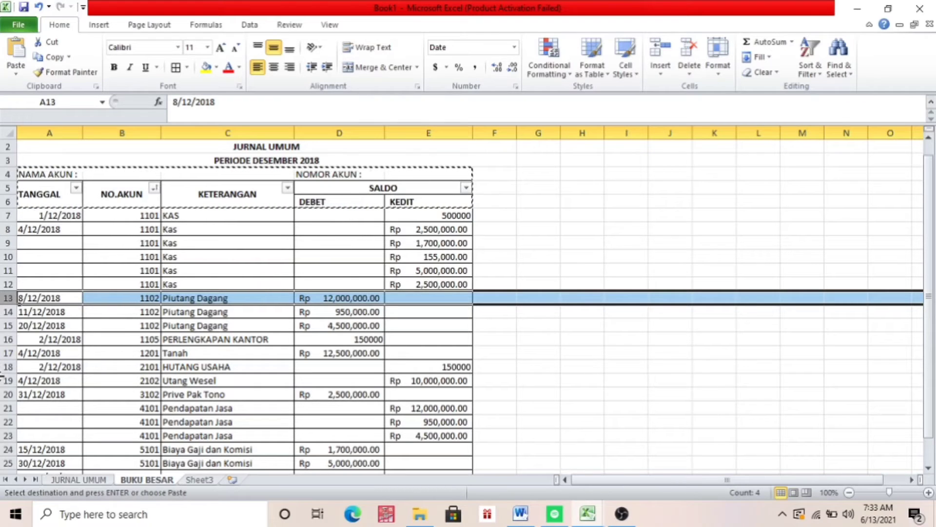
{"action": "key", "text": "shift+Down"}
{"action": "key", "text": "shift+Down"}
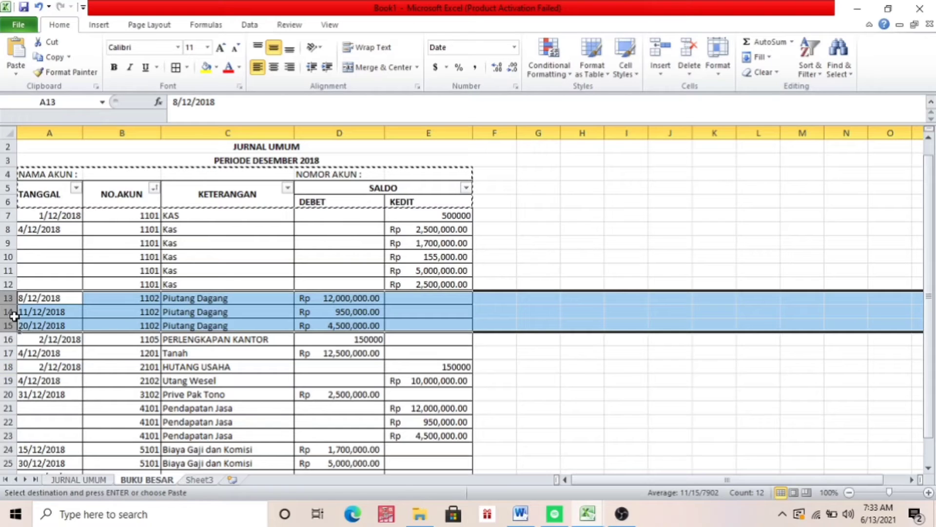
{"action": "right_click", "coordinate": [14, 317]}
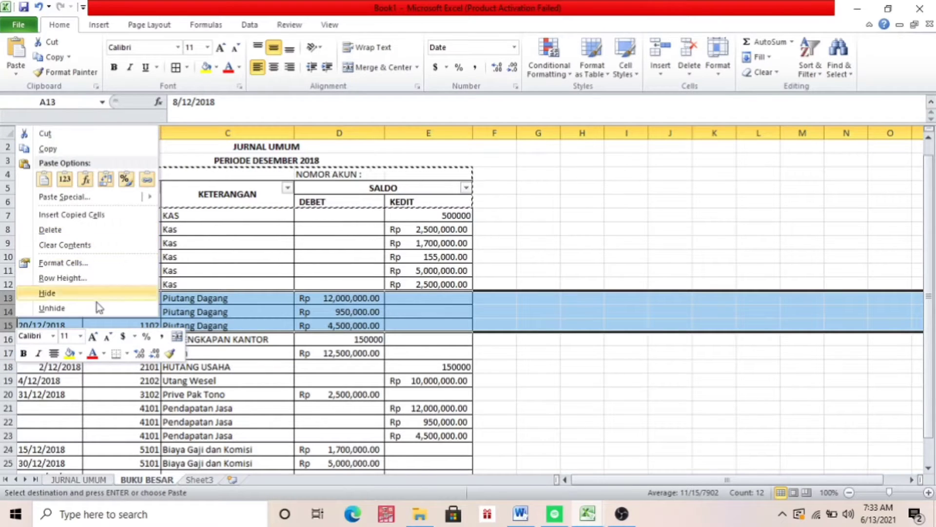
{"action": "left_click", "coordinate": [540, 203]}
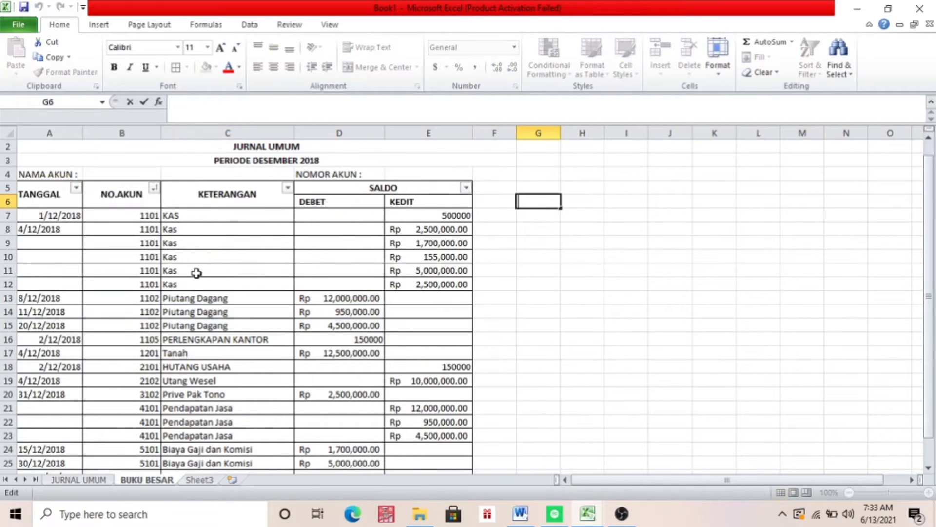
Insert three blank rows at row 13, between the last Kas entry and the first Piutang Dagang entry
{"action": "left_click", "coordinate": [8, 297]}
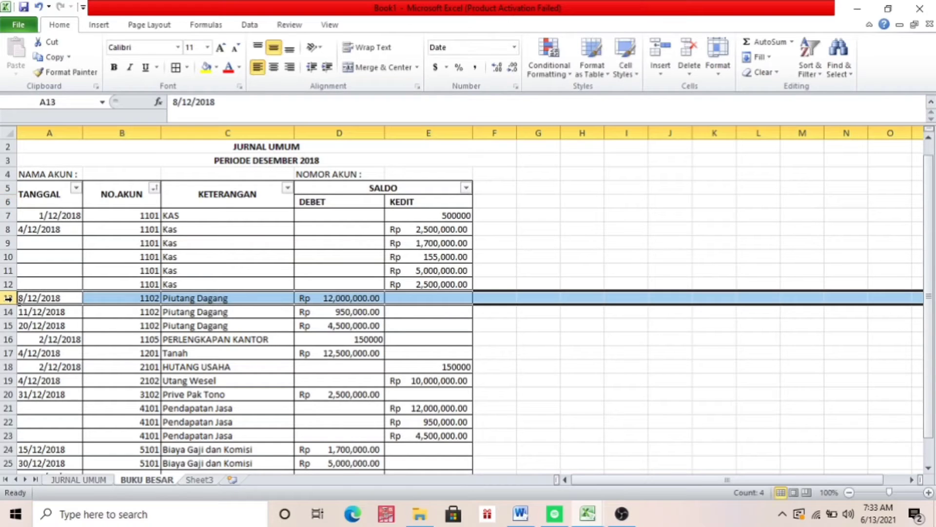
{"action": "key", "text": "shift+Down"}
{"action": "key", "text": "shift+Down"}
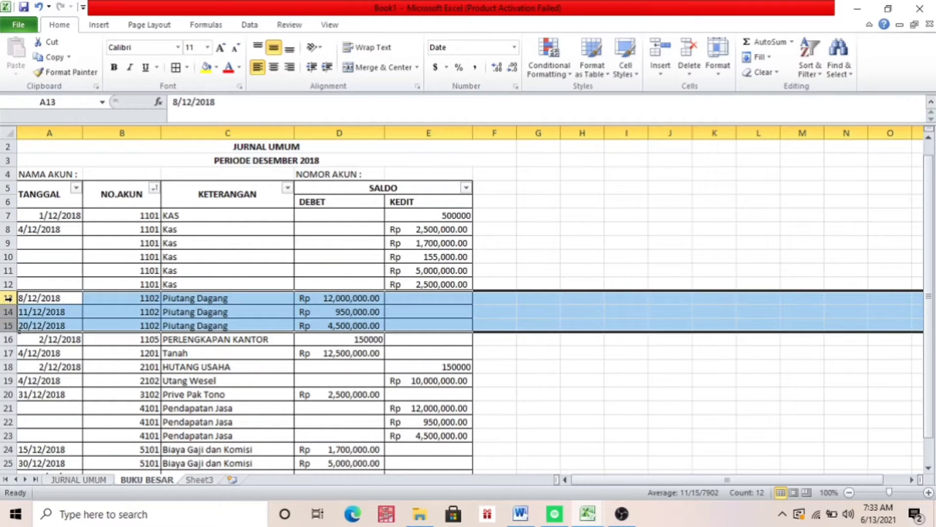
{"action": "right_click", "coordinate": [8, 298]}
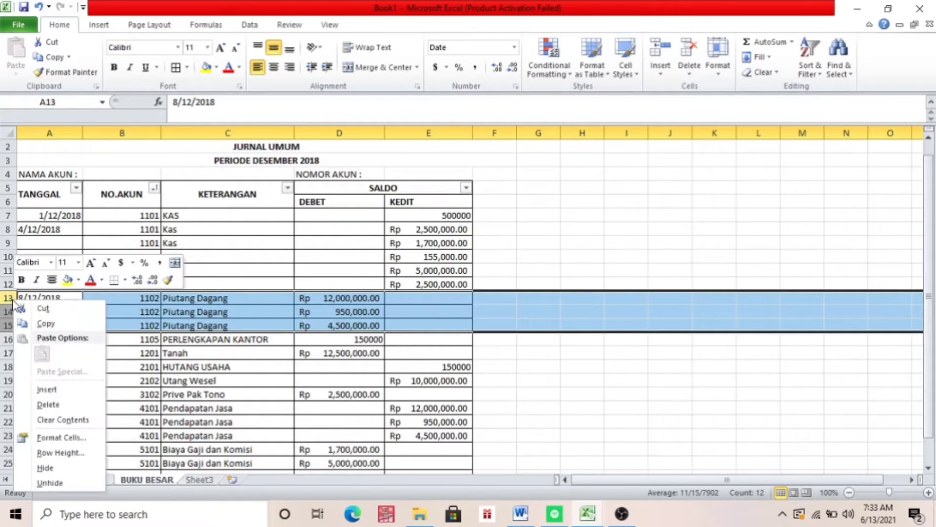
{"action": "left_click", "coordinate": [38, 390]}
Copy the account label row and table header A4:E6 into the blank rows starting at row 13, above the Piutang Dagang entries
{"action": "left_click", "coordinate": [49, 170]}
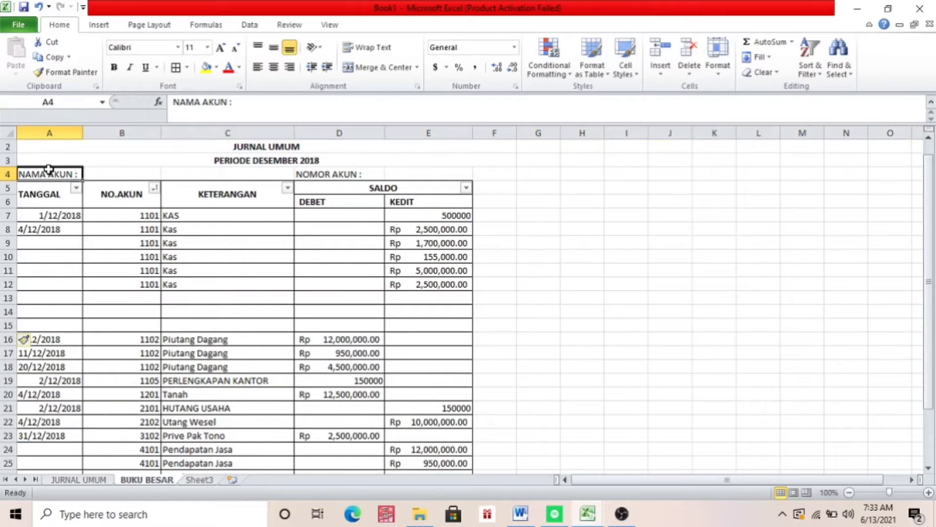
{"action": "key", "text": "shift+Right"}
{"action": "key", "text": "shift+Right"}
{"action": "key", "text": "shift+Right"}
{"action": "key", "text": "shift+Right"}
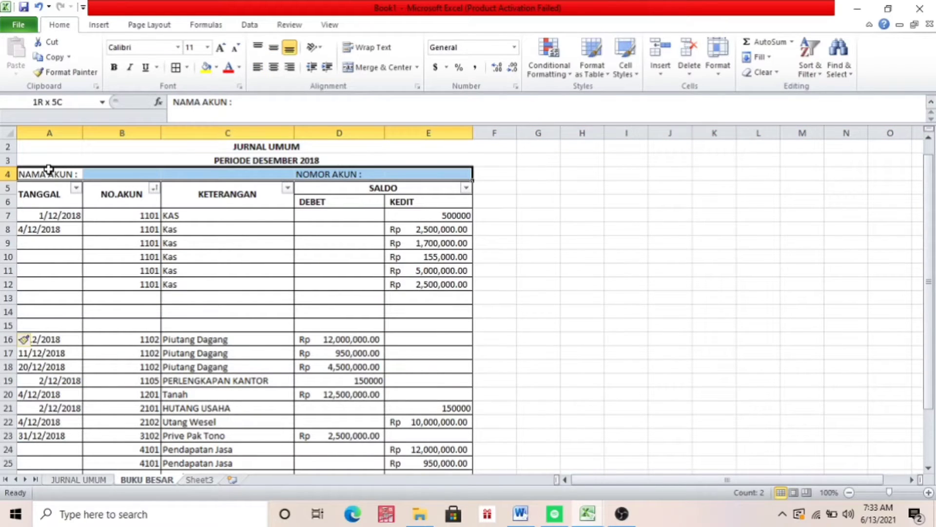
{"action": "key", "text": "shift+Down"}
{"action": "key", "text": "ctrl+c"}
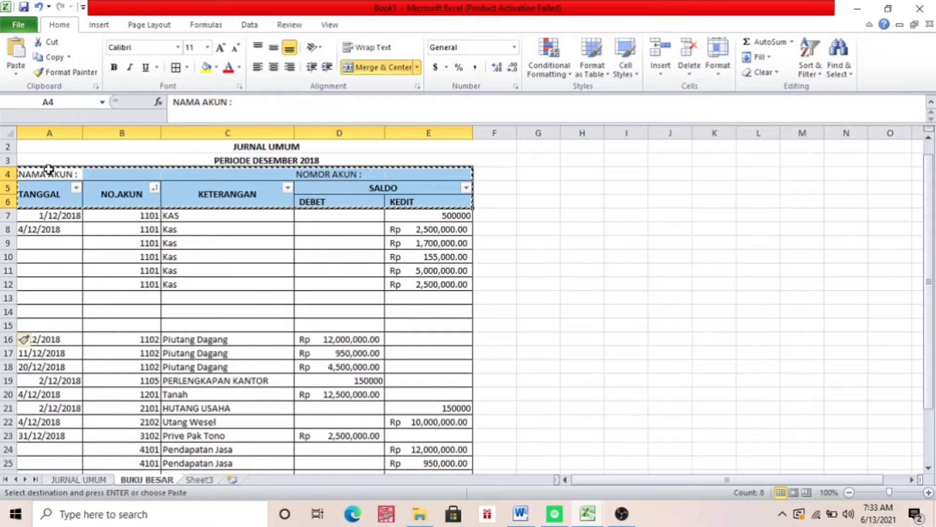
{"action": "left_click", "coordinate": [5, 294]}
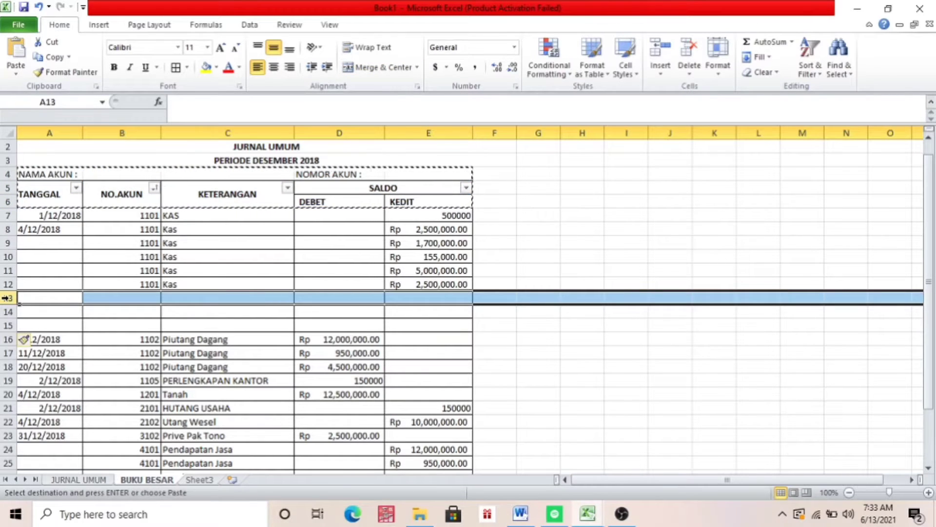
{"action": "key", "text": "ctrl+v"}
{"action": "key", "text": "ctrl"}
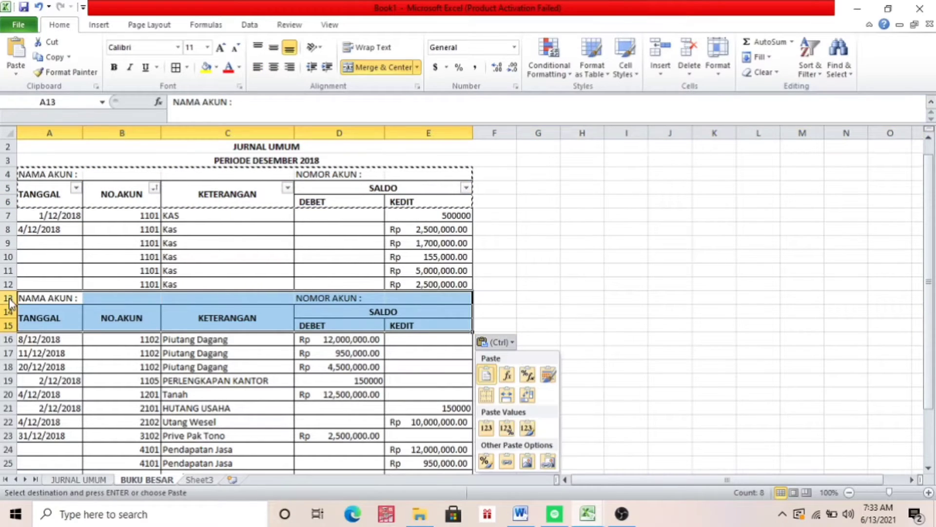
{"action": "left_click", "coordinate": [521, 267]}
{"action": "left_click", "coordinate": [438, 354]}
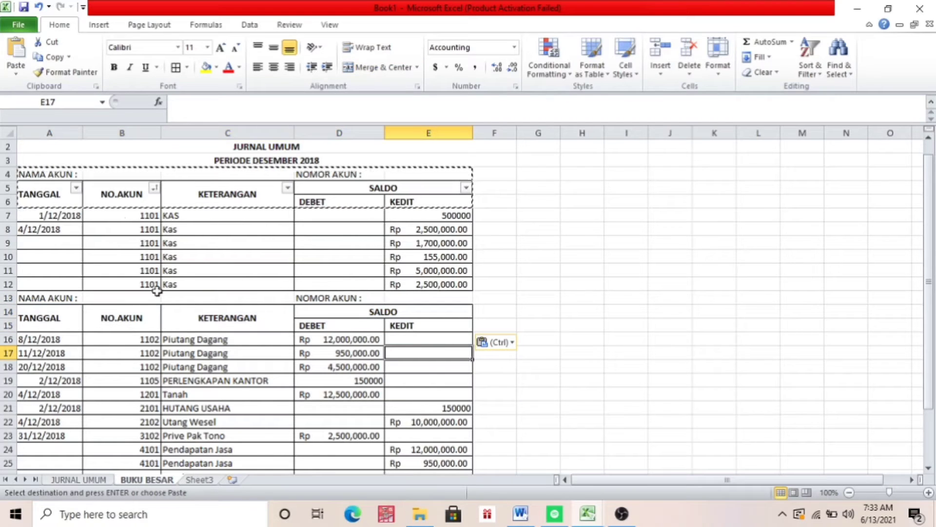
Fill in the first account header with the name KAS in B4 and extend the D4 label to "NOMOR AKUN : 1101"
{"action": "double_click", "coordinate": [105, 174]}
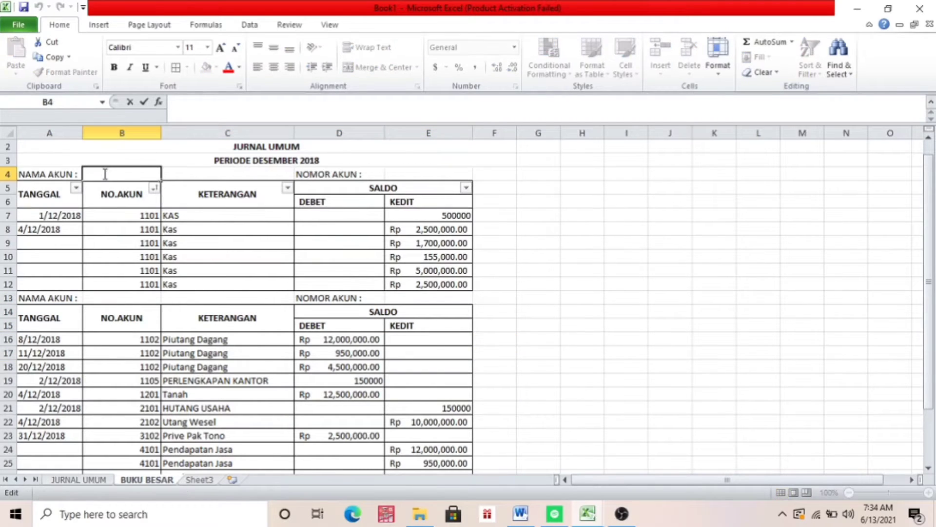
{"action": "type", "text": "KAS"}
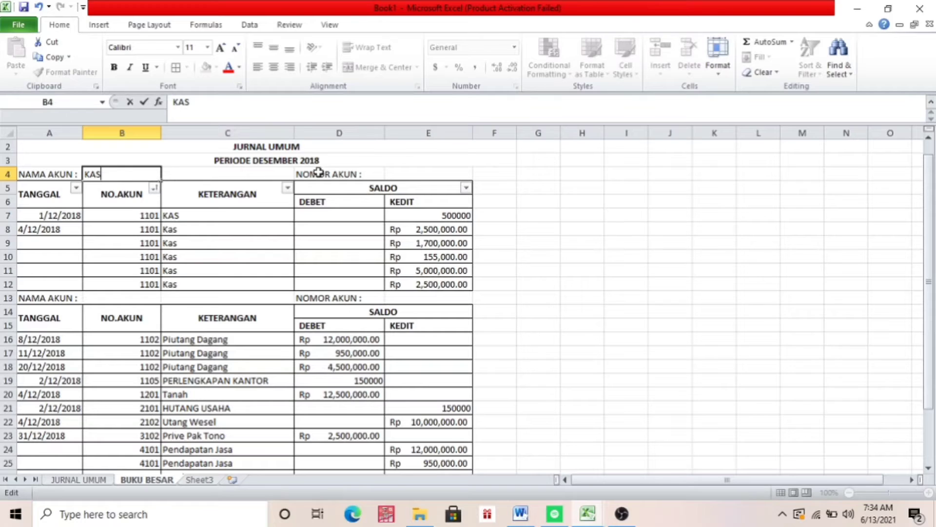
{"action": "left_click", "coordinate": [373, 172]}
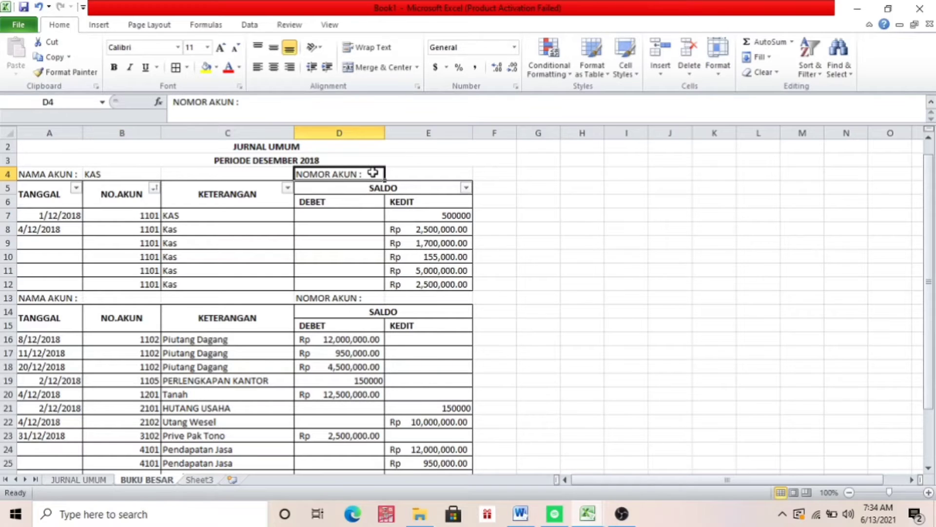
{"action": "left_click", "coordinate": [317, 106]}
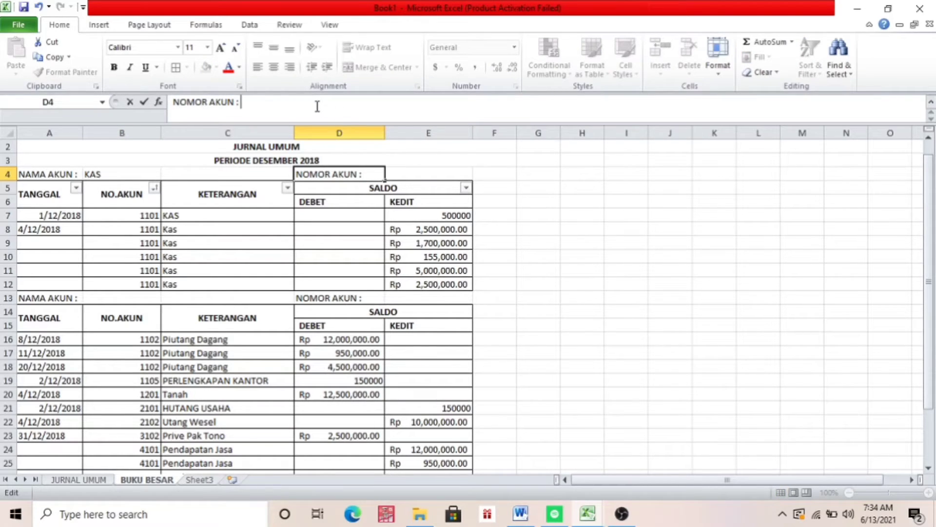
{"action": "type", "text": "1101"}
Enter PIUTANG DAGANG as the account name in B13 of the second account header
{"action": "left_click", "coordinate": [105, 297]}
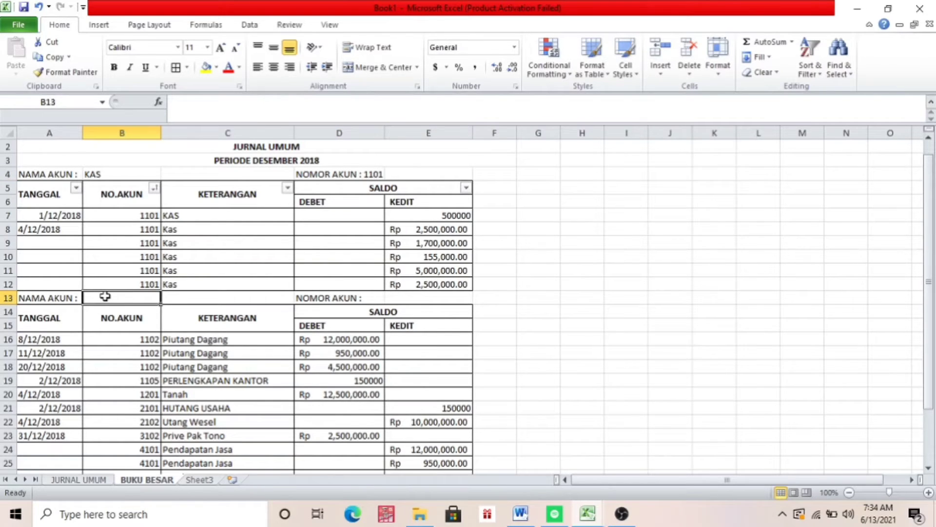
{"action": "type", "text": "PI"}
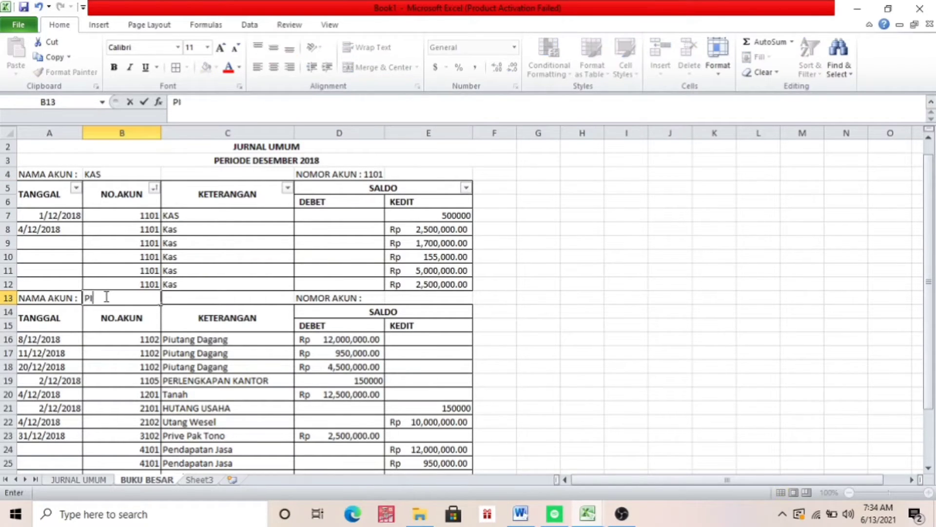
{"action": "type", "text": "UTANG"}
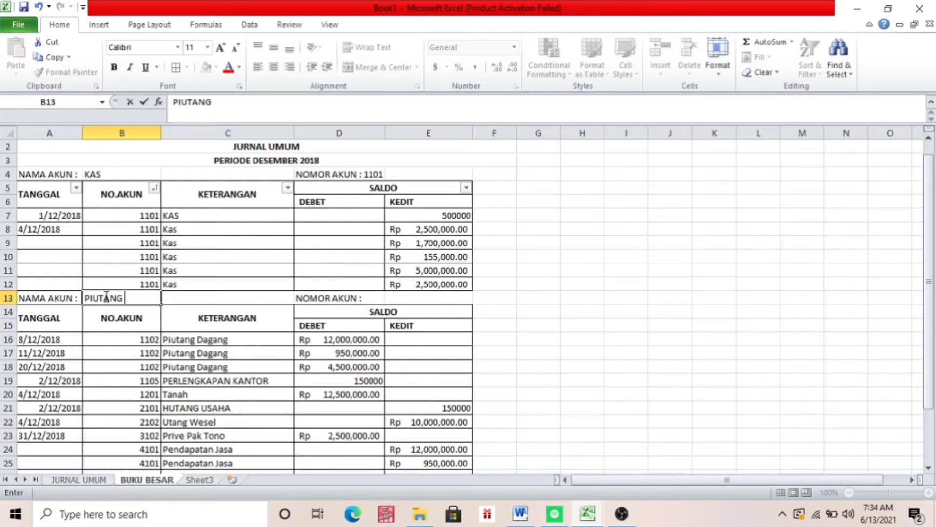
{"action": "type", "text": " DAGANG"}
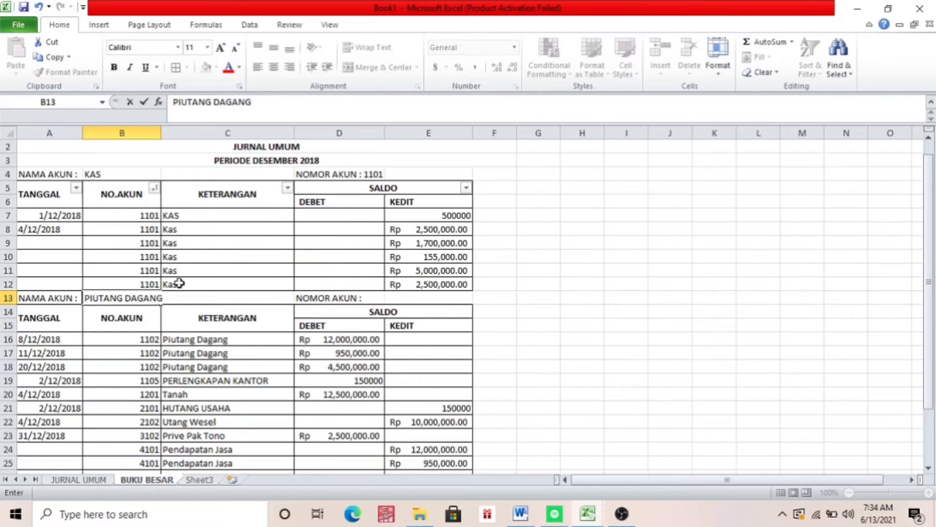
{"action": "left_click", "coordinate": [410, 174]}
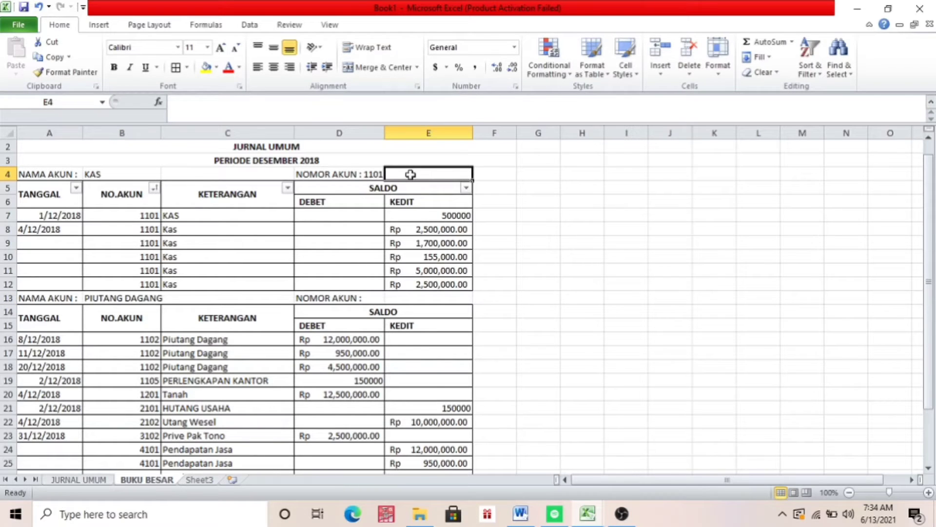
{"action": "type", "text": "11"}
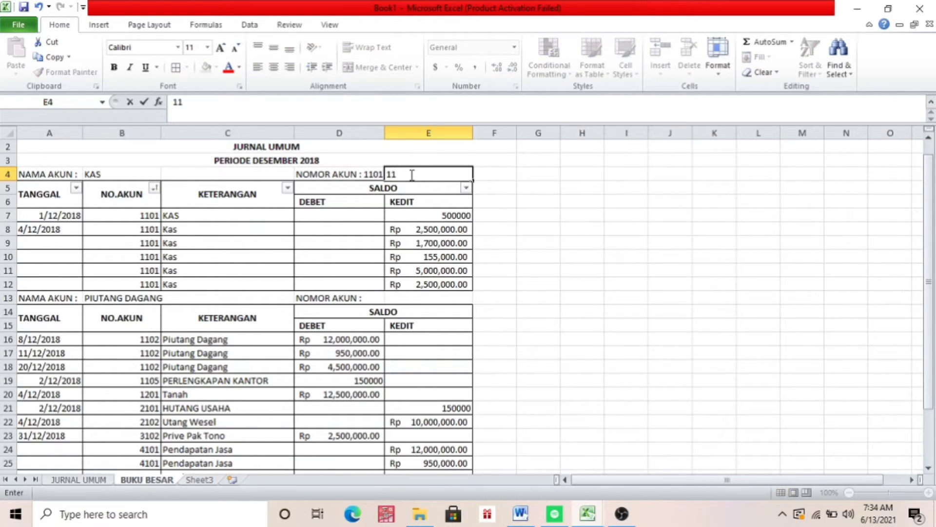
{"action": "left_click", "coordinate": [405, 297]}
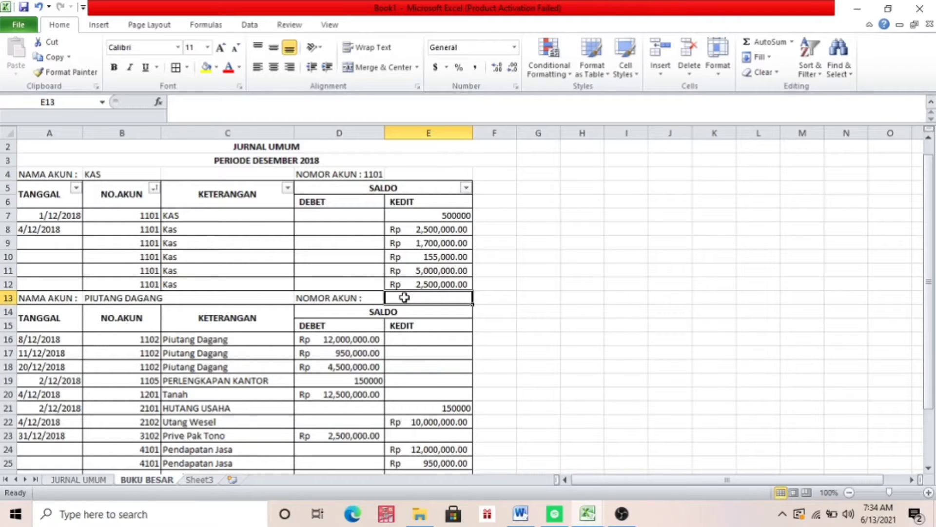
Complete the account number label in D13 so that it reads "NOMOR AKUN : 1102"
{"action": "left_click", "coordinate": [377, 298]}
{"action": "left_click", "coordinate": [244, 112]}
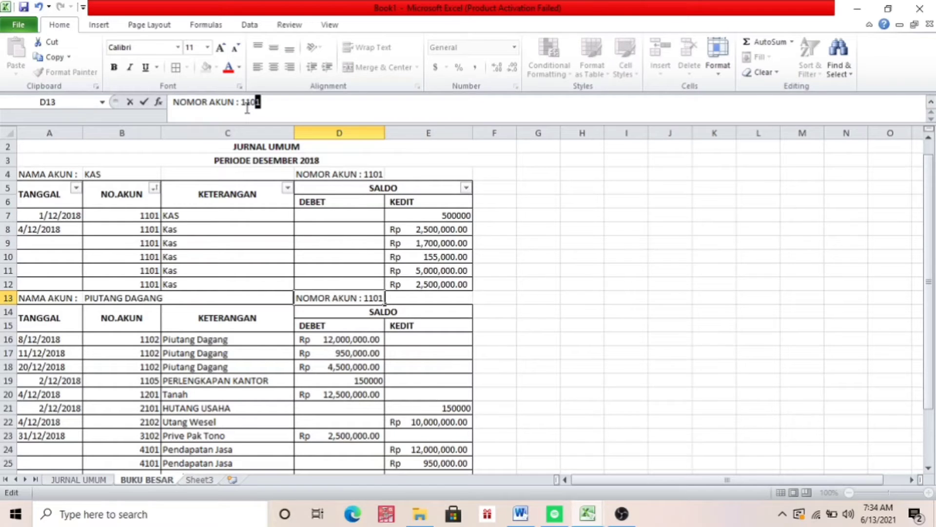
{"action": "type", "text": "1102"}
{"action": "left_click", "coordinate": [504, 226]}
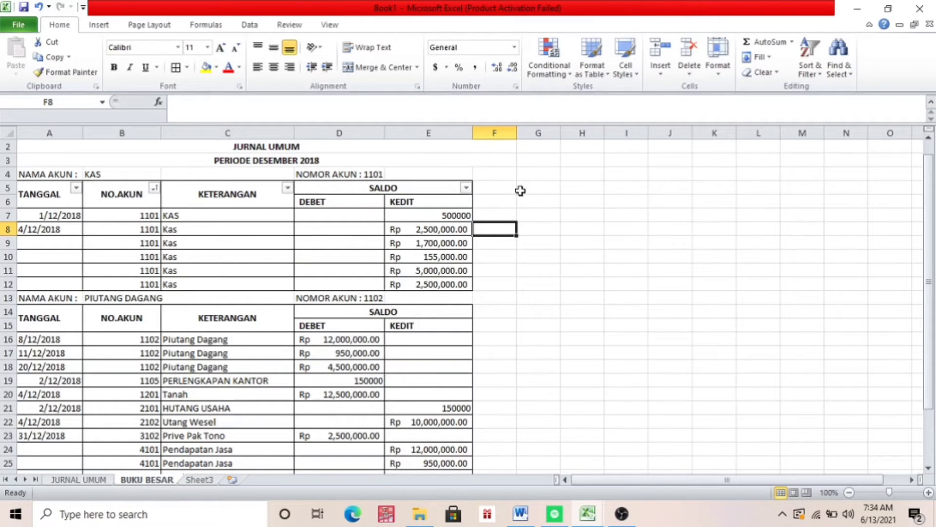
Switch to the TUGAS UTS LAB AKUNTANSI workbook and copy the Kas table's BALANCE header with its DEBET and KREDIT columns, F6:G7
{"action": "left_click", "coordinate": [501, 188]}
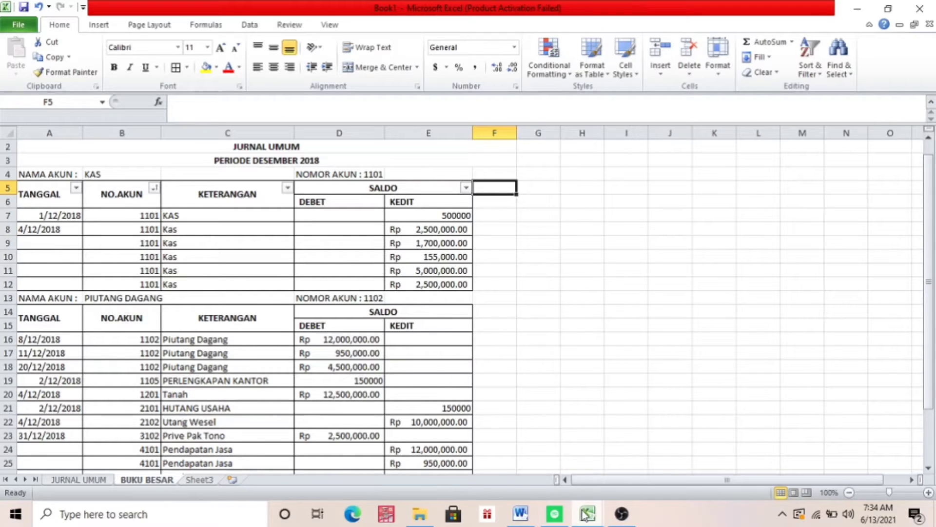
{"action": "mouse_move", "coordinate": [587, 513]}
{"action": "left_click", "coordinate": [501, 484]}
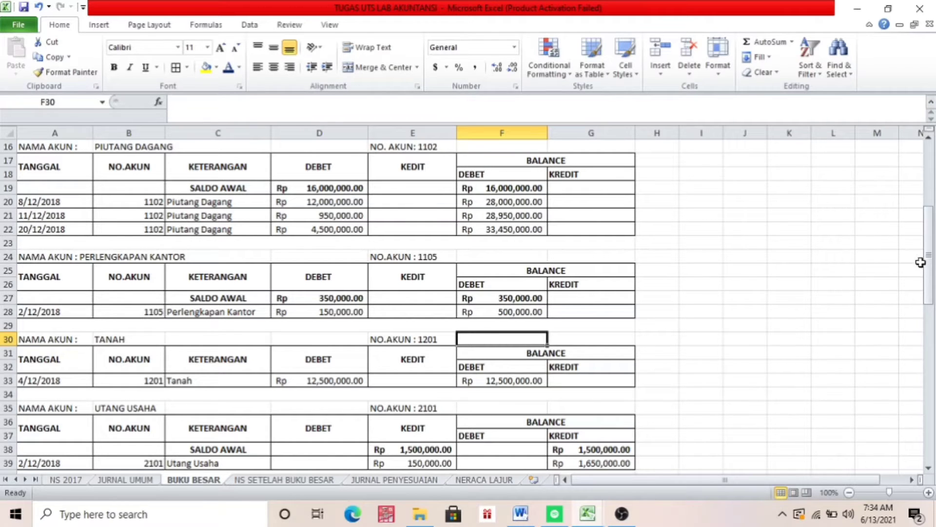
{"action": "left_click_drag", "start_coordinate": [929, 263], "coordinate": [923, 171]}
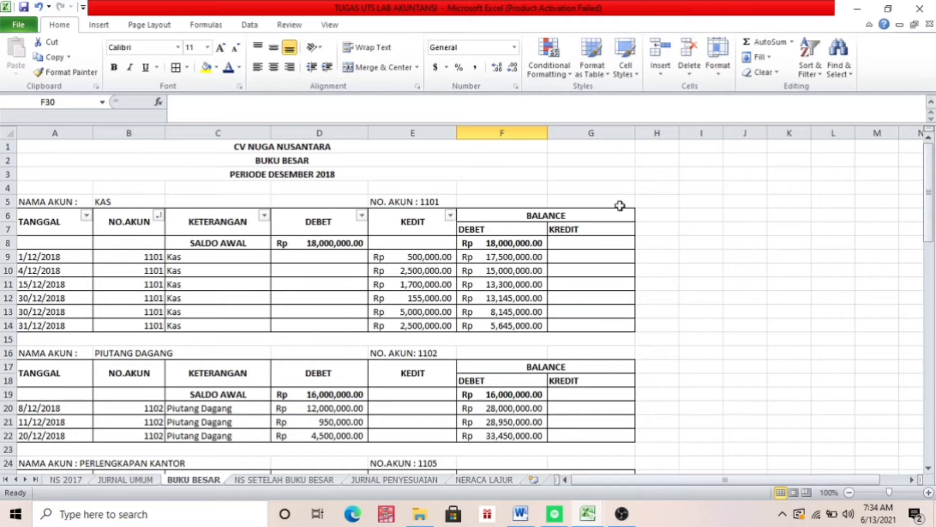
{"action": "left_click", "coordinate": [521, 217]}
{"action": "key", "text": "shift+Right"}
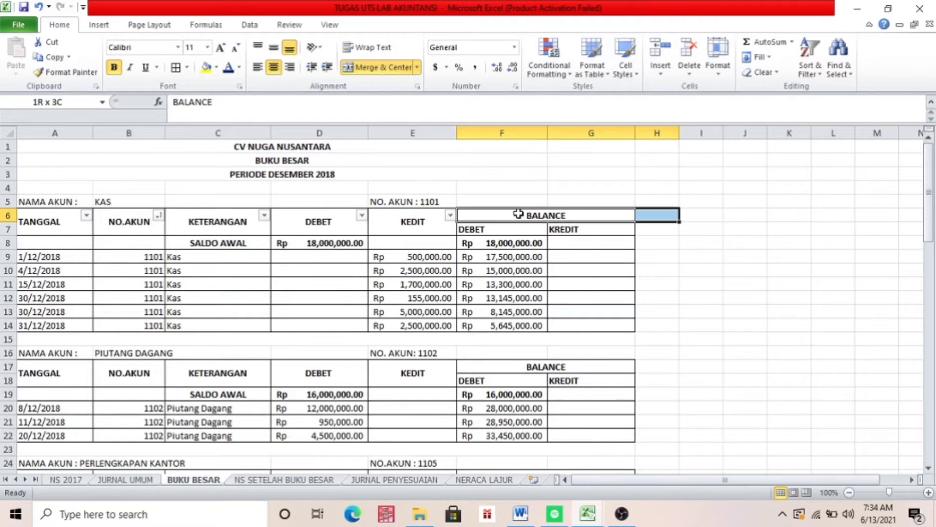
{"action": "key", "text": "shift+Left"}
{"action": "key", "text": "shift+Down"}
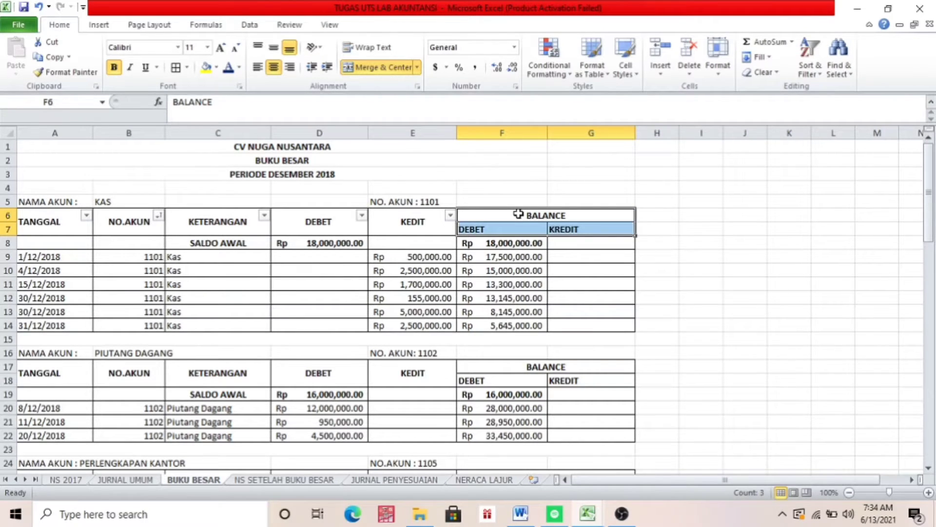
{"action": "key", "text": "ctrl+c"}
Paste the BALANCE header at F5 in Book1's BUKU BESAR sheet and widen columns F and G
{"action": "left_click", "coordinate": [594, 518]}
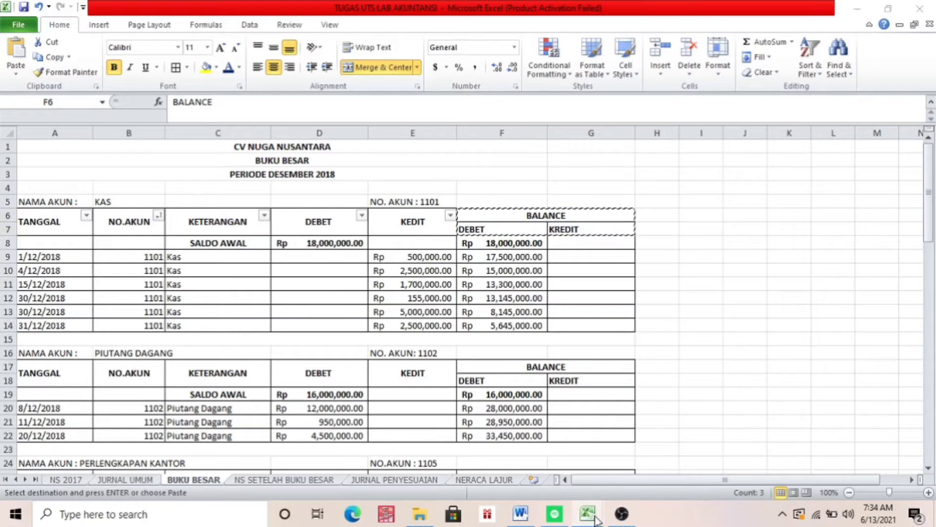
{"action": "left_click", "coordinate": [622, 449]}
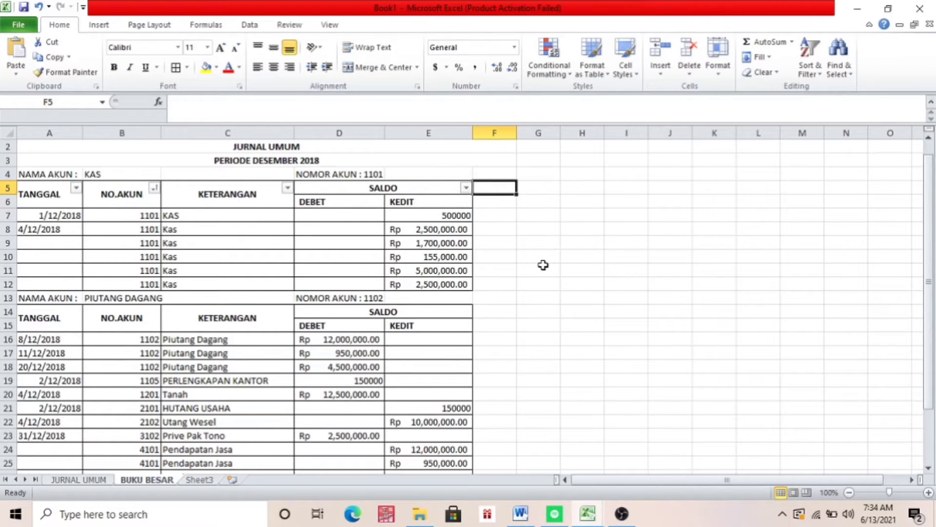
{"action": "key", "text": "ctrl+v"}
{"action": "key", "text": "ctrl"}
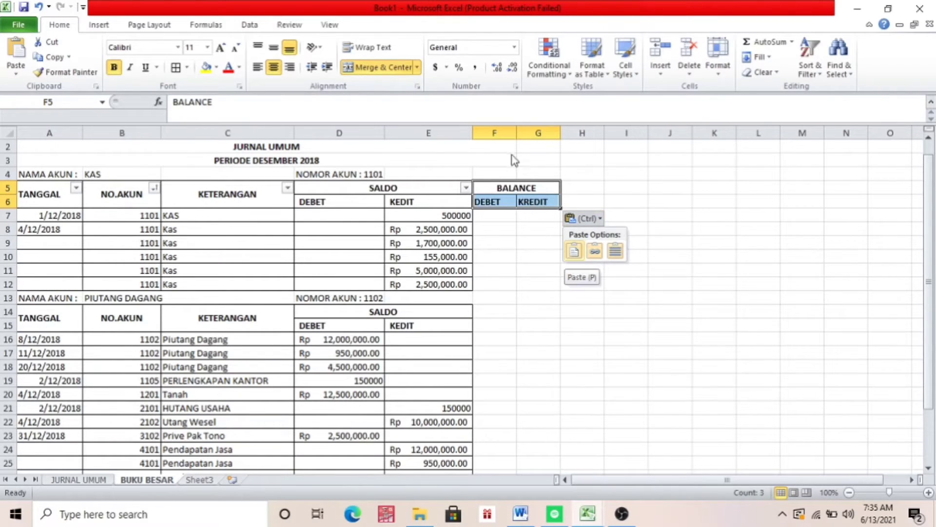
{"action": "key", "text": "Escape"}
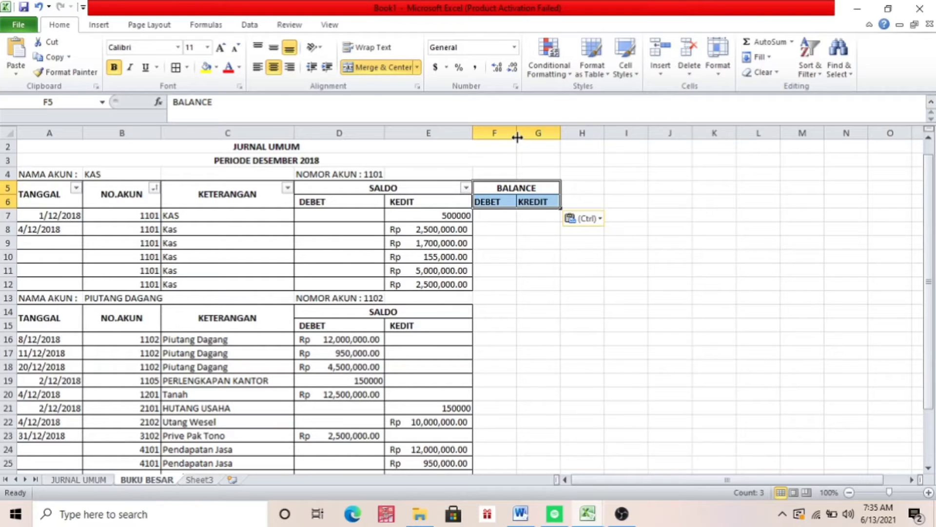
{"action": "left_click_drag", "start_coordinate": [517, 137], "coordinate": [608, 133]}
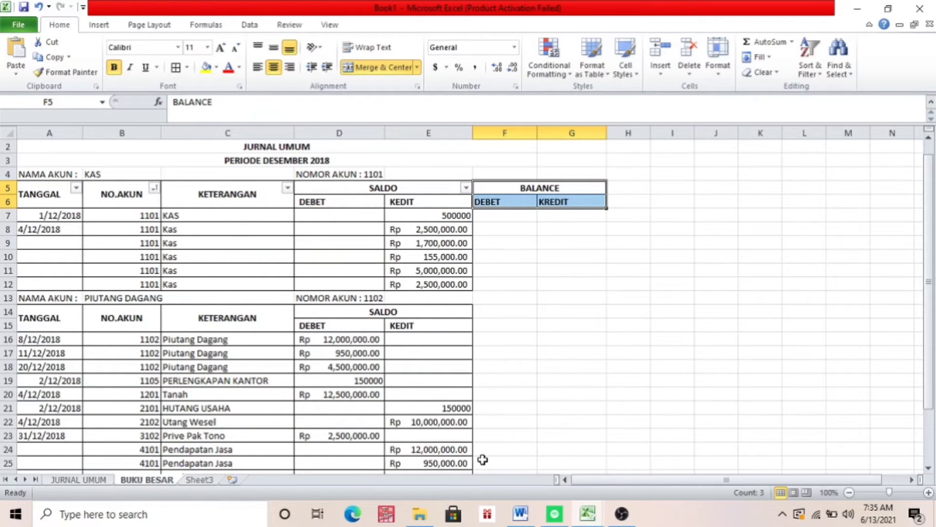
Switch to TUGAS UTS LAB AKUNTANSI and examine the account balances in the NS 2017 trial balance from the top
{"action": "mouse_move", "coordinate": [588, 512]}
{"action": "left_click", "coordinate": [512, 439]}
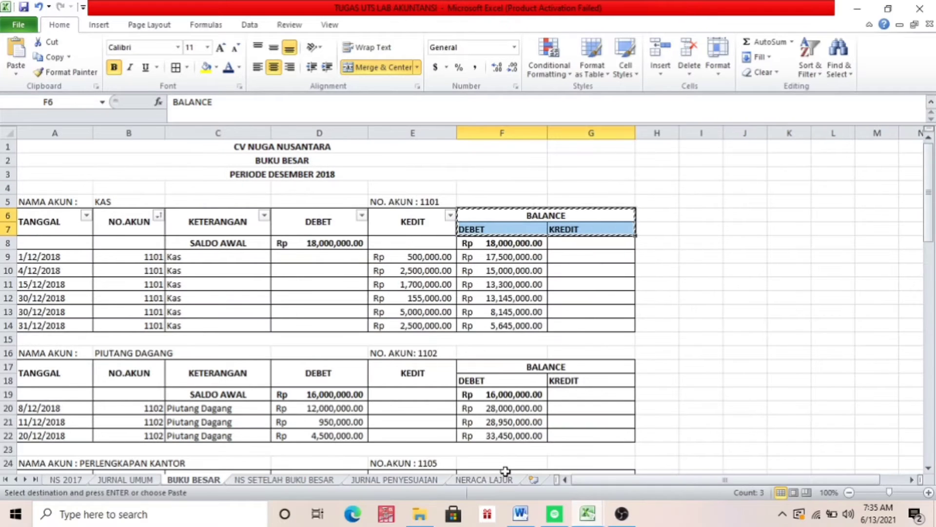
{"action": "left_click", "coordinate": [64, 481]}
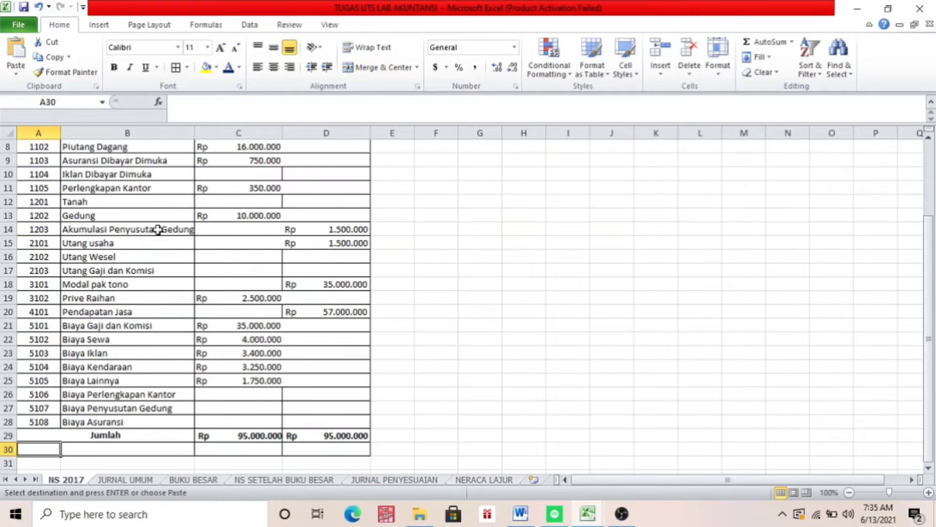
{"action": "left_click_drag", "start_coordinate": [926, 312], "coordinate": [920, 134]}
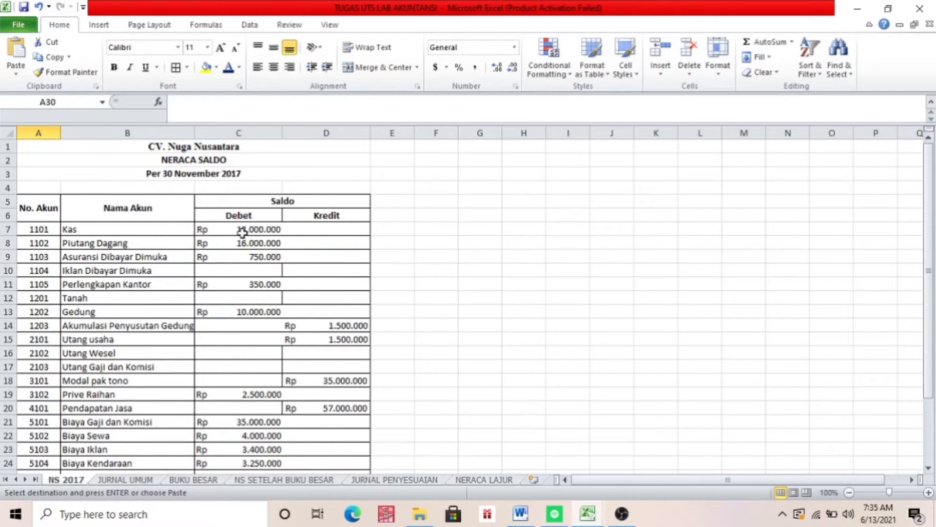
Look at the NS SETELAH BUKU BESAR sheet and inspect the formula for the Kas SALDO AWAL balance in F8 of BUKU BESAR
{"action": "left_click", "coordinate": [583, 512]}
{"action": "left_click", "coordinate": [314, 480]}
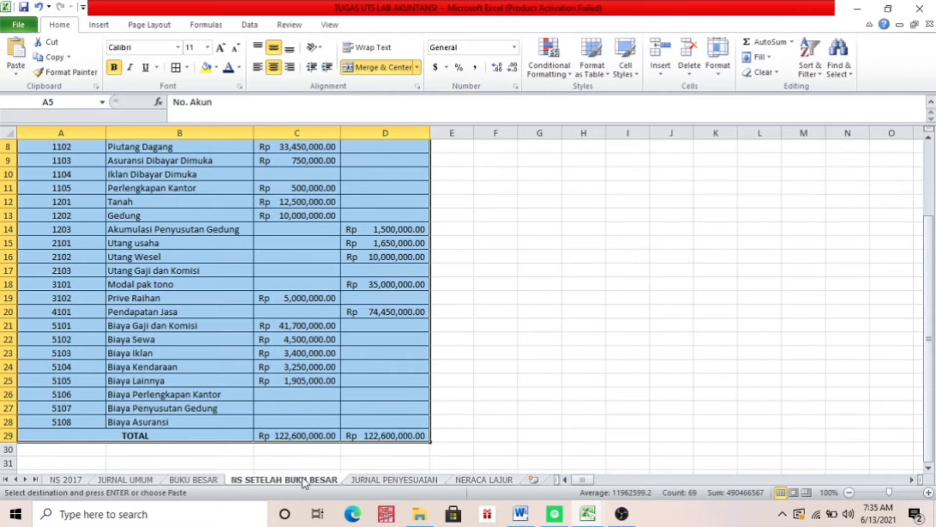
{"action": "left_click", "coordinate": [195, 481]}
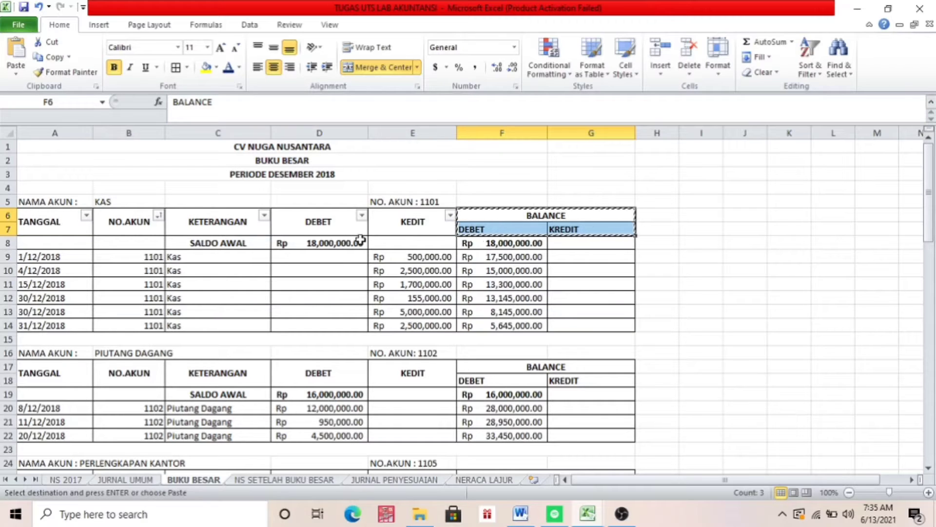
{"action": "double_click", "coordinate": [516, 242]}
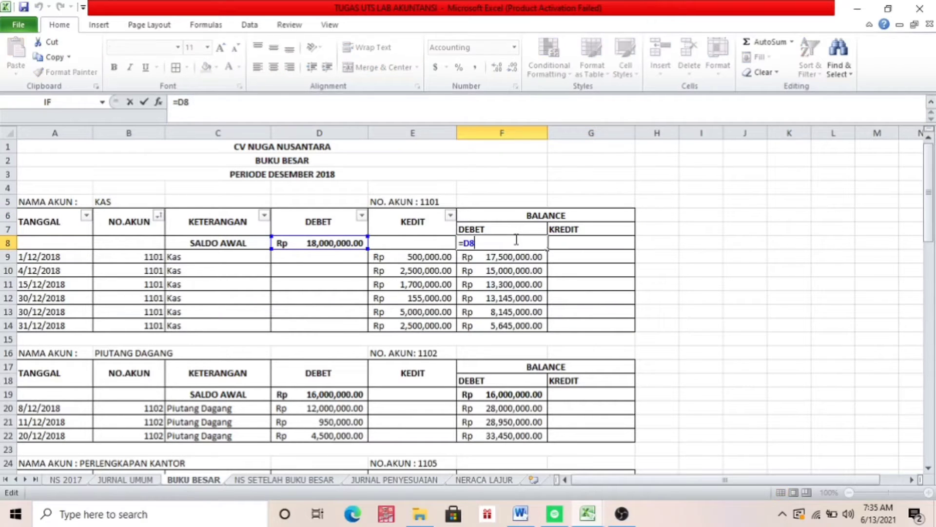
Re-enter the first Kas running balance in F9 of BUKU BESAR as =F8-E9, then look over the account tables below
{"action": "key", "text": "Return"}
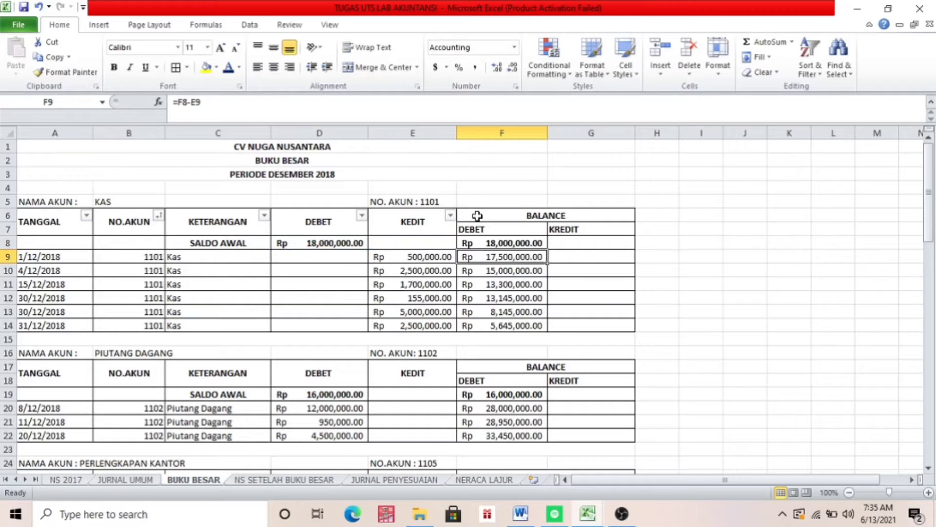
{"action": "left_click", "coordinate": [428, 259]}
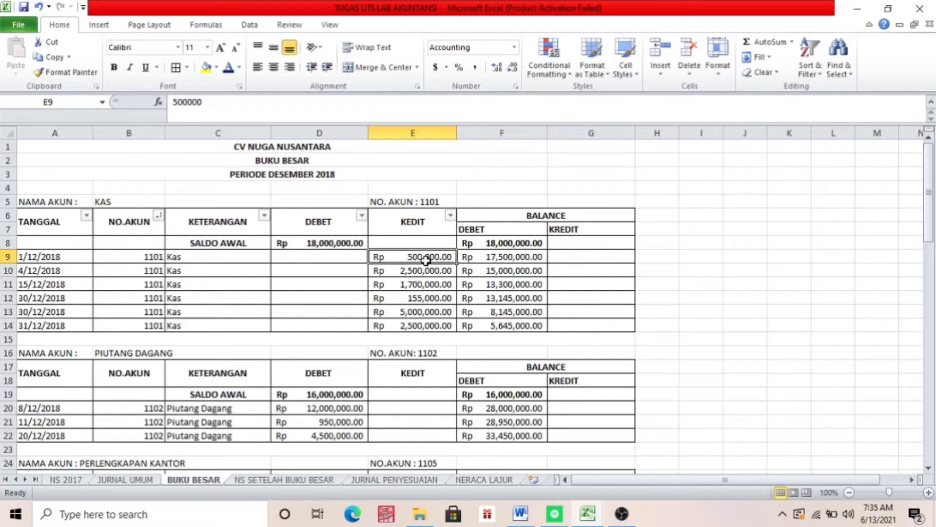
{"action": "left_click", "coordinate": [485, 242]}
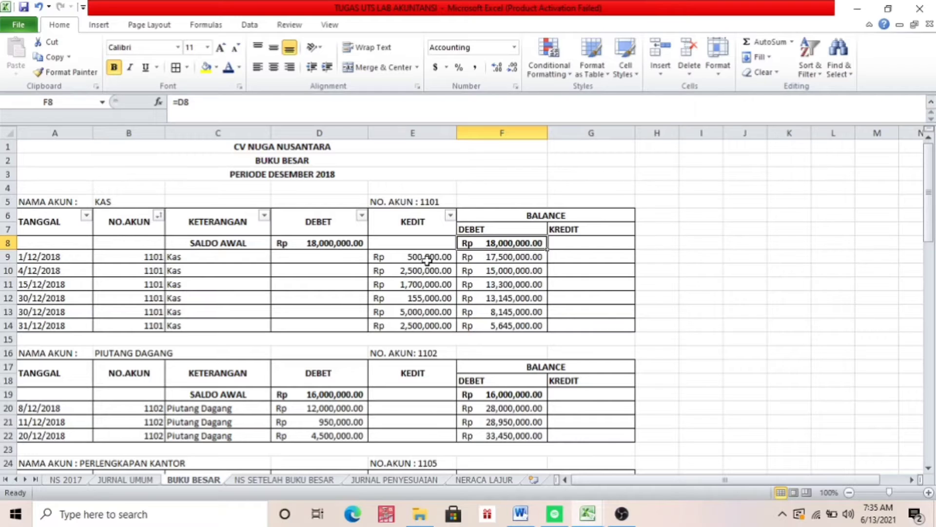
{"action": "left_click", "coordinate": [490, 254]}
{"action": "type", "text": "="}
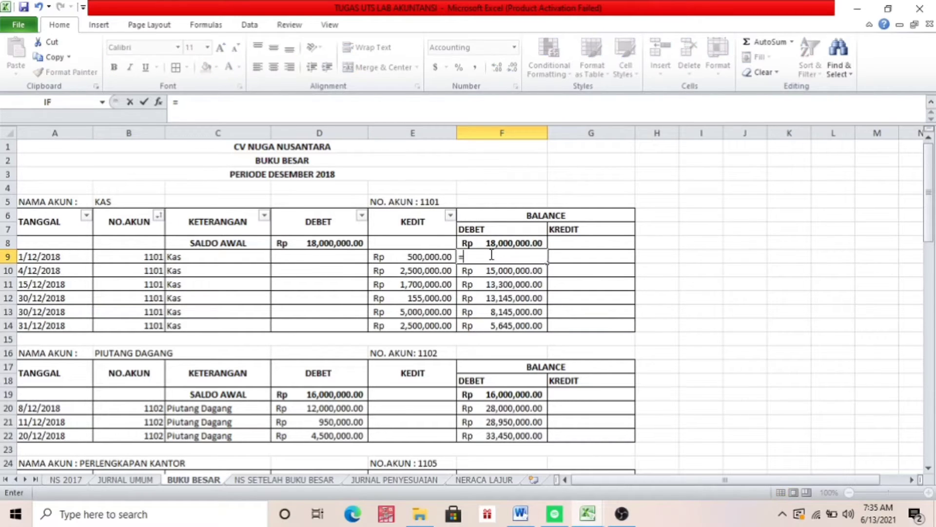
{"action": "left_click", "coordinate": [490, 245]}
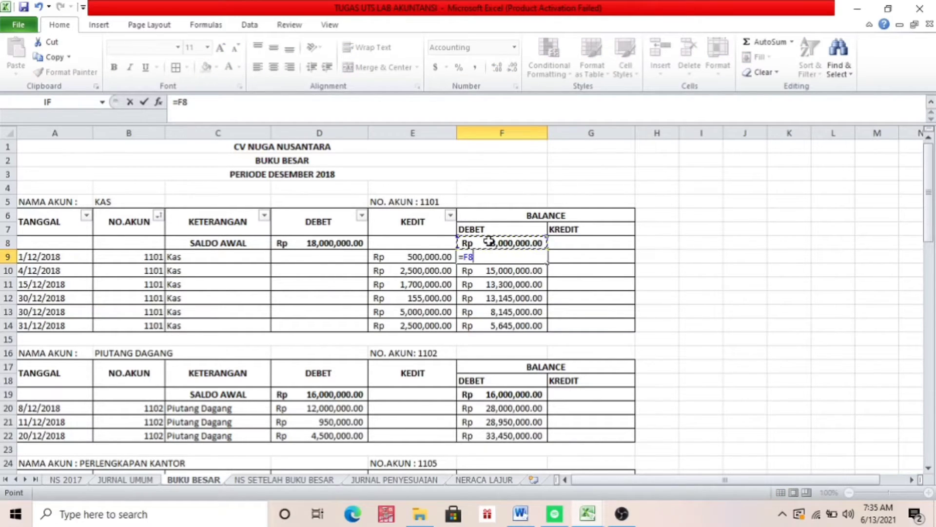
{"action": "type", "text": "-"}
{"action": "left_click", "coordinate": [432, 257]}
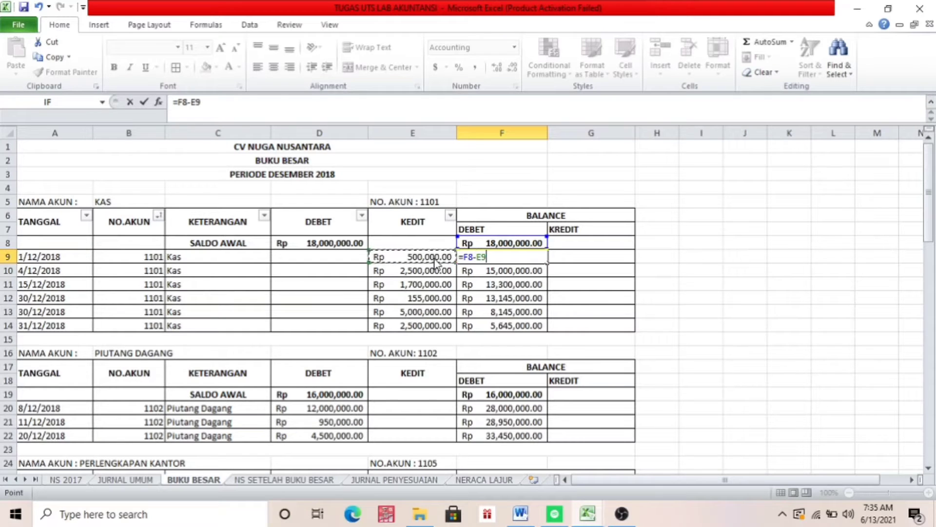
{"action": "key", "text": "Return"}
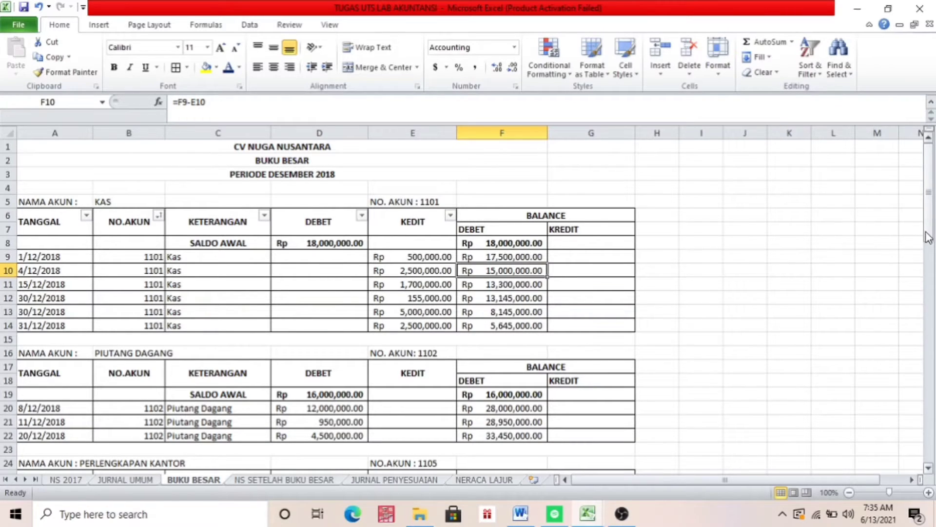
{"action": "left_click_drag", "start_coordinate": [929, 238], "coordinate": [931, 338]}
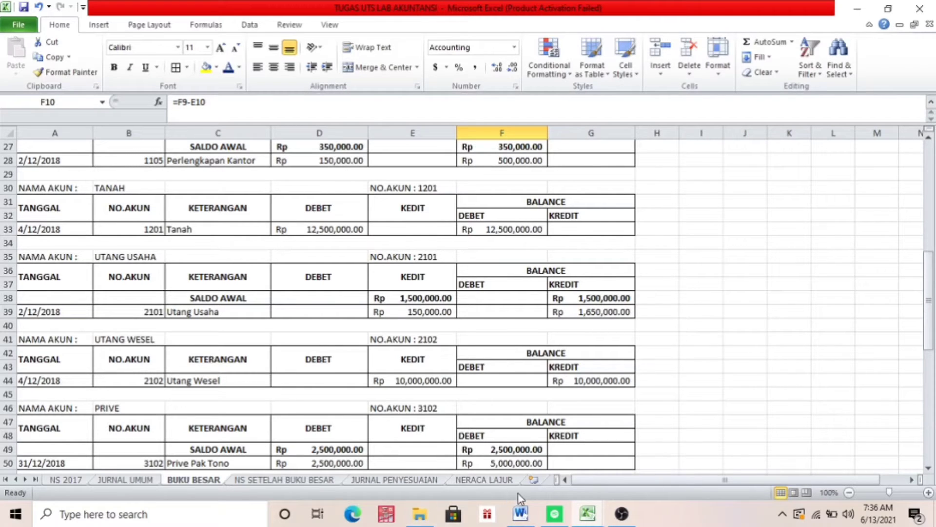
Switch to the Book1 workbook and rename Sheet3 as NERACA SALDO SETELAH BUKU BESAR
{"action": "mouse_move", "coordinate": [588, 513]}
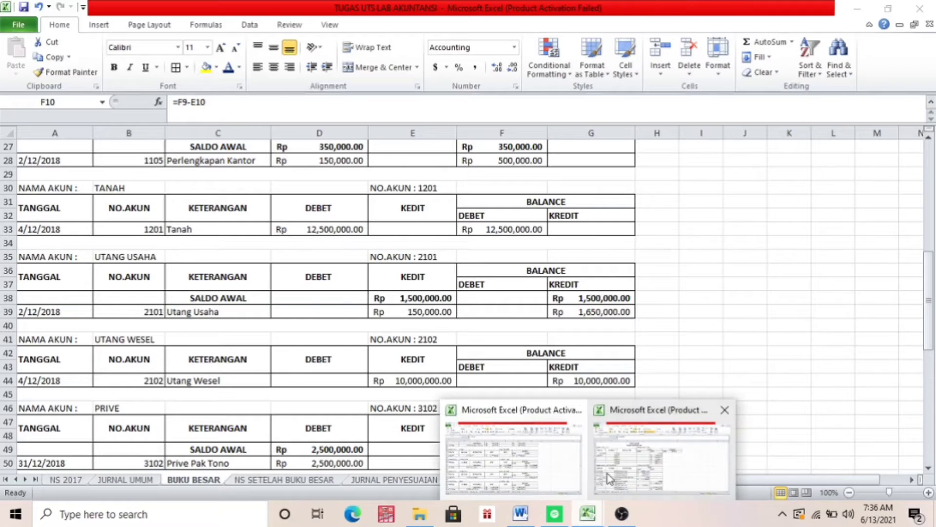
{"action": "left_click", "coordinate": [615, 469]}
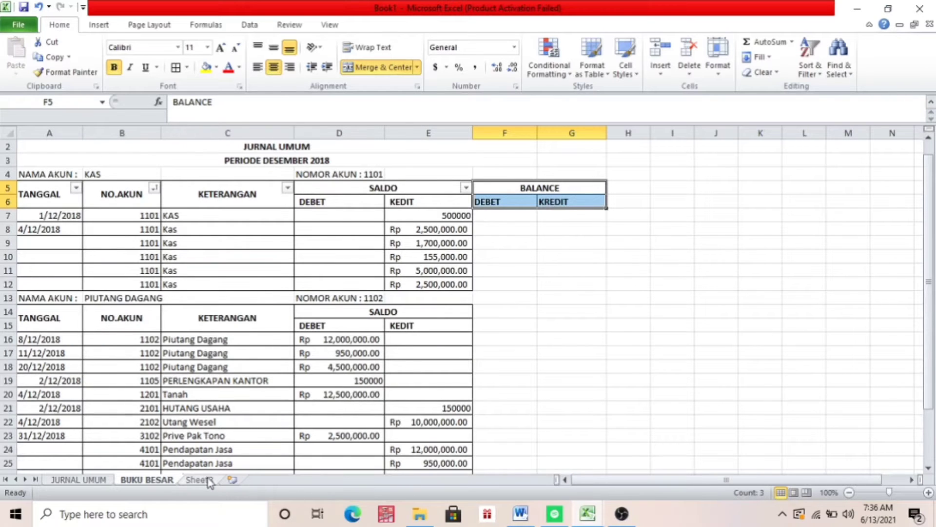
{"action": "left_click", "coordinate": [210, 482]}
{"action": "right_click", "coordinate": [209, 481]}
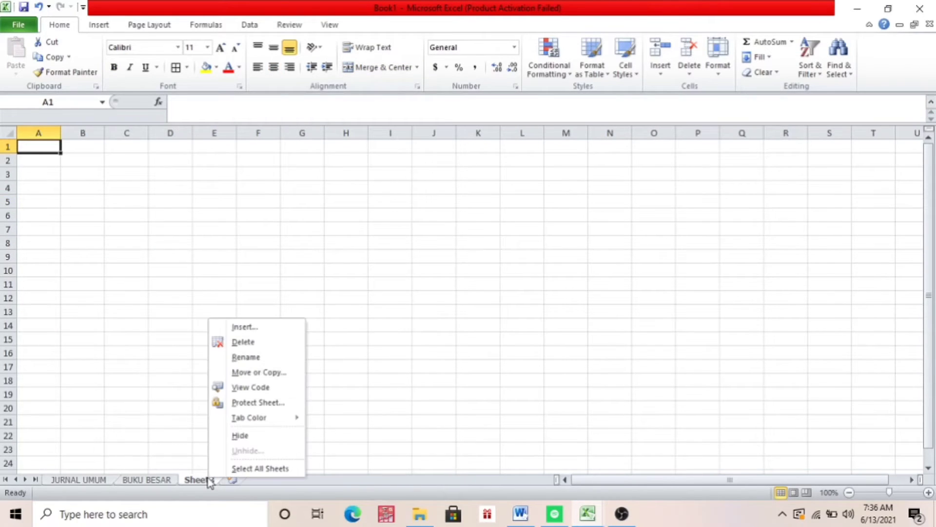
{"action": "left_click", "coordinate": [252, 359]}
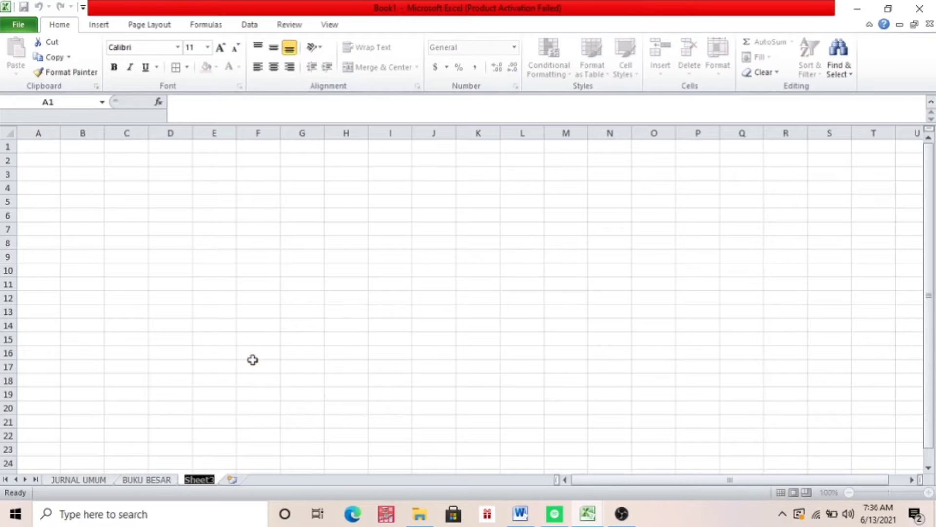
{"action": "type", "text": "NERACA"}
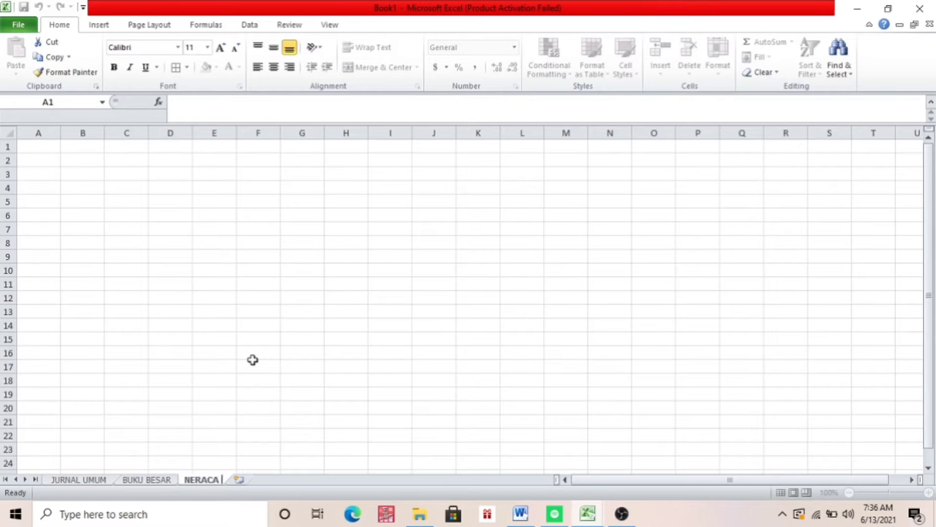
{"action": "type", "text": " SALDO SETEL"}
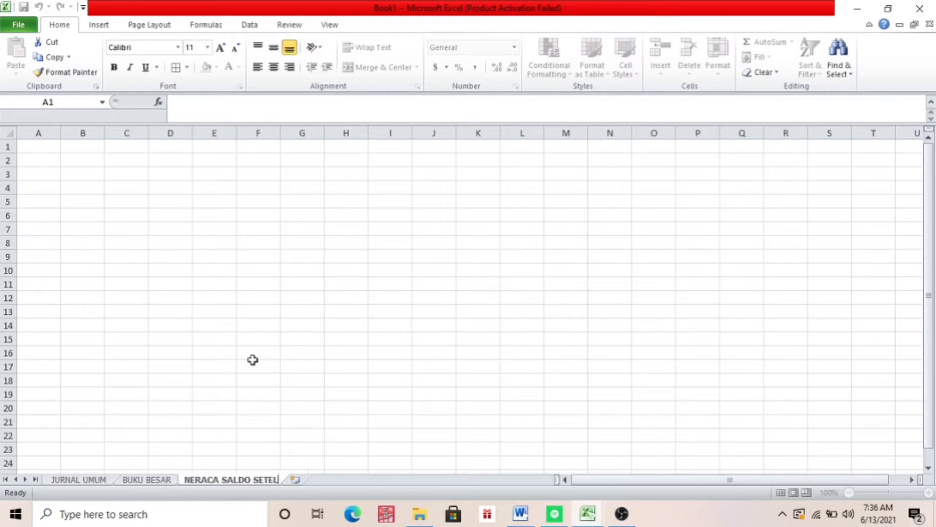
{"action": "type", "text": "AH BUKU BESAR"}
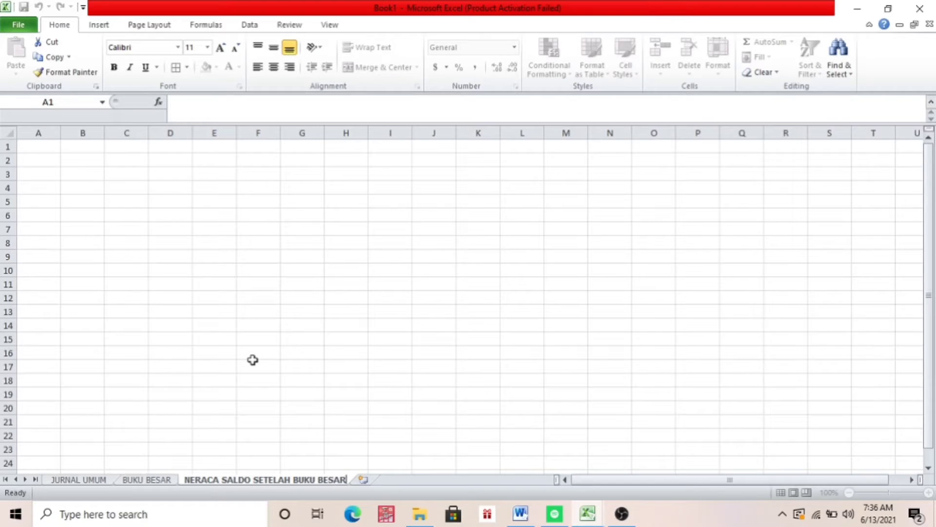
{"action": "key", "text": "Return"}
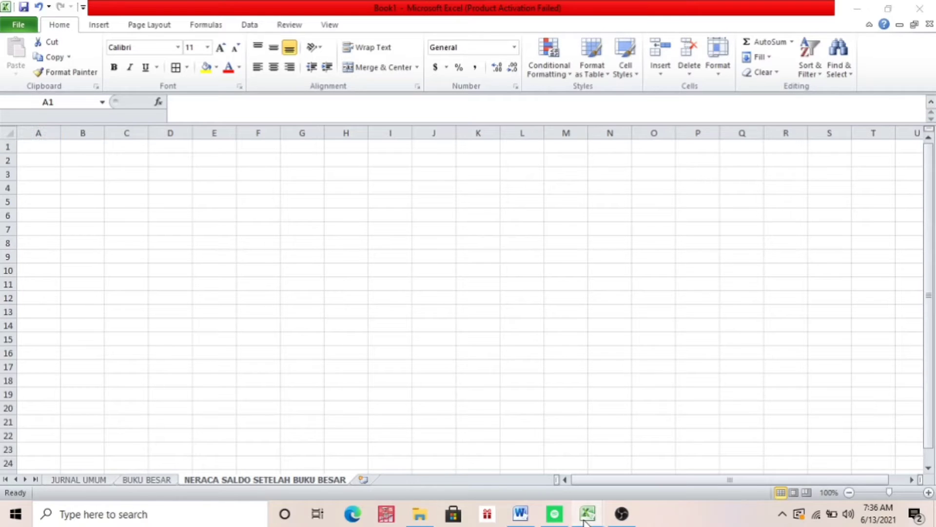
Switch to the TUGAS UTS LAB AKUNTANSI workbook and copy the NS 2017 trial balance table from the No. Akun header through the Jumlah row, A5:D29
{"action": "mouse_move", "coordinate": [588, 514]}
{"action": "left_click", "coordinate": [473, 491]}
{"action": "left_click", "coordinate": [156, 451]}
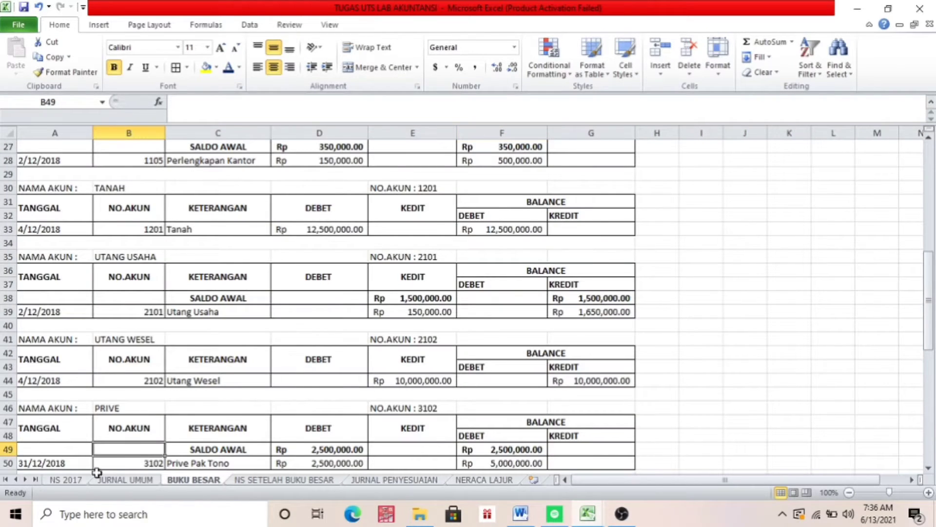
{"action": "left_click", "coordinate": [79, 482]}
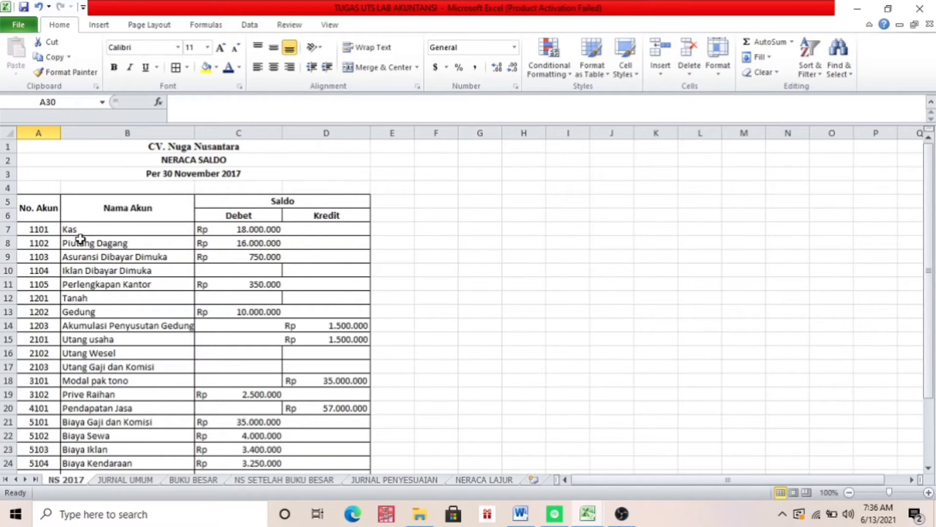
{"action": "left_click", "coordinate": [39, 213]}
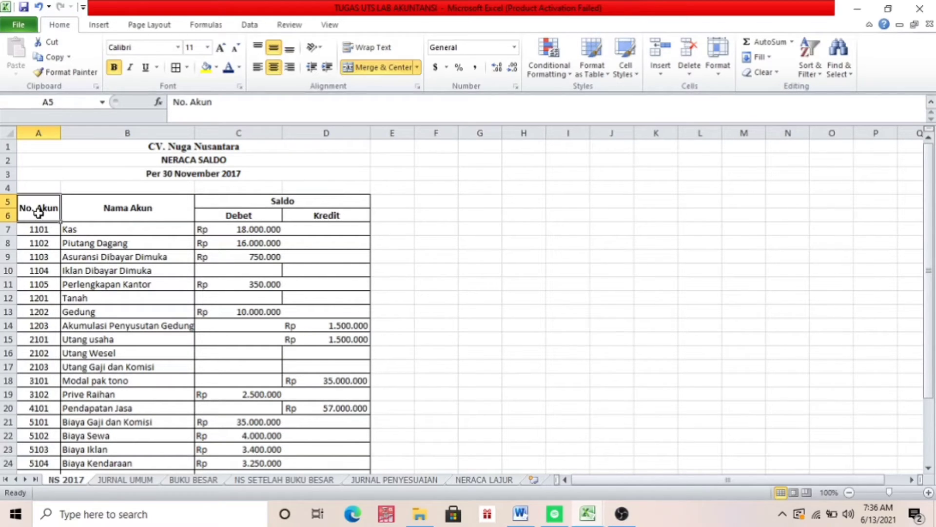
{"action": "key", "text": "shift+Right"}
{"action": "key", "text": "shift+Right"}
{"action": "key", "text": "shift+Down"}
{"action": "key", "text": "shift+Down"}
{"action": "key", "text": "shift+Down"}
{"action": "key", "text": "shift+Down"}
{"action": "key", "text": "shift+Down"}
{"action": "key", "text": "shift+Down"}
{"action": "key", "text": "shift+Down"}
{"action": "key", "text": "shift+Down"}
{"action": "key", "text": "shift+Down"}
{"action": "key", "text": "shift+Down"}
{"action": "key", "text": "shift+Down"}
{"action": "key", "text": "shift+Down"}
{"action": "key", "text": "shift+Down"}
{"action": "key", "text": "shift+Down"}
{"action": "key", "text": "shift+Down"}
{"action": "key", "text": "shift+Down"}
{"action": "key", "text": "shift+Down"}
{"action": "key", "text": "shift+Down"}
{"action": "key", "text": "shift+Down"}
{"action": "key", "text": "shift+Down"}
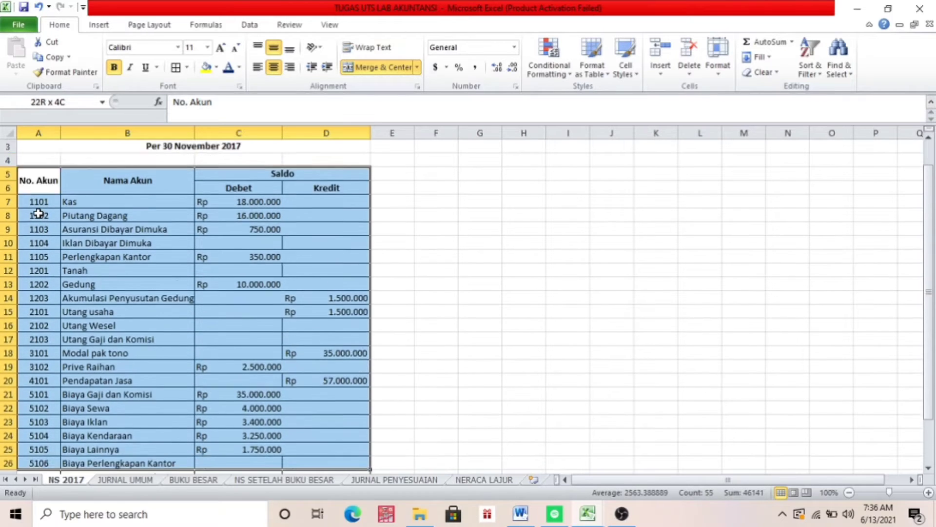
{"action": "key", "text": "shift+Down"}
{"action": "key", "text": "shift+Down"}
{"action": "key", "text": "shift+Down"}
{"action": "key", "text": "shift+Down"}
{"action": "key", "text": "shift+Up"}
{"action": "key", "text": "shift+Up"}
{"action": "key", "text": "shift+Up"}
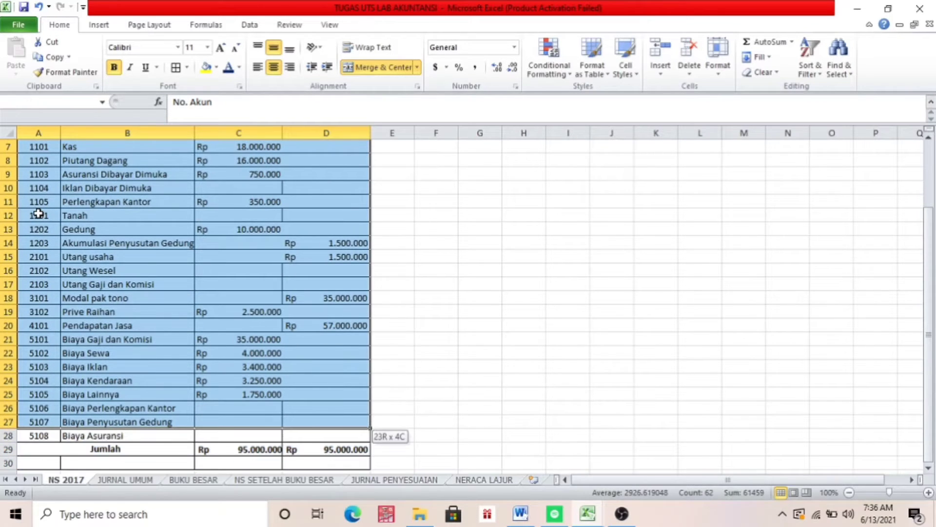
{"action": "key", "text": "shift+Down"}
{"action": "key", "text": "shift+Down"}
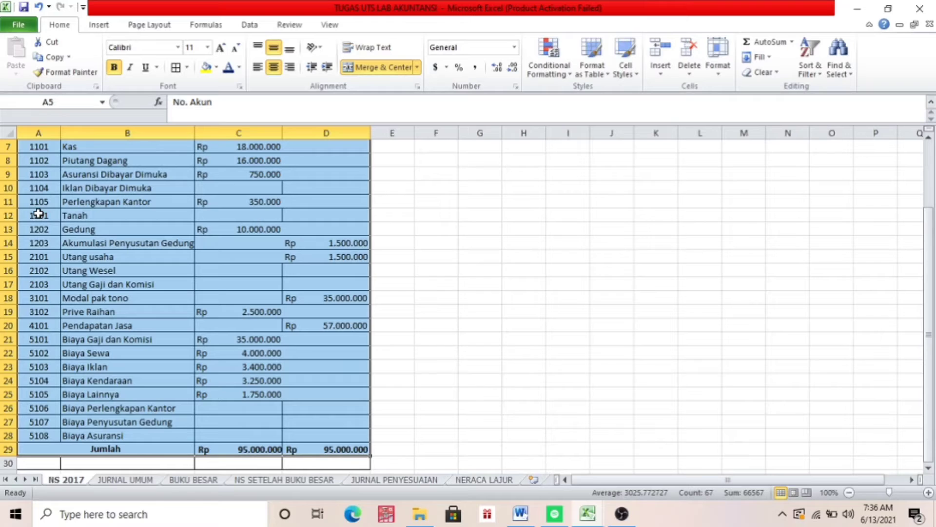
{"action": "key", "text": "ctrl+c"}
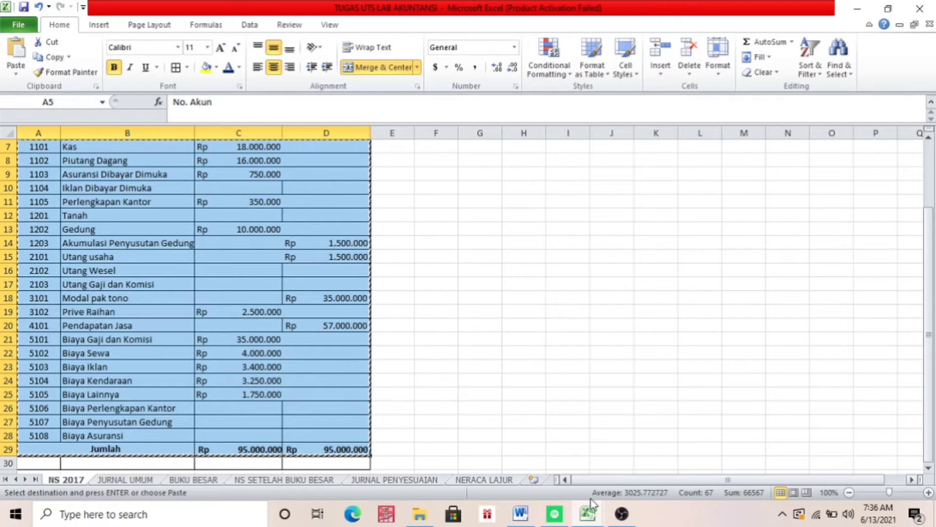
Paste the trial balance table at A5 of Book1's NERACA SALDO SETELAH BUKU BESAR sheet and widen columns B to D
{"action": "left_click", "coordinate": [589, 513]}
{"action": "left_click", "coordinate": [619, 462]}
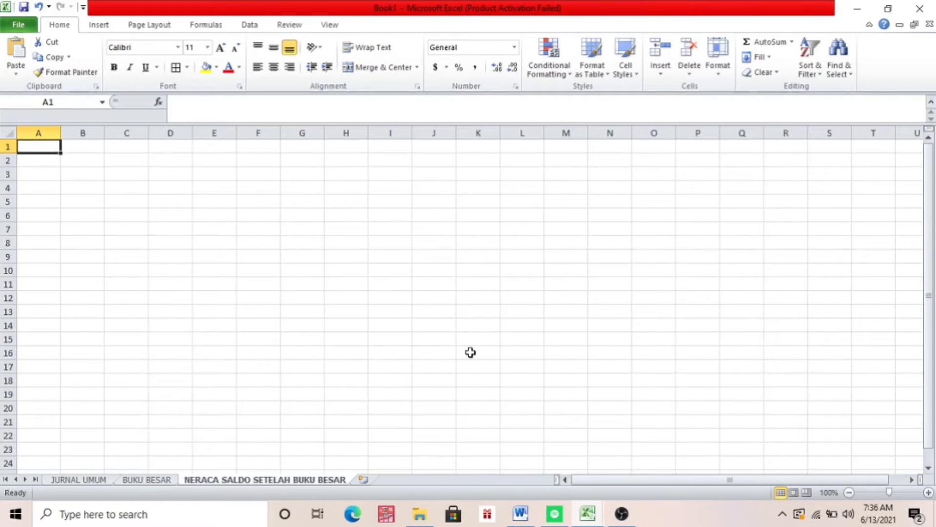
{"action": "left_click", "coordinate": [37, 201]}
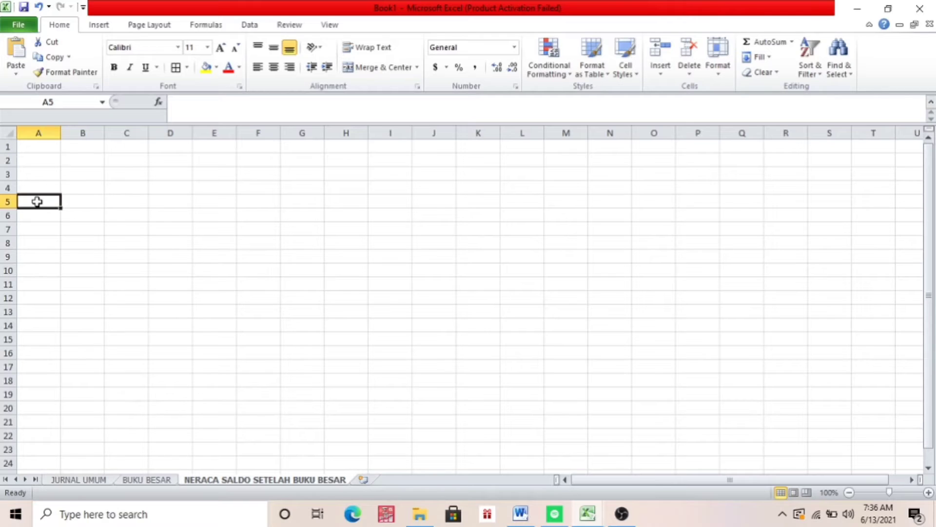
{"action": "key", "text": "ctrl+v"}
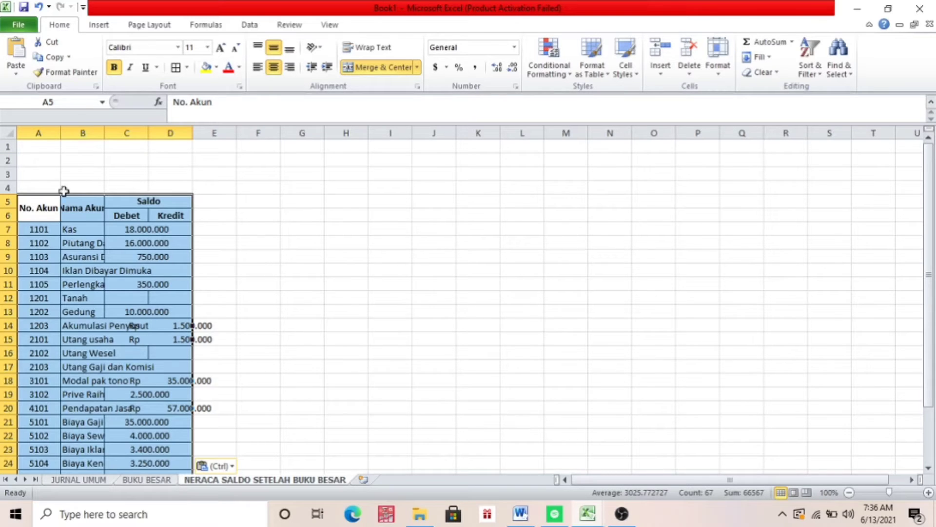
{"action": "left_click_drag", "start_coordinate": [104, 133], "coordinate": [366, 140]}
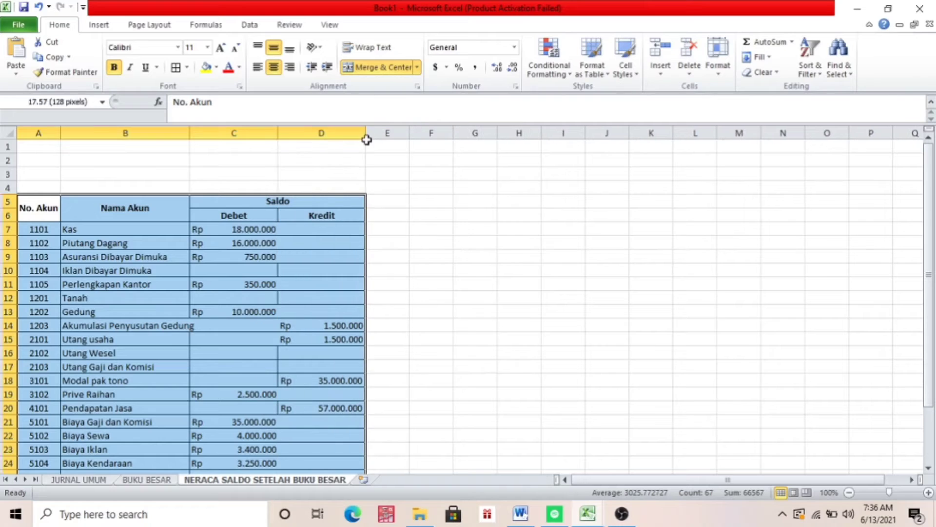
Clear the Debet amounts for Kas, Piutang Dagang, Asuransi Dibayar Dimuka, Perlengkapan Kantor and Gedung, within C7:C13
{"action": "left_click", "coordinate": [225, 231]}
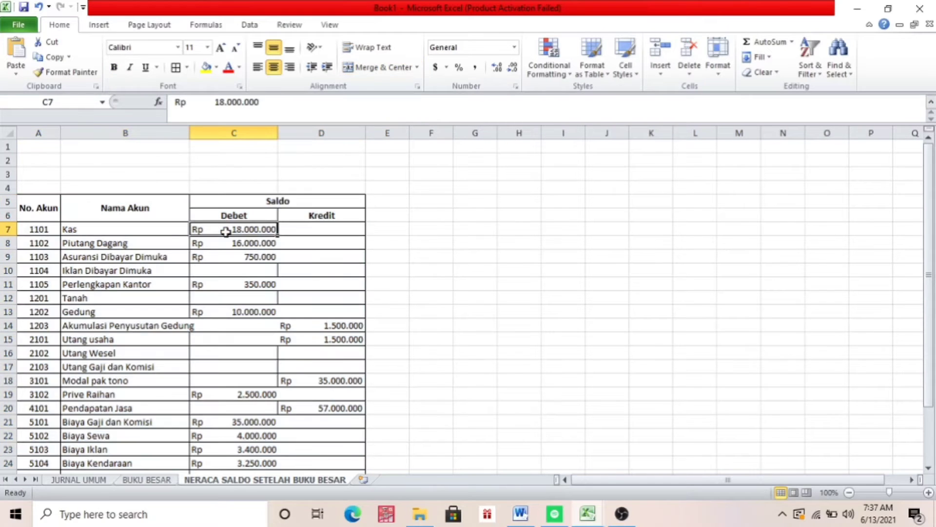
{"action": "key", "text": "Down"}
{"action": "key", "text": "Delete"}
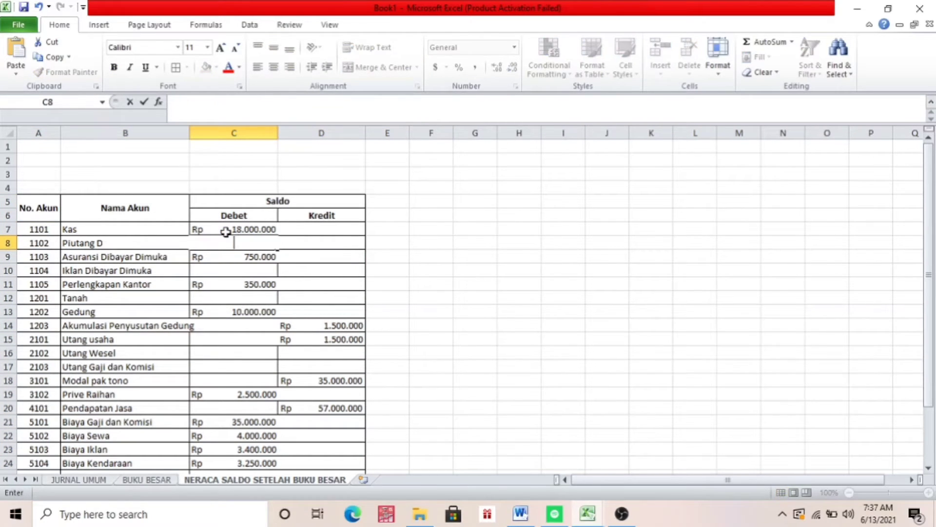
{"action": "key", "text": "Up"}
{"action": "key", "text": "Delete"}
{"action": "key", "text": "Down"}
{"action": "key", "text": "Down"}
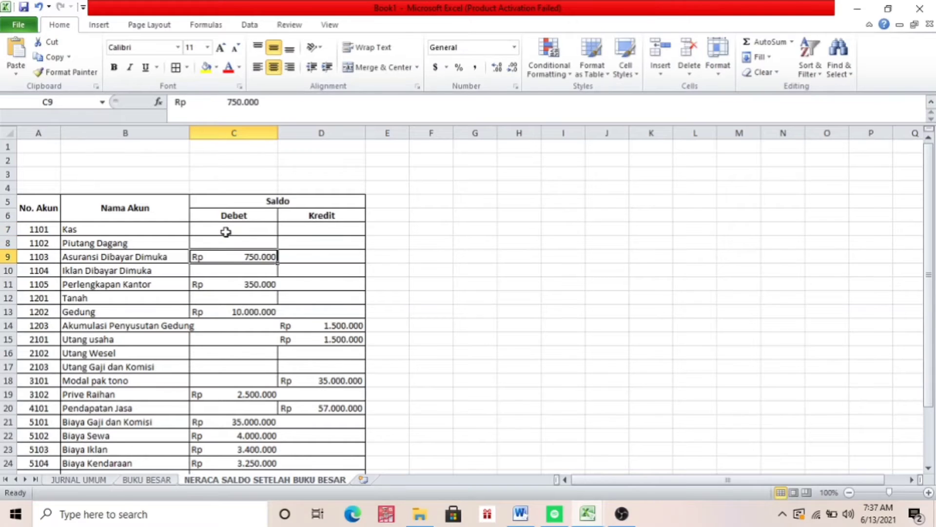
{"action": "key", "text": "Delete"}
{"action": "key", "text": "Down"}
{"action": "key", "text": "Down"}
{"action": "key", "text": "Delete"}
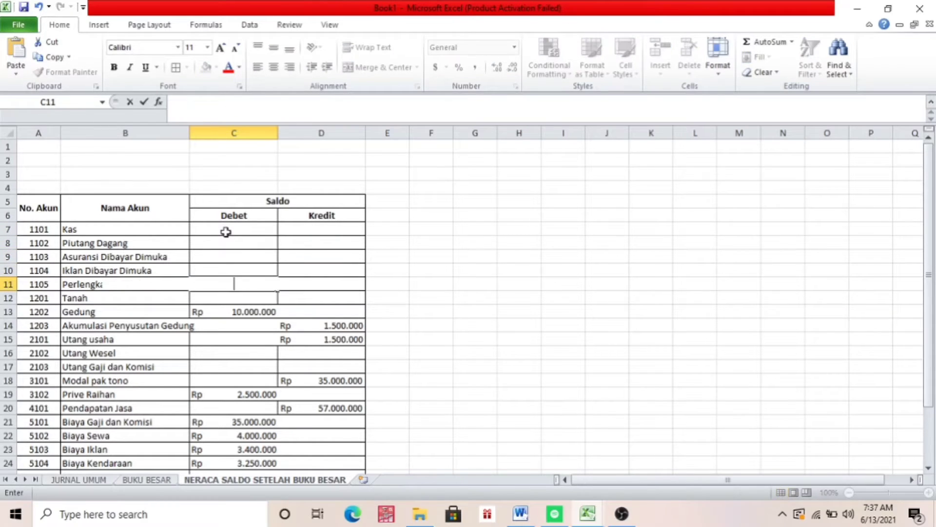
Clear the Kredit amounts for Akumulasi Penyusutan Gedung, Utang usaha and capital account 3101 in D14, D15 and D18
{"action": "key", "text": "Down"}
{"action": "key", "text": "Down"}
{"action": "key", "text": "Delete"}
{"action": "key", "text": "Down"}
{"action": "key", "text": "Right"}
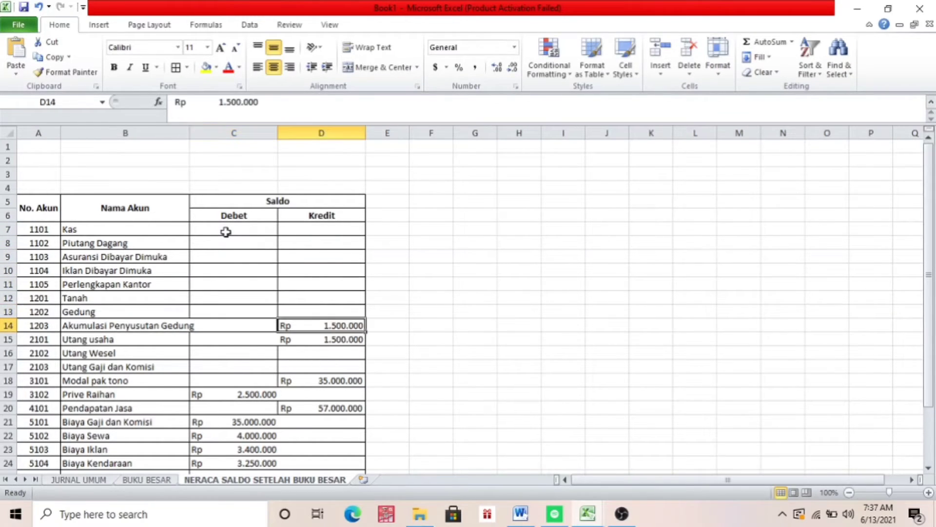
{"action": "key", "text": "Delete"}
{"action": "key", "text": "Down"}
{"action": "key", "text": "Delete"}
{"action": "key", "text": "Down"}
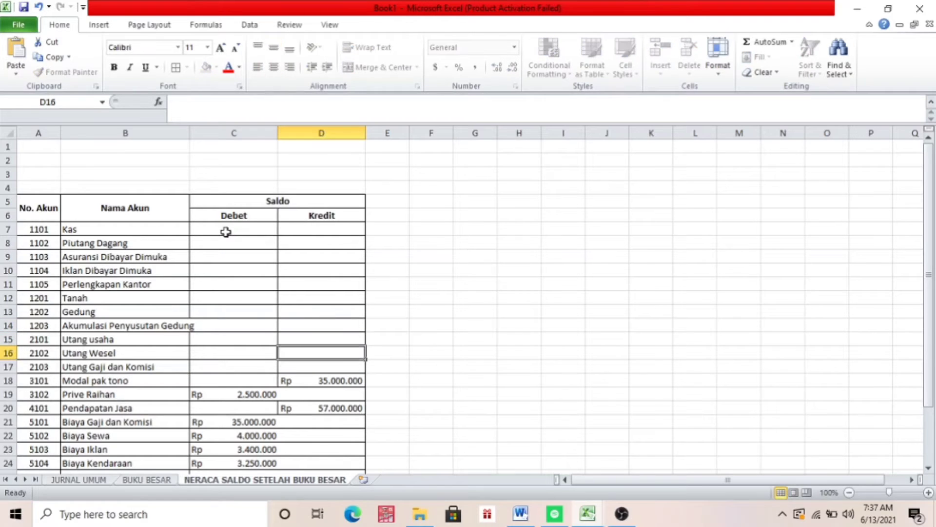
{"action": "key", "text": "Down"}
{"action": "key", "text": "Down"}
{"action": "key", "text": "BackSpace"}
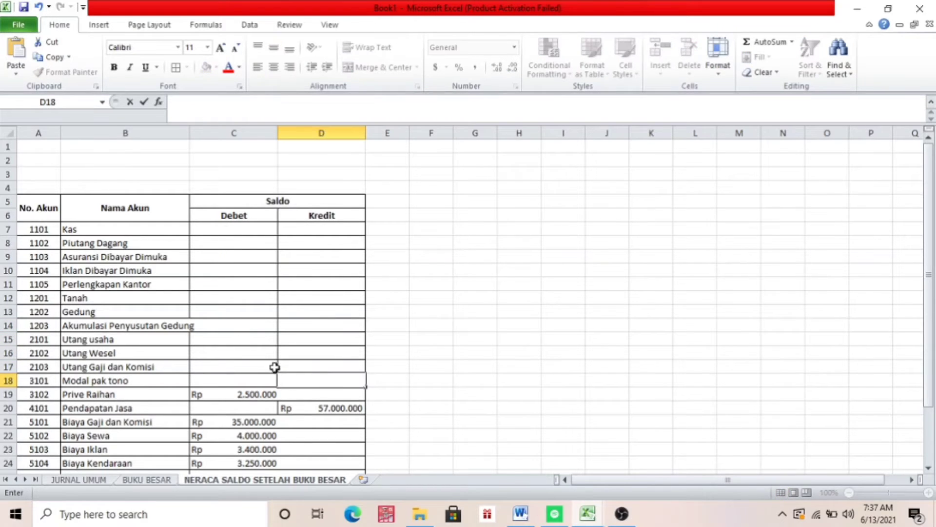
Switch to the TUGAS UTS LAB AKUNTANSI workbook and review its completed NS SETELAH BUKU BESAR trial balance from the title rows down
{"action": "left_click", "coordinate": [589, 514]}
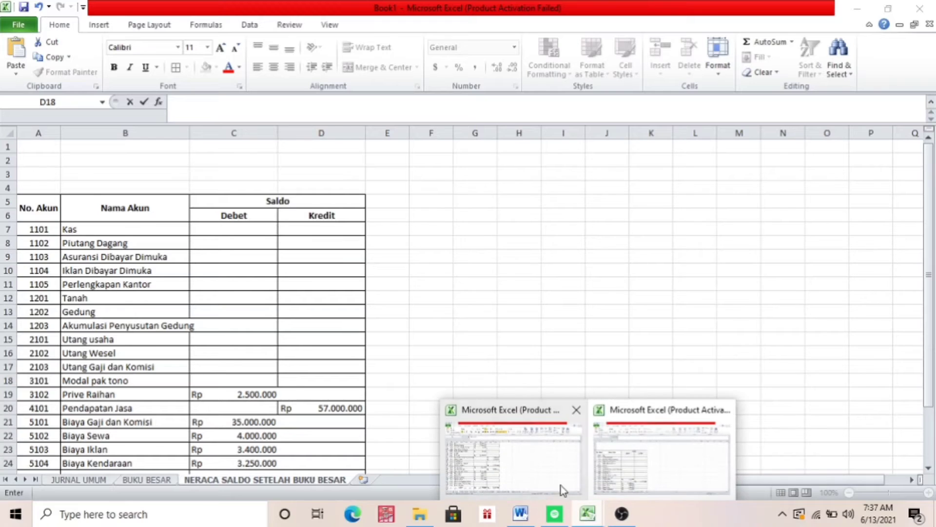
{"action": "left_click", "coordinate": [531, 475]}
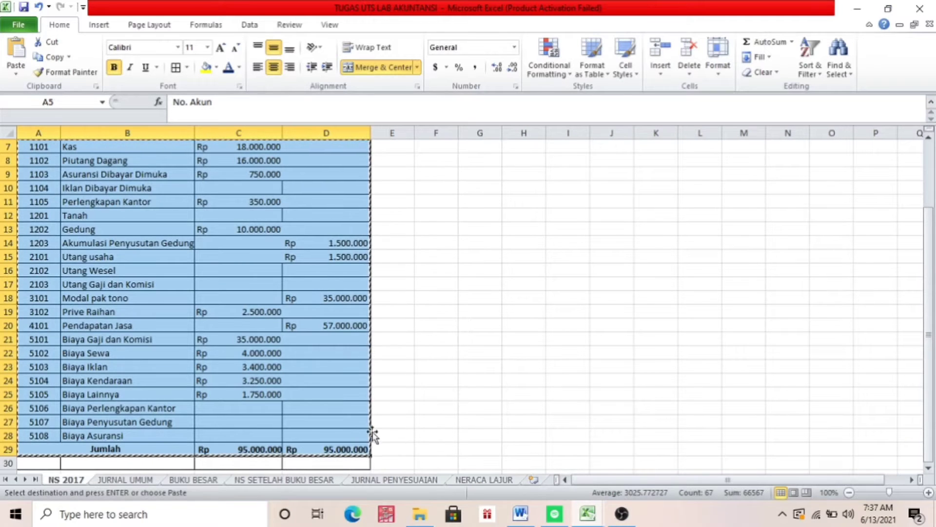
{"action": "left_click", "coordinate": [327, 436]}
{"action": "left_click", "coordinate": [305, 479]}
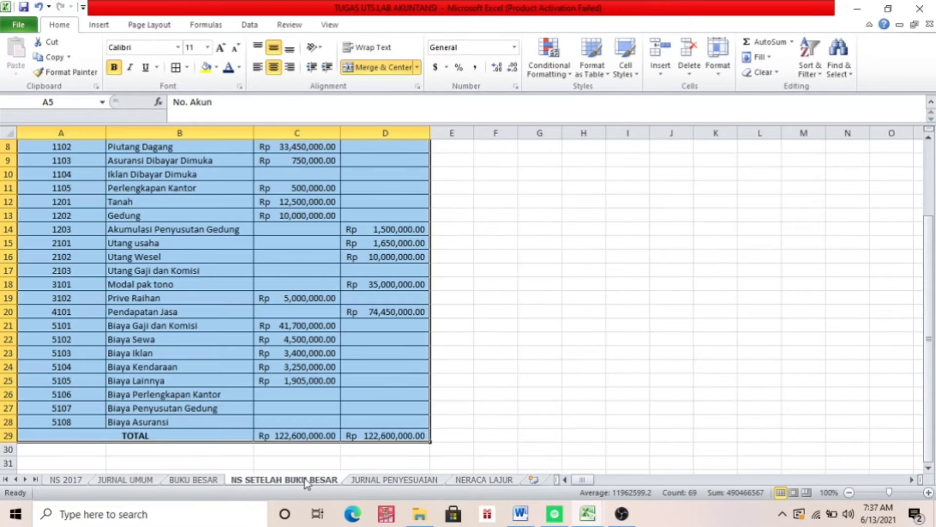
{"action": "left_click_drag", "start_coordinate": [932, 345], "coordinate": [931, 283]}
{"action": "left_click", "coordinate": [734, 271]}
{"action": "right_click", "coordinate": [735, 271]}
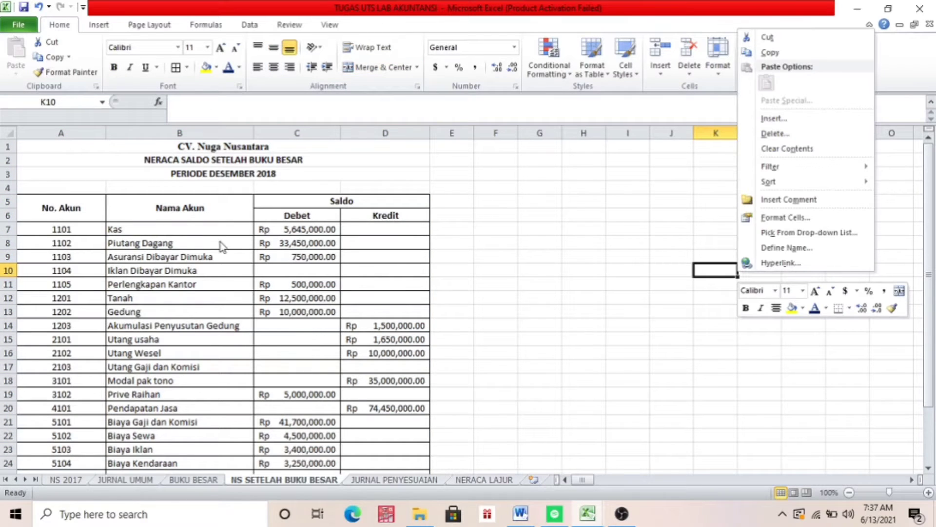
{"action": "key", "text": "Escape"}
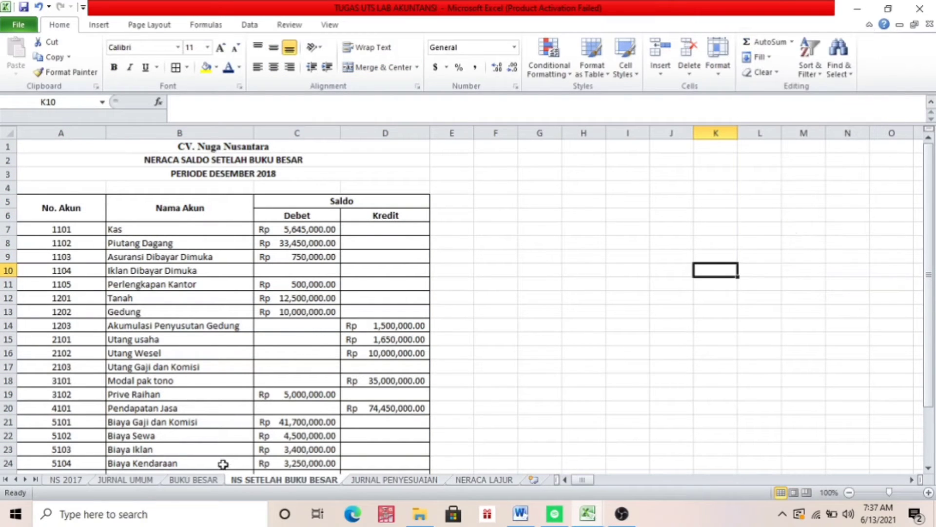
Compare the final Kas and Piutang Dagang balances on the BUKU BESAR sheet with the Debet amounts on NS SETELAH BUKU BESAR
{"action": "left_click", "coordinate": [207, 480]}
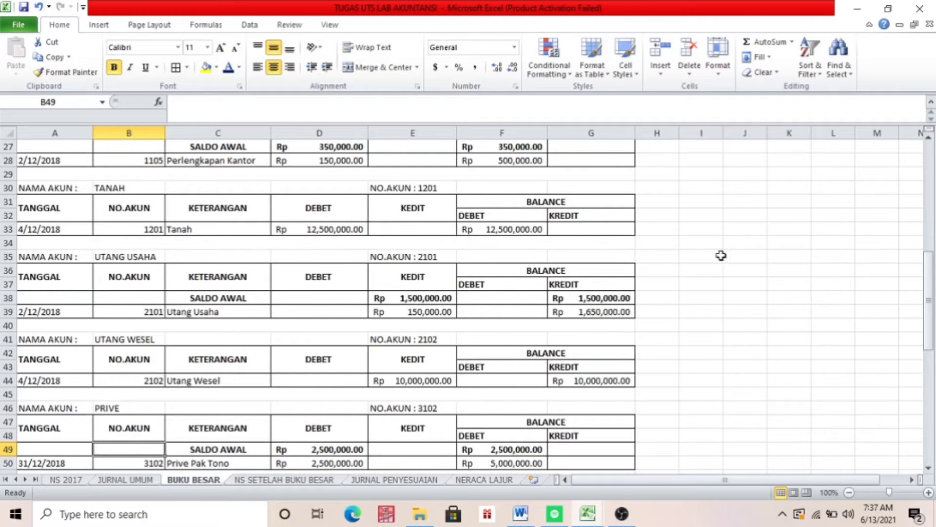
{"action": "left_click_drag", "start_coordinate": [933, 273], "coordinate": [932, 166]}
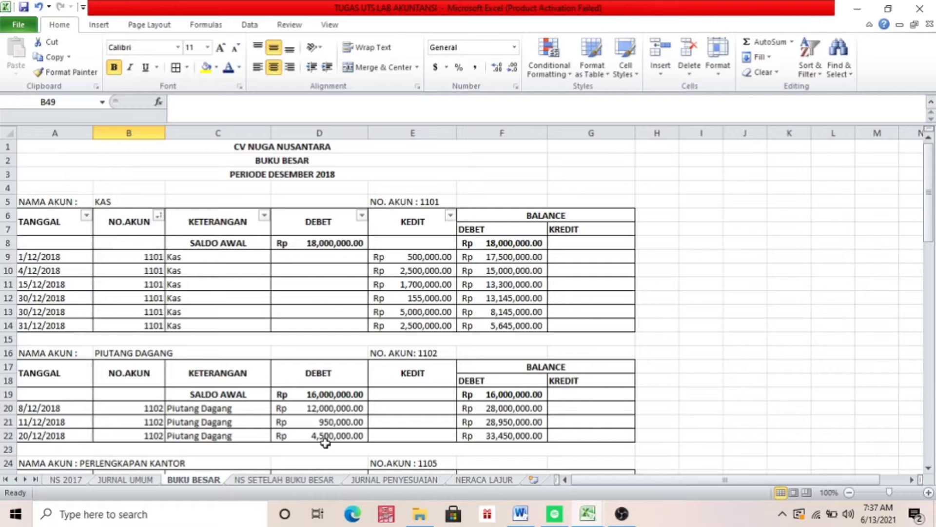
{"action": "left_click", "coordinate": [295, 480]}
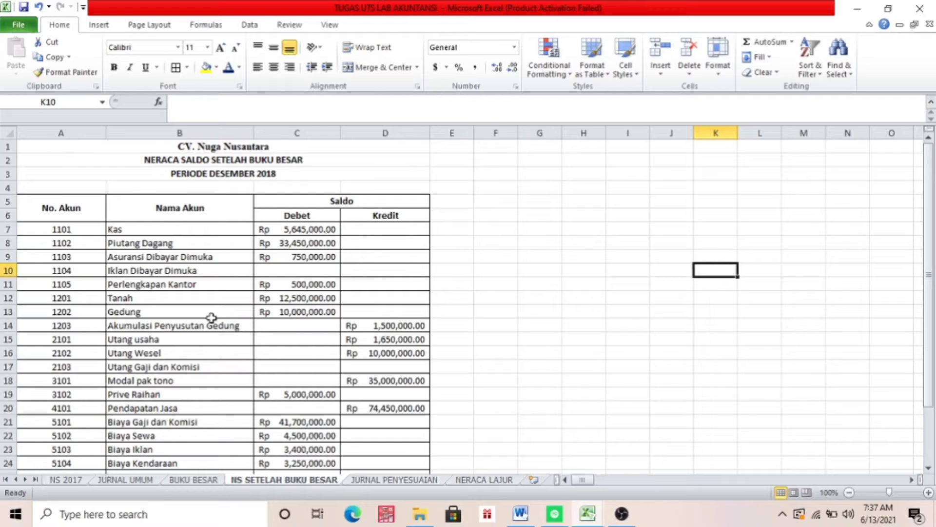
{"action": "left_click", "coordinate": [207, 480]}
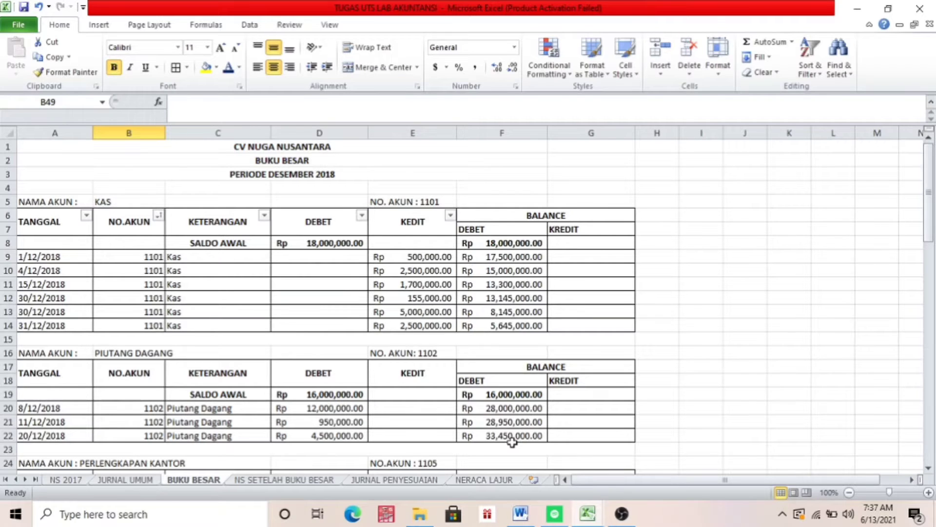
{"action": "key", "text": "ctrl+Page_Down"}
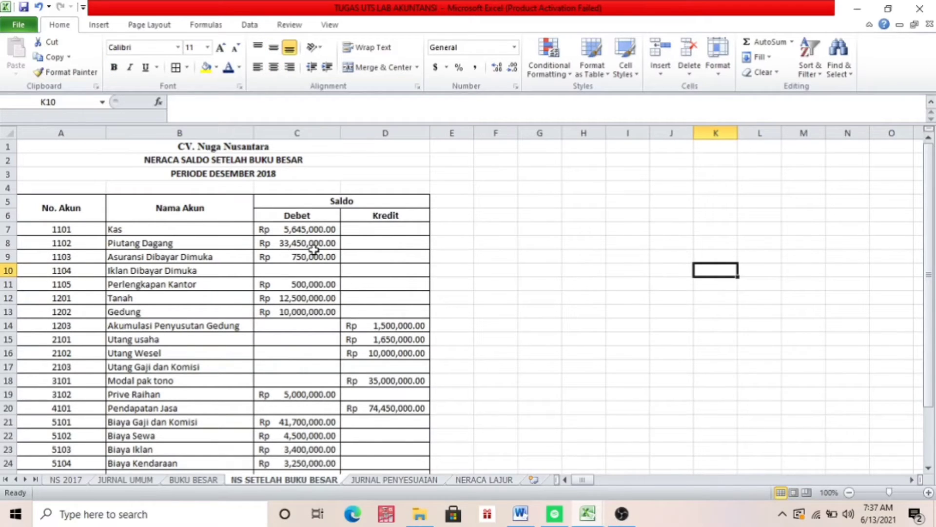
{"action": "left_click_drag", "start_coordinate": [931, 262], "coordinate": [932, 314]}
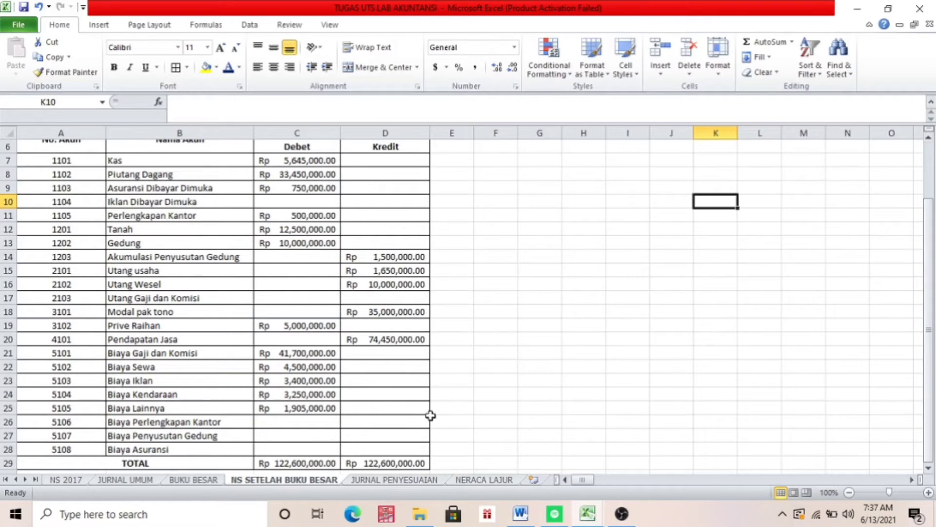
Compare the NS 2017 opening trial balance with the account amounts and TOTAL row on the NS SETELAH BUKU BESAR sheet
{"action": "left_click", "coordinate": [69, 480]}
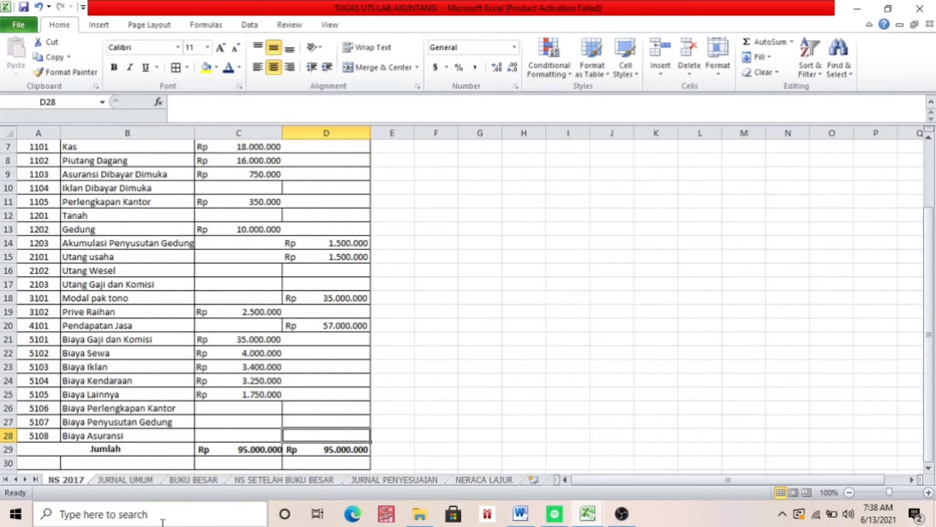
{"action": "left_click", "coordinate": [290, 479]}
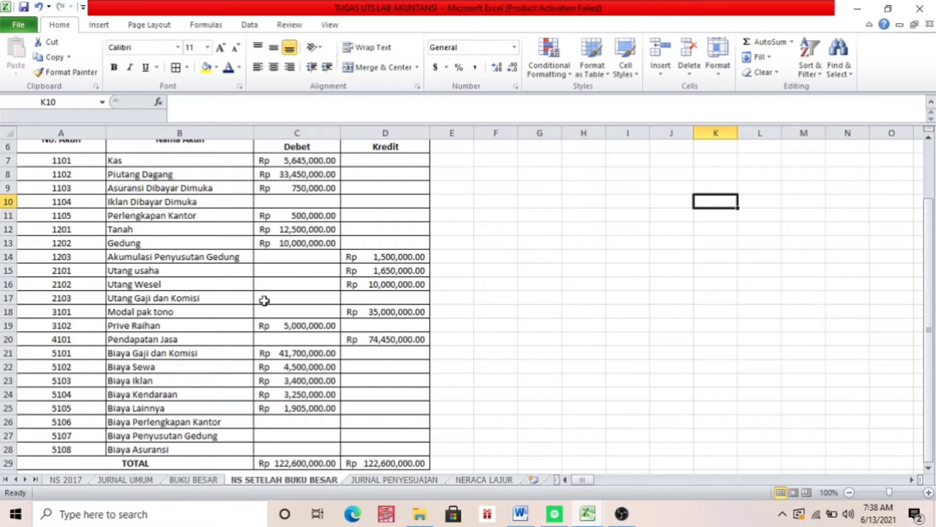
{"action": "left_click", "coordinate": [268, 464]}
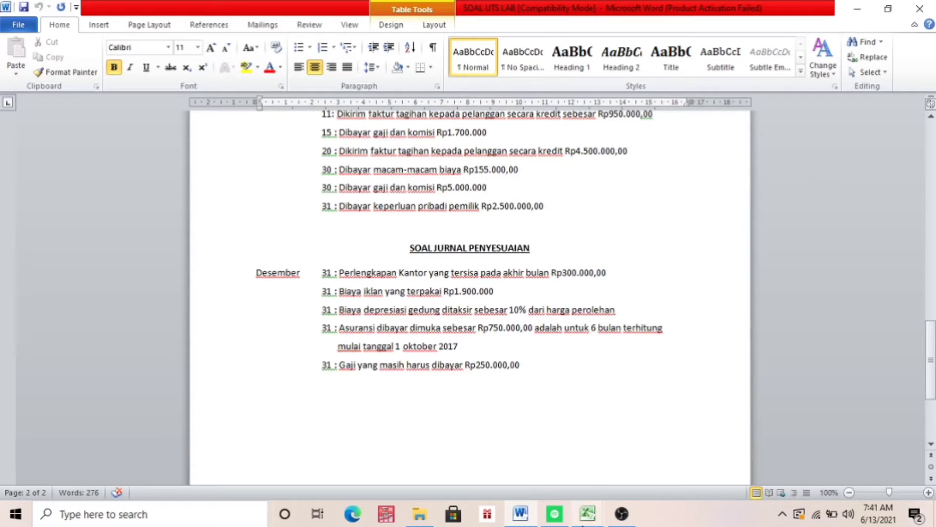
Return to the TUGAS UTS LAB AKUNTANSI workbook and compare the JURNAL UMUM layout with the JURNAL PENYESUAIAN entries dated 31/12/2018
{"action": "mouse_move", "coordinate": [588, 514]}
{"action": "left_click", "coordinate": [490, 455]}
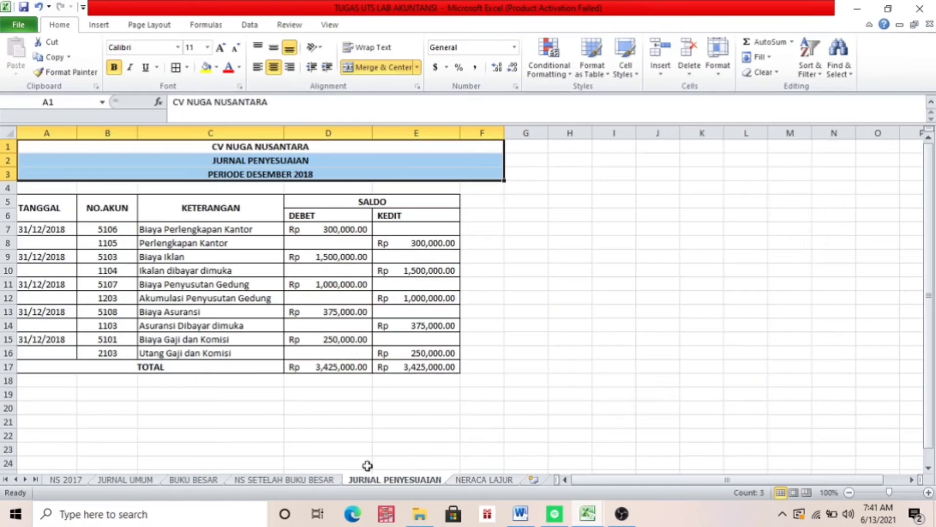
{"action": "left_click", "coordinate": [146, 481]}
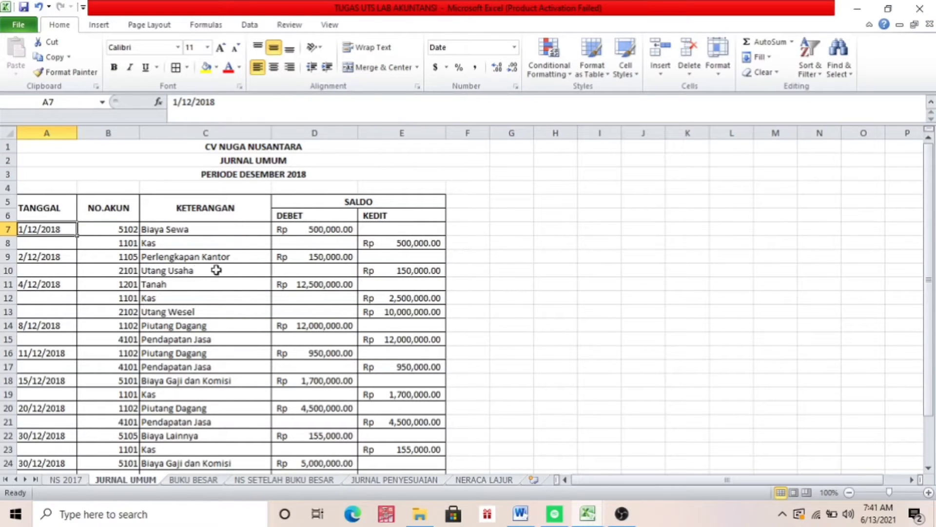
{"action": "left_click", "coordinate": [381, 480]}
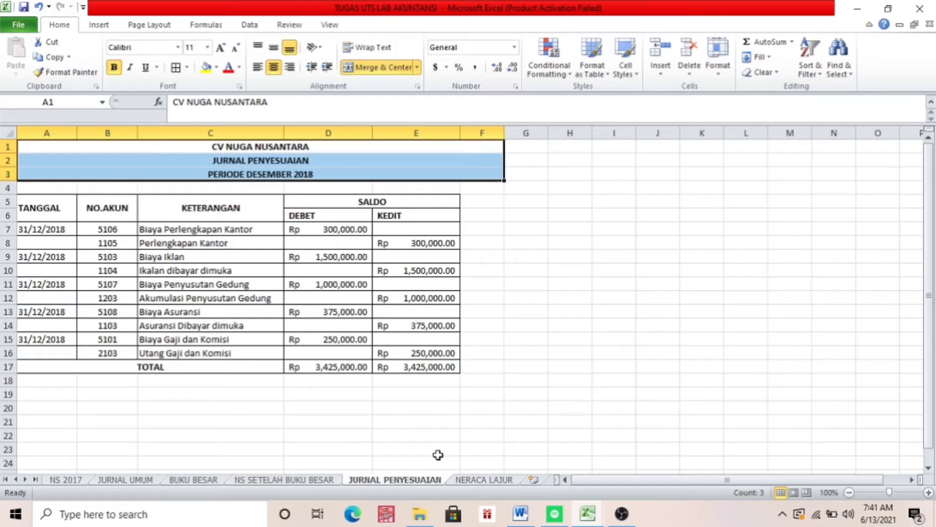
{"action": "left_click", "coordinate": [40, 229]}
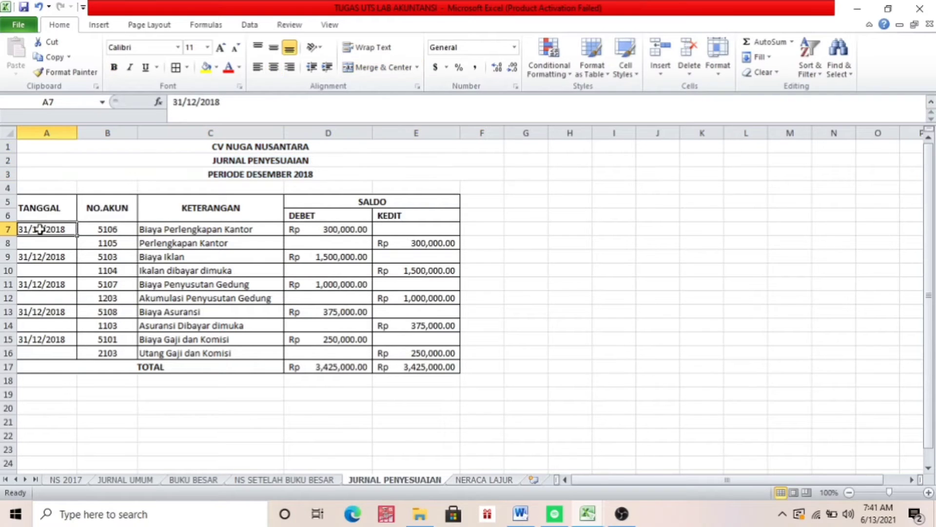
Check the SOAL JURNAL PENYESUAIAN transactions in the SOAL UTS LAB Word document against the workbook's JURNAL PENYESUAIAN sheet
{"action": "left_click", "coordinate": [520, 514]}
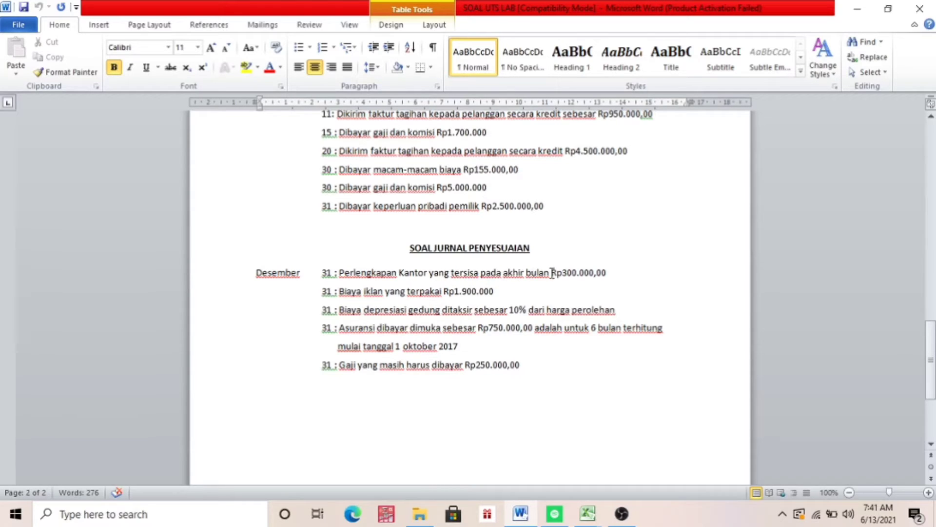
{"action": "mouse_move", "coordinate": [587, 514]}
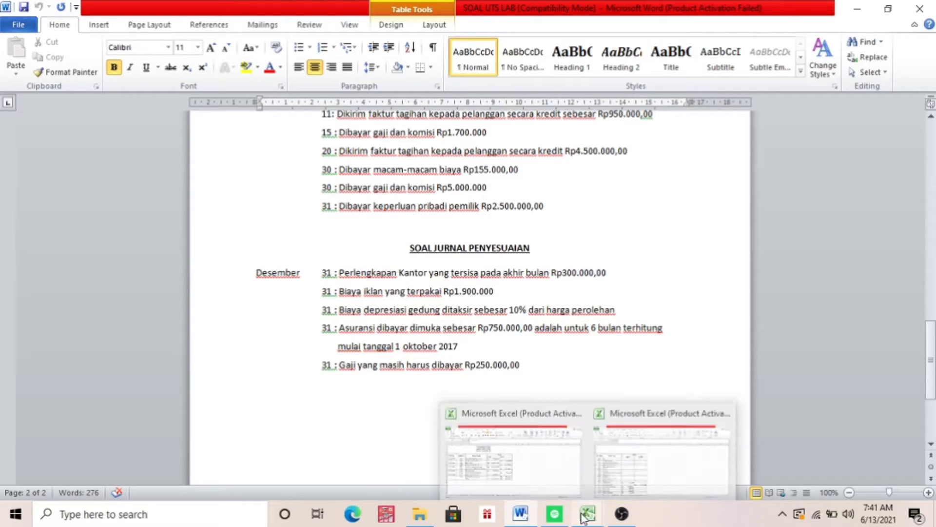
{"action": "left_click", "coordinate": [538, 483]}
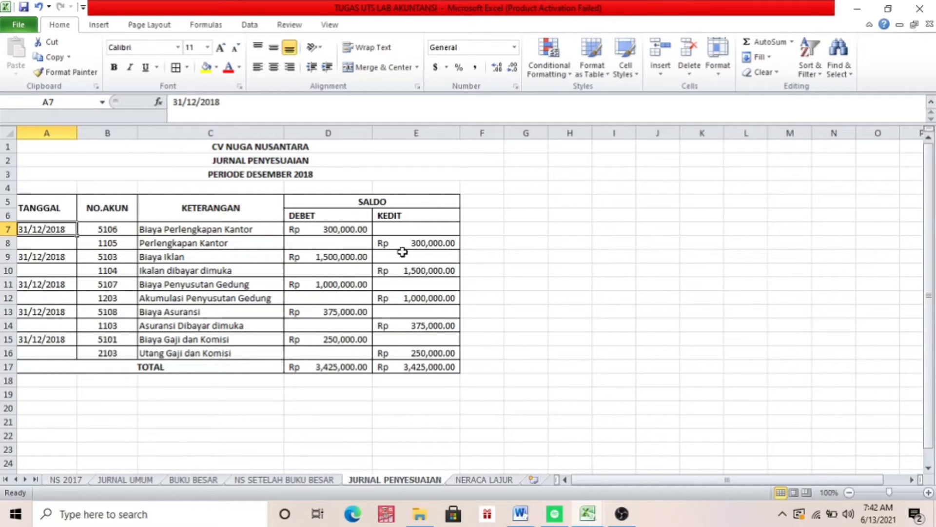
Compare the SOAL JURNAL PENYESUAIAN items in the Word document with the JURNAL PENYESUAIAN entries and the NS 2017 account balances
{"action": "left_click", "coordinate": [520, 513]}
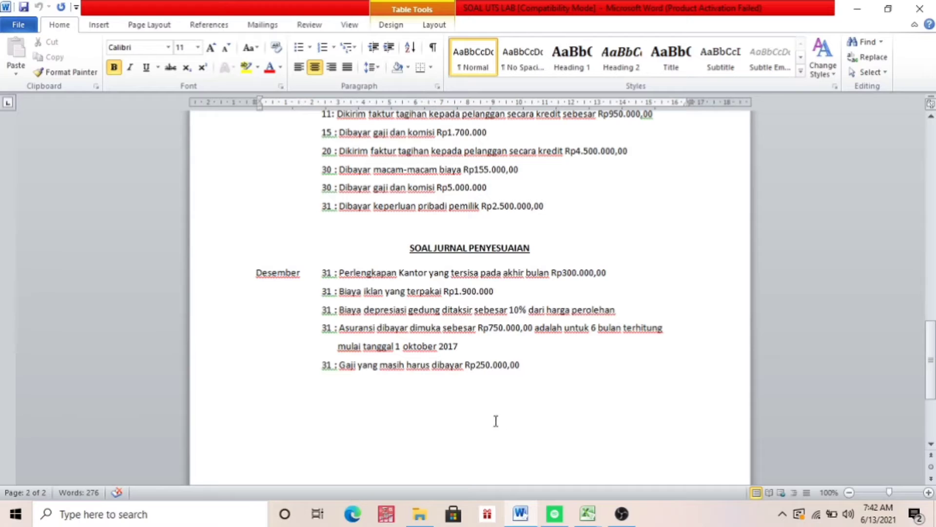
{"action": "left_click", "coordinate": [521, 514]}
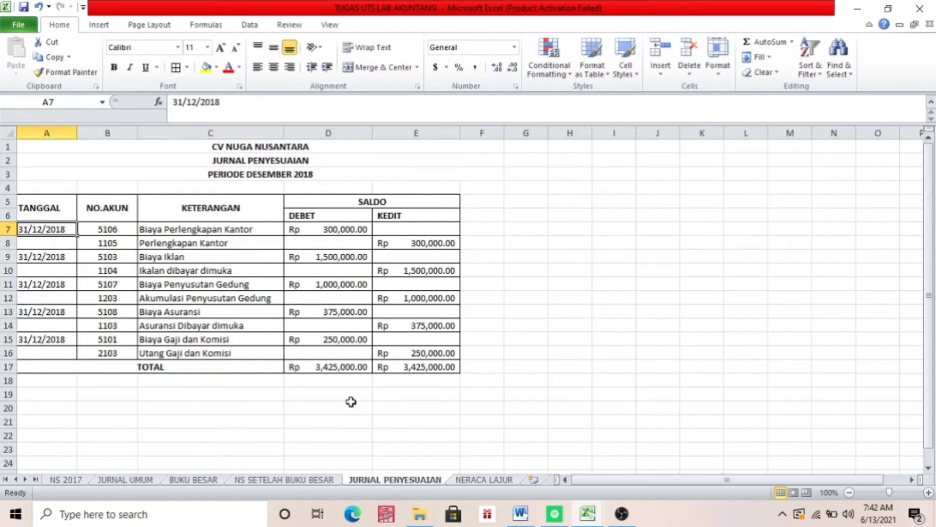
{"action": "left_click", "coordinate": [54, 480]}
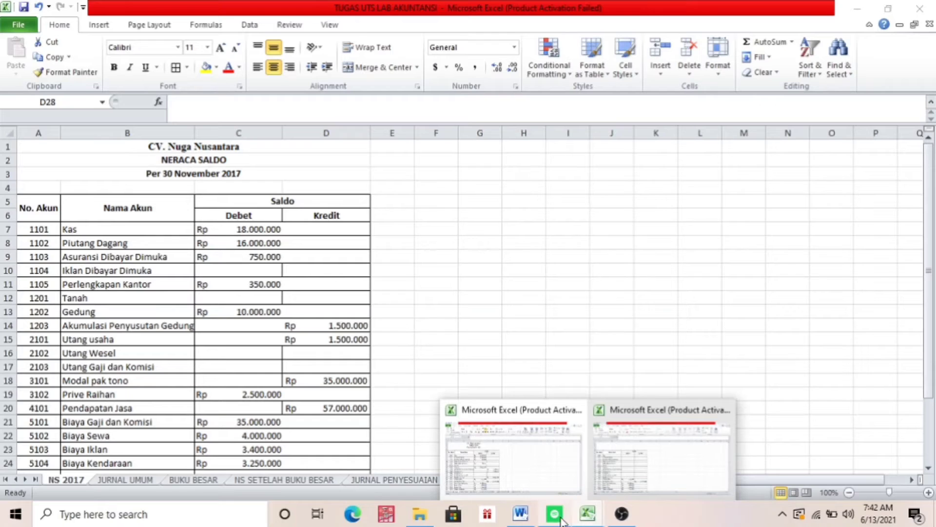
{"action": "left_click", "coordinate": [520, 513]}
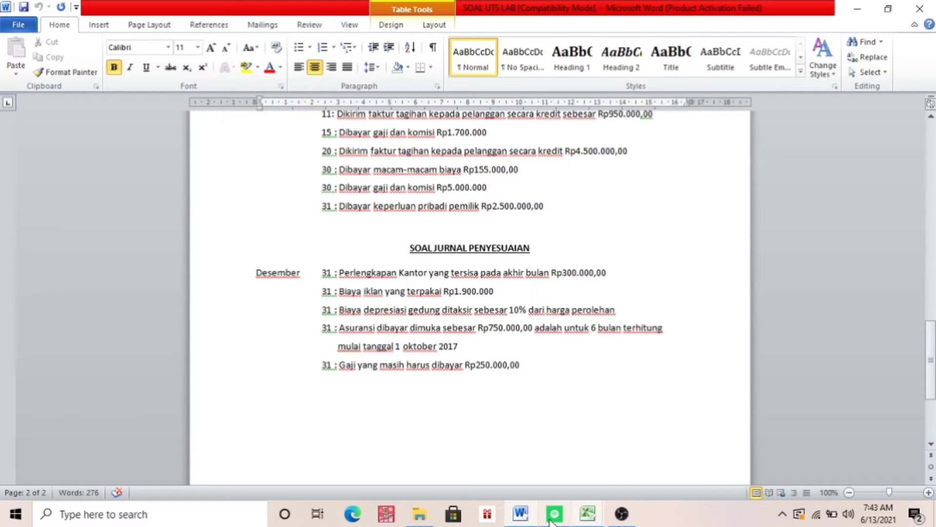
{"action": "left_click", "coordinate": [585, 514]}
{"action": "left_click", "coordinate": [537, 483]}
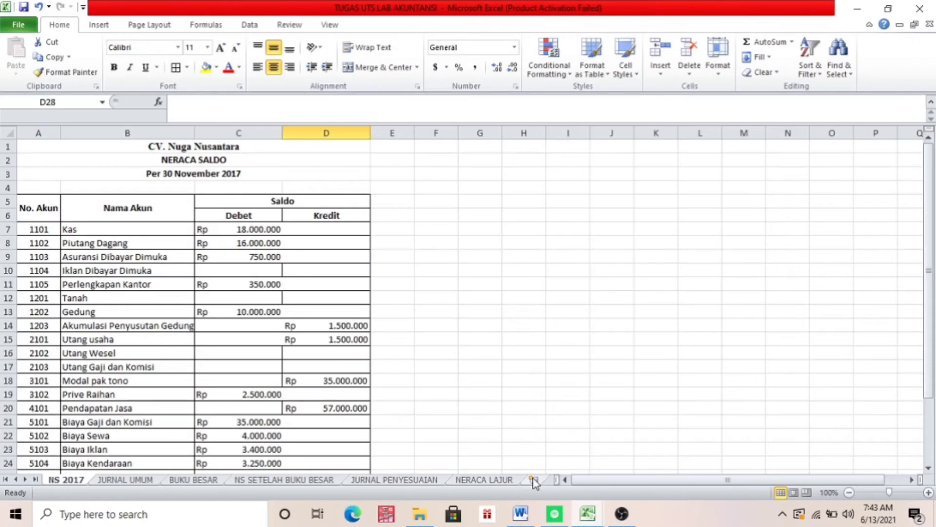
Recheck the JURNAL PENYESUAIAN entries against the Word document's adjustment items and examine the layout of the NERACA LAJUR sheet
{"action": "left_click", "coordinate": [357, 479]}
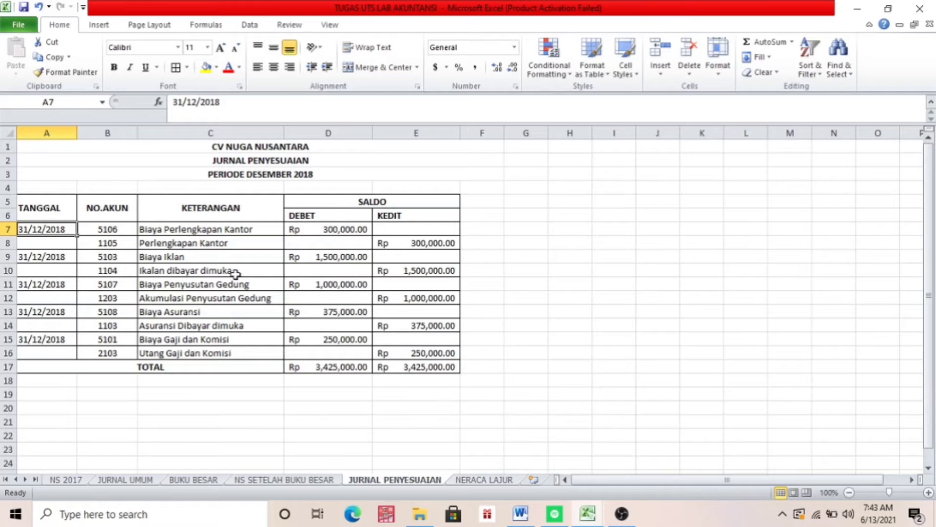
{"action": "left_click", "coordinate": [521, 520]}
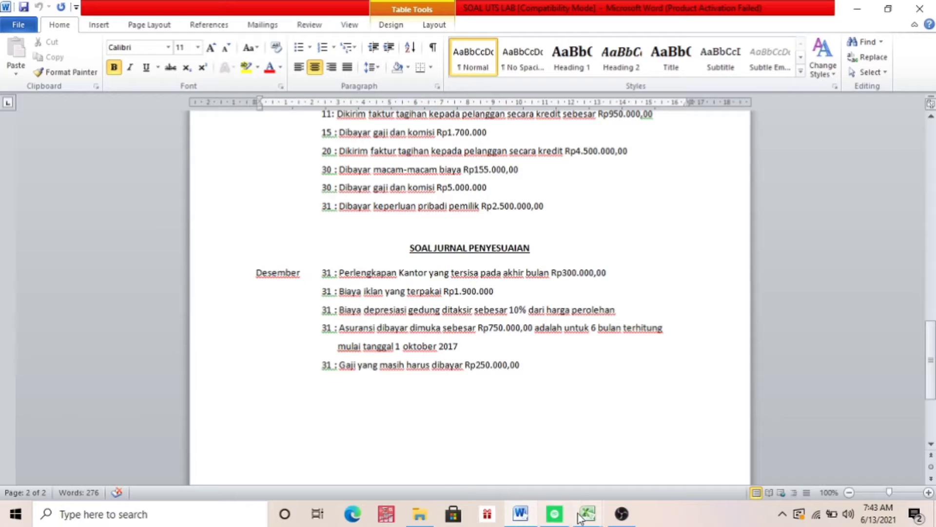
{"action": "mouse_move", "coordinate": [587, 515]}
{"action": "left_click", "coordinate": [522, 468]}
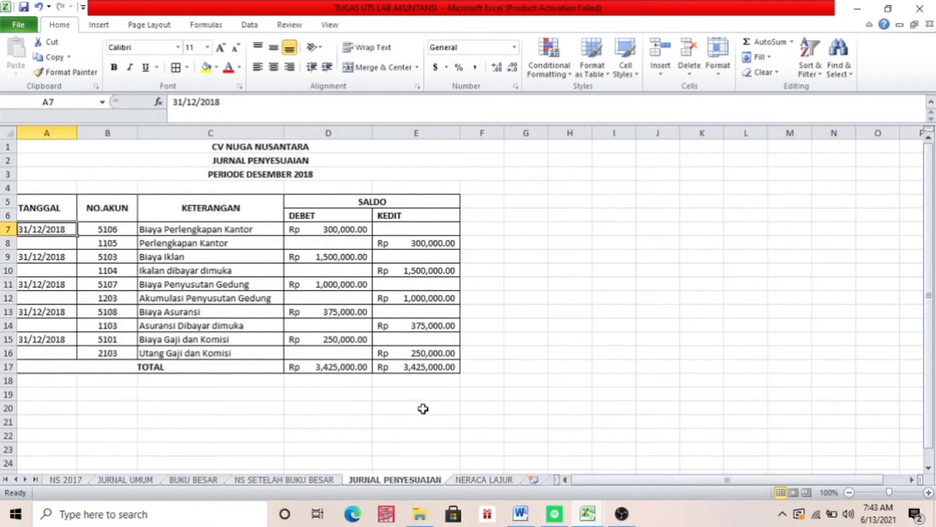
{"action": "left_click", "coordinate": [465, 480]}
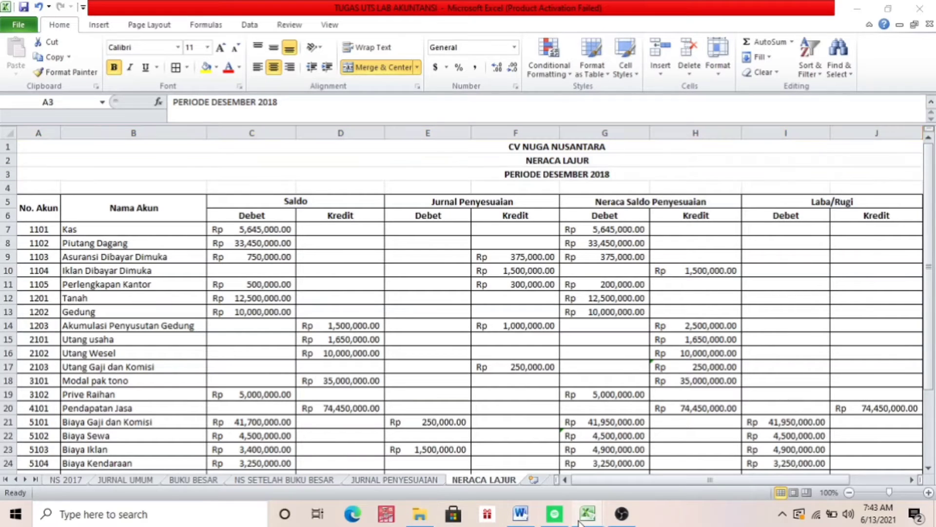
Switch to the Book1 workbook and add a new sheet named NERACA LAJUR after NERACA SALDO SETELAH BUKU BESAR
{"action": "mouse_move", "coordinate": [586, 514]}
{"action": "left_click", "coordinate": [617, 472]}
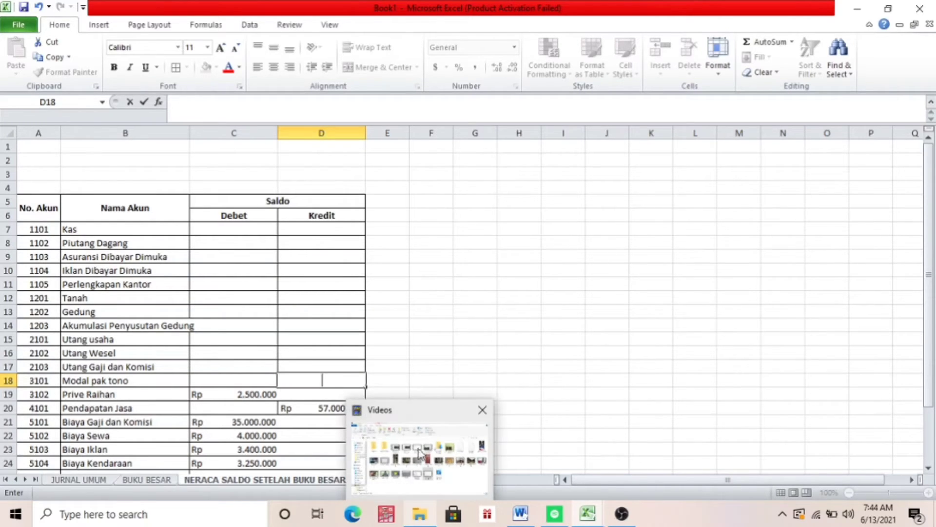
{"action": "left_click", "coordinate": [526, 343]}
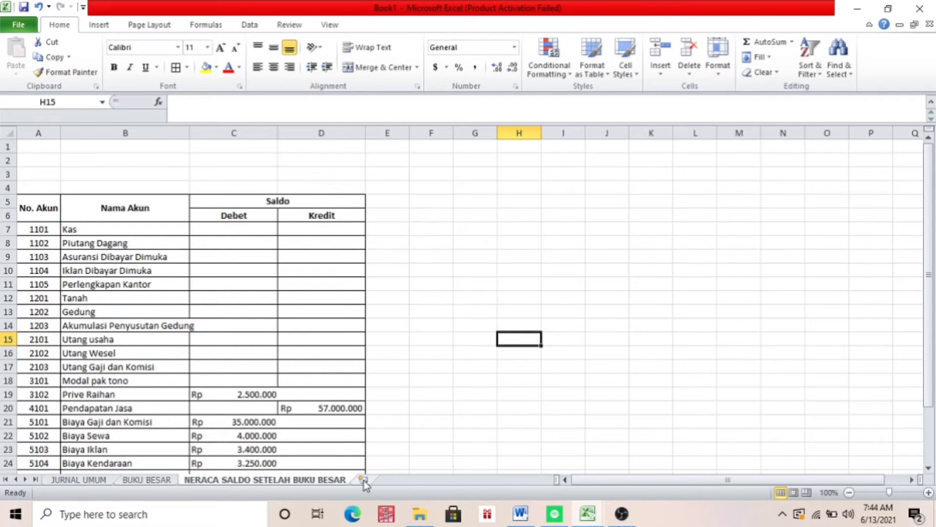
{"action": "left_click", "coordinate": [363, 480]}
{"action": "type", "text": "NW"}
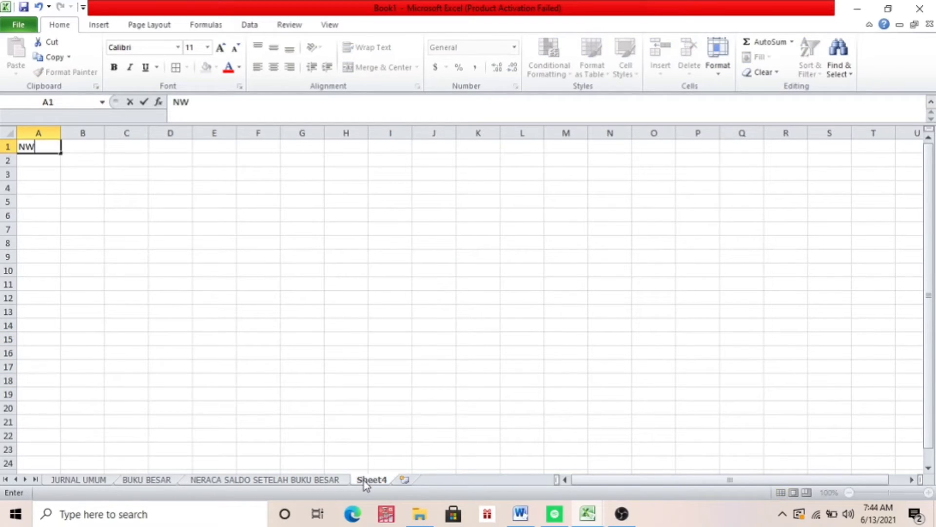
{"action": "right_click", "coordinate": [364, 481]}
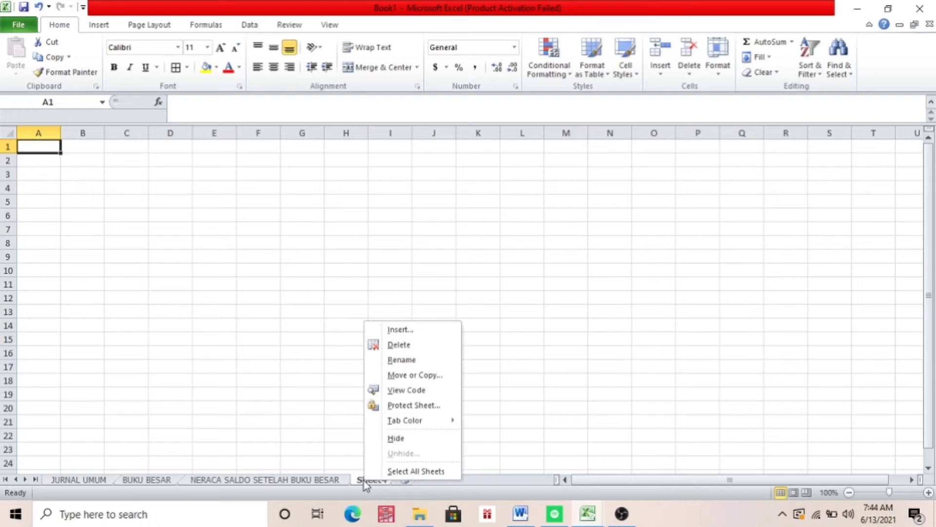
{"action": "left_click", "coordinate": [402, 360]}
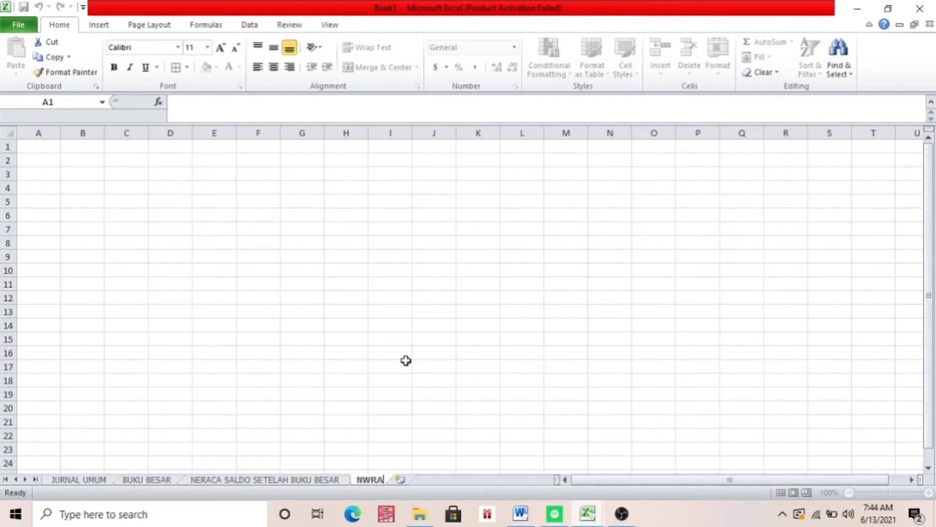
{"action": "type", "text": "NERACA LAJUR"}
{"action": "key", "text": "Return"}
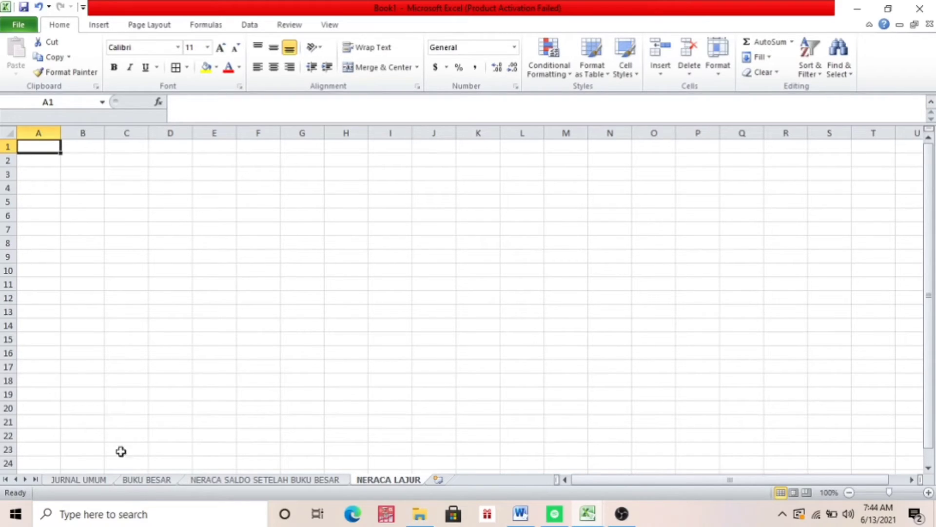
Copy the three-row company title block from the JURNAL UMUM sheet to cell A1 of the NERACA LAJUR sheet
{"action": "left_click", "coordinate": [241, 480]}
{"action": "left_click", "coordinate": [146, 481]}
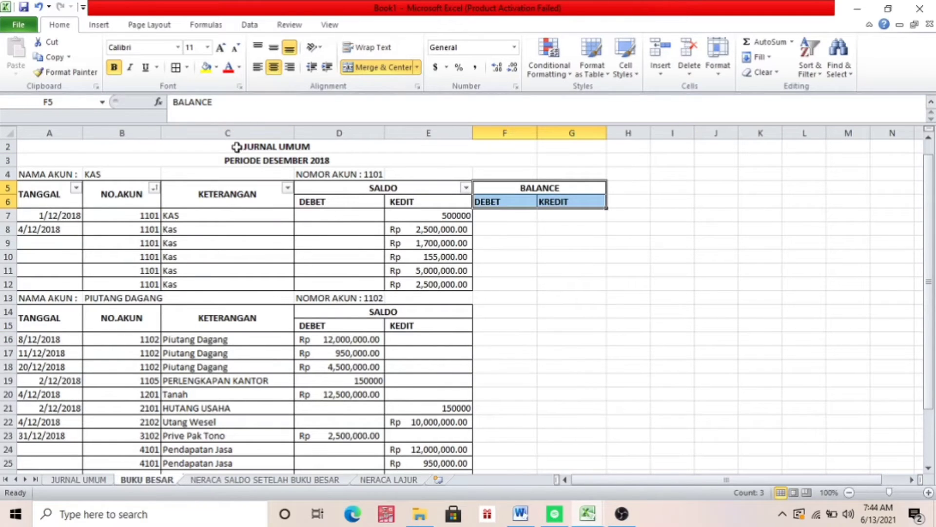
{"action": "left_click", "coordinate": [97, 479]}
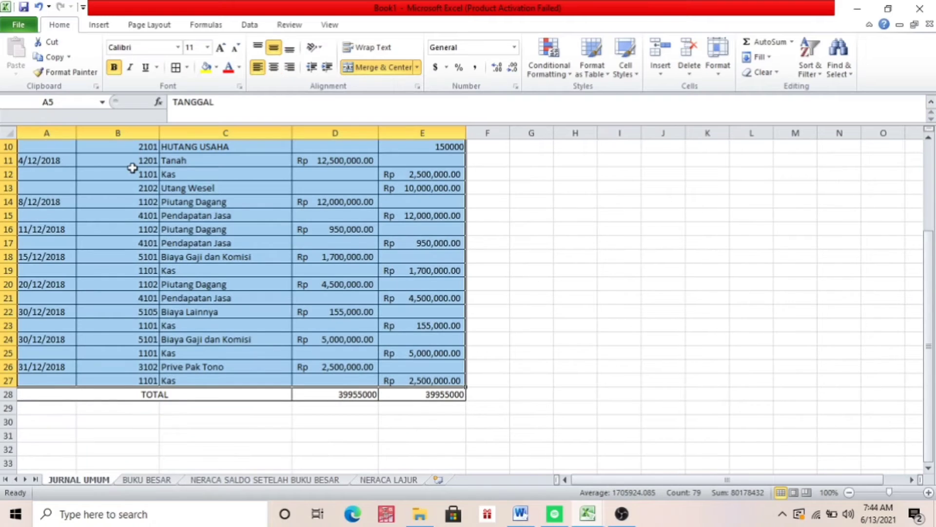
{"action": "left_click_drag", "start_coordinate": [931, 251], "coordinate": [930, 156]}
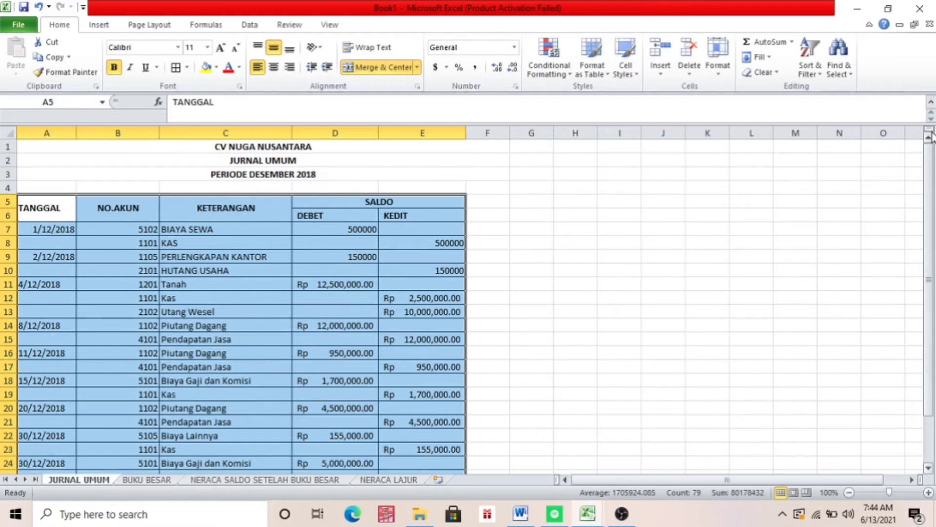
{"action": "left_click", "coordinate": [455, 141]}
{"action": "key", "text": "shift+Down"}
{"action": "key", "text": "shift+Down"}
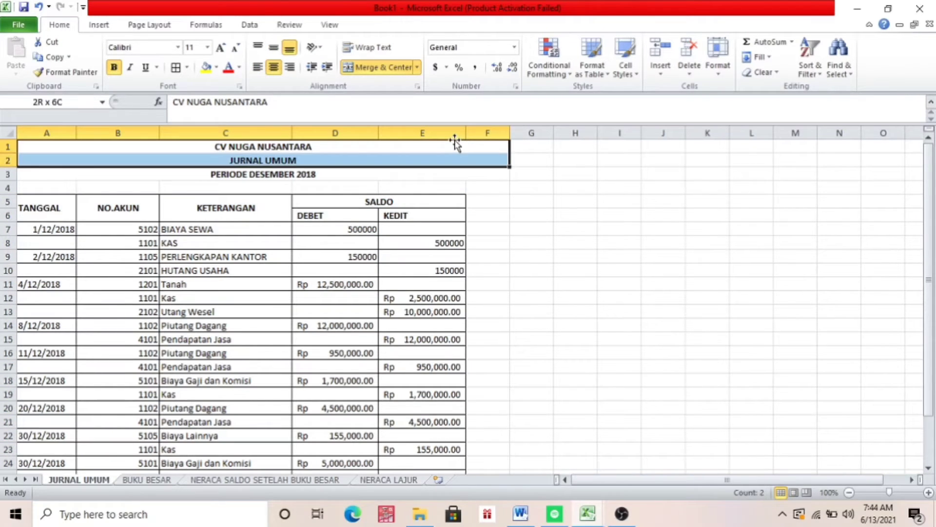
{"action": "key", "text": "ctrl+c"}
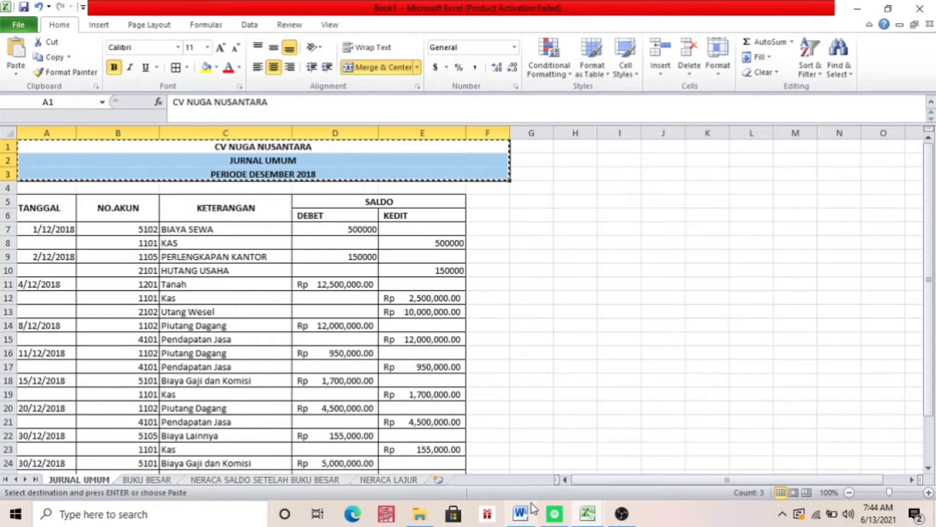
{"action": "left_click", "coordinate": [388, 479]}
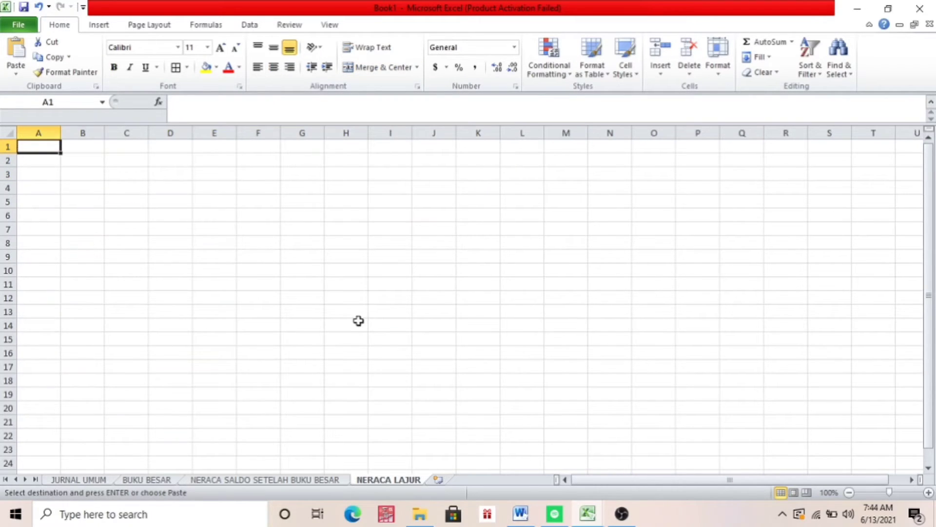
{"action": "key", "text": "ctrl+v"}
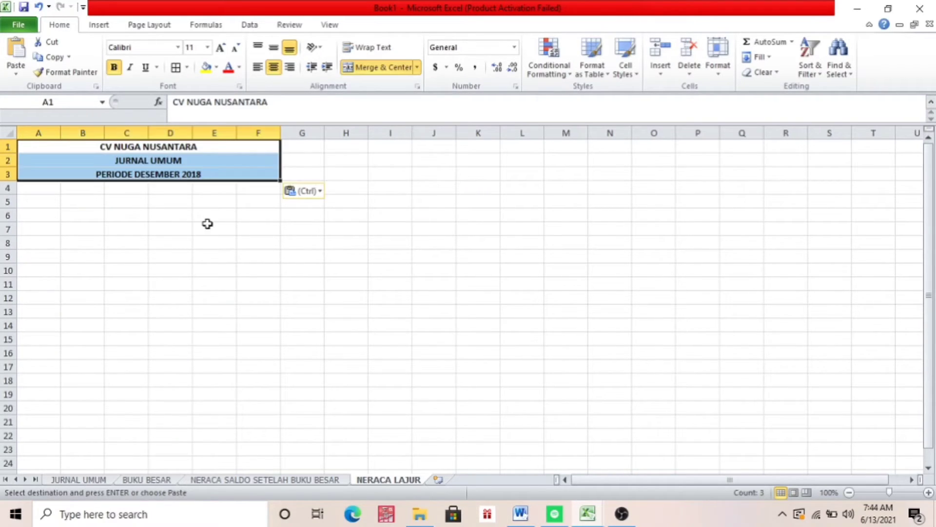
Replace the second title row on the new sheet with NERACA LAJUR
{"action": "left_click", "coordinate": [213, 160]}
{"action": "key", "text": "Delete"}
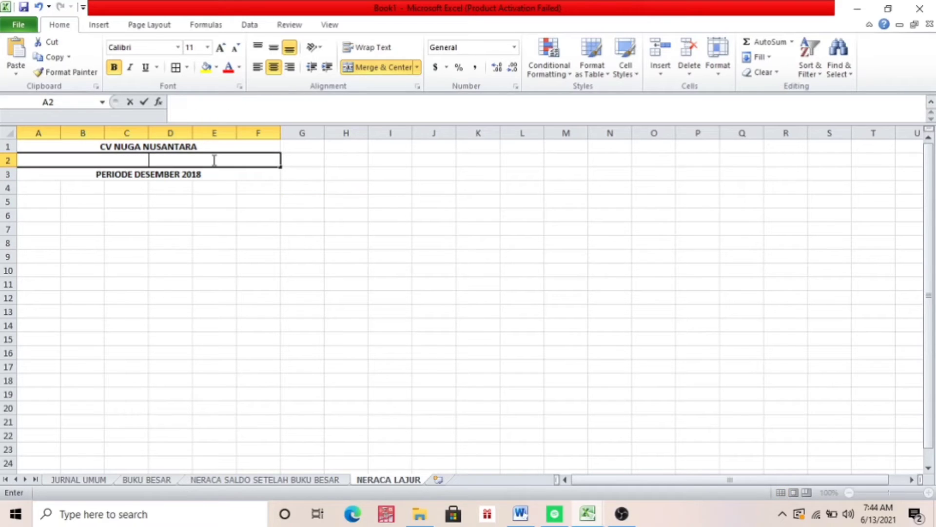
{"action": "type", "text": "NERACA"}
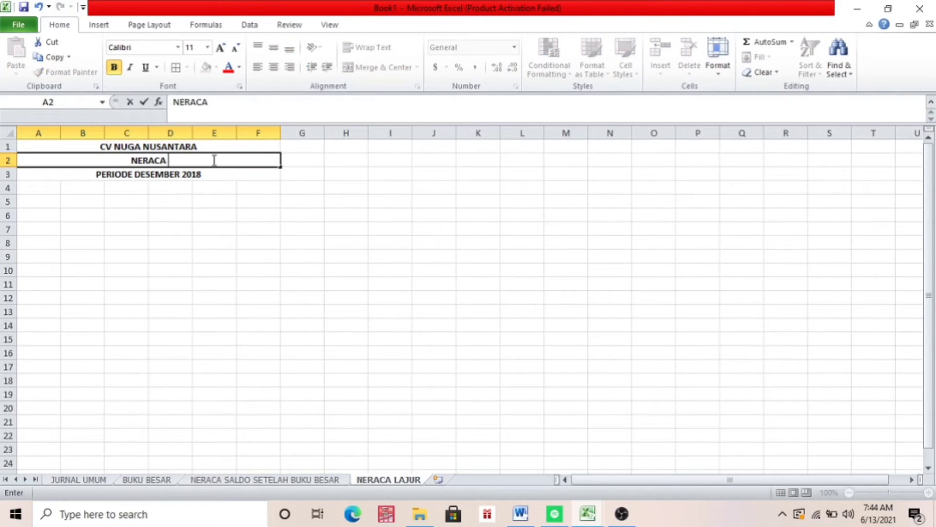
{"action": "type", "text": " LAJUR"}
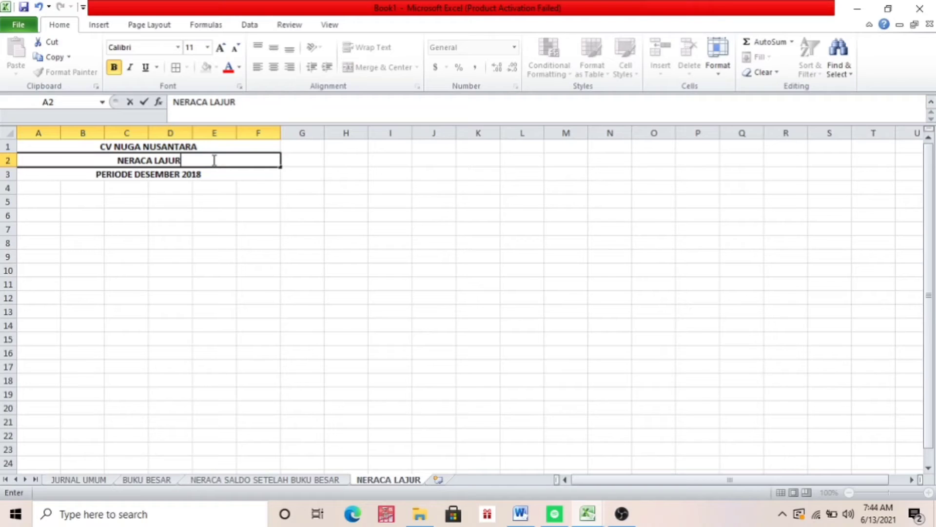
{"action": "left_click", "coordinate": [39, 199]}
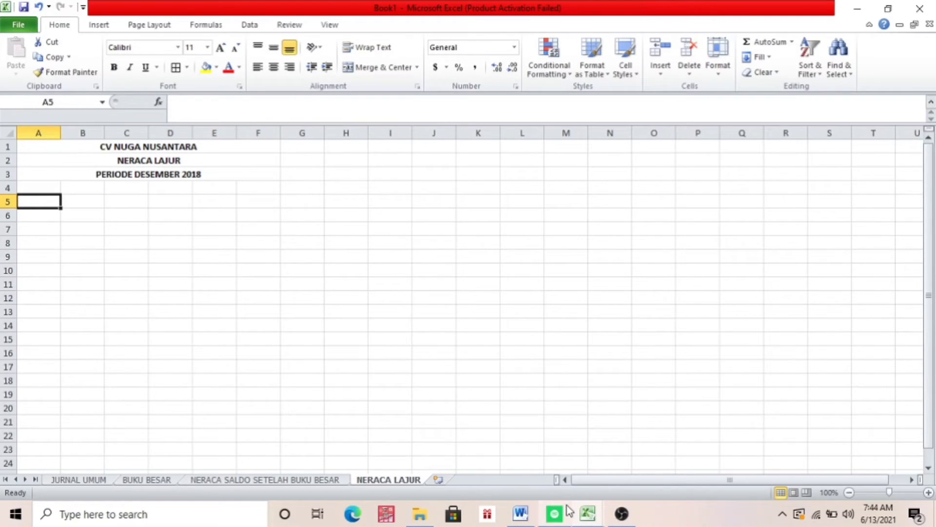
Copy the whole account table, from the No. Akun header through the TOTAL row, from NS SETELAH BUKU BESAR in the TUGAS UTS LAB AKUNTANSI workbook
{"action": "left_click", "coordinate": [579, 516]}
{"action": "left_click", "coordinate": [511, 466]}
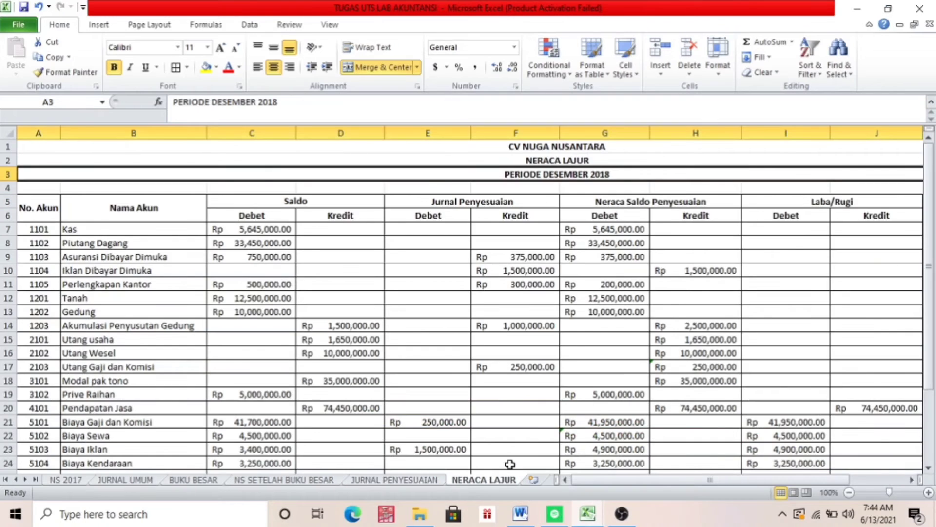
{"action": "left_click", "coordinate": [325, 480]}
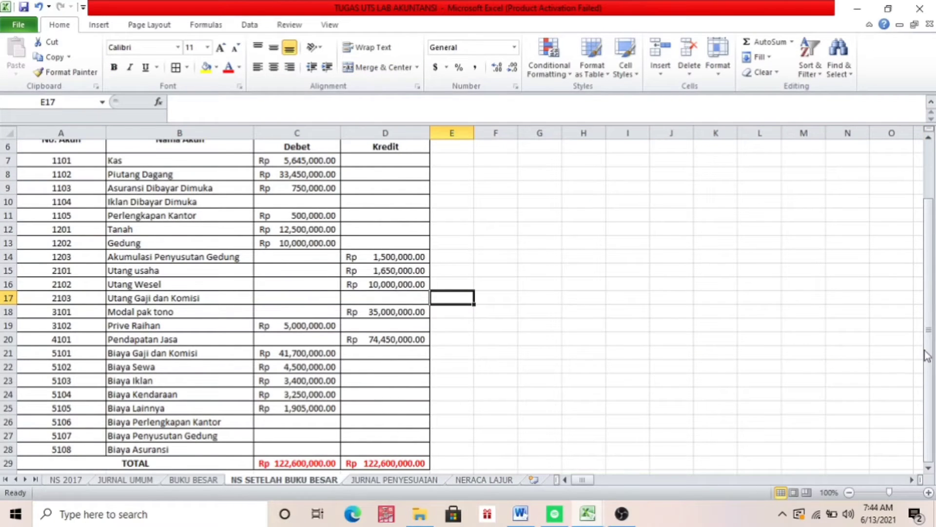
{"action": "left_click_drag", "start_coordinate": [927, 355], "coordinate": [505, 133]}
{"action": "left_click_drag", "start_coordinate": [931, 276], "coordinate": [920, 213]}
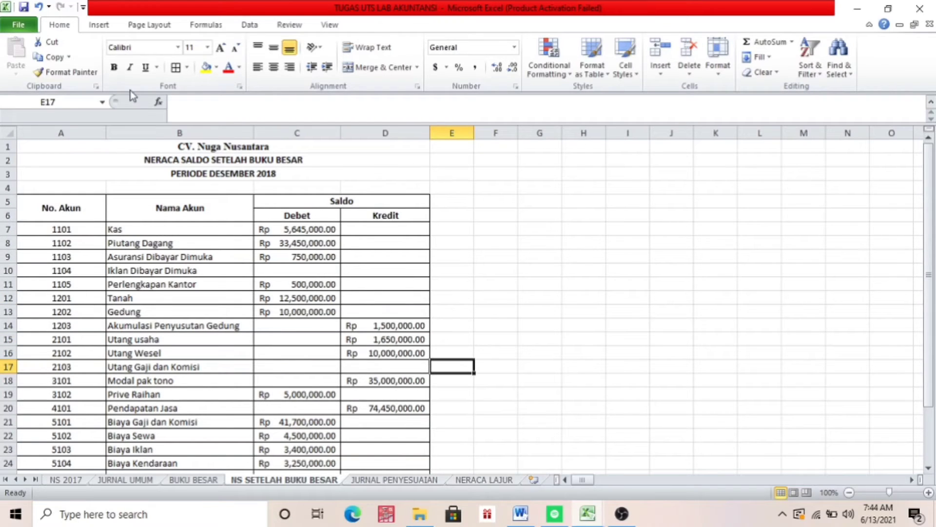
{"action": "left_click", "coordinate": [72, 208]}
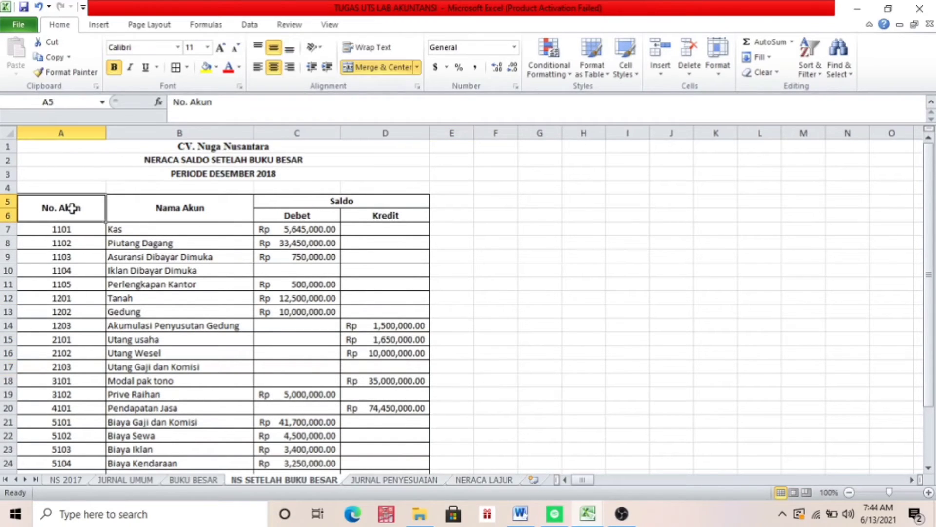
{"action": "key", "text": "shift+Right"}
{"action": "key", "text": "shift+Right"}
{"action": "key", "text": "shift+Down"}
{"action": "key", "text": "shift+Down"}
{"action": "key", "text": "shift+Down"}
{"action": "key", "text": "shift+Down"}
{"action": "key", "text": "shift+Down"}
{"action": "key", "text": "shift+Down"}
{"action": "key", "text": "shift+Down"}
{"action": "key", "text": "shift+Down"}
{"action": "key", "text": "shift+Down"}
{"action": "key", "text": "shift+Down"}
{"action": "key", "text": "shift+Down"}
{"action": "key", "text": "shift+Down"}
{"action": "key", "text": "shift+Down"}
{"action": "key", "text": "shift+Down"}
{"action": "key", "text": "shift+Down"}
{"action": "key", "text": "shift+Down"}
{"action": "key", "text": "shift+Down"}
{"action": "key", "text": "shift+Down"}
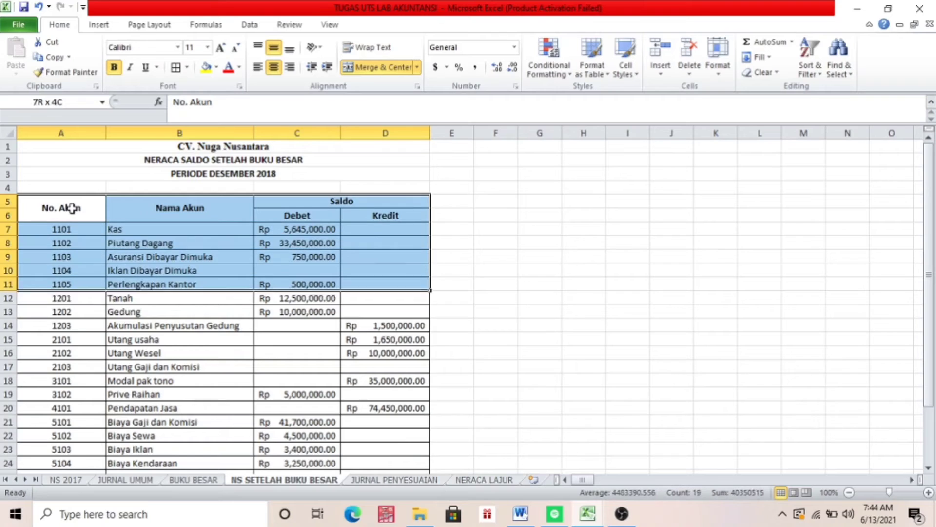
{"action": "key", "text": "shift+Down"}
{"action": "key", "text": "shift+Down"}
{"action": "key", "text": "shift+Down"}
{"action": "key", "text": "shift+Down"}
{"action": "key", "text": "shift+Down"}
{"action": "key", "text": "shift+Down"}
{"action": "key", "text": "shift+Down"}
{"action": "key", "text": "shift+Down"}
{"action": "key", "text": "shift+Down"}
{"action": "key", "text": "shift+Down"}
{"action": "key", "text": "shift+Up"}
{"action": "key", "text": "shift+Up"}
{"action": "key", "text": "shift+Up"}
{"action": "key", "text": "shift+Up"}
{"action": "key", "text": "shift+Up"}
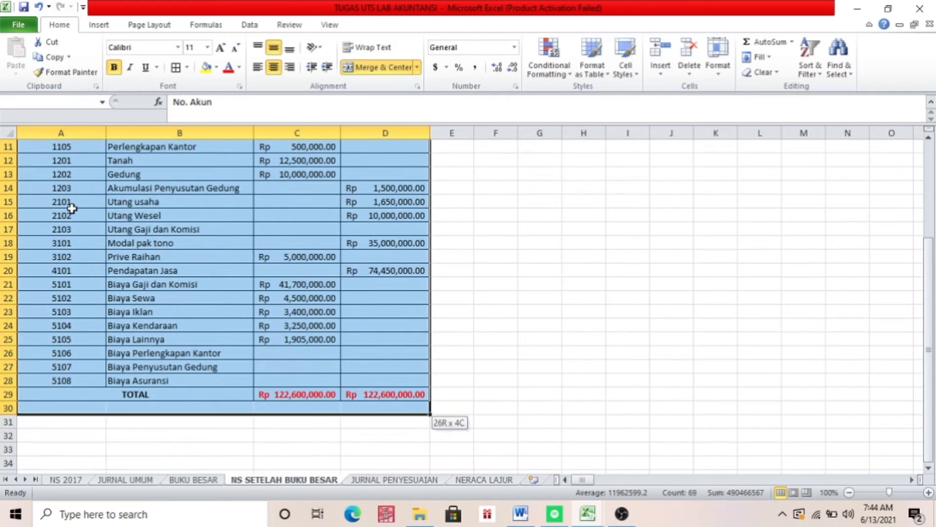
{"action": "key", "text": "ctrl+c"}
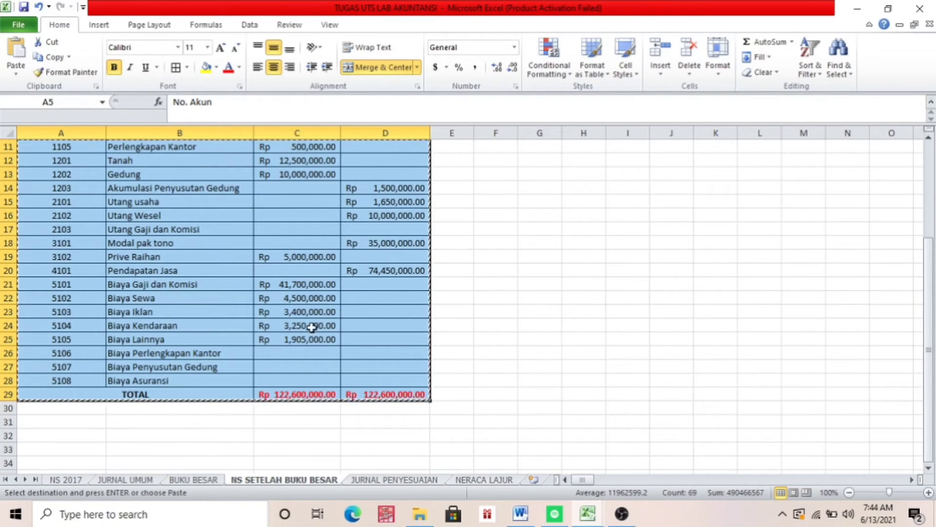
Paste the copied account table as values at A5 of Book1's NERACA LAJUR sheet and widen columns B to D to fit their contents
{"action": "left_click", "coordinate": [585, 513]}
{"action": "left_click", "coordinate": [612, 469]}
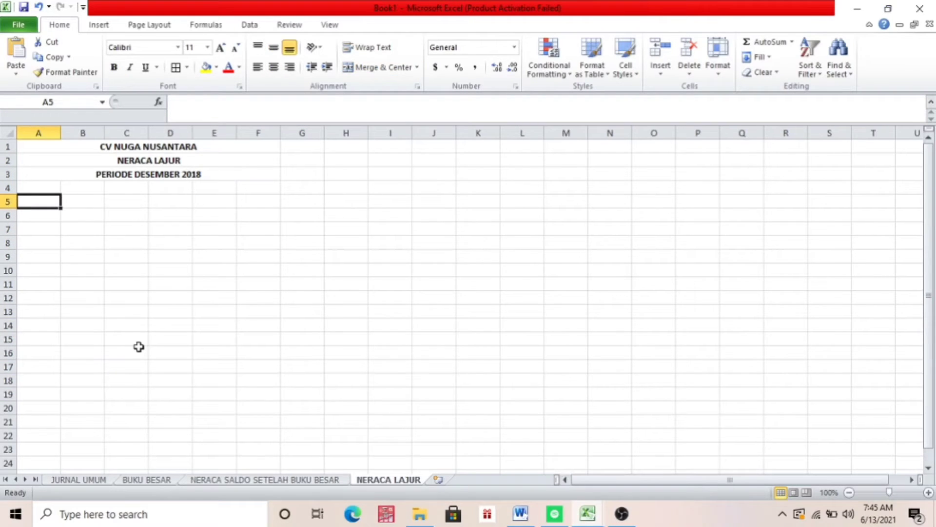
{"action": "key", "text": "ctrl+v"}
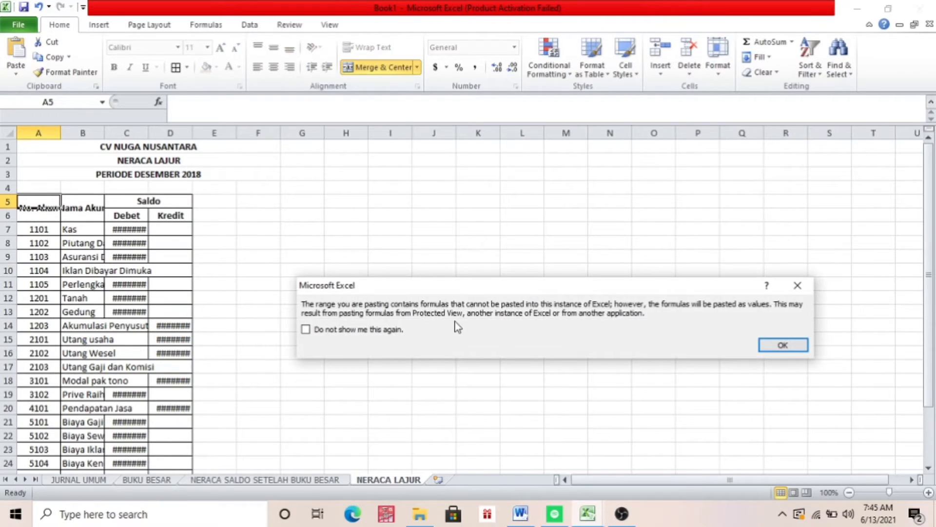
{"action": "left_click", "coordinate": [782, 344]}
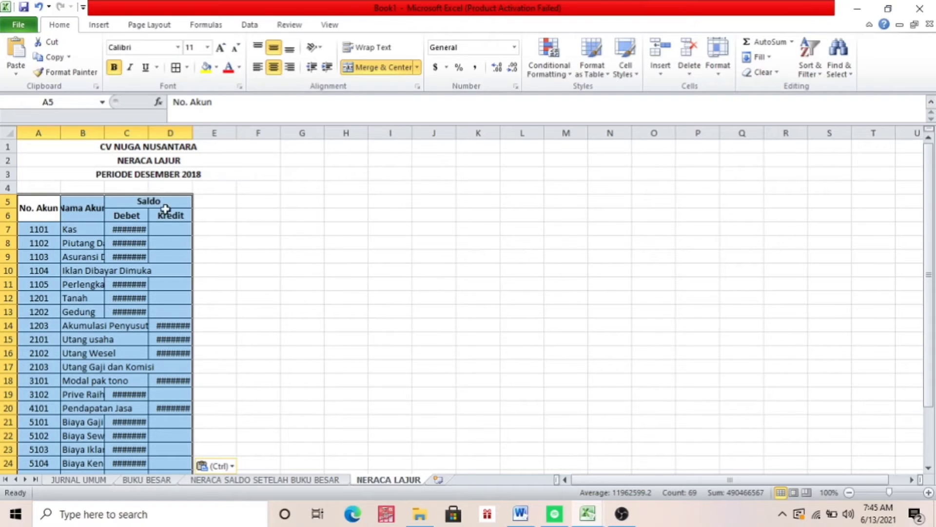
{"action": "left_click_drag", "start_coordinate": [104, 139], "coordinate": [368, 138]}
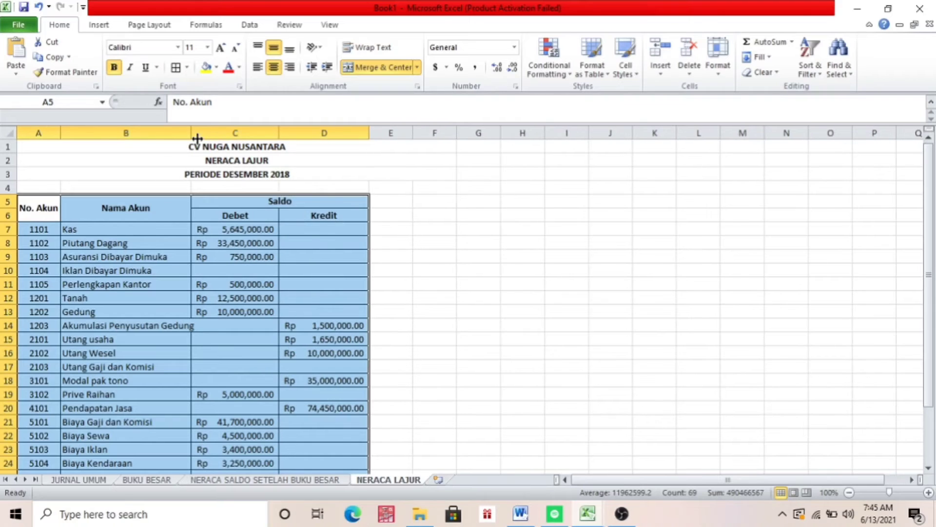
{"action": "left_click_drag", "start_coordinate": [191, 135], "coordinate": [203, 135]}
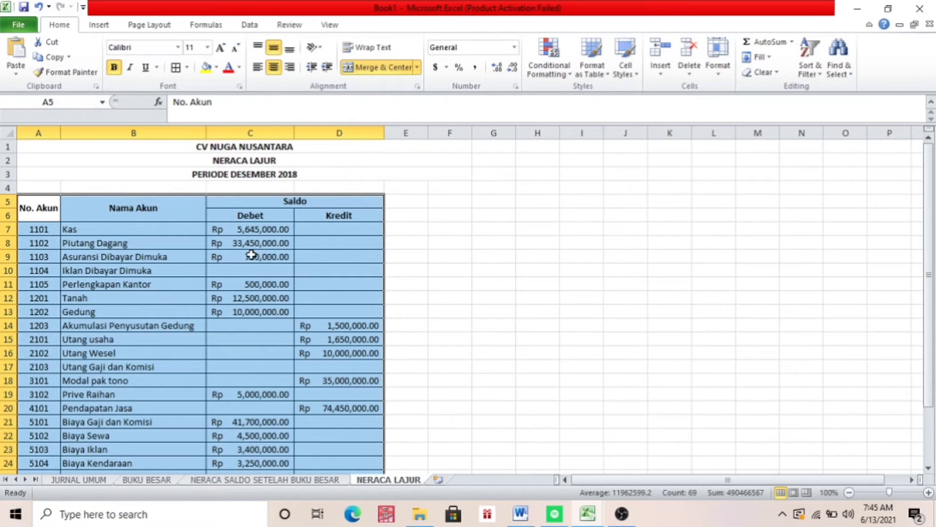
Enter the heading JURNAL PENYESUAIAN in E5, with the subheadings DEBET in E6 and KREDIT in F6
{"action": "left_click", "coordinate": [437, 244]}
{"action": "left_click", "coordinate": [406, 207]}
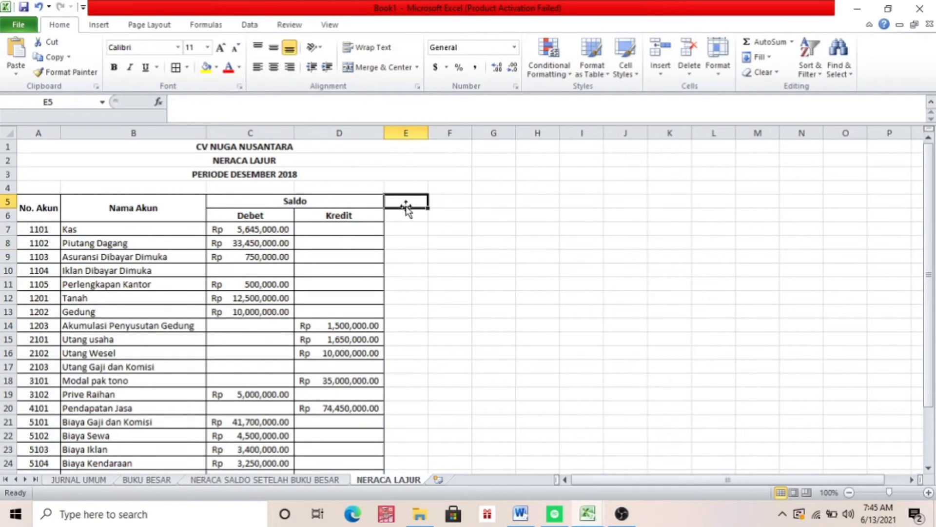
{"action": "type", "text": "JURN"}
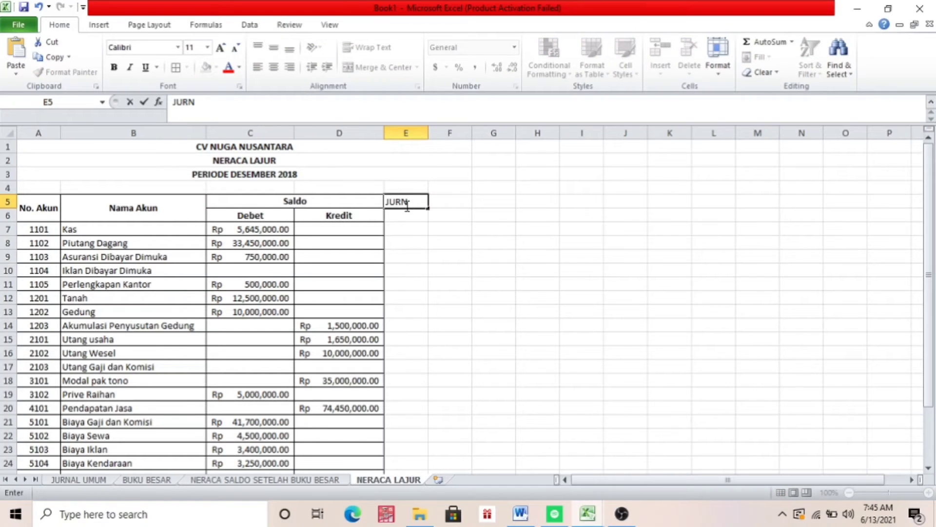
{"action": "type", "text": "AL PENYESUAIAN"}
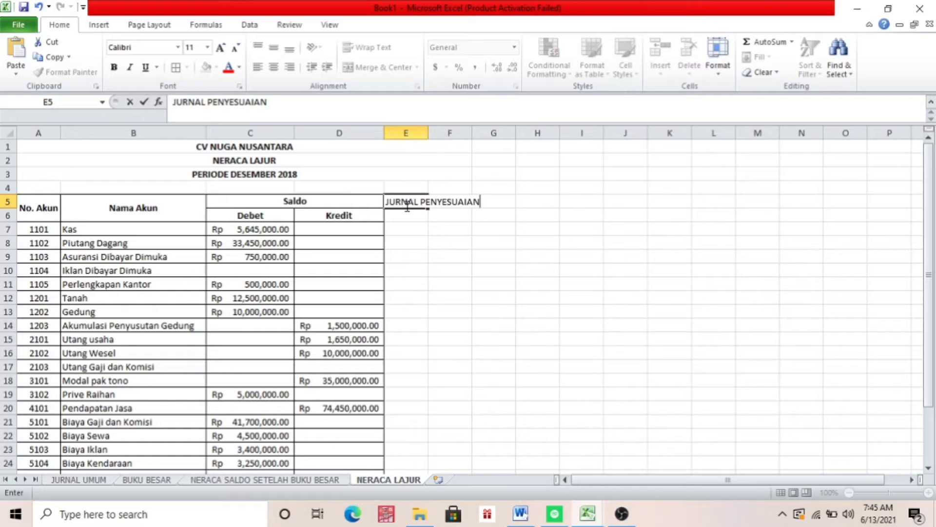
{"action": "key", "text": "Return"}
{"action": "type", "text": "DEBET"}
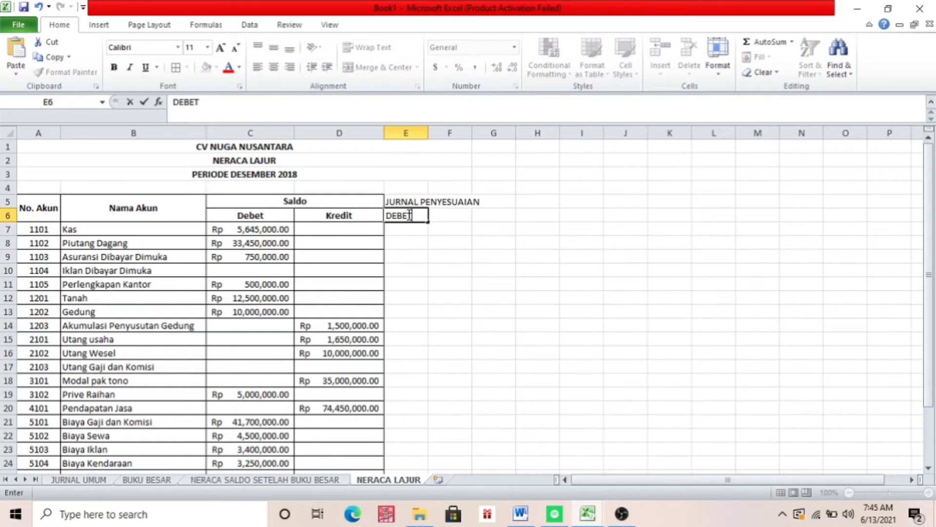
{"action": "key", "text": "Tab"}
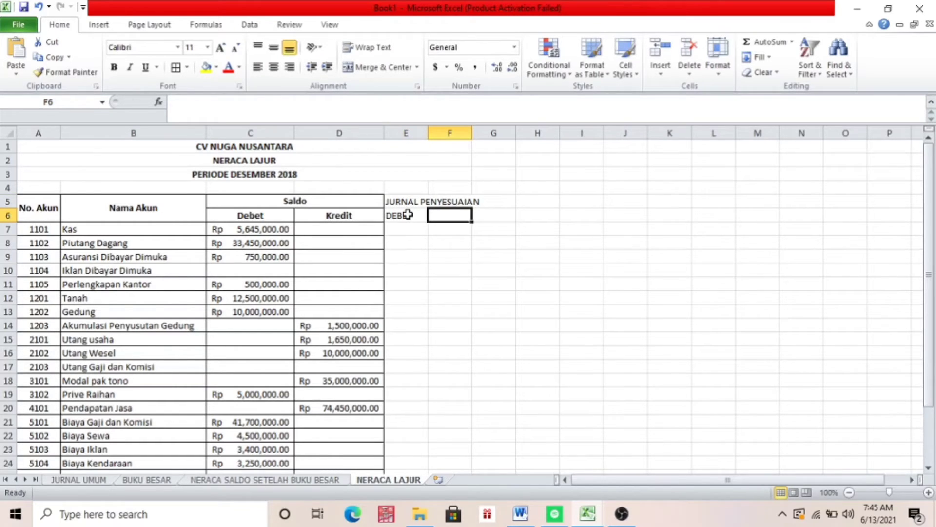
{"action": "type", "text": "KR"}
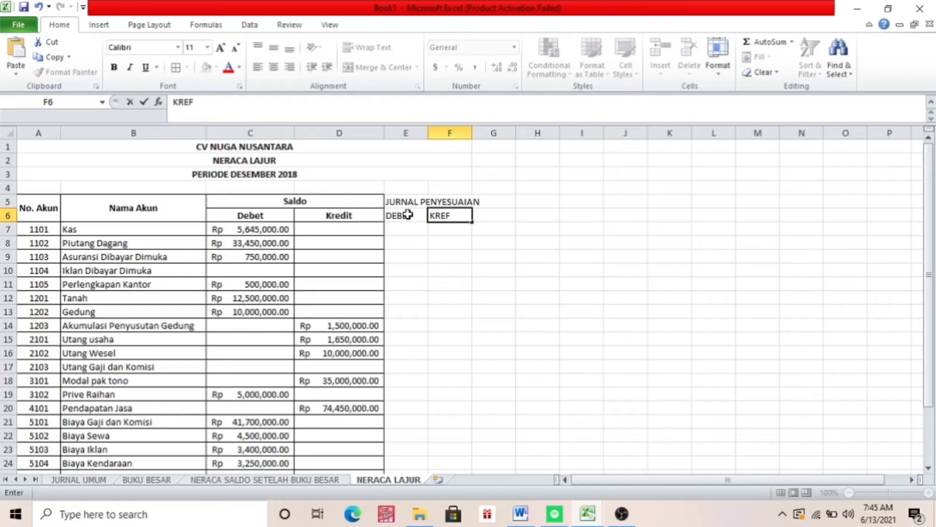
{"action": "type", "text": "EDIT"}
{"action": "key", "text": "Return"}
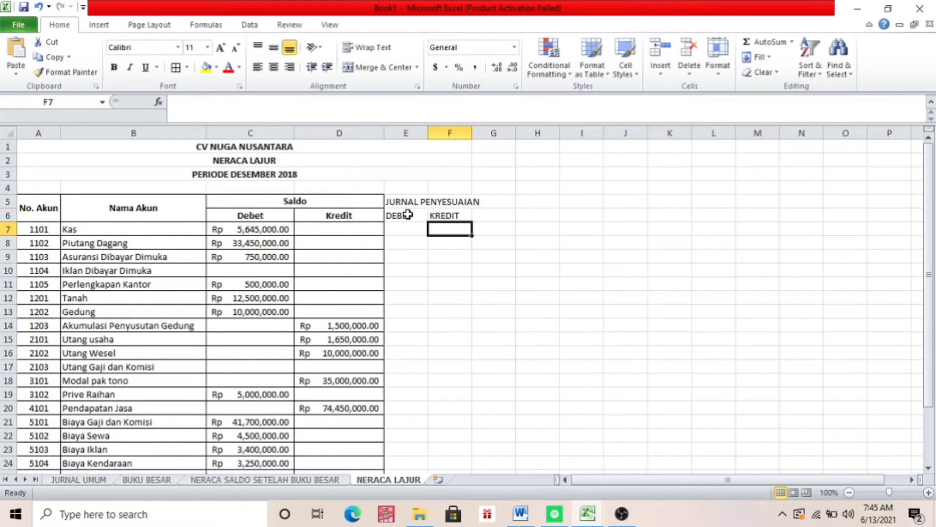
Merge and center the JURNAL PENYESUAIAN heading across E5:F5
{"action": "left_click", "coordinate": [412, 228]}
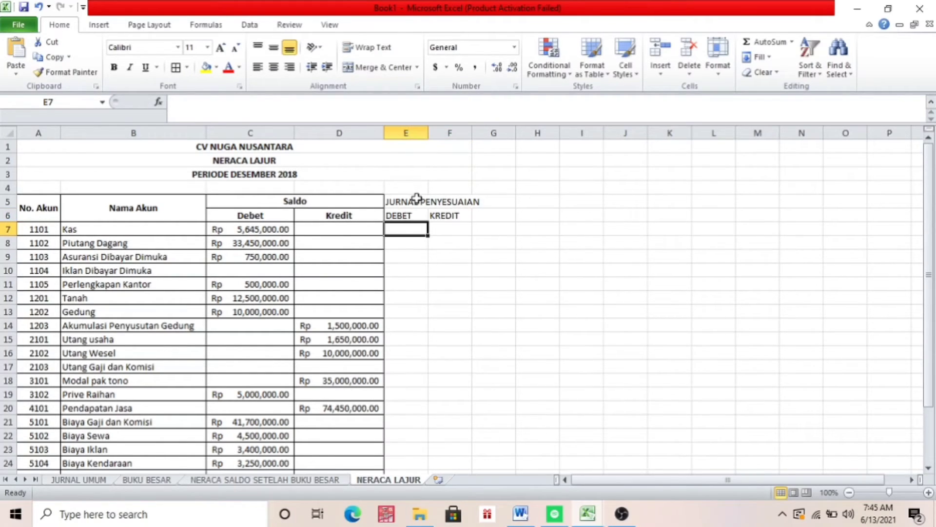
{"action": "left_click", "coordinate": [416, 198]}
{"action": "left_click_drag", "start_coordinate": [416, 198], "coordinate": [439, 201]}
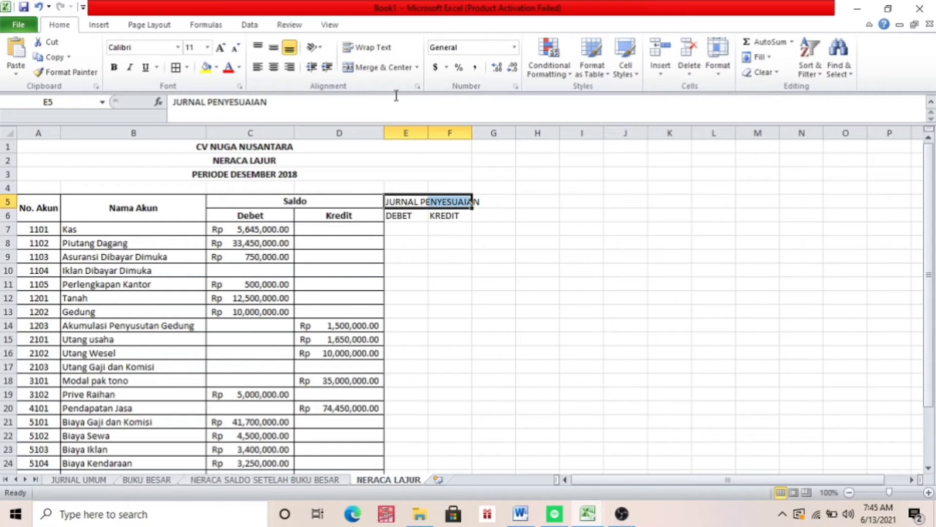
{"action": "left_click", "coordinate": [376, 67]}
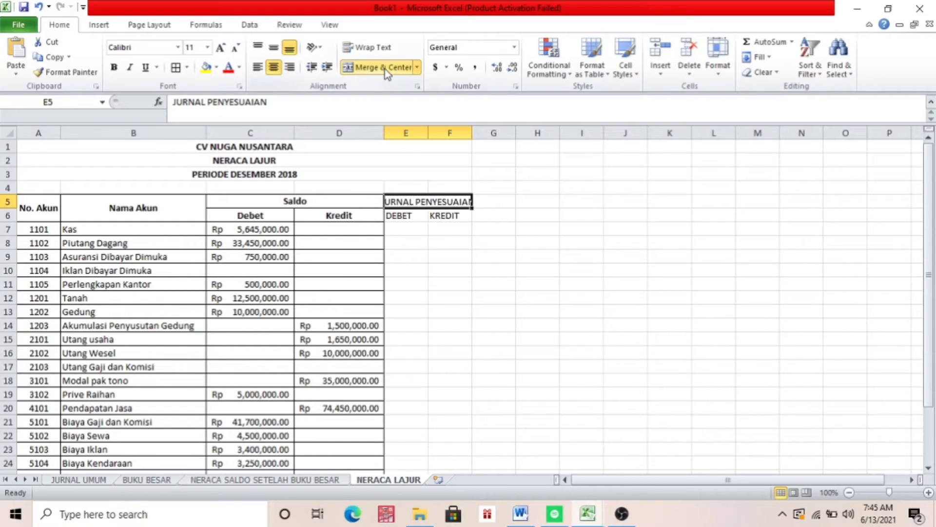
Widen column E to about the width of the Saldo Debet column
{"action": "left_click", "coordinate": [417, 213]}
{"action": "left_click", "coordinate": [417, 147]}
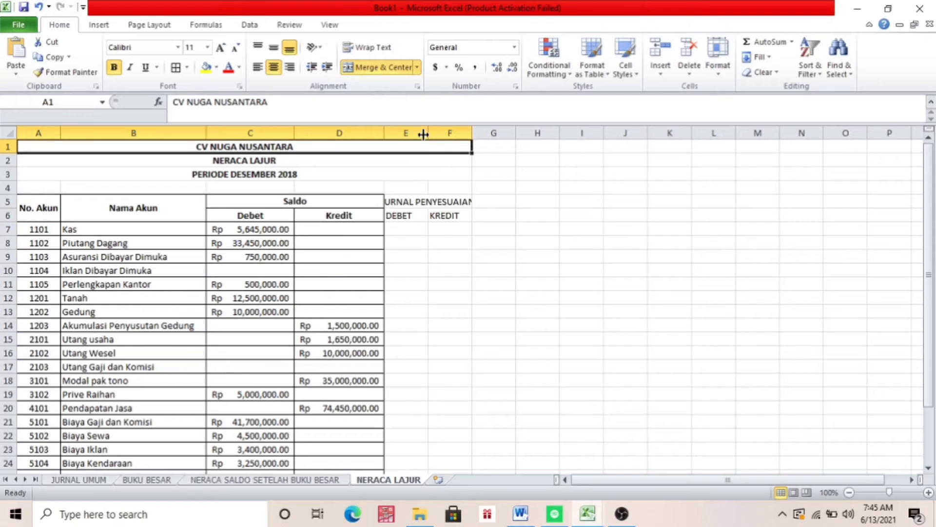
{"action": "left_click", "coordinate": [421, 132]}
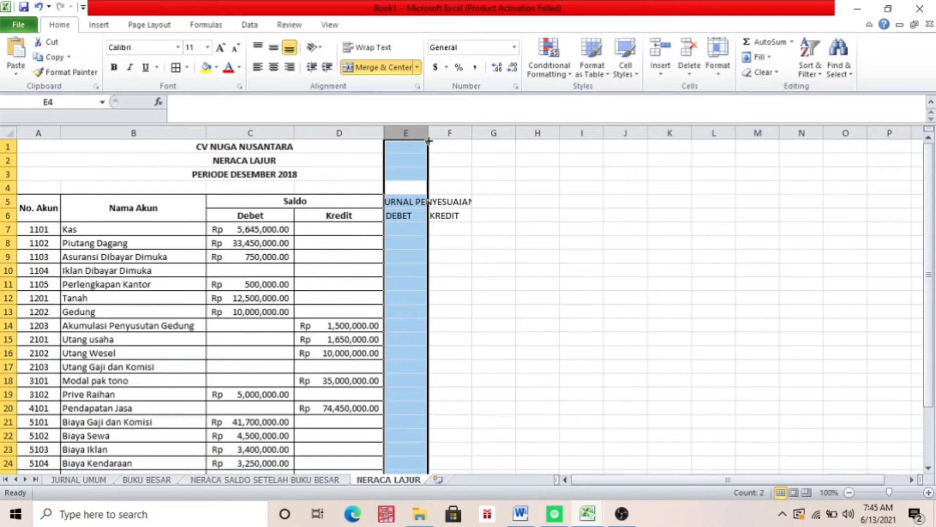
{"action": "left_click_drag", "start_coordinate": [429, 141], "coordinate": [472, 139]}
{"action": "left_click", "coordinate": [469, 291]}
{"action": "left_click", "coordinate": [501, 141]}
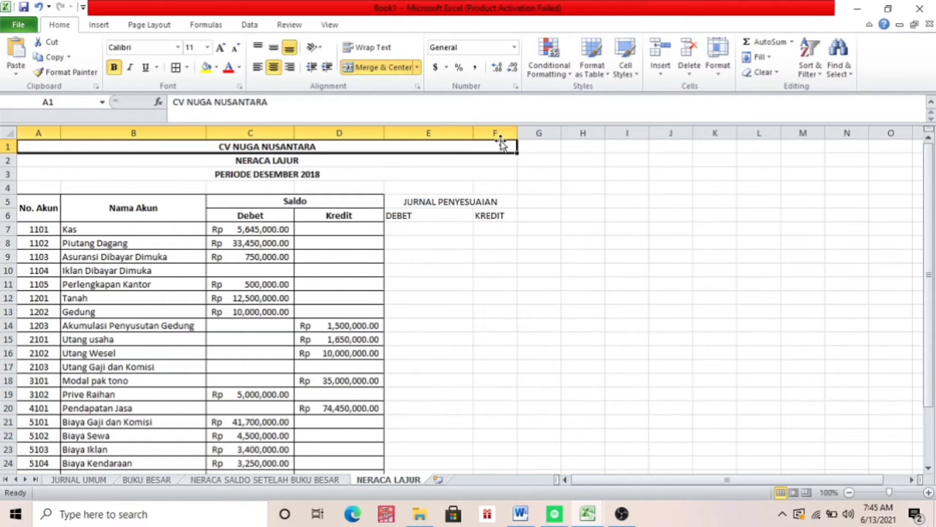
{"action": "left_click", "coordinate": [503, 134]}
{"action": "left_click_drag", "start_coordinate": [516, 142], "coordinate": [547, 149]}
{"action": "left_click", "coordinate": [431, 251]}
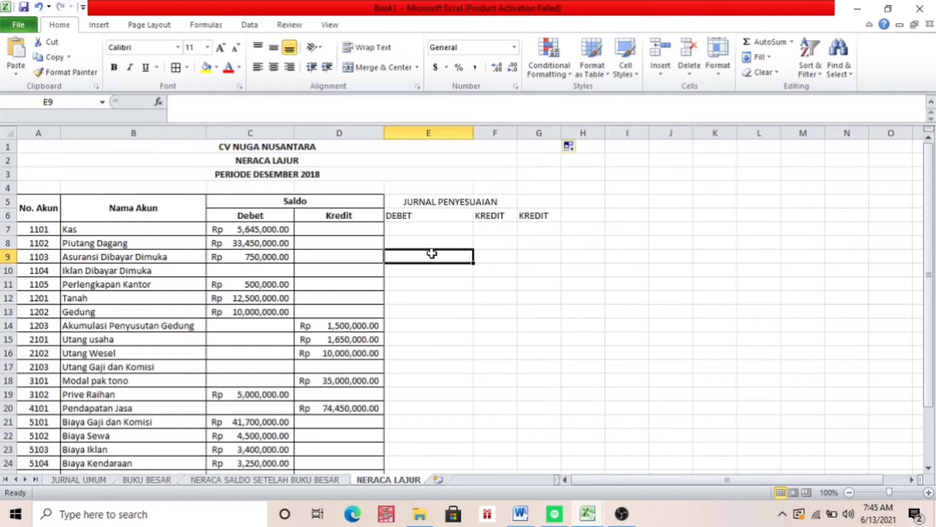
{"action": "left_click", "coordinate": [529, 218]}
{"action": "key", "text": "BackSpace"}
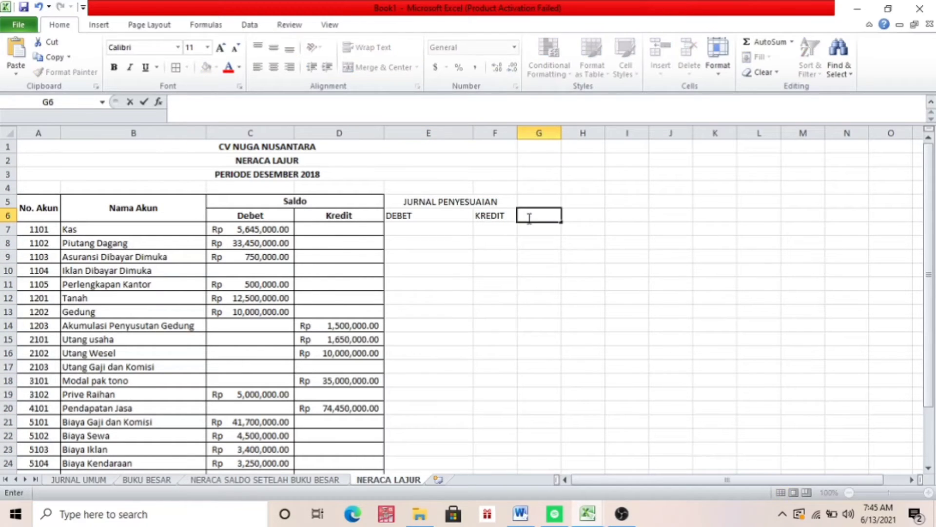
{"action": "left_click", "coordinate": [495, 227]}
Widen column F, which holds the KREDIT subheading, to about the same width as column E
{"action": "left_click", "coordinate": [497, 214]}
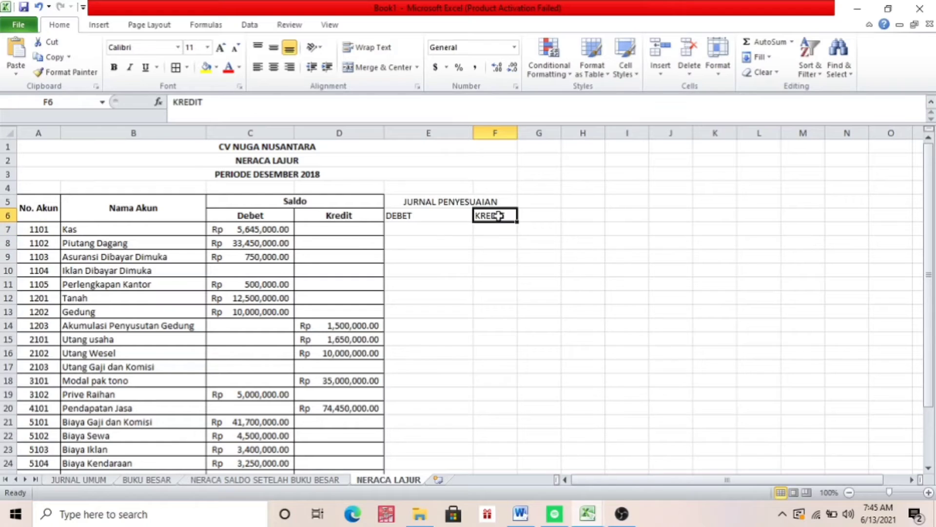
{"action": "left_click_drag", "start_coordinate": [518, 136], "coordinate": [563, 136]}
{"action": "left_click", "coordinate": [455, 217]}
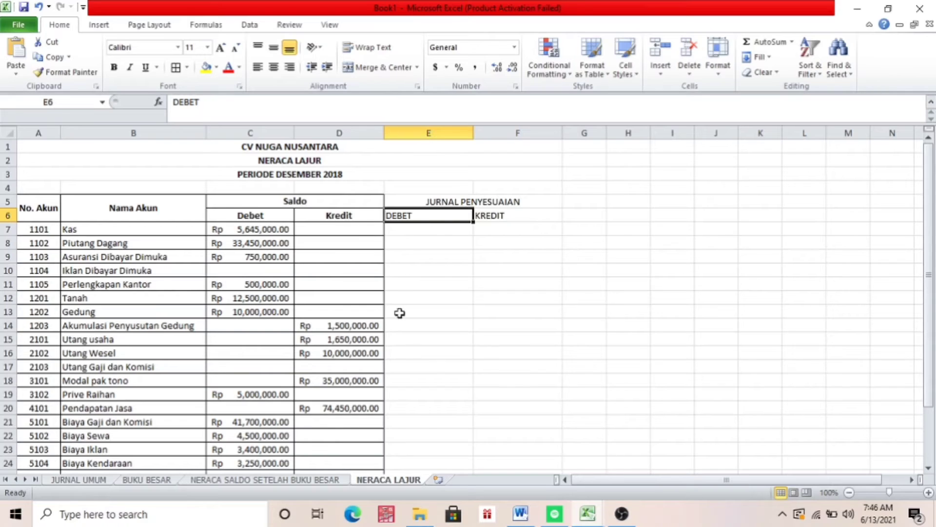
Examine the adjusting entries in JURNAL PENYESUAIAN and the NERACA LAJUR layout in the TUGAS UTS LAB AKUNTANSI workbook, and return to Book1
{"action": "left_click", "coordinate": [586, 513]}
{"action": "left_click", "coordinate": [429, 484]}
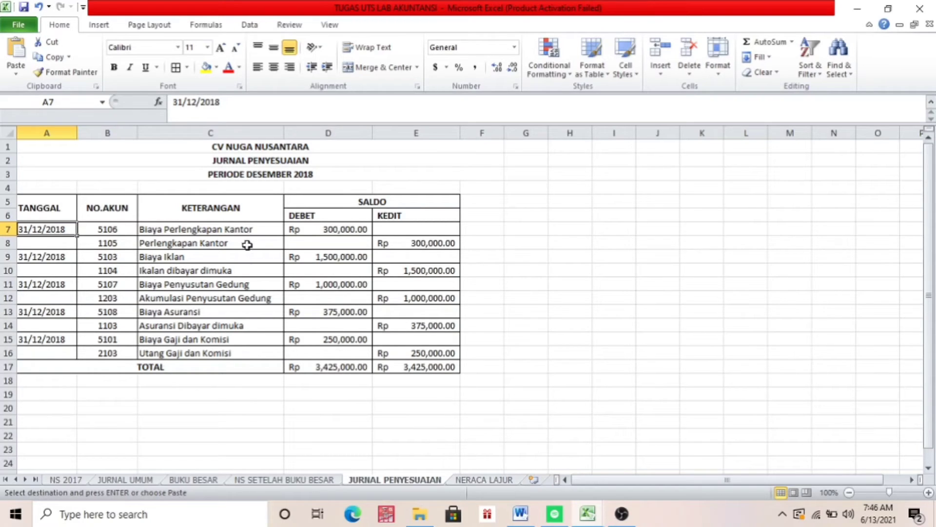
{"action": "left_click", "coordinate": [472, 481]}
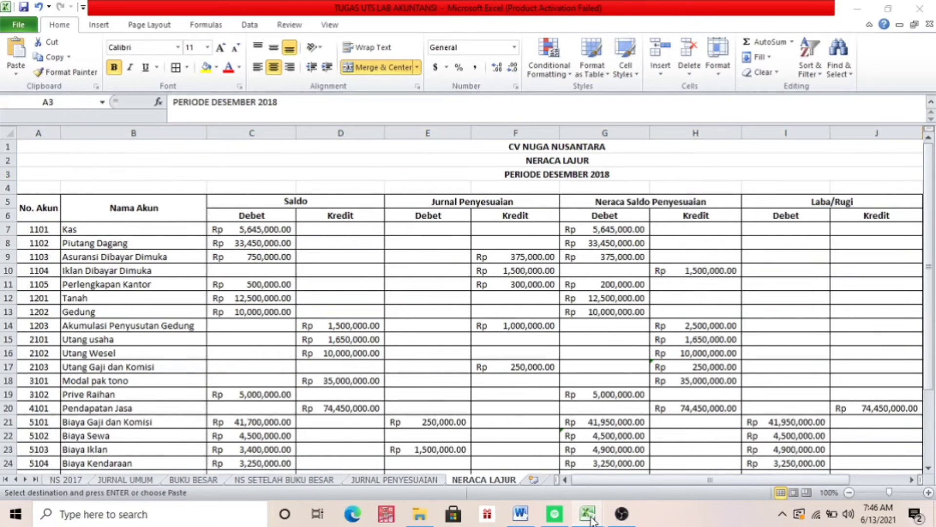
{"action": "mouse_move", "coordinate": [588, 514]}
{"action": "left_click", "coordinate": [640, 472]}
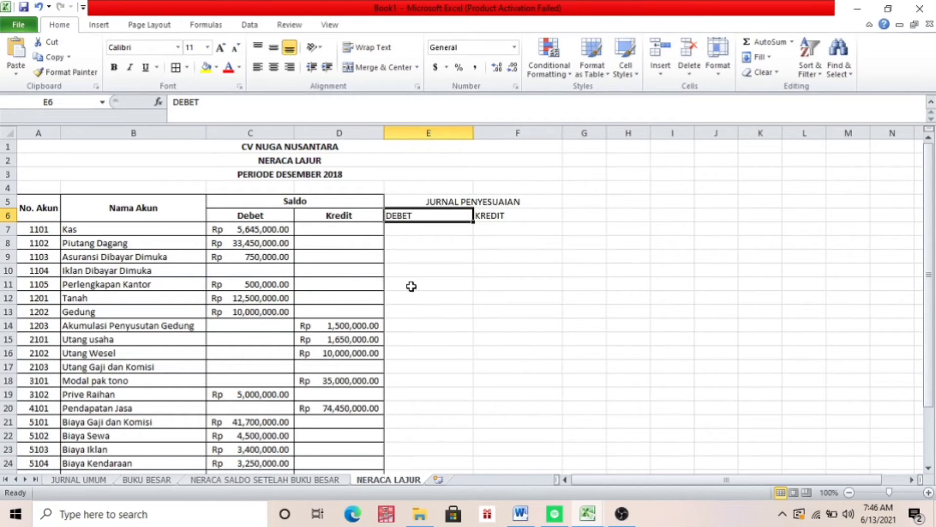
{"action": "left_click", "coordinate": [588, 514]}
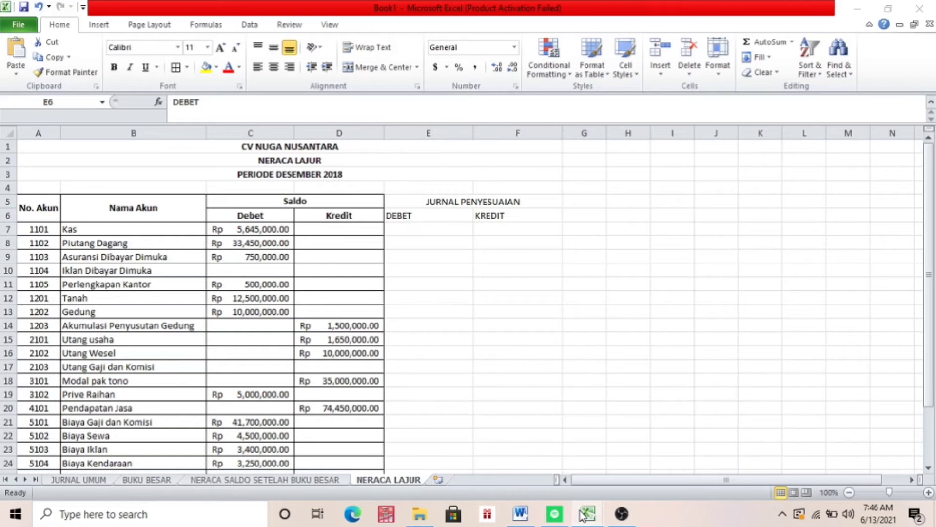
{"action": "left_click", "coordinate": [531, 467]}
{"action": "left_click", "coordinate": [426, 480]}
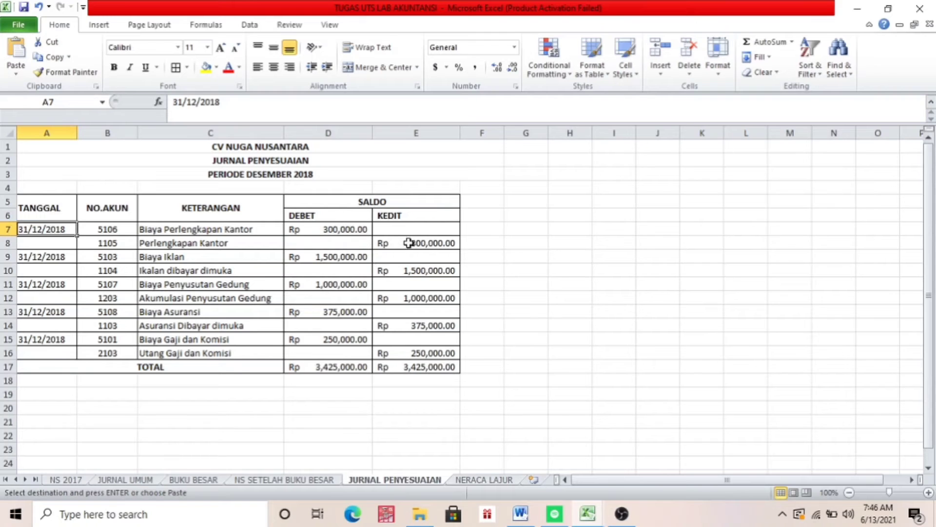
{"action": "left_click", "coordinate": [588, 513]}
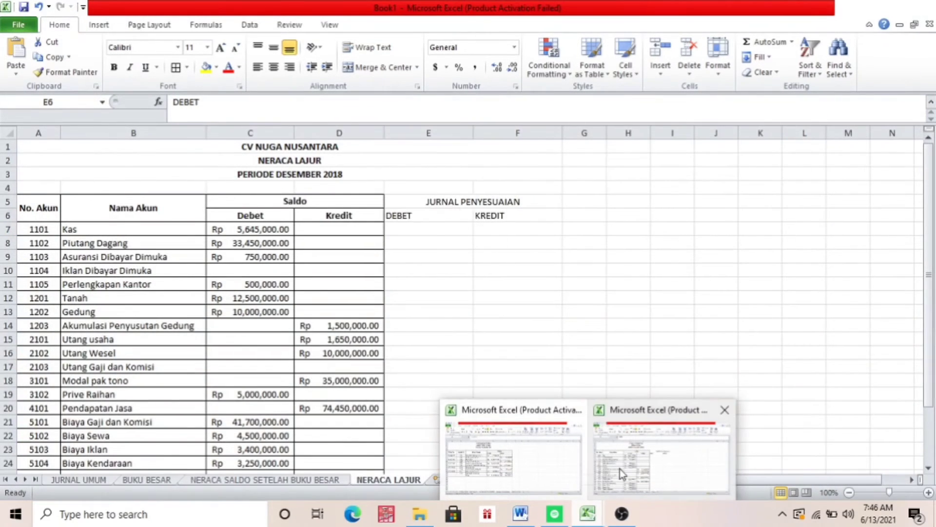
{"action": "left_click", "coordinate": [621, 490]}
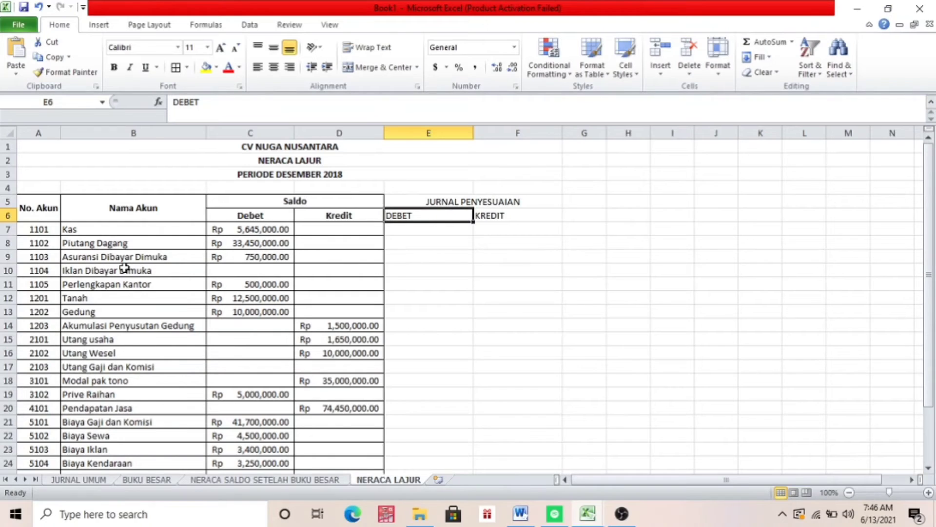
Enter 3000000 in F11 as the JURNAL PENYESUAIAN credit for Perlengkapan Kantor
{"action": "left_click", "coordinate": [498, 286]}
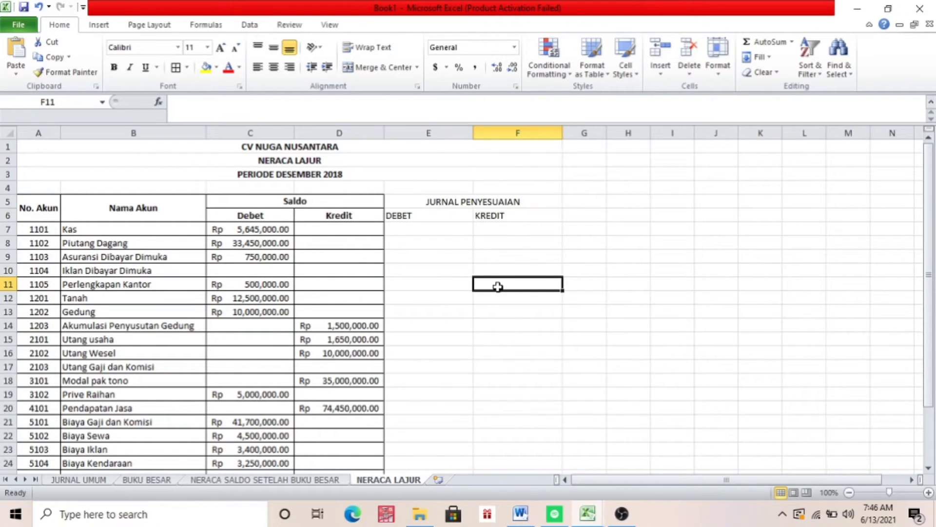
{"action": "type", "text": "3000000"}
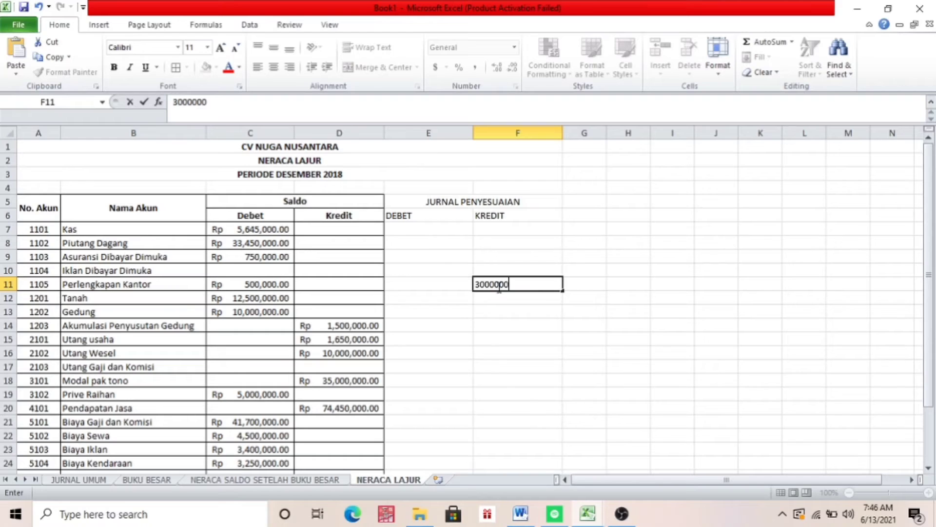
{"action": "key", "text": "Return"}
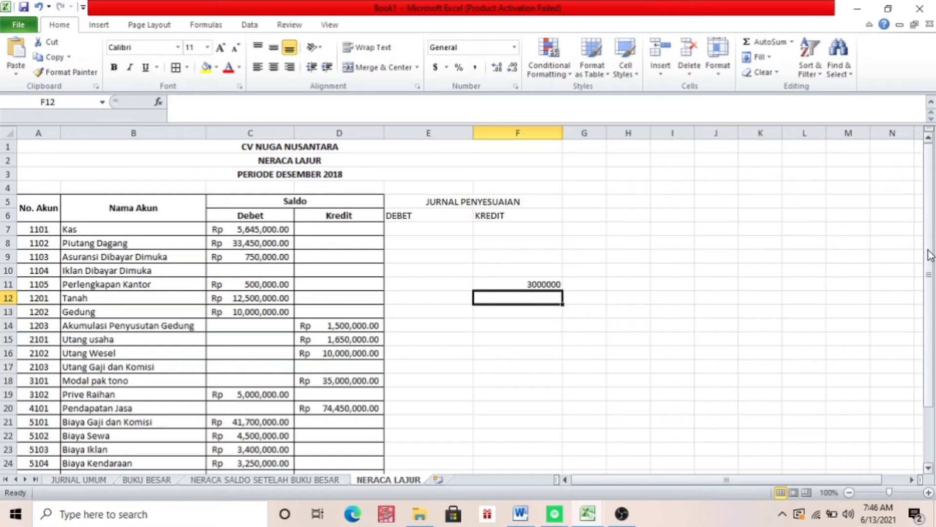
Enter 300000 in E26 as the JURNAL PENYESUAIAN debit for Biaya Perlengkapan Kantor
{"action": "left_click_drag", "start_coordinate": [930, 254], "coordinate": [930, 267]}
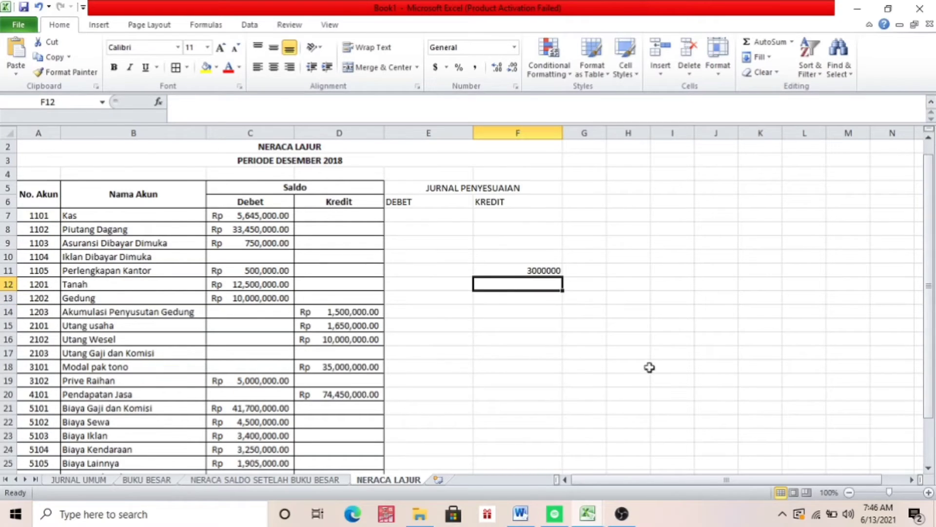
{"action": "key", "text": "Down"}
{"action": "key", "text": "Down"}
{"action": "key", "text": "Down"}
{"action": "key", "text": "Down"}
{"action": "key", "text": "Down"}
{"action": "key", "text": "Down"}
{"action": "key", "text": "Down"}
{"action": "key", "text": "Down"}
{"action": "key", "text": "Down"}
{"action": "key", "text": "Down"}
{"action": "key", "text": "Down"}
{"action": "key", "text": "Down"}
{"action": "key", "text": "Down"}
{"action": "key", "text": "Down"}
{"action": "key", "text": "Down"}
{"action": "key", "text": "Down"}
{"action": "key", "text": "Down"}
{"action": "key", "text": "Down"}
{"action": "key", "text": "Down"}
{"action": "key", "text": "Down"}
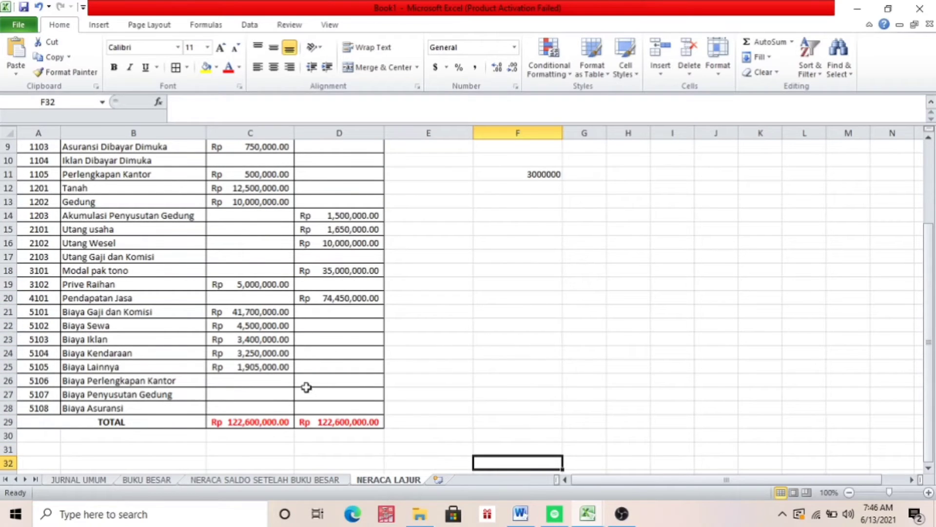
{"action": "left_click", "coordinate": [418, 380]}
{"action": "type", "text": "300000"}
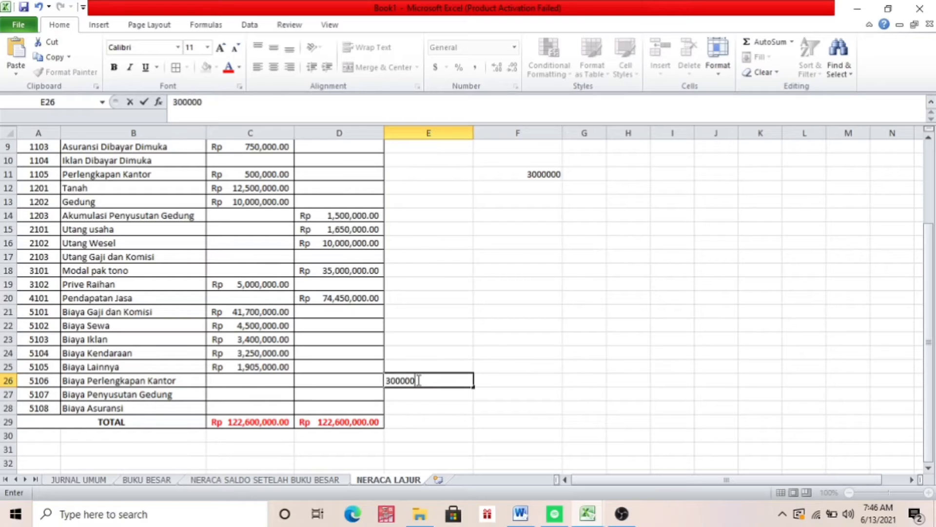
Check the adjusting entries in the TUGAS UTS LAB AKUNTANSI workbook and enter 15000000 in Book1's E23 as the Biaya Iklan debit
{"action": "left_click", "coordinate": [587, 513]}
{"action": "left_click", "coordinate": [537, 480]}
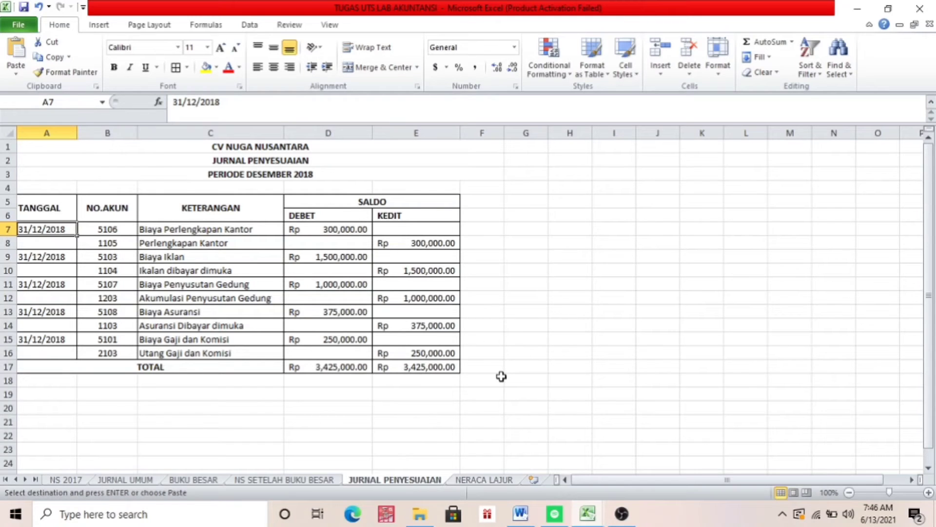
{"action": "left_click", "coordinate": [588, 512]}
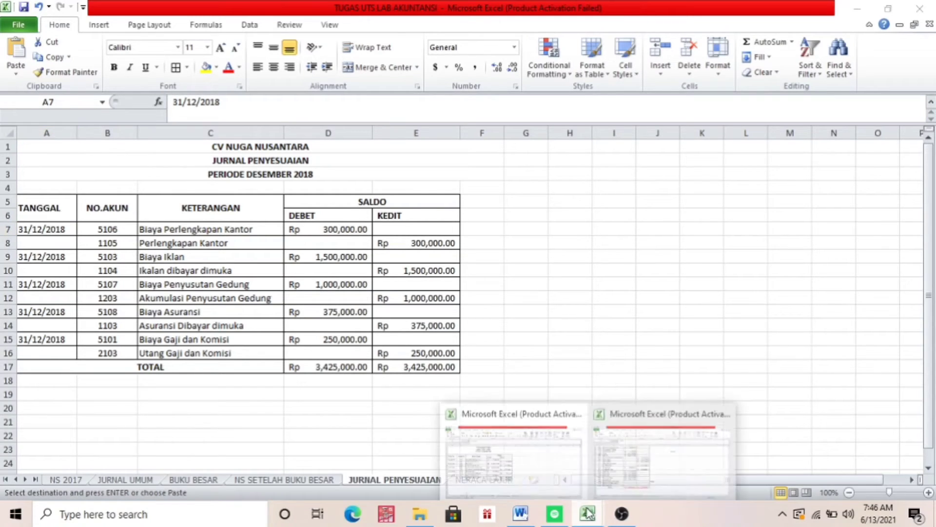
{"action": "left_click", "coordinate": [617, 463]}
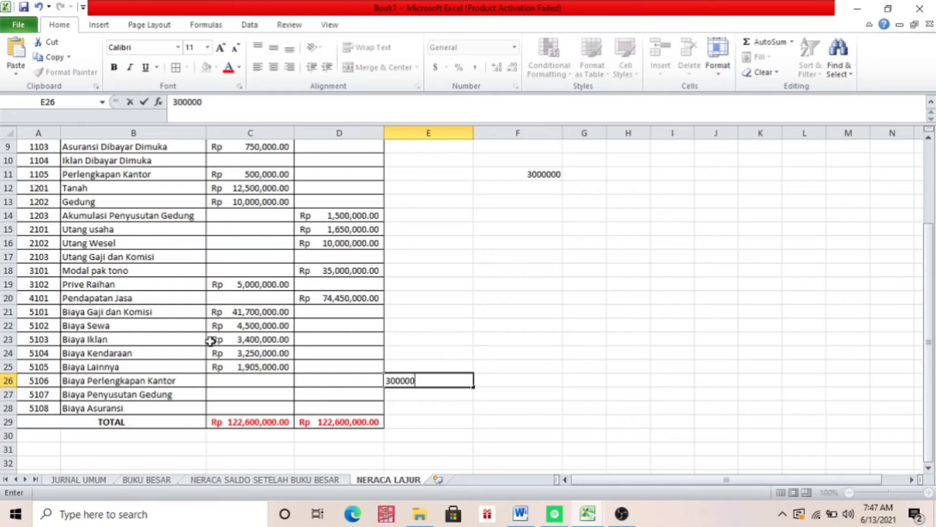
{"action": "left_click", "coordinate": [395, 338]}
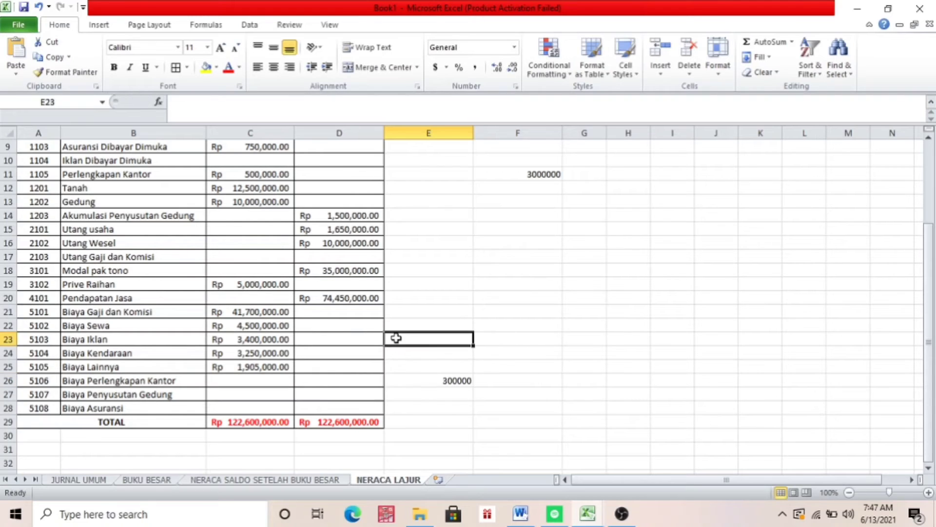
{"action": "type", "text": "15000000"}
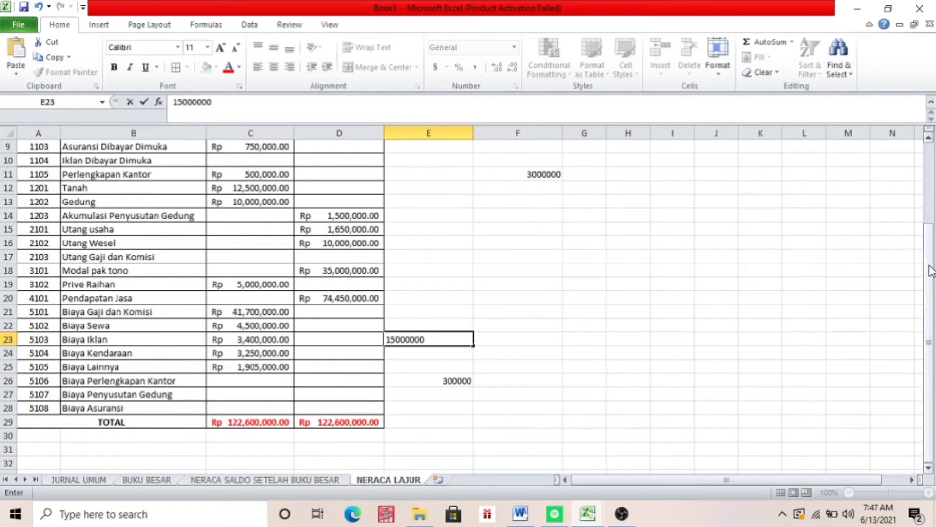
Enter 1500000 in F10 as the JURNAL PENYESUAIAN credit for Iklan Dibayar Dimuka
{"action": "left_click_drag", "start_coordinate": [929, 268], "coordinate": [927, 229]}
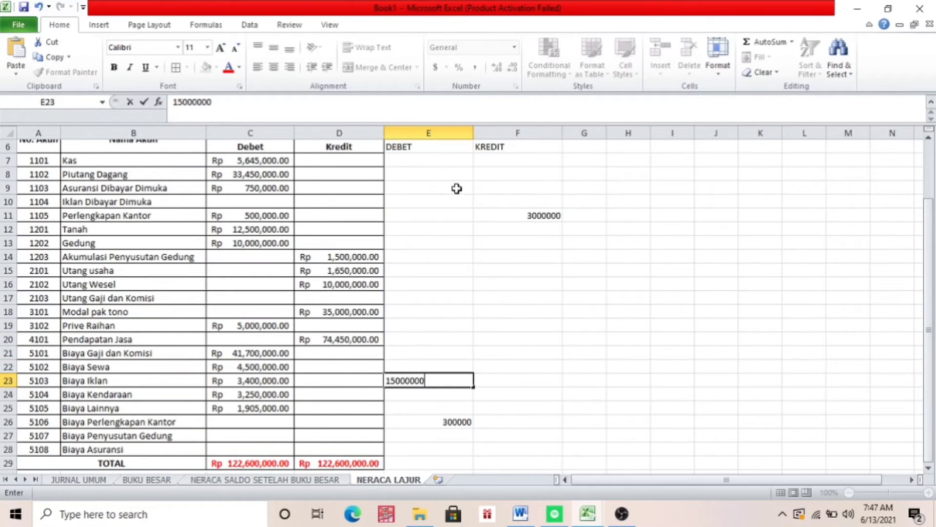
{"action": "left_click", "coordinate": [524, 203]}
{"action": "type", "text": "1500000"}
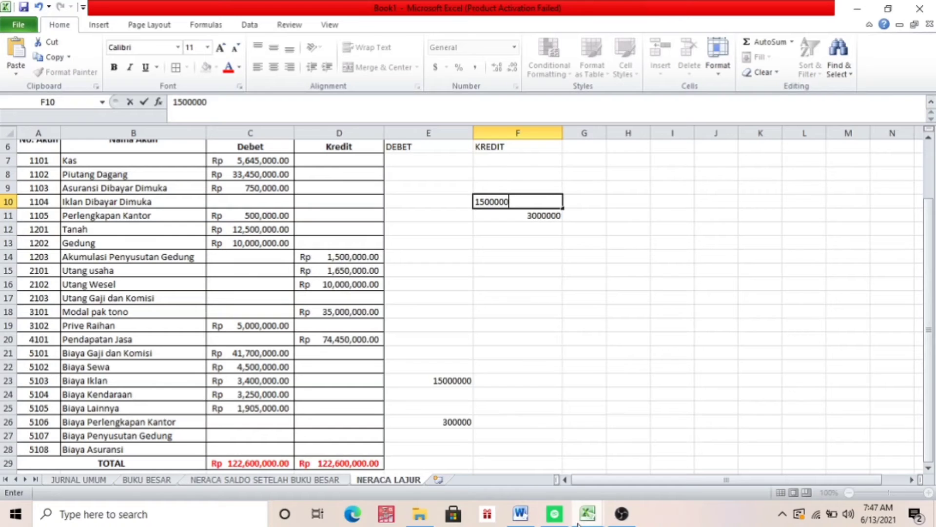
Review the JURNAL PENYESUAIAN entries in the TUGAS UTS LAB AKUNTANSI workbook and return to Book1
{"action": "mouse_move", "coordinate": [581, 521]}
{"action": "left_click", "coordinate": [538, 468]}
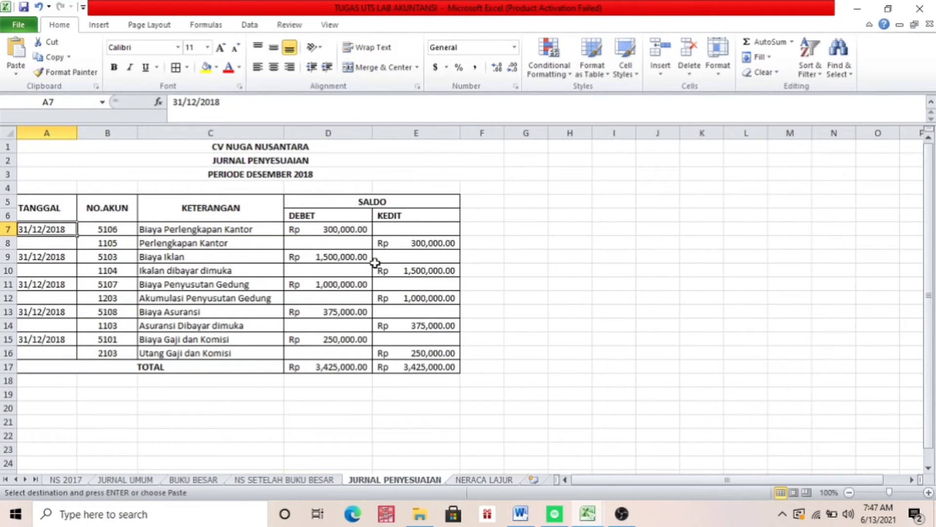
{"action": "mouse_move", "coordinate": [589, 516]}
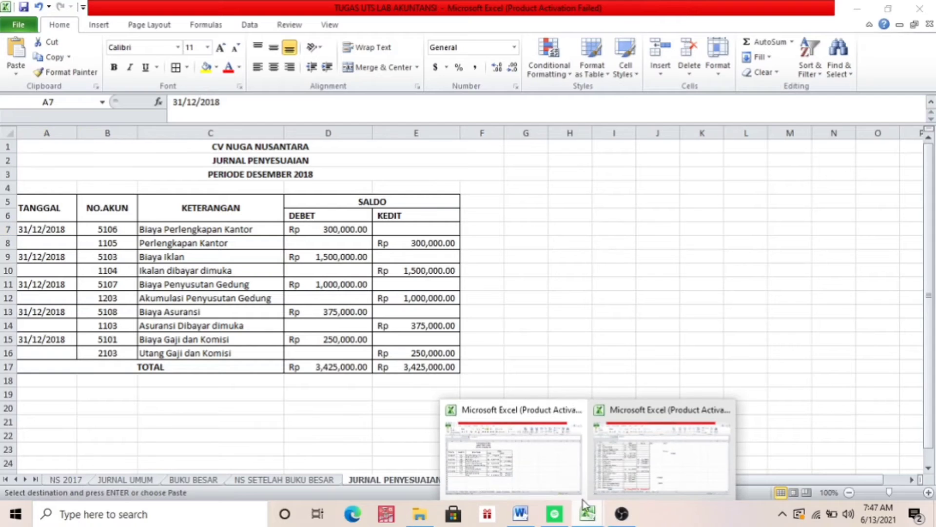
{"action": "left_click", "coordinate": [609, 470]}
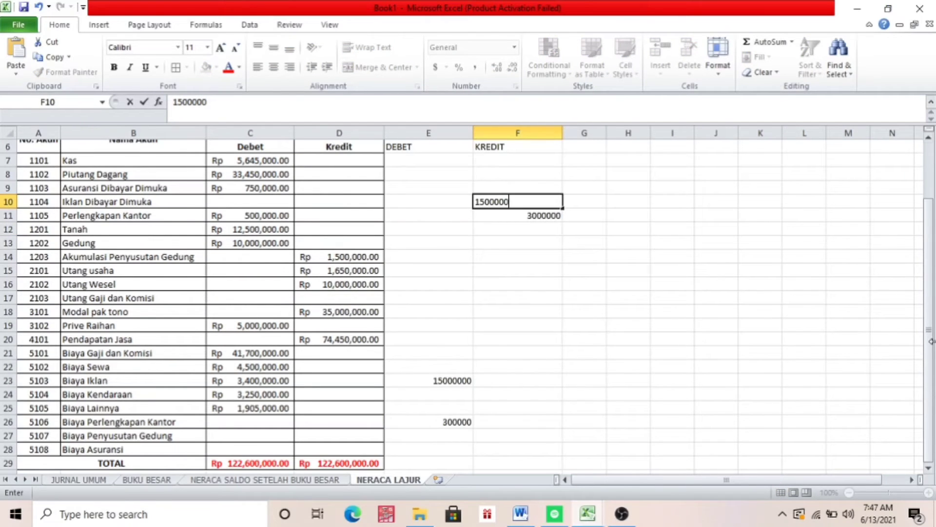
{"action": "left_click_drag", "start_coordinate": [929, 331], "coordinate": [921, 289]}
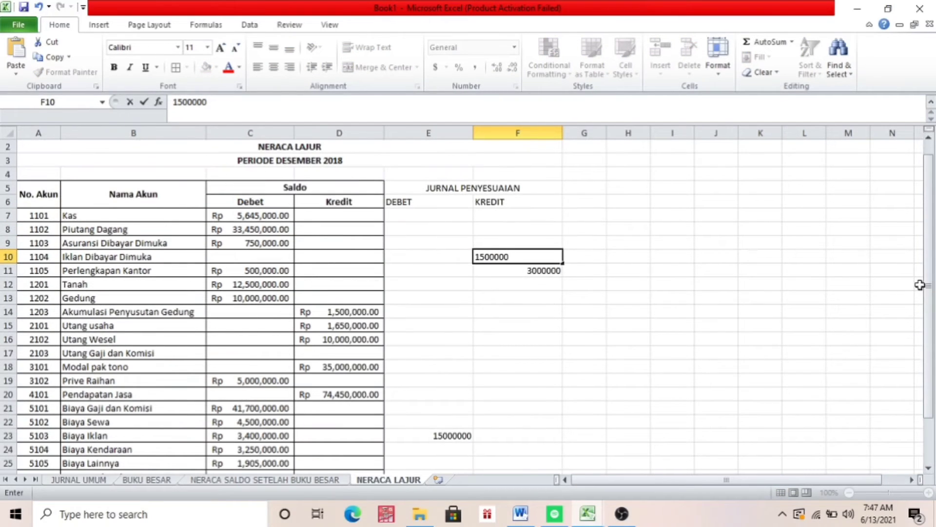
Switch to the TUGAS UTS LAB AKUNTANSI workbook and open its NERACA LAJUR sheet
{"action": "mouse_move", "coordinate": [588, 515]}
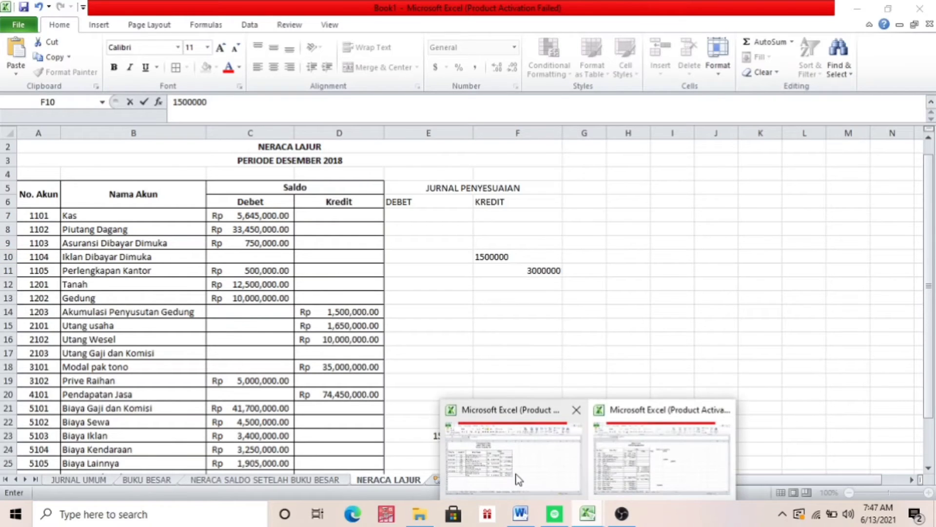
{"action": "left_click", "coordinate": [516, 481]}
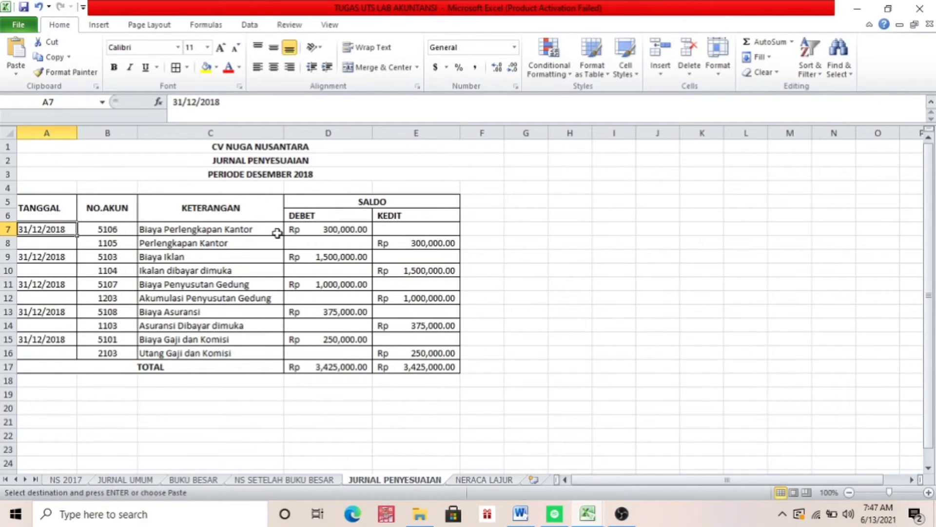
{"action": "left_click", "coordinate": [330, 482]}
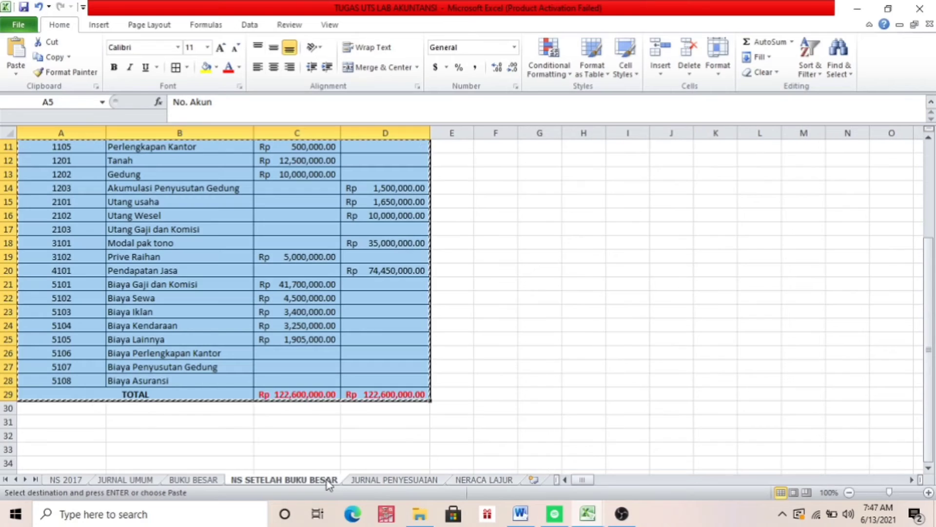
{"action": "left_click", "coordinate": [466, 481]}
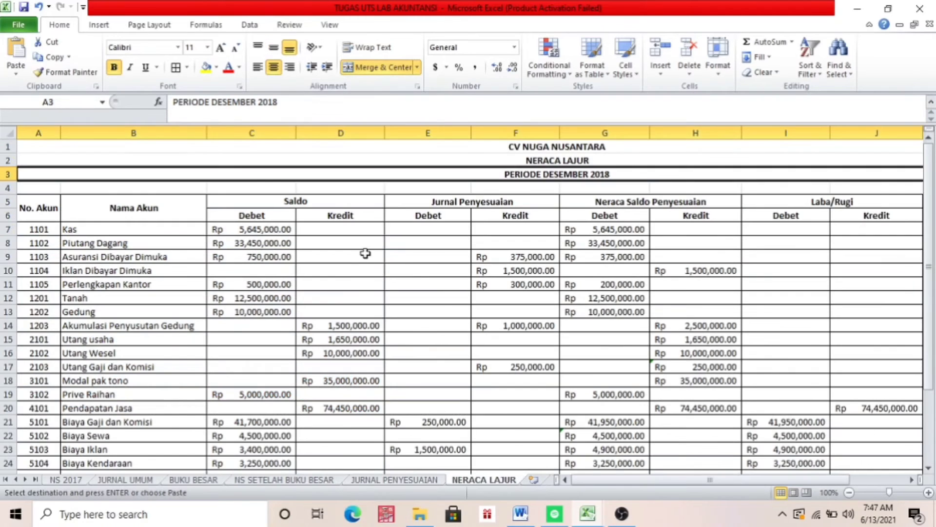
Copy the Jurnal Penyesuaian debit and credit amounts in E7:F28, leaving out the TOTAL row
{"action": "left_click", "coordinate": [458, 231]}
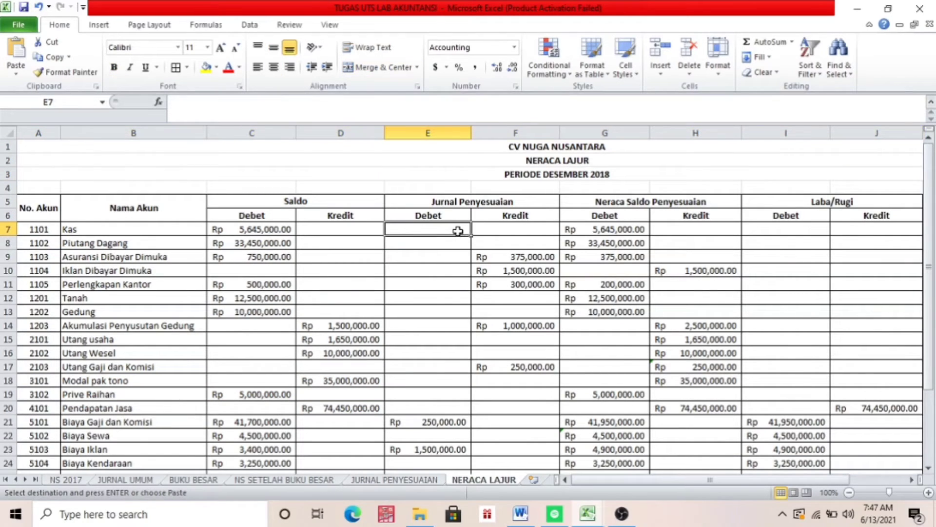
{"action": "key", "text": "shift+Right"}
{"action": "key", "text": "shift+Down"}
{"action": "key", "text": "shift+Down"}
{"action": "key", "text": "shift+Down"}
{"action": "key", "text": "shift+Down"}
{"action": "key", "text": "shift+Down"}
{"action": "key", "text": "shift+Down"}
{"action": "key", "text": "shift+Down"}
{"action": "key", "text": "shift+Down"}
{"action": "key", "text": "shift+Down"}
{"action": "key", "text": "shift+Down"}
{"action": "key", "text": "shift+Down"}
{"action": "key", "text": "shift+Down"}
{"action": "key", "text": "shift+Down"}
{"action": "key", "text": "shift+Down"}
{"action": "key", "text": "shift+Down"}
{"action": "key", "text": "shift+Down"}
{"action": "key", "text": "shift+Down"}
{"action": "key", "text": "shift+Down"}
{"action": "key", "text": "shift+Down"}
{"action": "key", "text": "shift+Down"}
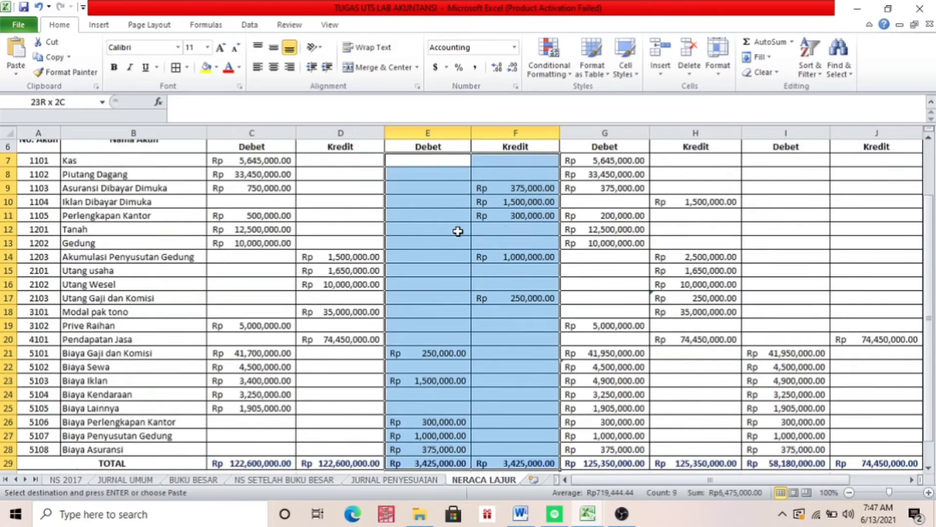
{"action": "key", "text": "shift+Down"}
{"action": "key", "text": "shift+Up"}
{"action": "key", "text": "shift+Up"}
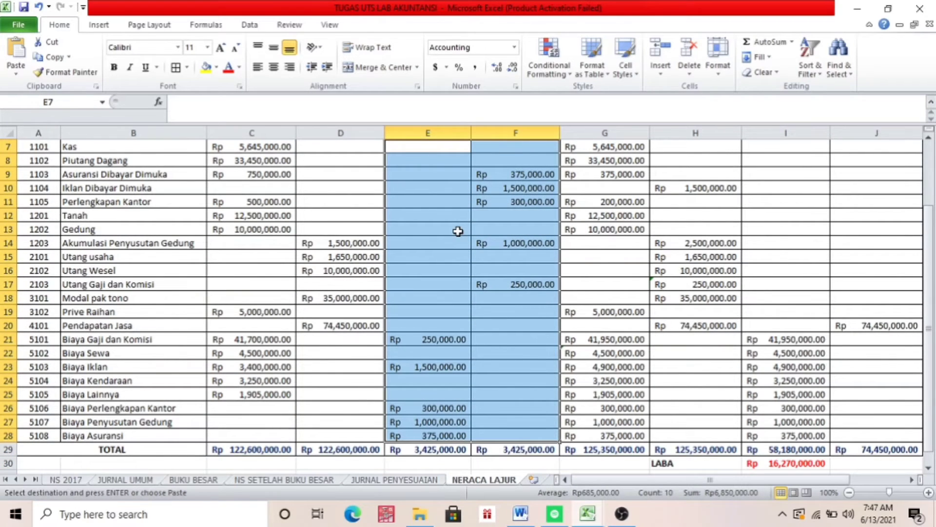
Paste the copied adjustment amounts into Book1's NERACA LAJUR sheet starting at E7
{"action": "left_click", "coordinate": [587, 513]}
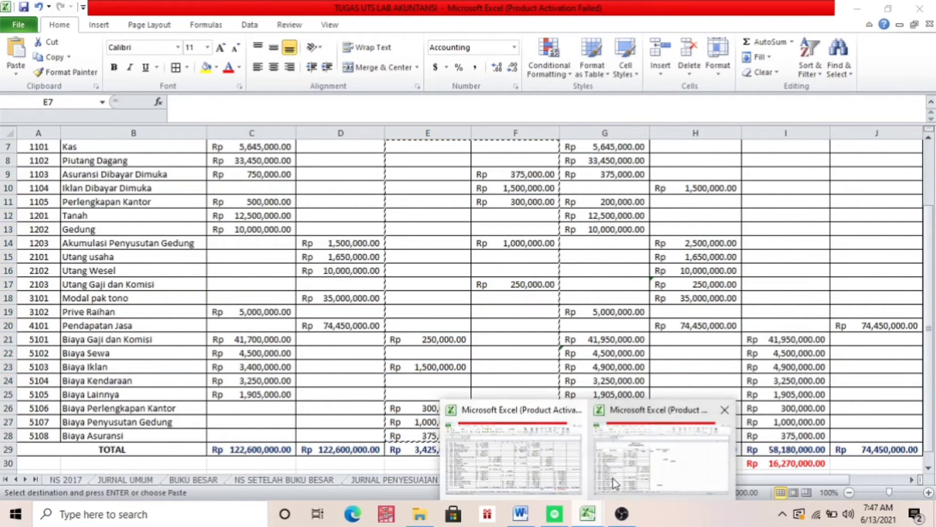
{"action": "left_click", "coordinate": [614, 483]}
{"action": "left_click", "coordinate": [438, 215]}
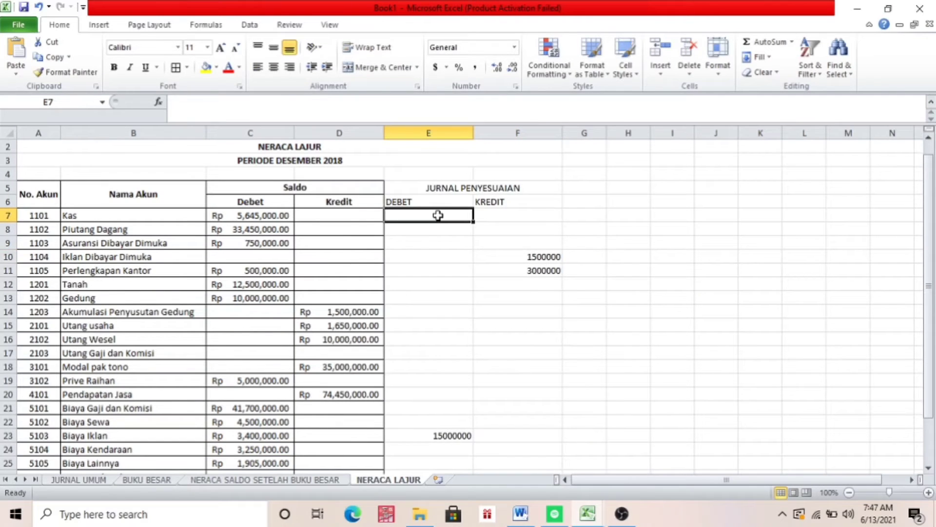
{"action": "key", "text": "ctrl+v"}
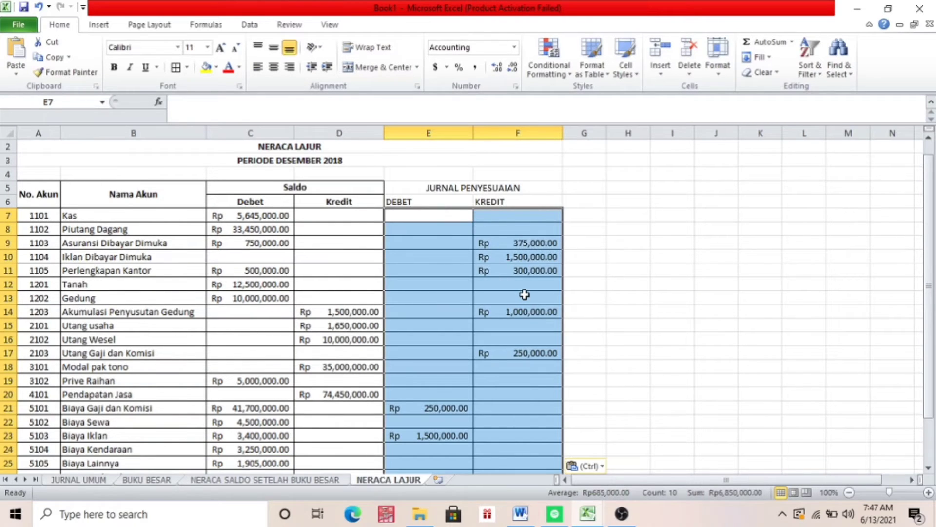
Total the JURNAL PENYESUAIAN debit column in E29 with =SUM(E7:E28)
{"action": "key", "text": "Down"}
{"action": "key", "text": "Down"}
{"action": "key", "text": "Down"}
{"action": "key", "text": "Down"}
{"action": "key", "text": "Down"}
{"action": "key", "text": "Down"}
{"action": "key", "text": "Down"}
{"action": "key", "text": "Down"}
{"action": "key", "text": "Down"}
{"action": "key", "text": "Down"}
{"action": "key", "text": "Down"}
{"action": "key", "text": "Down"}
{"action": "key", "text": "Down"}
{"action": "key", "text": "Down"}
{"action": "key", "text": "Down"}
{"action": "key", "text": "Down"}
{"action": "key", "text": "Down"}
{"action": "key", "text": "Down"}
{"action": "key", "text": "Down"}
{"action": "key", "text": "Down"}
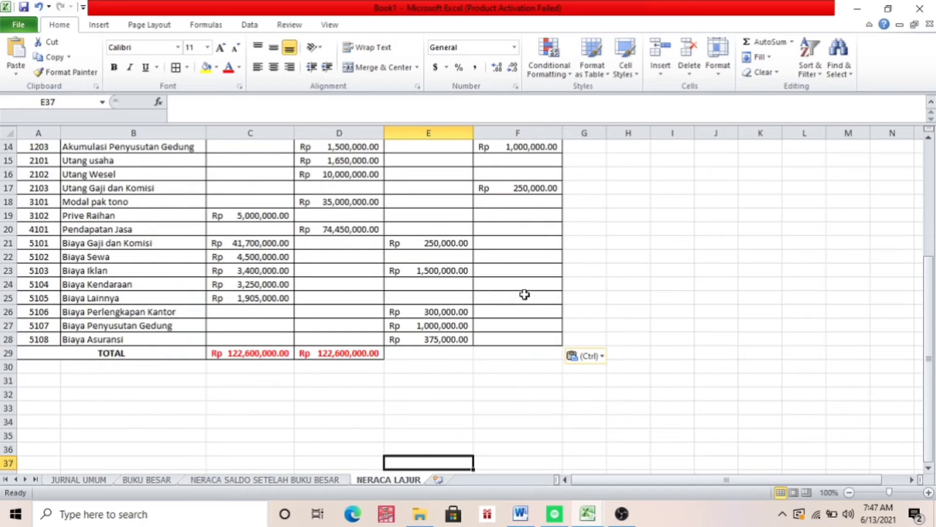
{"action": "left_click", "coordinate": [438, 354]}
{"action": "type", "text": "=SUM"}
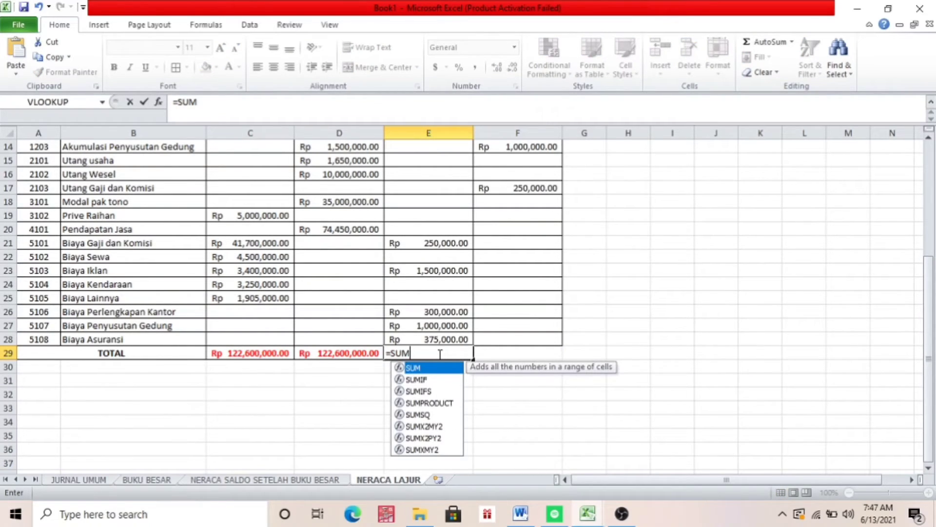
{"action": "type", "text": "("}
{"action": "left_click", "coordinate": [436, 337]}
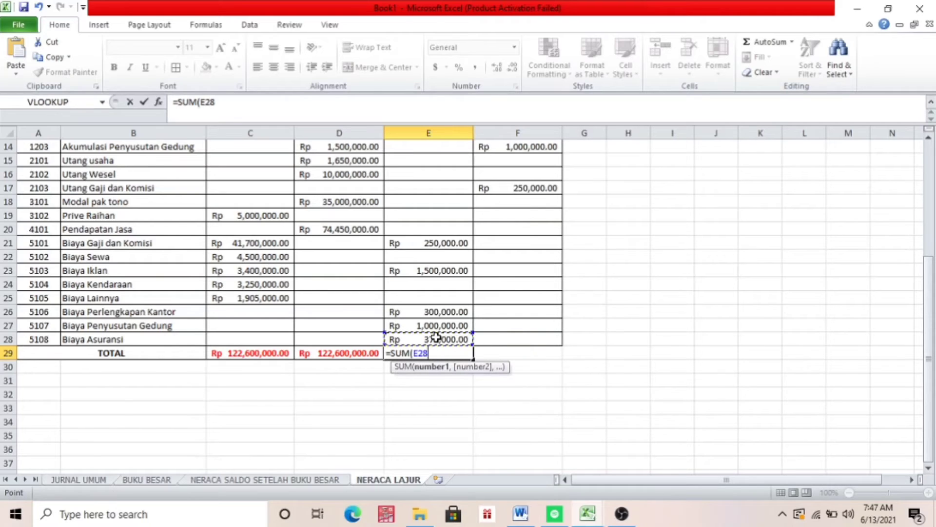
{"action": "mouse_move", "coordinate": [436, 336]}
{"action": "left_mouse_down"}
{"action": "mouse_move", "coordinate": [436, 328]}
{"action": "mouse_move", "coordinate": [436, 336]}
{"action": "left_mouse_up"}
{"action": "key", "text": "shift+Up"}
{"action": "key", "text": "shift+Up"}
{"action": "key", "text": "shift+Up"}
{"action": "key", "text": "shift+Up"}
{"action": "key", "text": "shift+Up"}
{"action": "key", "text": "Up"}
{"action": "key", "text": "Up"}
{"action": "key", "text": "Up"}
{"action": "key", "text": "Up"}
{"action": "key", "text": "Up"}
{"action": "key", "text": "Up"}
{"action": "key", "text": "Up"}
{"action": "key", "text": "Up"}
{"action": "key", "text": "Up"}
{"action": "key", "text": "Up"}
{"action": "key", "text": "Up"}
{"action": "key", "text": "Up"}
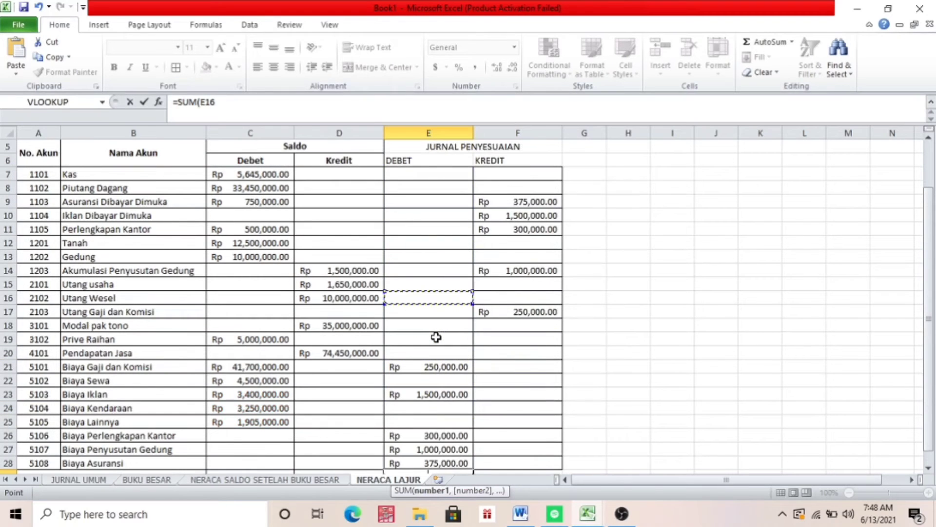
{"action": "left_click", "coordinate": [428, 178]}
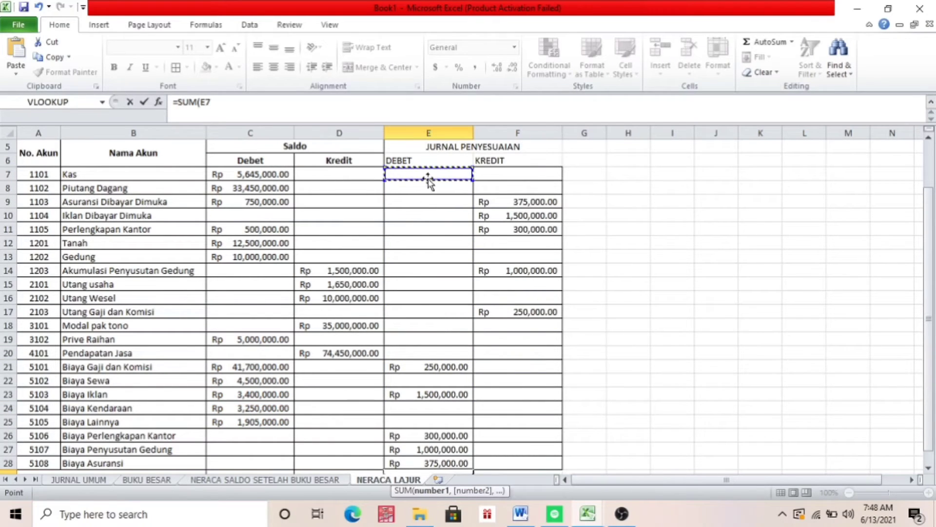
{"action": "key", "text": "shift+Down"}
{"action": "key", "text": "shift+Down"}
{"action": "key", "text": "shift+Down"}
{"action": "key", "text": "shift+Down"}
{"action": "key", "text": "shift+Down"}
{"action": "key", "text": "shift+Down"}
{"action": "key", "text": "shift+Down"}
{"action": "key", "text": "shift+Down"}
{"action": "key", "text": "shift+Down"}
{"action": "key", "text": "shift+Down"}
{"action": "key", "text": "shift+Down"}
{"action": "key", "text": "shift+Down"}
{"action": "key", "text": "shift+Down"}
{"action": "key", "text": "shift+Down"}
{"action": "key", "text": "shift+Down"}
{"action": "key", "text": "shift+Down"}
{"action": "key", "text": "shift+Down"}
{"action": "key", "text": "shift+Down"}
{"action": "key", "text": "shift+Down"}
{"action": "key", "text": "shift+Down"}
{"action": "key", "text": "shift+Down"}
{"action": "key", "text": "shift+Down"}
{"action": "key", "text": "shift+Down"}
{"action": "key", "text": "shift+Down"}
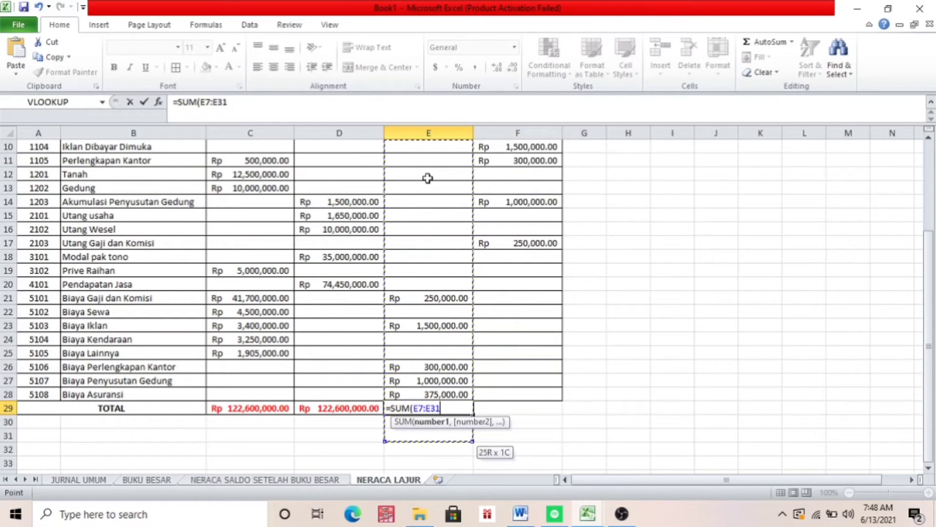
{"action": "key", "text": "shift+Up"}
{"action": "key", "text": "shift+Up"}
{"action": "key", "text": "shift+Up"}
{"action": "type", "text": ")"}
{"action": "key", "text": "Return"}
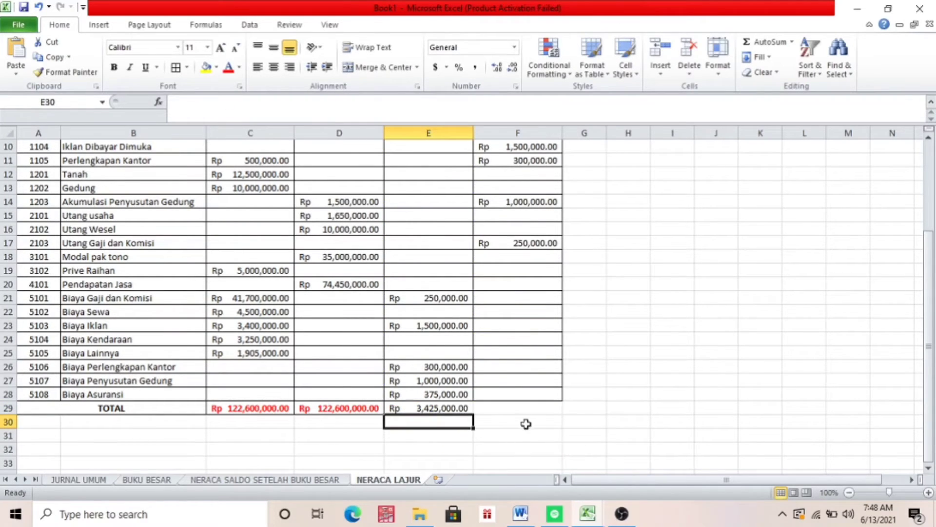
Total the JURNAL PENYESUAIAN credit column in F29 with =SUM(F8:F28)
{"action": "left_click", "coordinate": [513, 406]}
{"action": "type", "text": "-"}
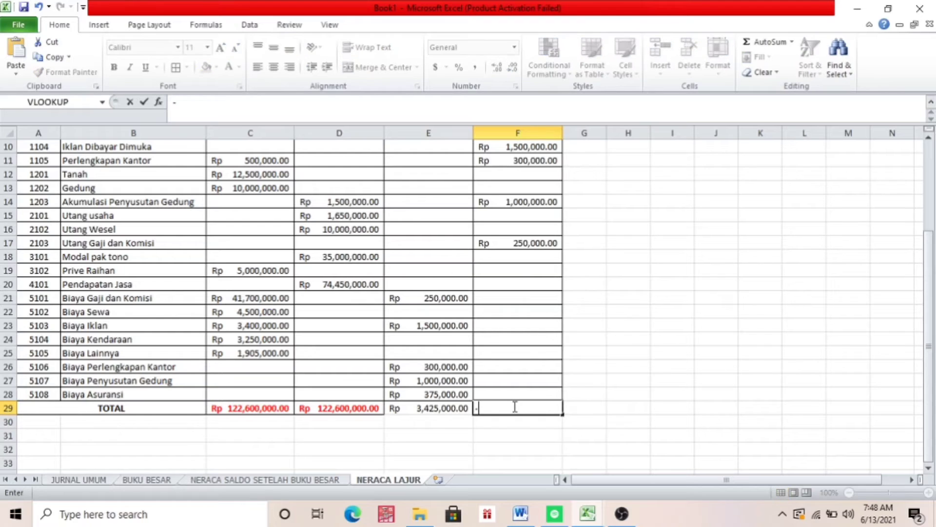
{"action": "key", "text": "Escape"}
{"action": "type", "text": "=SUM("}
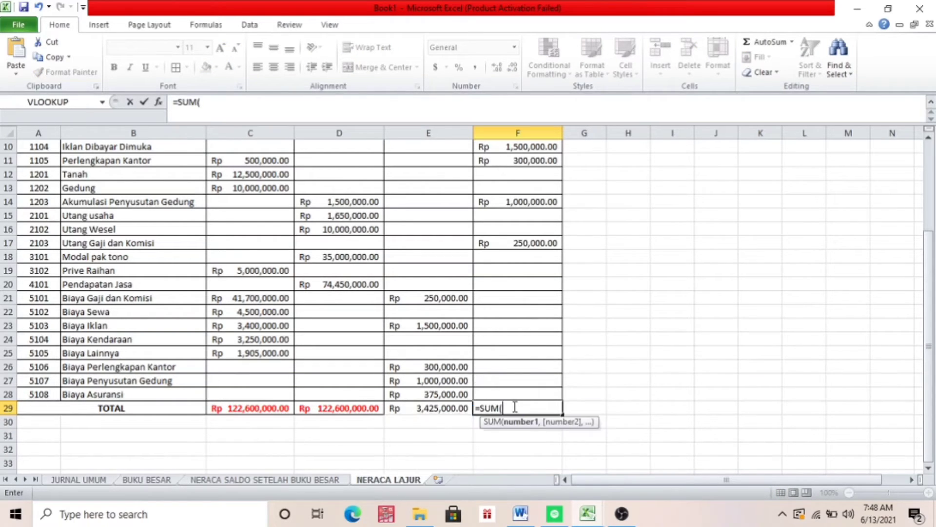
{"action": "scroll", "coordinate": [930, 325], "scroll_direction": "up", "scroll_amount": 3}
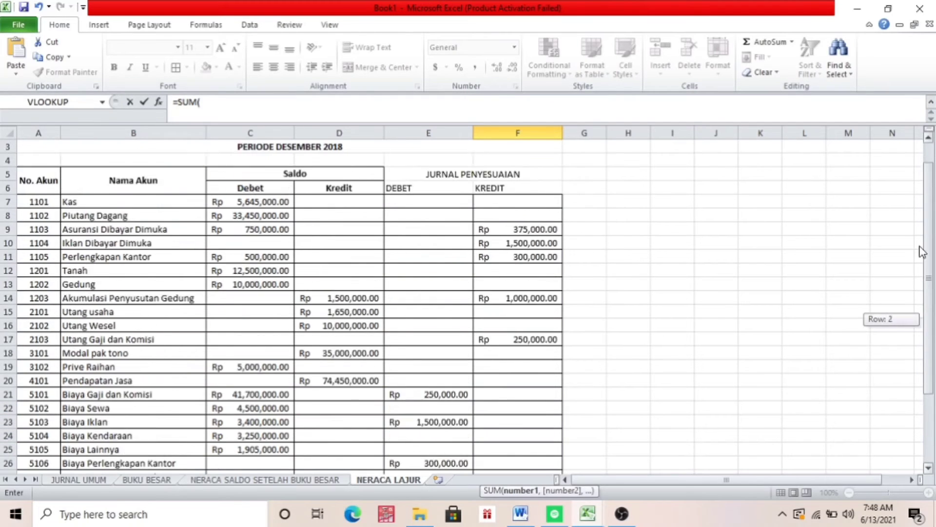
{"action": "left_click_drag", "start_coordinate": [533, 230], "coordinate": [532, 407]}
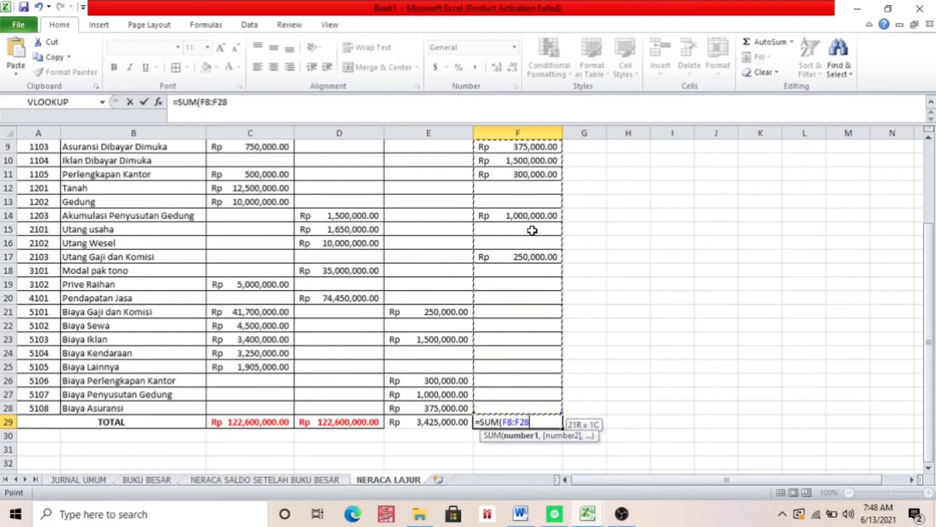
{"action": "type", "text": ")"}
{"action": "key", "text": "Return"}
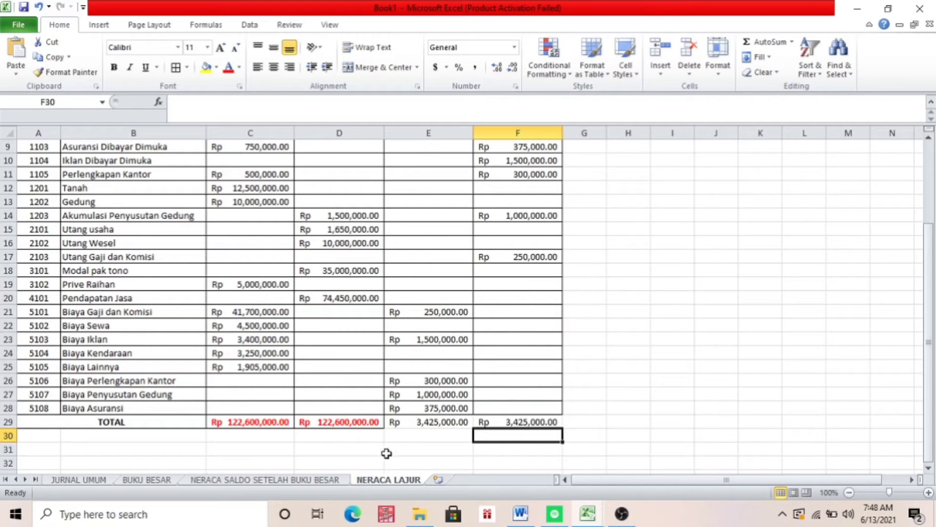
Check the JURNAL PENYESUAIAN sheet's totals in the TUGAS UTS LAB AKUNTANSI workbook, and return to Book1
{"action": "mouse_move", "coordinate": [589, 515]}
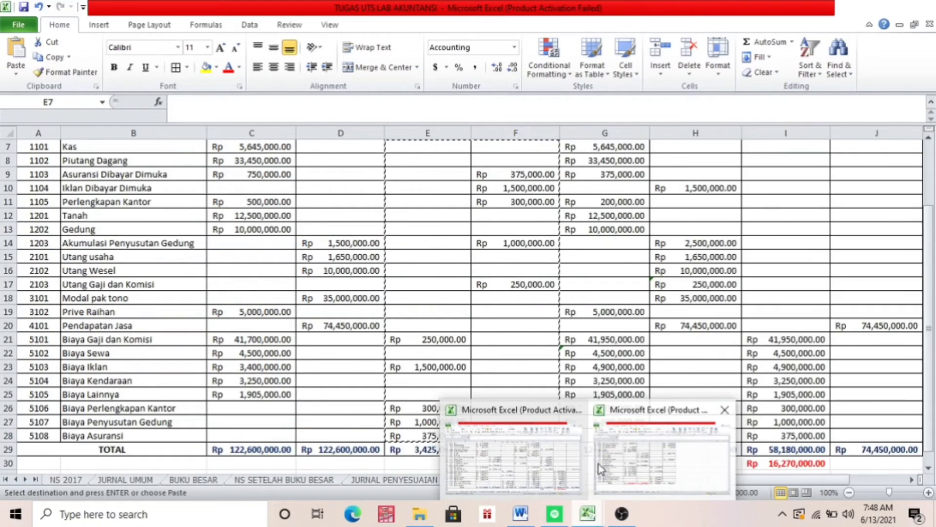
{"action": "left_click", "coordinate": [541, 462]}
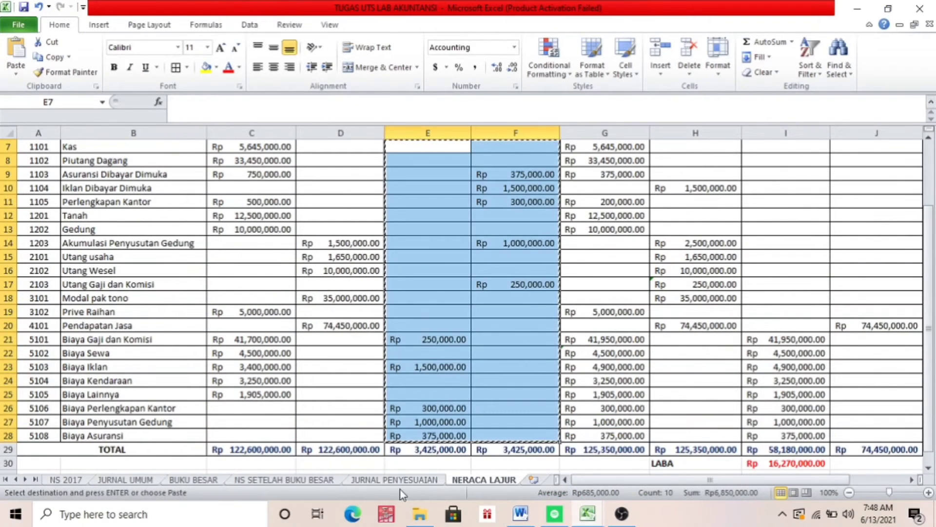
{"action": "left_click", "coordinate": [399, 481]}
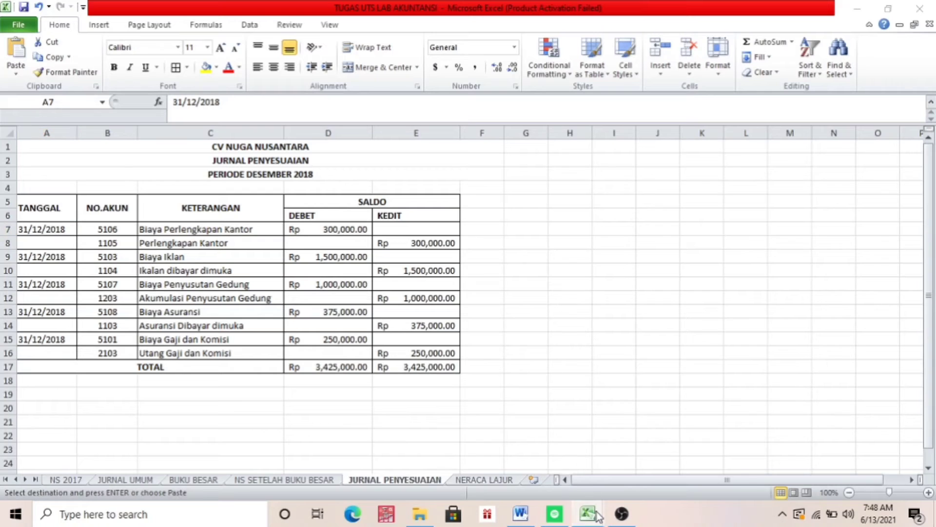
{"action": "mouse_move", "coordinate": [588, 514]}
{"action": "left_click", "coordinate": [628, 481]}
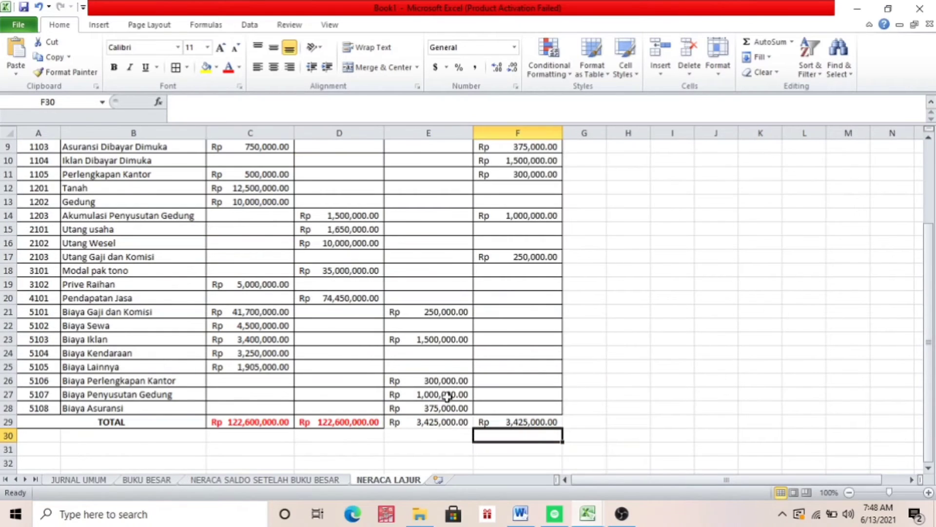
Format the JURNAL PENYESUAIAN debit and credit totals in E29:F29 in bold red
{"action": "left_click", "coordinate": [429, 421]}
{"action": "left_click_drag", "start_coordinate": [429, 422], "coordinate": [517, 422]}
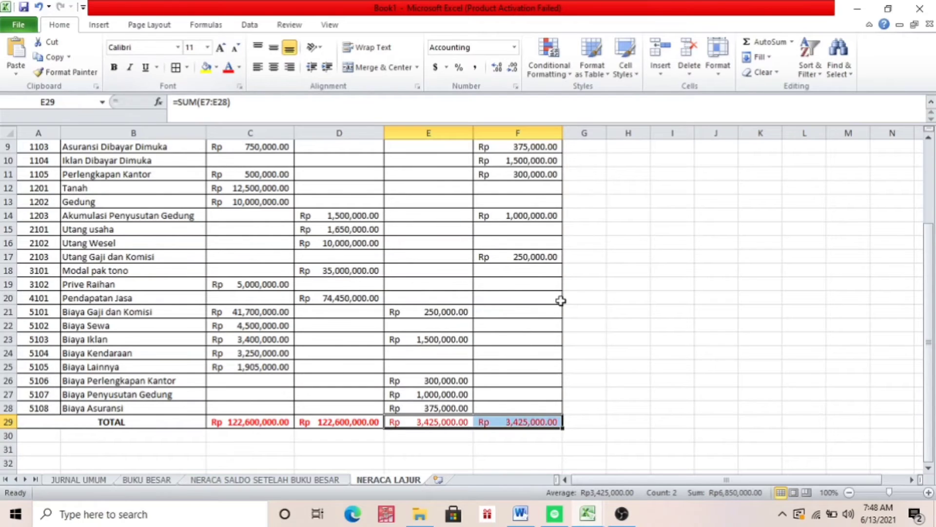
{"action": "left_click", "coordinate": [115, 69]}
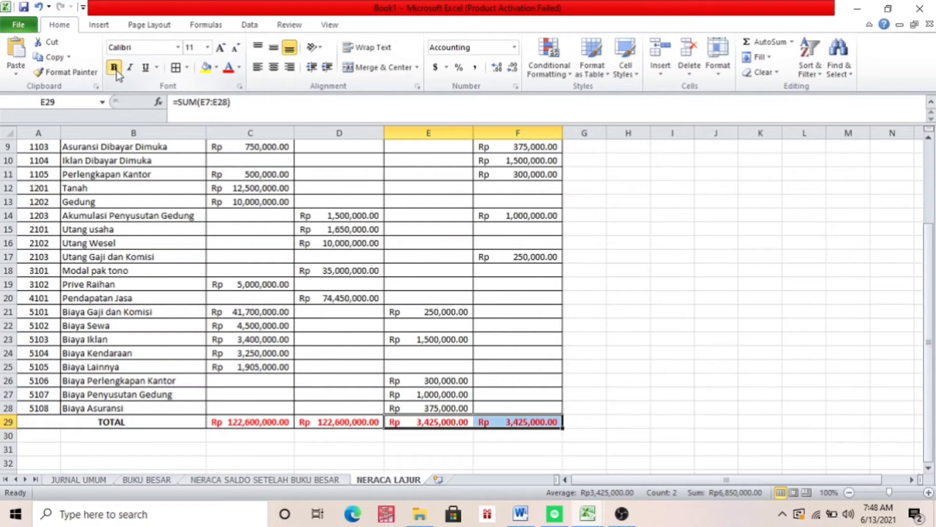
Make the JURNAL PENYESUAIAN, DEBET and KREDIT headings in E5:F6 bold
{"action": "left_click_drag", "start_coordinate": [930, 292], "coordinate": [915, 184]}
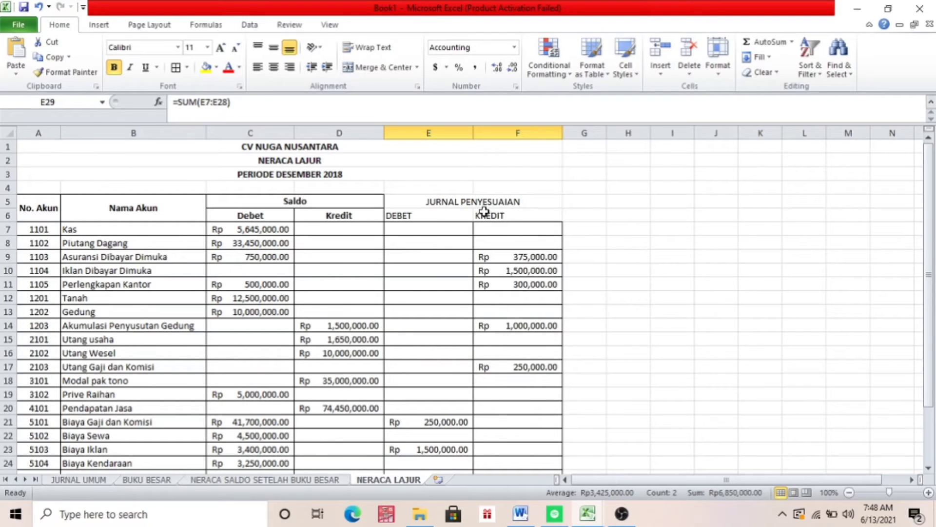
{"action": "left_click", "coordinate": [429, 201]}
{"action": "key", "text": "shift+Right"}
{"action": "key", "text": "shift+Down"}
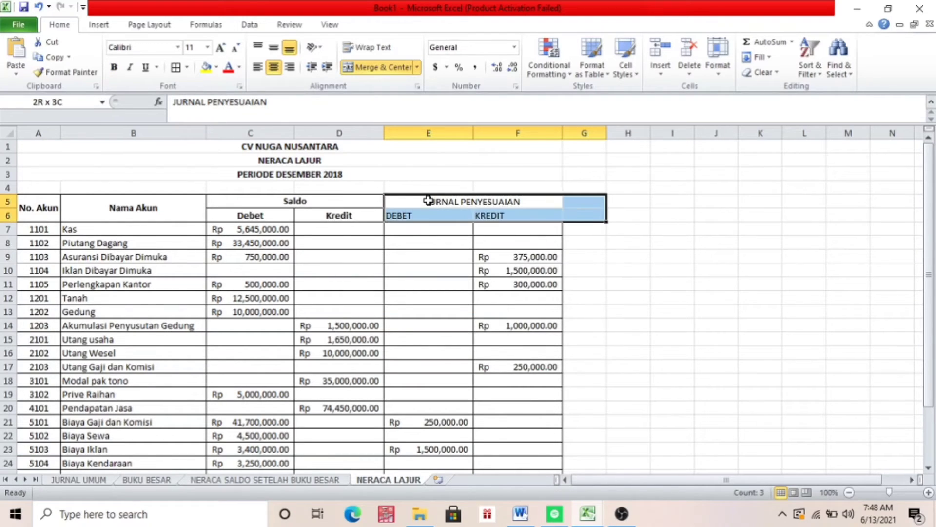
{"action": "key", "text": "shift+Left"}
{"action": "left_click", "coordinate": [114, 66]}
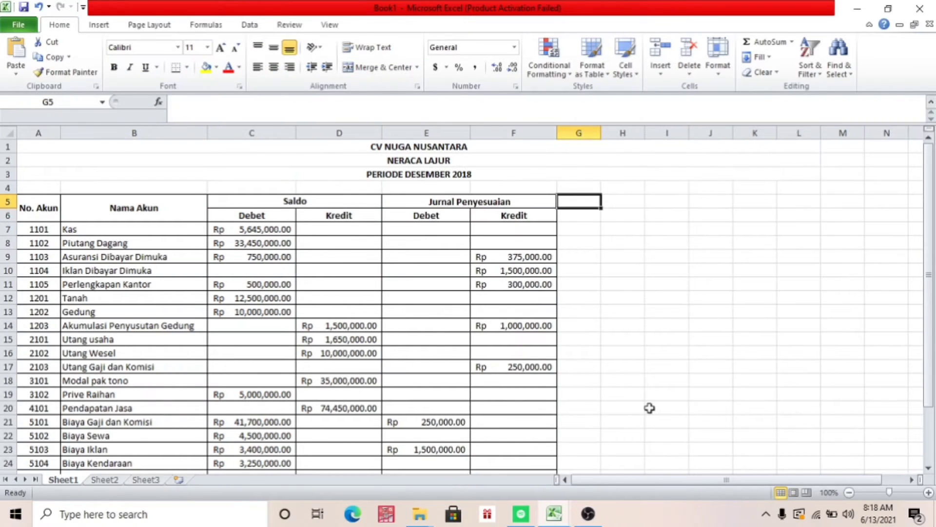
Enter the heading NERACA PENYESUAIAN in G5 and merge and centre it across G5:H5
{"action": "type", "text": "NERACA"}
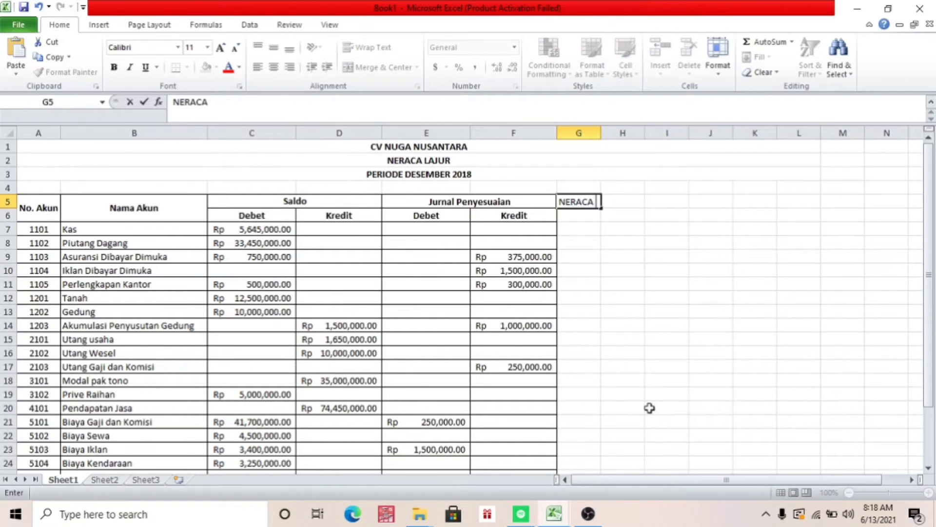
{"action": "type", "text": " PENYESUAIAN"}
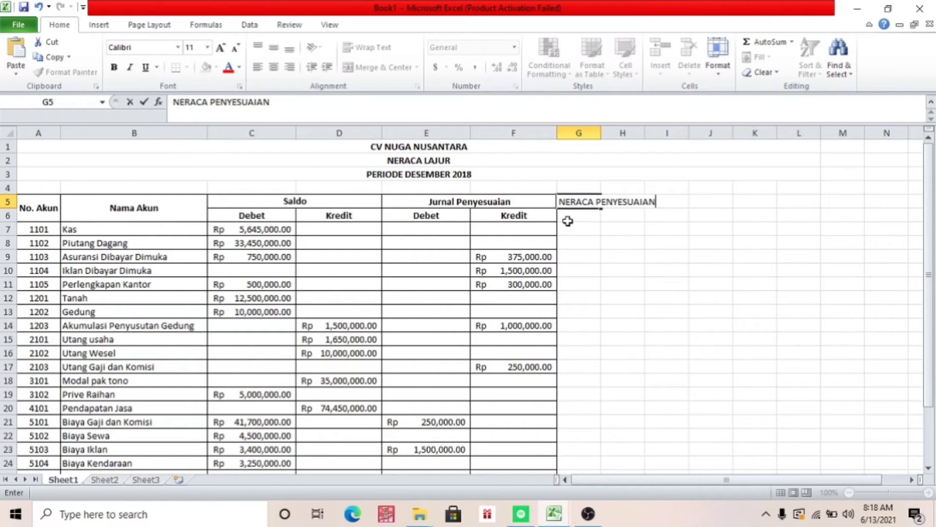
{"action": "key", "text": "Return"}
{"action": "left_click", "coordinate": [577, 200]}
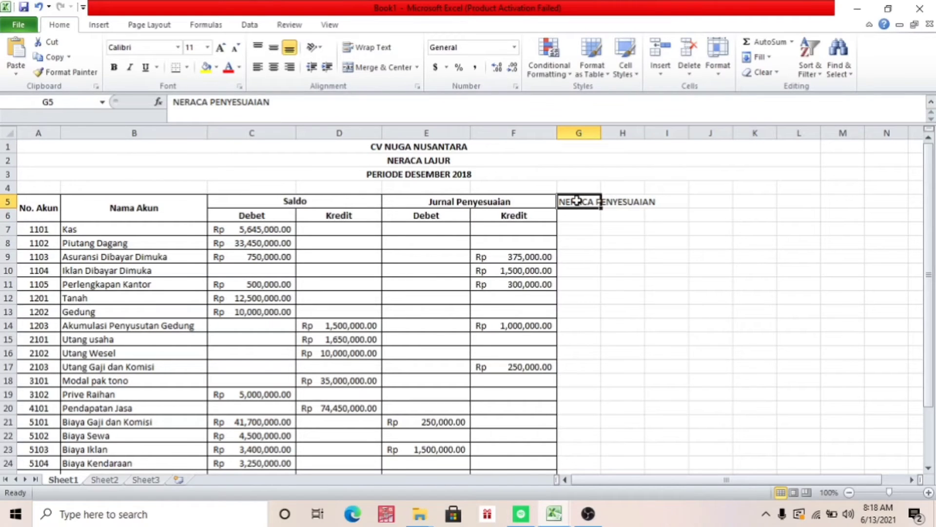
{"action": "key", "text": "shift+Right"}
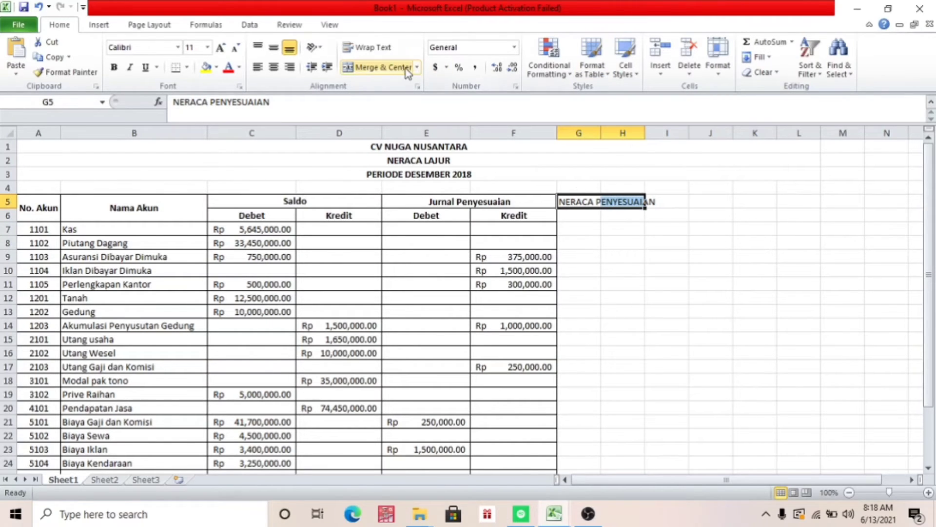
{"action": "left_click", "coordinate": [385, 67]}
Enter the subheadings DEBET in G6 and KREDIT in H6, and widen columns G and H to fit the heading
{"action": "left_click", "coordinate": [591, 220]}
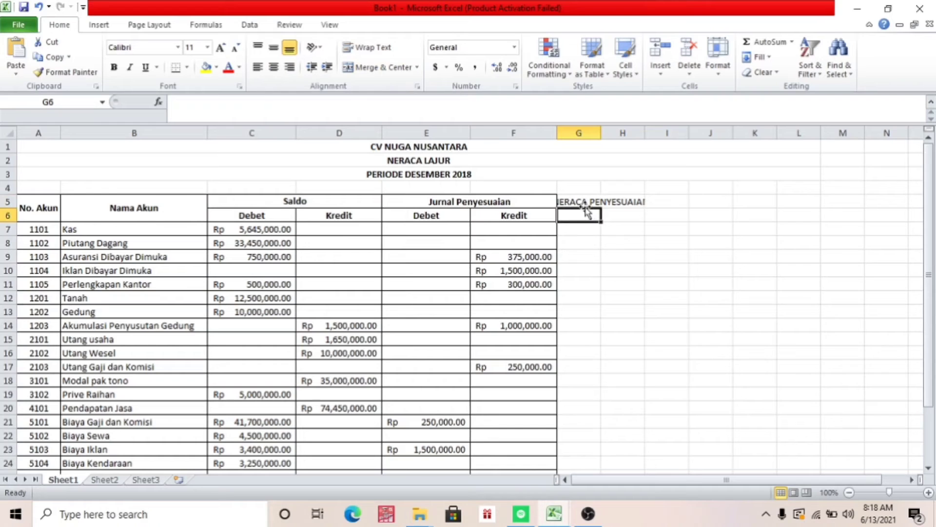
{"action": "left_click", "coordinate": [579, 200]}
{"action": "left_click", "coordinate": [581, 215]}
{"action": "type", "text": "D"}
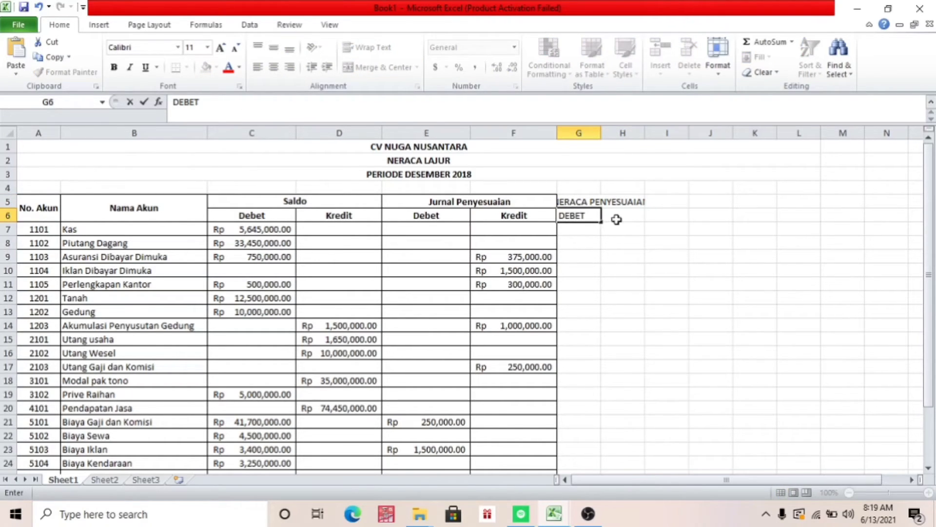
{"action": "type", "text": "EBET"}
{"action": "left_click", "coordinate": [617, 220]}
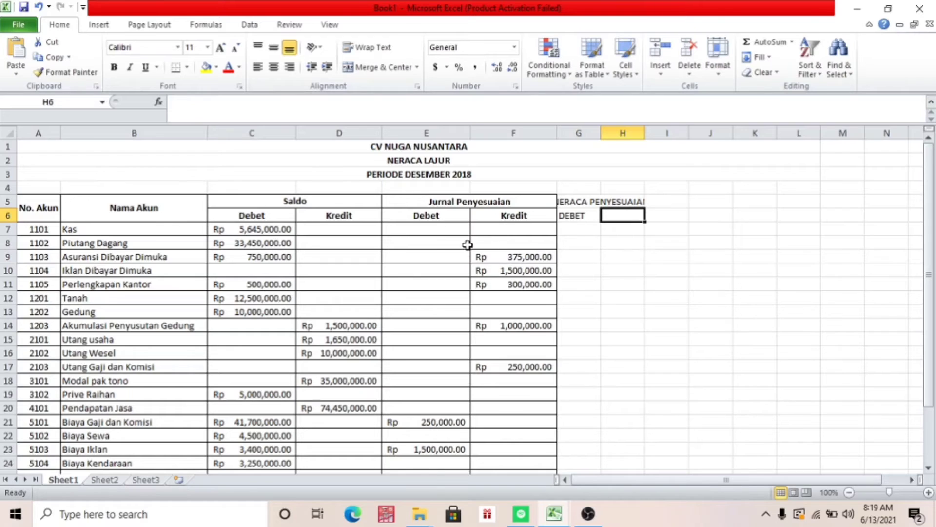
{"action": "type", "text": "KREDI"}
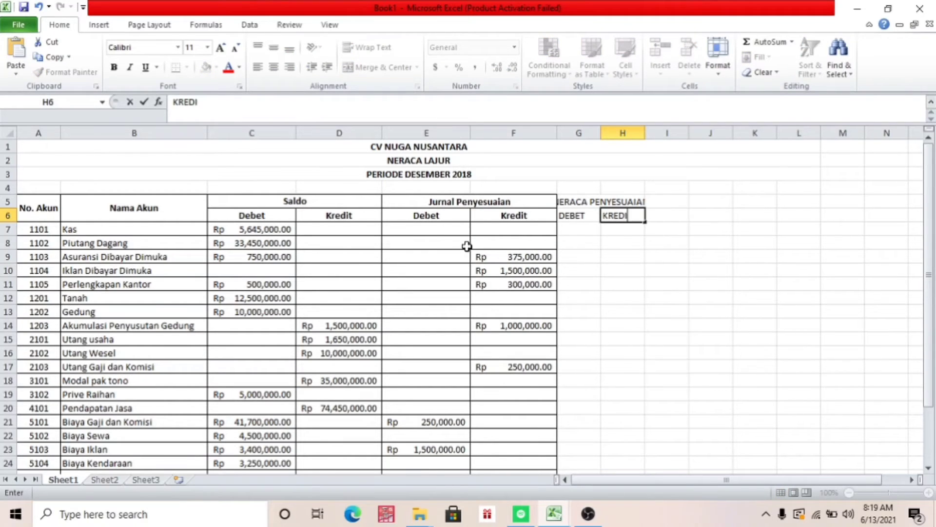
{"action": "type", "text": "T"}
{"action": "left_click", "coordinate": [596, 288]}
{"action": "left_click", "coordinate": [596, 213]}
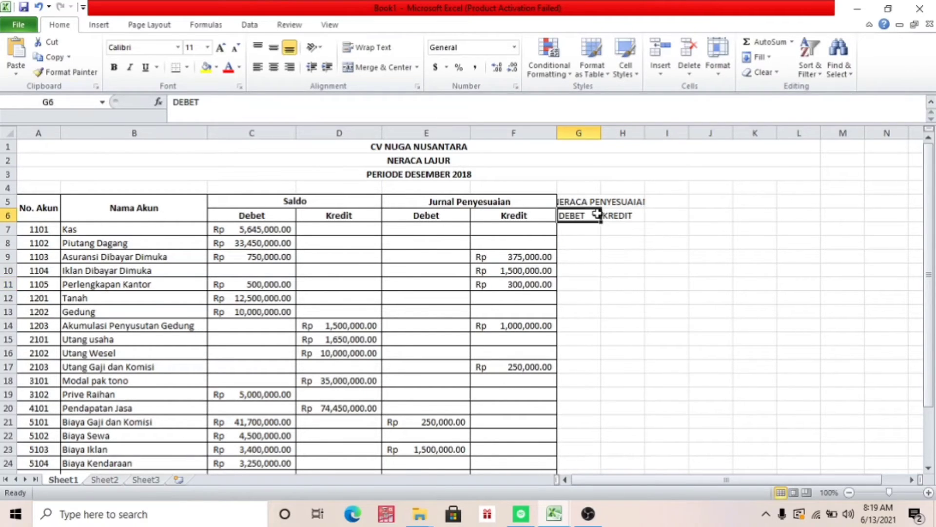
{"action": "left_click_drag", "start_coordinate": [601, 136], "coordinate": [736, 139]}
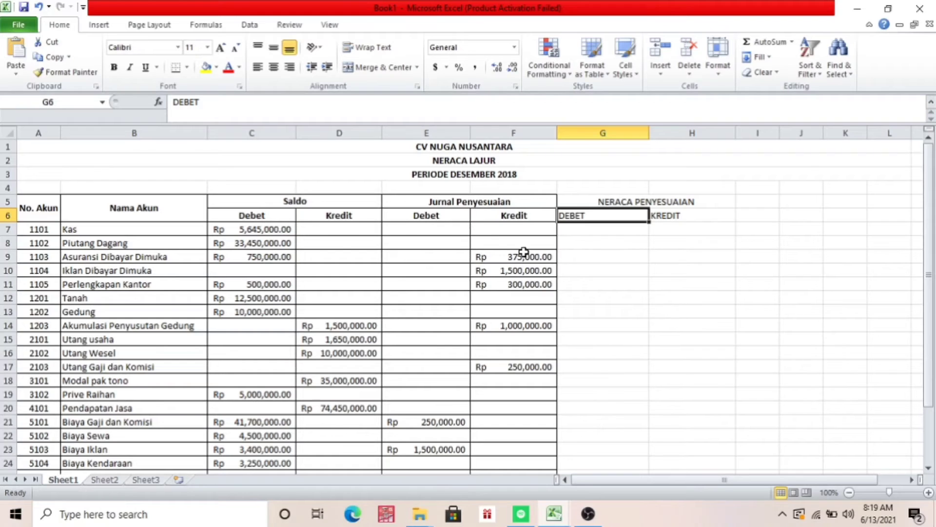
Carry the Kas and Piutang Dagang debit balances into G7 and G8 with the formulas =C7 and =C8
{"action": "left_click", "coordinate": [593, 231]}
{"action": "type", "text": "="}
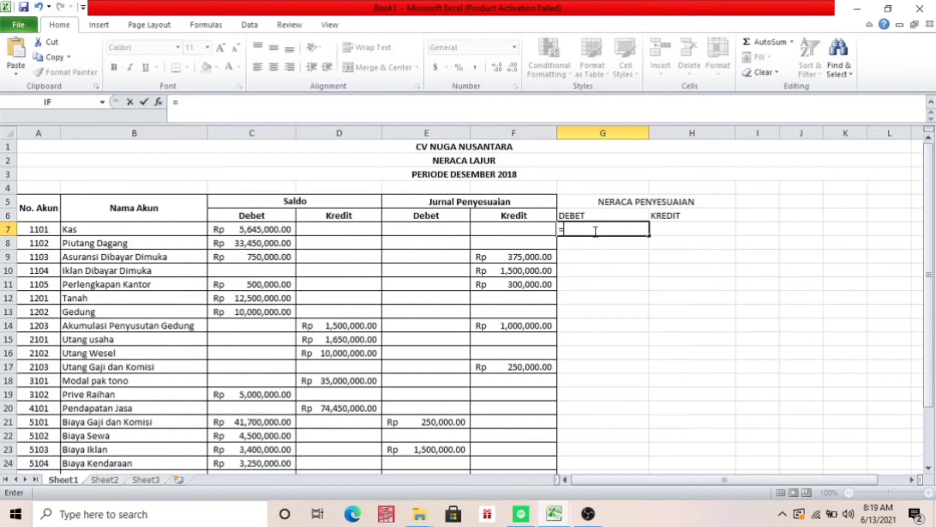
{"action": "left_click", "coordinate": [268, 234]}
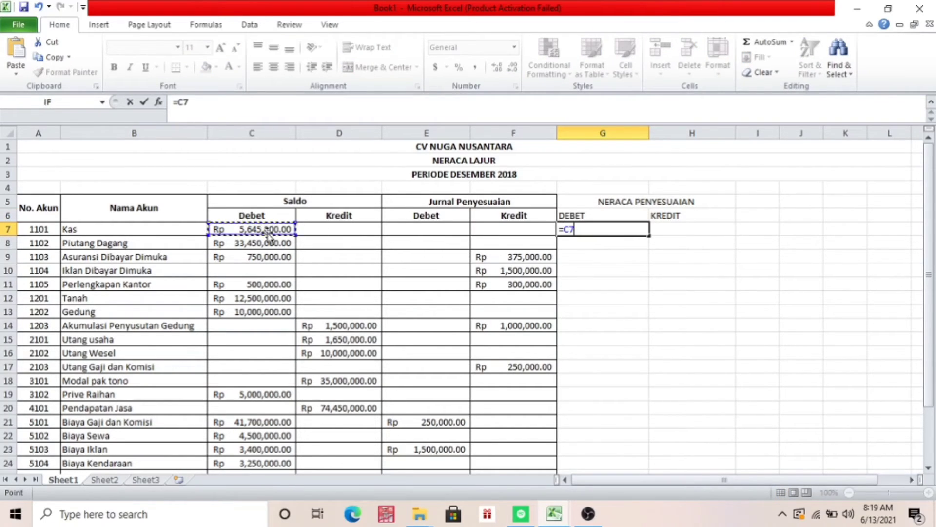
{"action": "key", "text": "Return"}
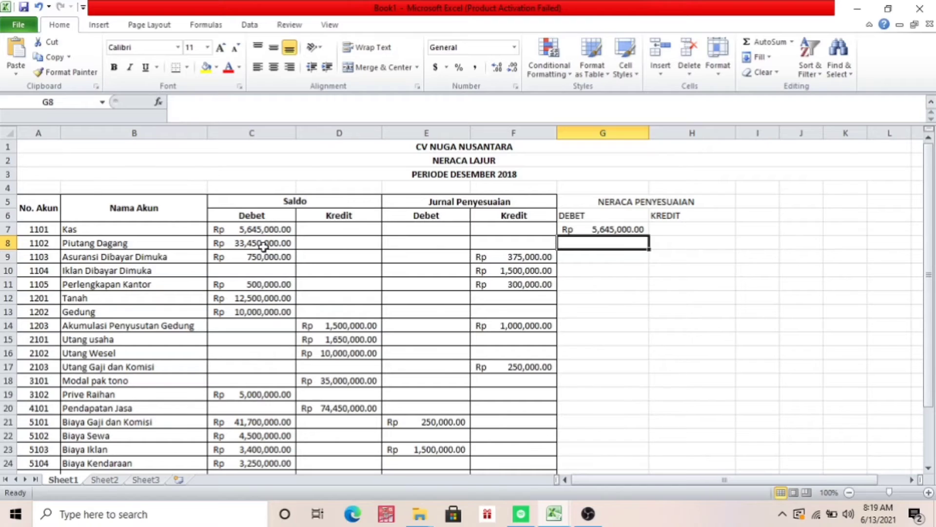
{"action": "left_click", "coordinate": [262, 243]}
{"action": "left_click", "coordinate": [575, 244]}
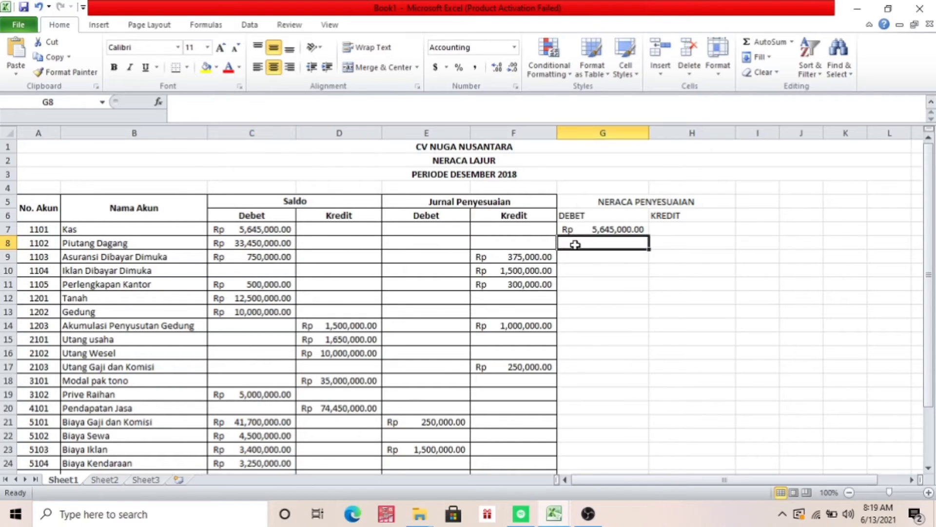
{"action": "type", "text": "="}
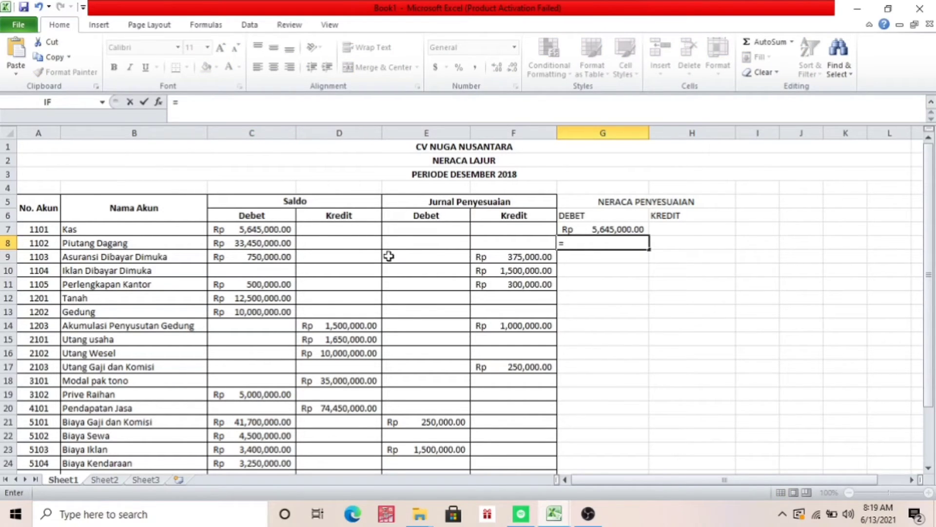
{"action": "left_click", "coordinate": [286, 245]}
{"action": "key", "text": "Return"}
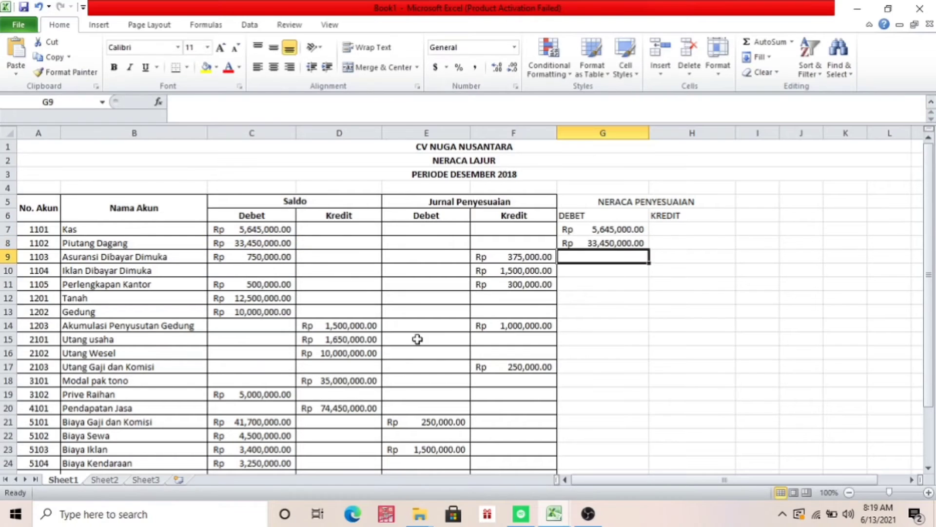
Calculate the adjusted Asuransi Dibayar Dimuka debit balance in G9 with the formula =C9-F9
{"action": "left_click", "coordinate": [278, 257]}
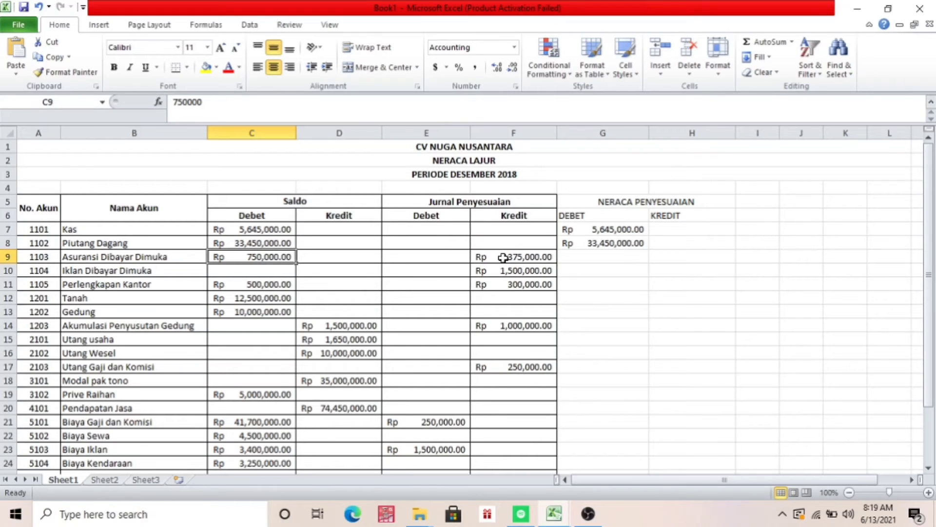
{"action": "left_click", "coordinate": [605, 259]}
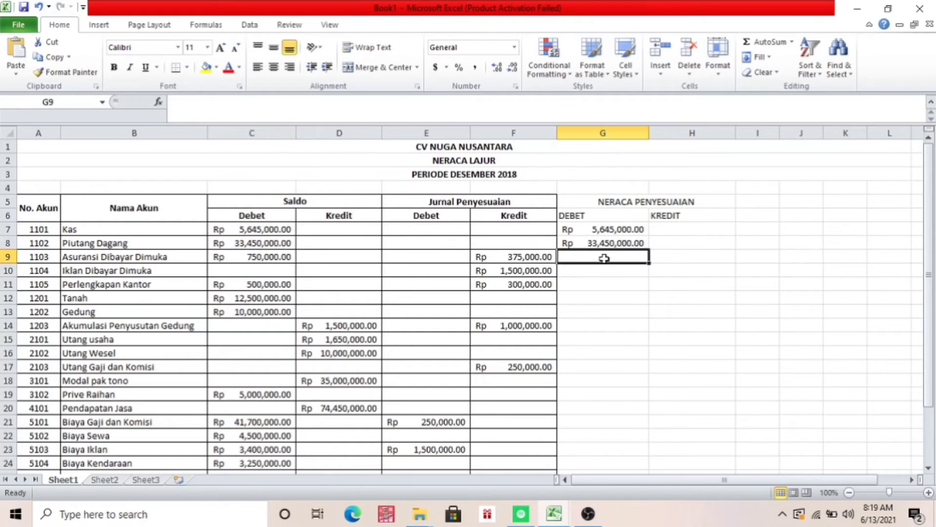
{"action": "type", "text": "="}
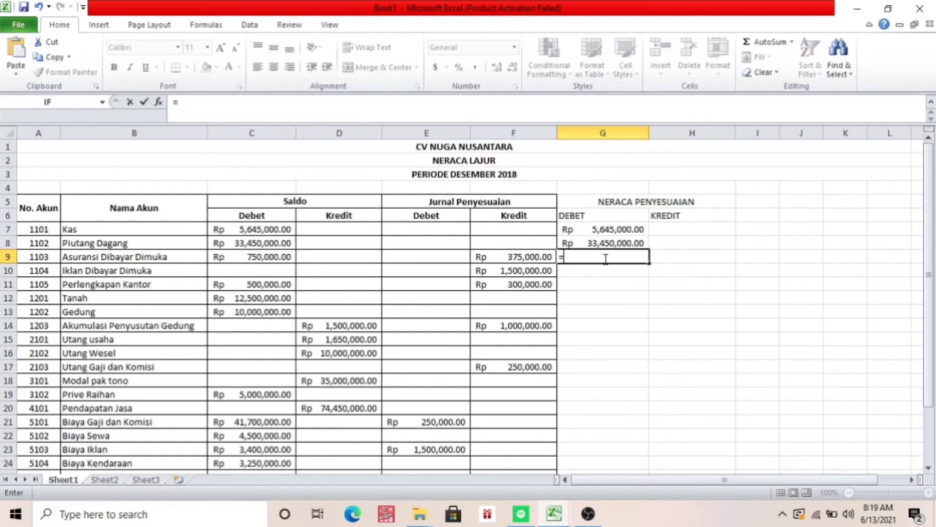
{"action": "left_click", "coordinate": [261, 255]}
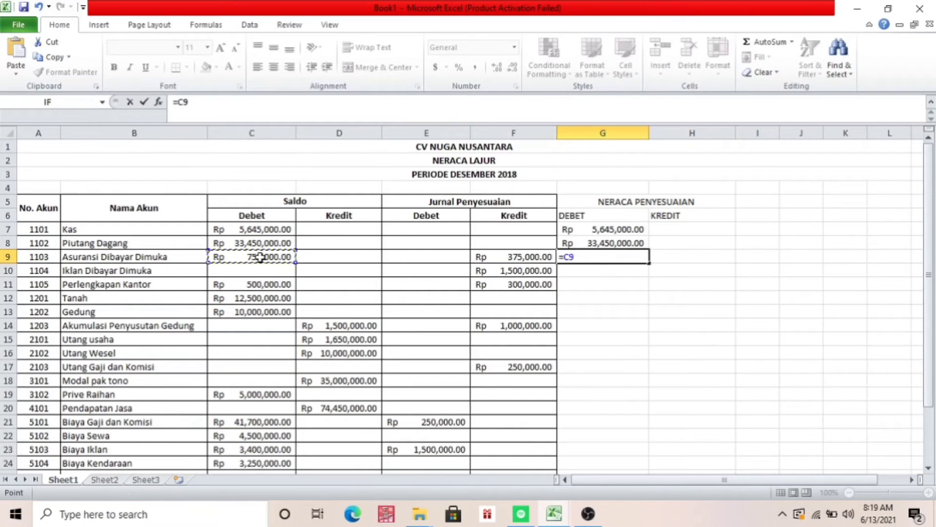
{"action": "type", "text": "-"}
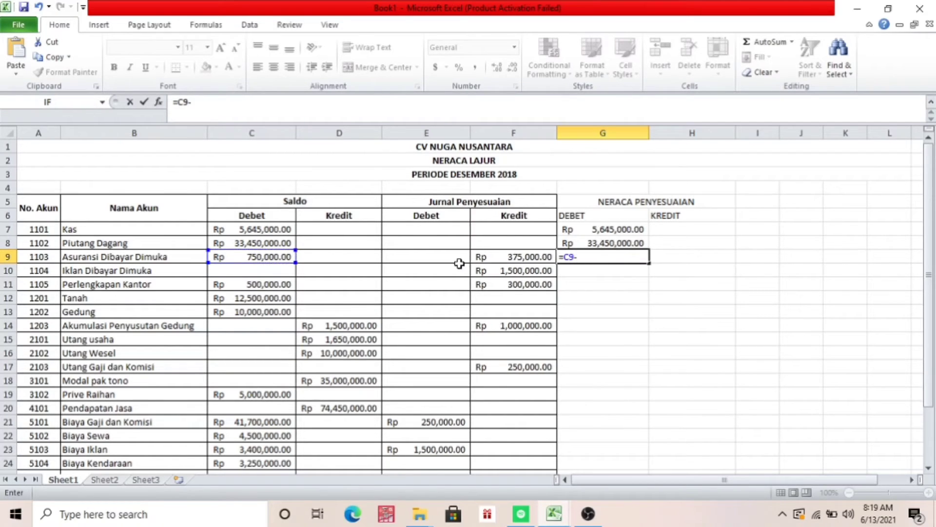
{"action": "left_click", "coordinate": [514, 258]}
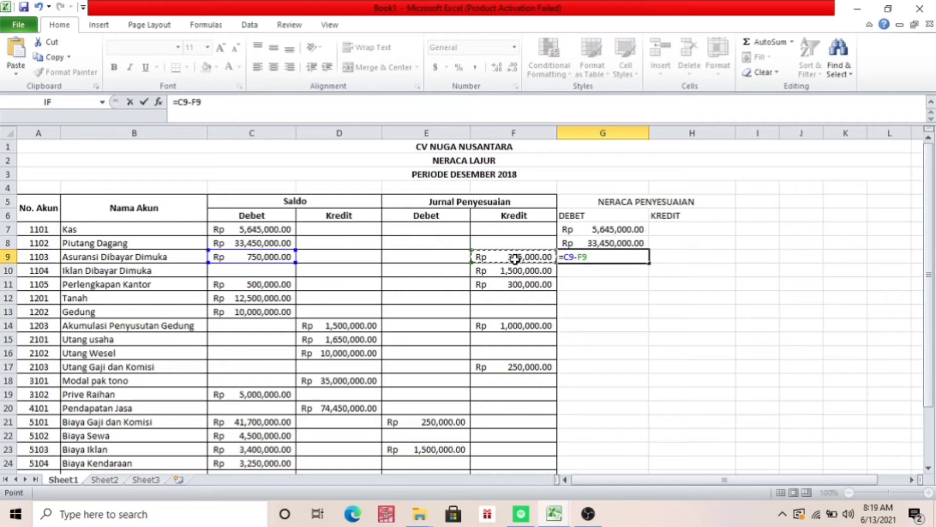
{"action": "key", "text": "Return"}
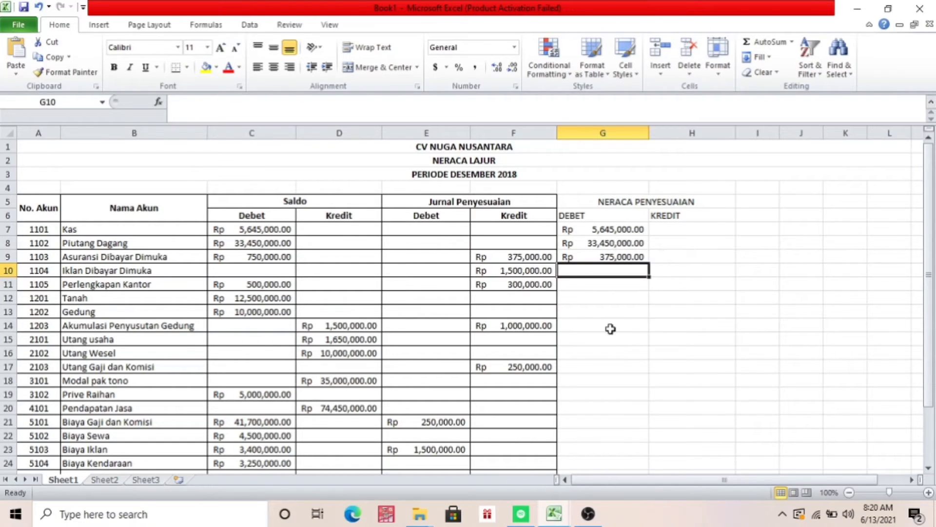
Calculate the adjusted Akumulasi Penyusutan Gedung credit balance in H14 with the formula =D14+F14
{"action": "left_click", "coordinate": [671, 326]}
{"action": "type", "text": "="}
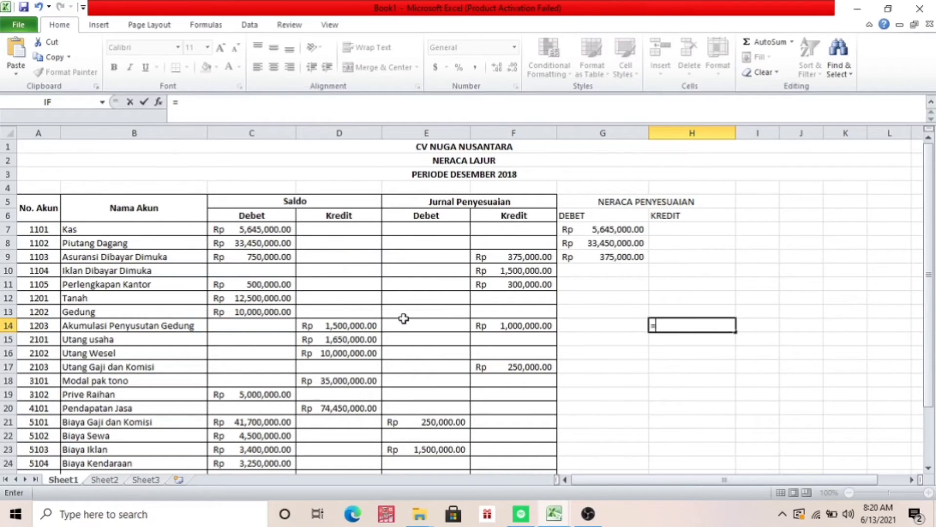
{"action": "left_click", "coordinate": [367, 325]}
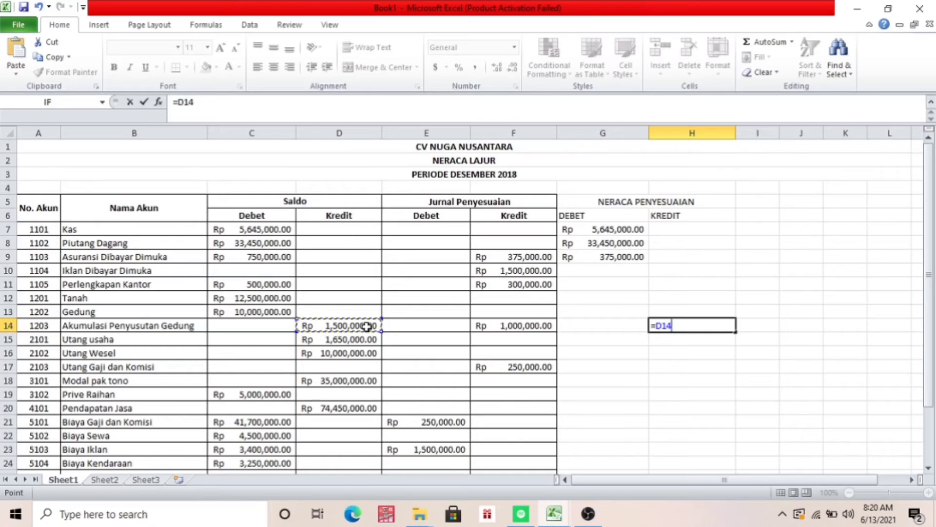
{"action": "type", "text": "+"}
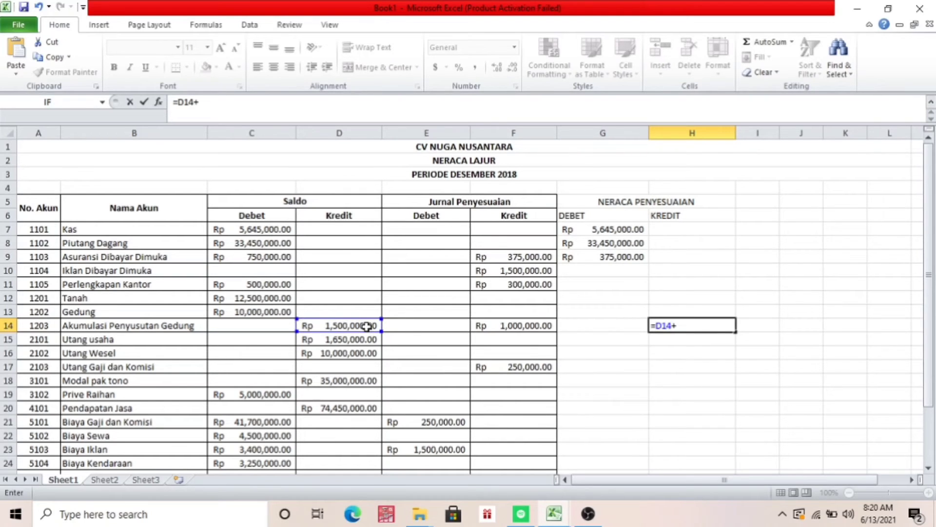
{"action": "left_click", "coordinate": [494, 325]}
{"action": "key", "text": "Return"}
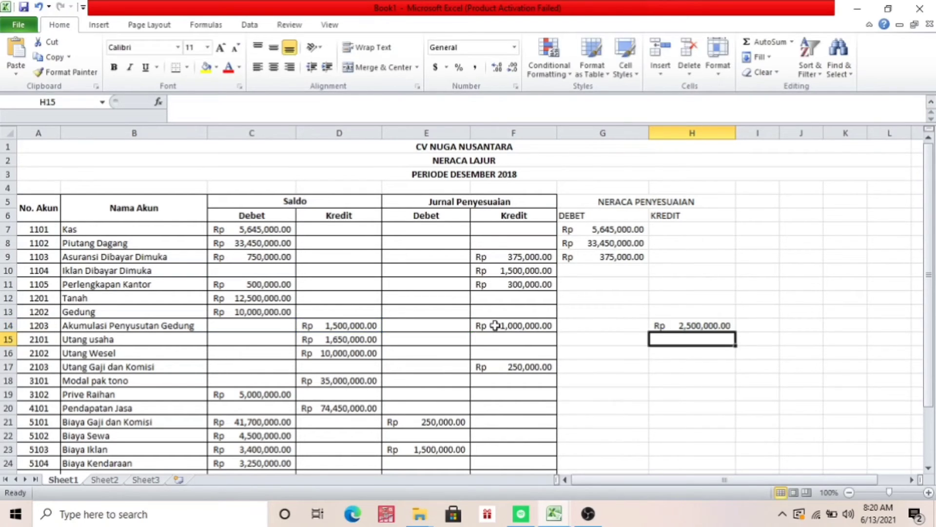
Switch to the TUGAS UTS LAB AKUNTANSI workbook and copy the Neraca Saldo Penyesuaian amounts in G7:H28 of its NERACA LAJUR sheet
{"action": "left_click", "coordinate": [556, 514]}
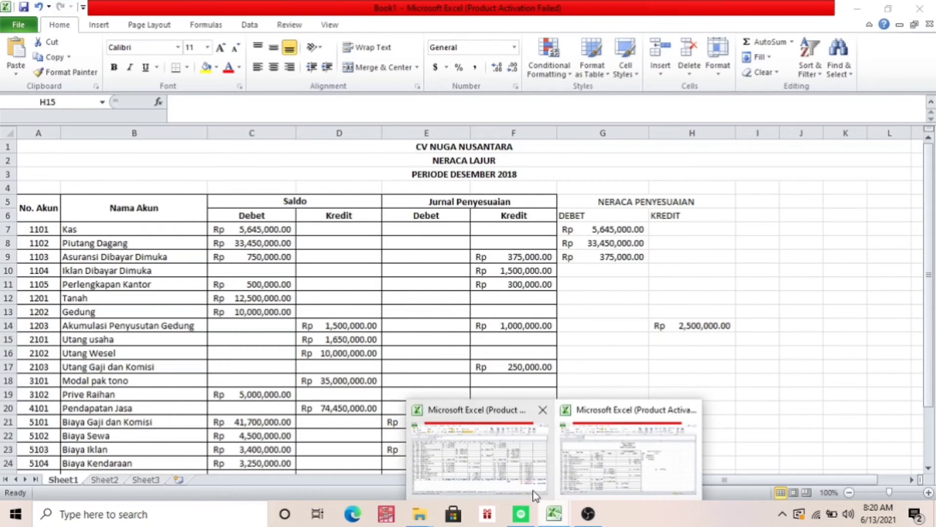
{"action": "left_click", "coordinate": [535, 495]}
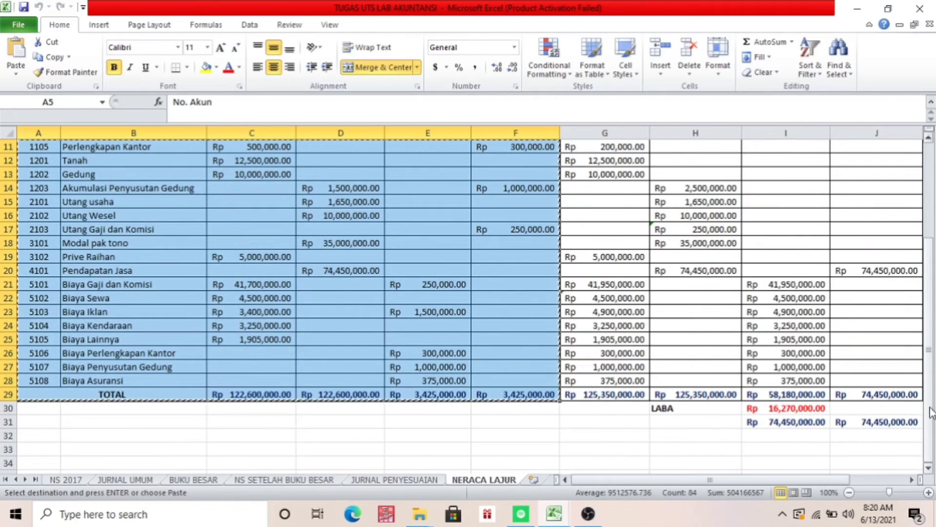
{"action": "left_click_drag", "start_coordinate": [931, 412], "coordinate": [929, 378]}
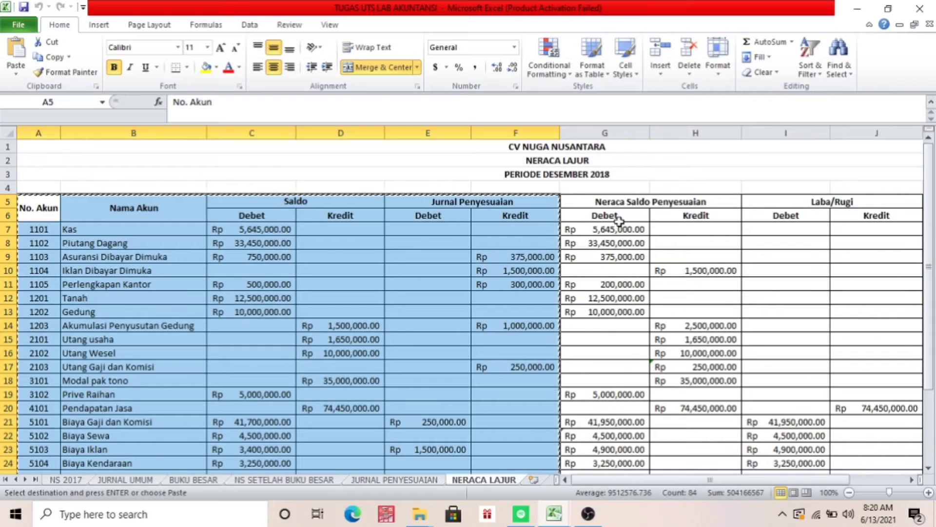
{"action": "left_click", "coordinate": [616, 227]}
{"action": "key", "text": "shift+Right"}
{"action": "key", "text": "shift+Down"}
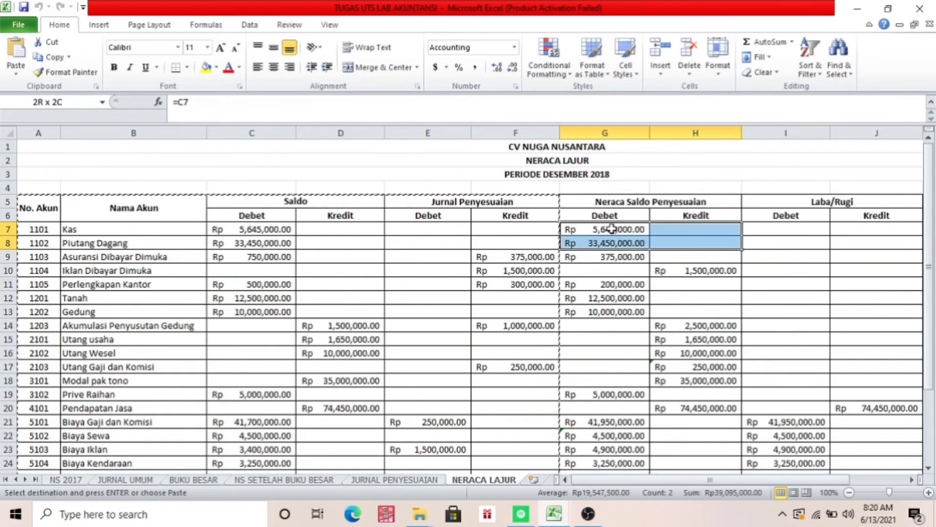
{"action": "key", "text": "shift+Down"}
{"action": "key", "text": "shift+Down"}
{"action": "key", "text": "shift+Down"}
{"action": "key", "text": "shift+Down"}
{"action": "key", "text": "shift+Down"}
{"action": "key", "text": "shift+Down"}
{"action": "key", "text": "shift+Down"}
{"action": "key", "text": "shift+Down"}
{"action": "key", "text": "shift+Down"}
{"action": "key", "text": "shift+Down"}
{"action": "key", "text": "shift+Down"}
{"action": "key", "text": "shift+Down"}
{"action": "key", "text": "shift+Down"}
{"action": "key", "text": "shift+Down"}
{"action": "key", "text": "shift+Down"}
{"action": "key", "text": "shift+Down"}
{"action": "key", "text": "shift+Down"}
{"action": "key", "text": "shift+Down"}
{"action": "key", "text": "shift+Down"}
{"action": "key", "text": "shift+Down"}
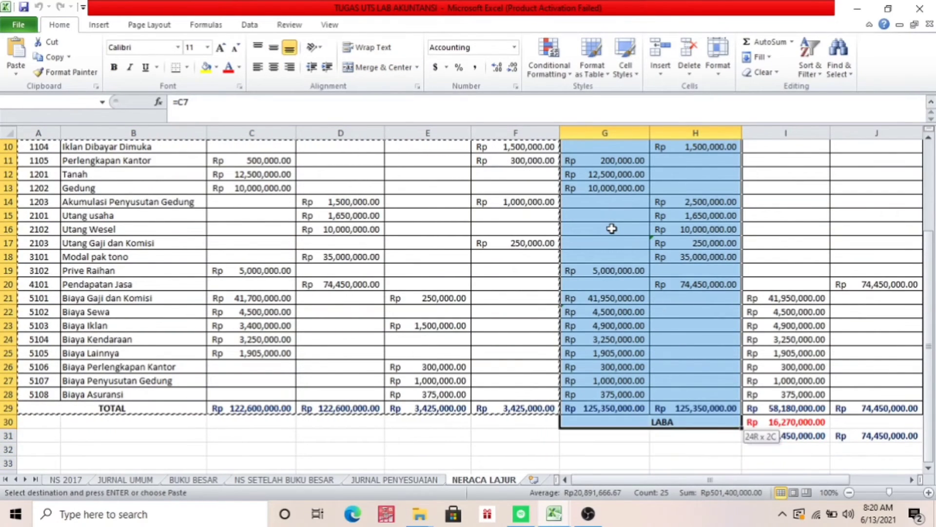
{"action": "key", "text": "shift+Up"}
{"action": "key", "text": "shift+Up"}
{"action": "key", "text": "ctrl+c"}
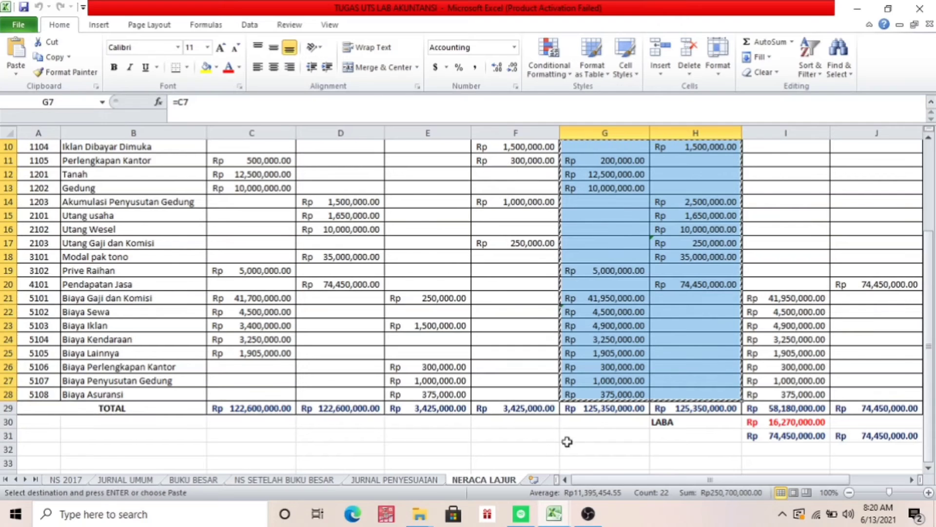
Return to Book1 and paste the copied debit and credit amounts at G7, accepting the formulas as values
{"action": "left_click", "coordinate": [561, 509]}
{"action": "left_click", "coordinate": [618, 482]}
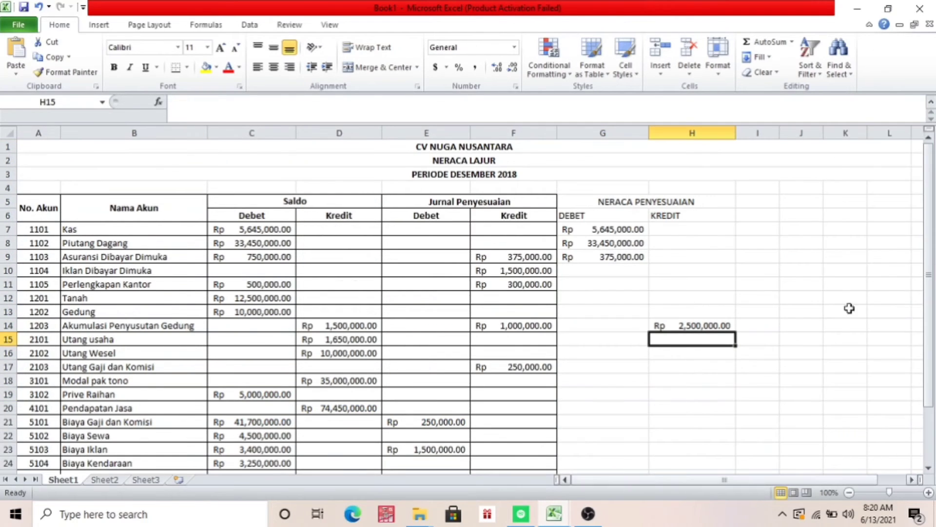
{"action": "left_click", "coordinate": [627, 231]}
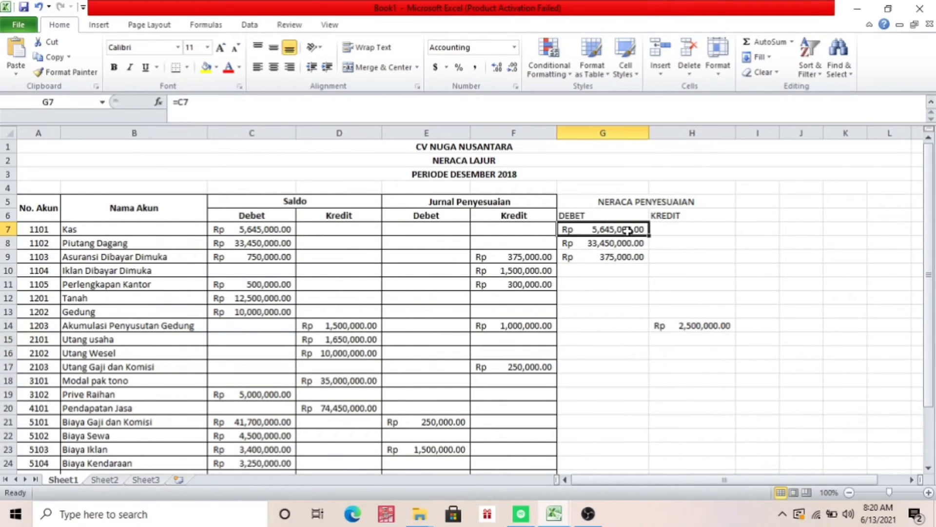
{"action": "key", "text": "ctrl+v"}
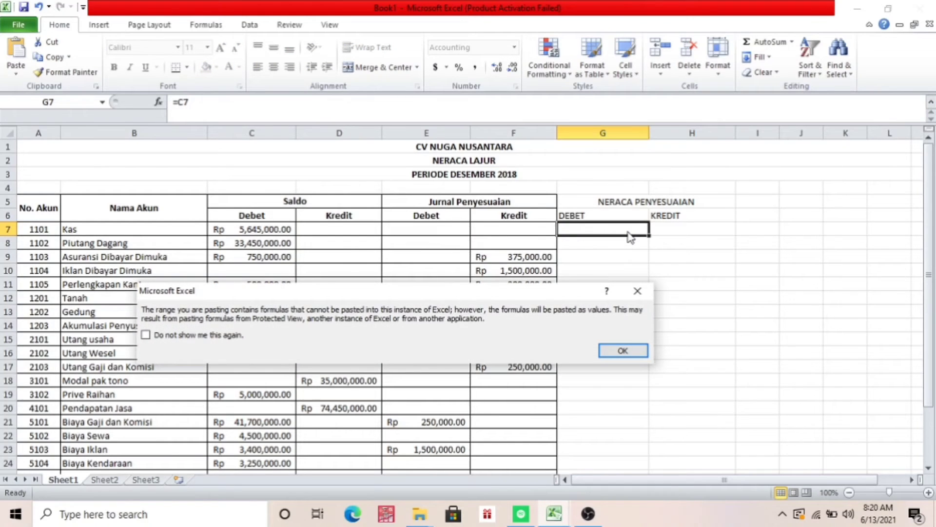
{"action": "left_click", "coordinate": [622, 350]}
Total the NERACA PENYESUAIAN debit column in G29 with the formula =SUM(G7:G28)
{"action": "left_click_drag", "start_coordinate": [932, 210], "coordinate": [932, 269]}
{"action": "left_click", "coordinate": [628, 463]}
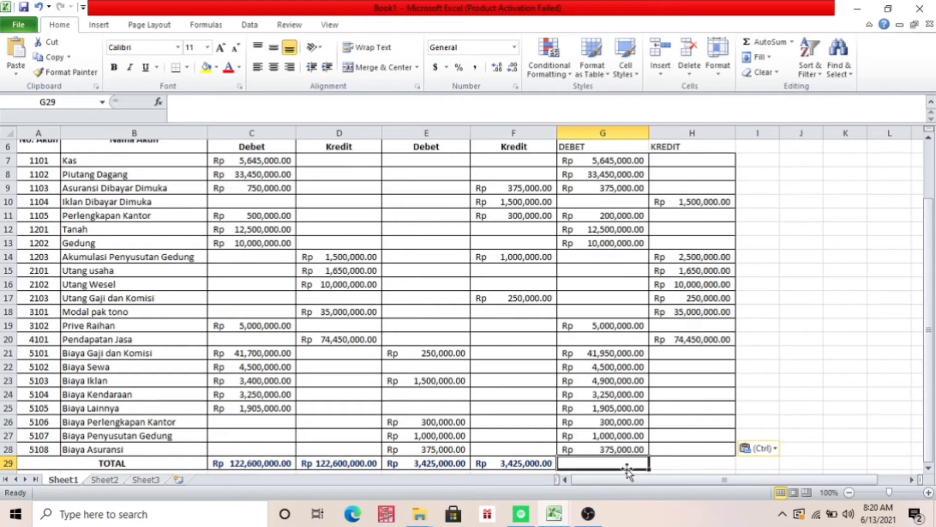
{"action": "type", "text": "=SUM"}
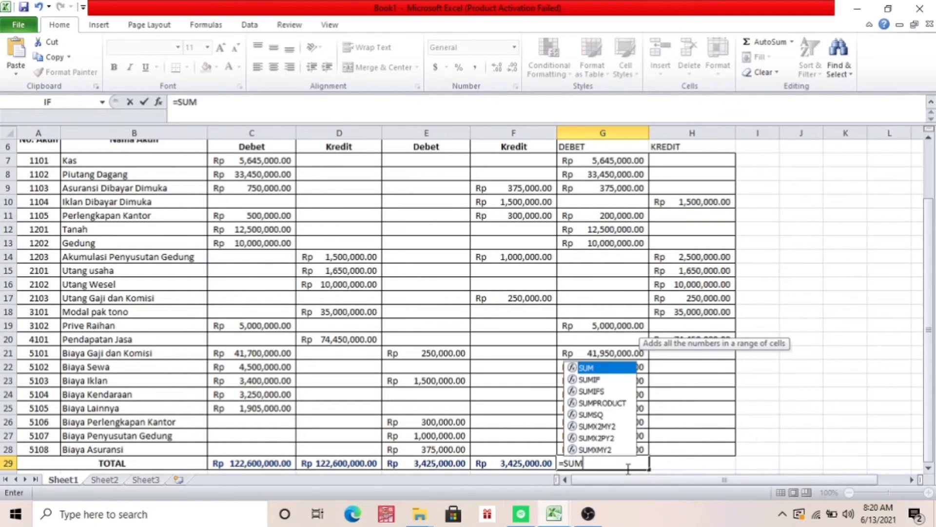
{"action": "type", "text": "*"}
{"action": "key", "text": "BackSpace"}
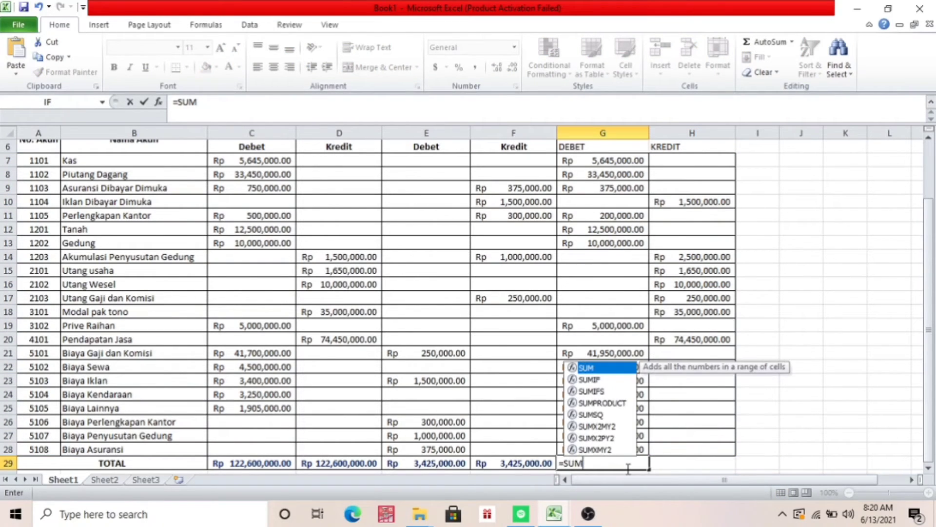
{"action": "type", "text": "("}
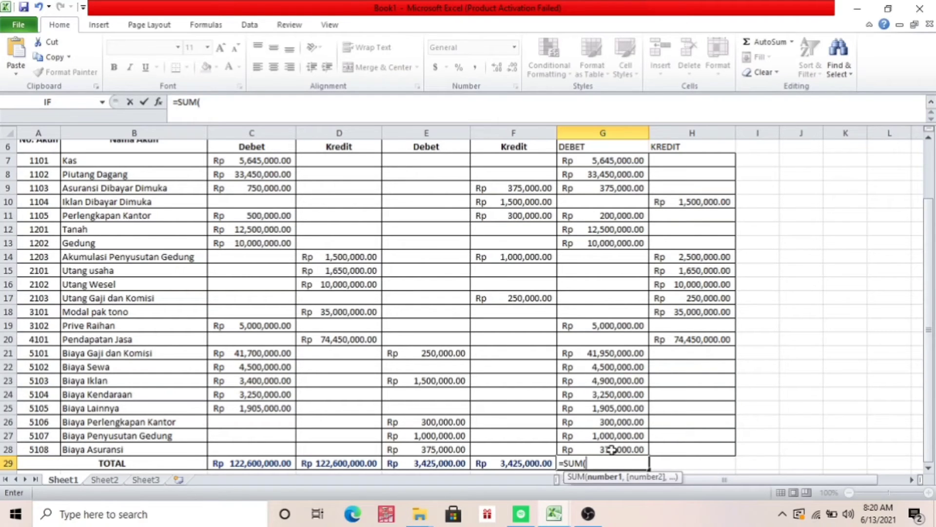
{"action": "left_click_drag", "start_coordinate": [929, 321], "coordinate": [929, 260]}
{"action": "left_click", "coordinate": [585, 228]}
{"action": "left_click_drag", "start_coordinate": [585, 228], "coordinate": [600, 449]}
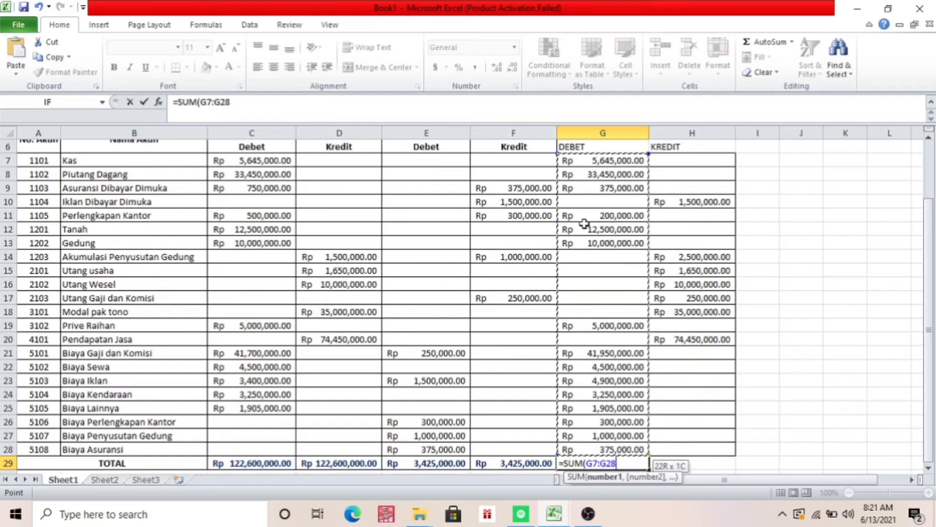
{"action": "type", "text": ")"}
{"action": "key", "text": "Return"}
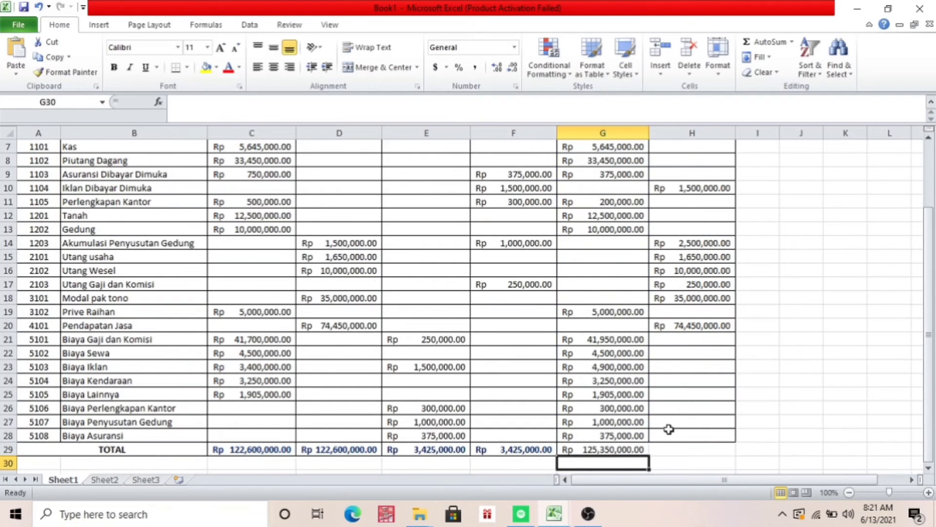
Total the NERACA PENYESUAIAN credit column in H29 with the formula =SUM(H7:H28)
{"action": "left_click", "coordinate": [670, 460]}
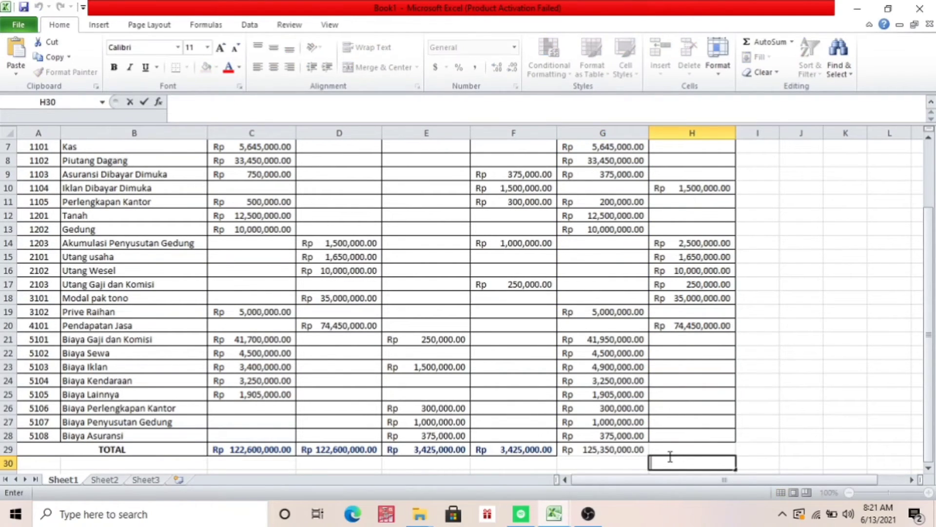
{"action": "left_click", "coordinate": [663, 449]}
{"action": "type", "text": "=SUM("}
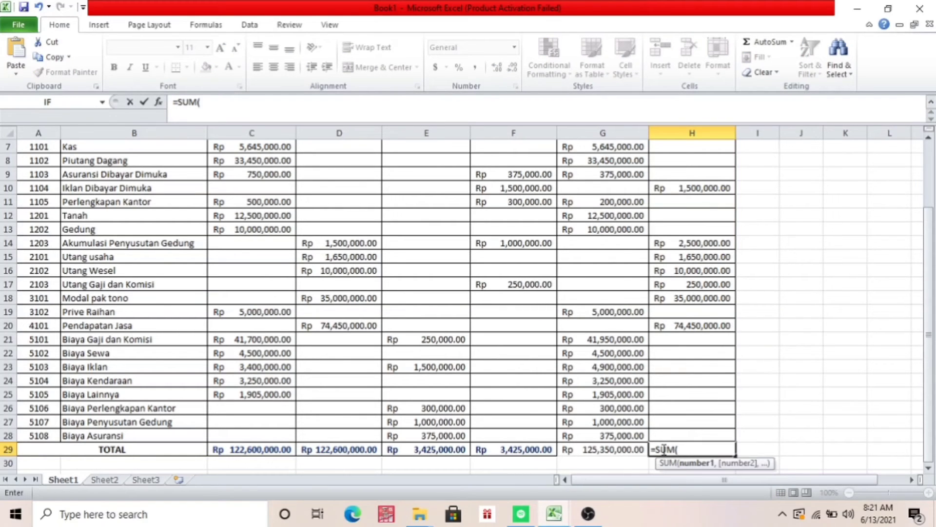
{"action": "scroll", "coordinate": [929, 379], "scroll_direction": "up", "scroll_amount": 2}
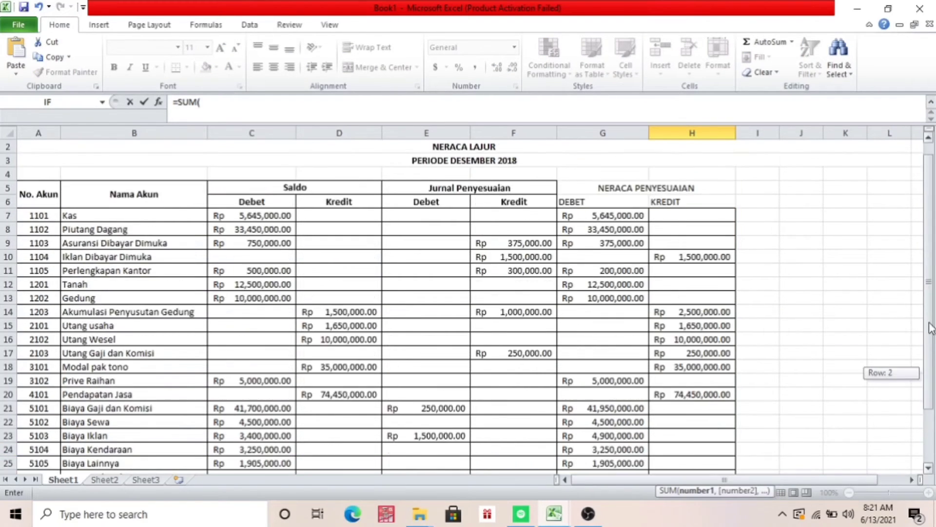
{"action": "left_click", "coordinate": [715, 231]}
{"action": "key", "text": "shift+Down"}
{"action": "key", "text": "shift+Down"}
{"action": "key", "text": "shift+Down"}
{"action": "key", "text": "shift+Down"}
{"action": "key", "text": "shift+Down"}
{"action": "key", "text": "shift+Down"}
{"action": "key", "text": "shift+Down"}
{"action": "key", "text": "shift+Down"}
{"action": "key", "text": "shift+Down"}
{"action": "key", "text": "shift+Down"}
{"action": "key", "text": "shift+Down"}
{"action": "key", "text": "shift+Down"}
{"action": "key", "text": "shift+Down"}
{"action": "key", "text": "shift+Down"}
{"action": "key", "text": "shift+Down"}
{"action": "key", "text": "shift+Down"}
{"action": "key", "text": "shift+Down"}
{"action": "key", "text": "shift+Down"}
{"action": "key", "text": "shift+Down"}
{"action": "key", "text": "shift+Down"}
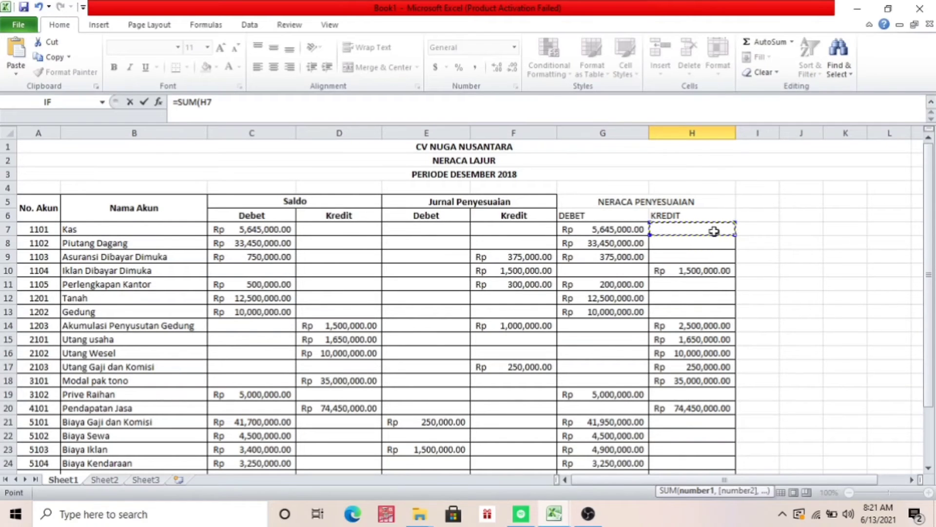
{"action": "key", "text": "shift+Down"}
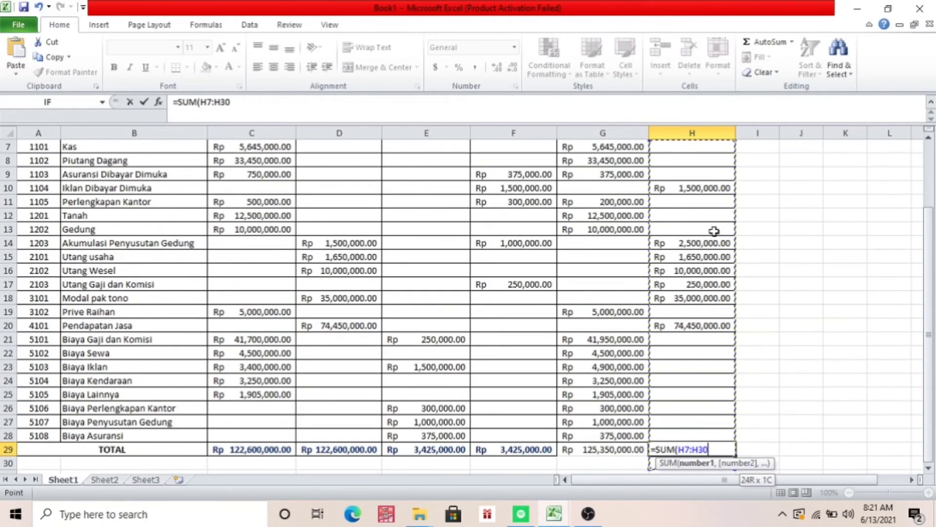
{"action": "key", "text": "shift+Up"}
{"action": "key", "text": "shift+Up"}
{"action": "type", "text": ")"}
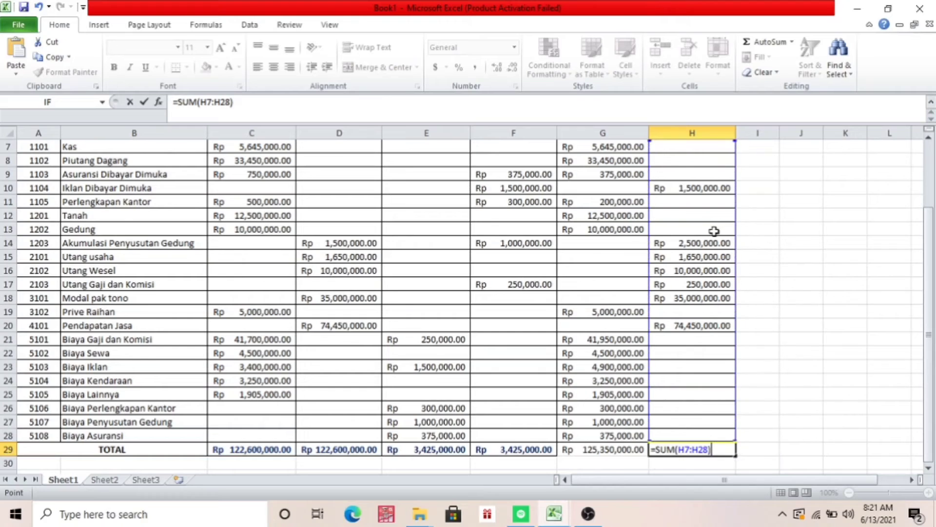
{"action": "key", "text": "Return"}
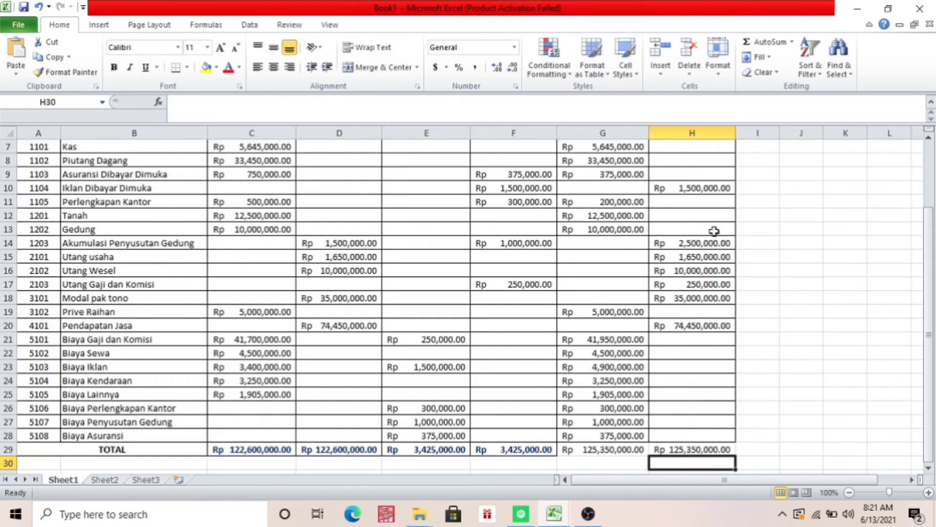
Format the NERACA PENYESUAIAN totals in G29:H29 as bold dark blue text
{"action": "left_click", "coordinate": [590, 453]}
{"action": "key", "text": "shift+Right"}
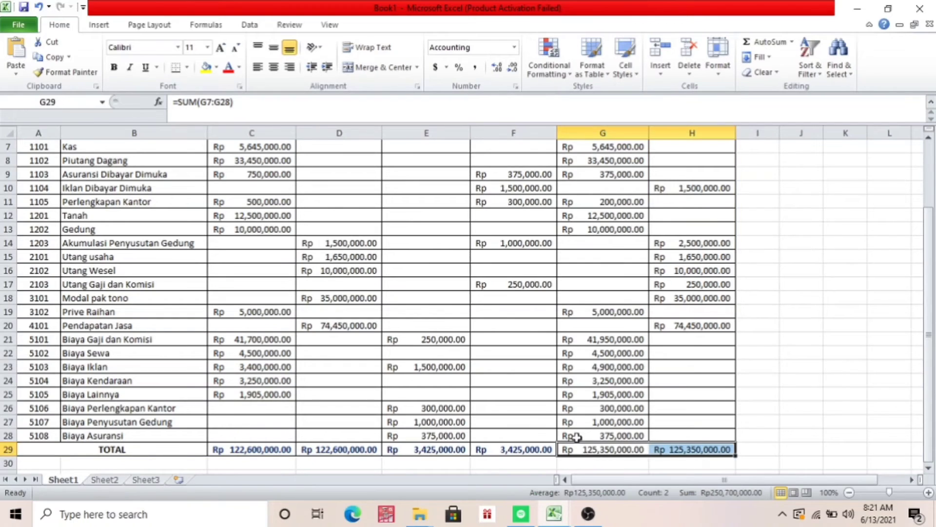
{"action": "left_click", "coordinate": [238, 67]}
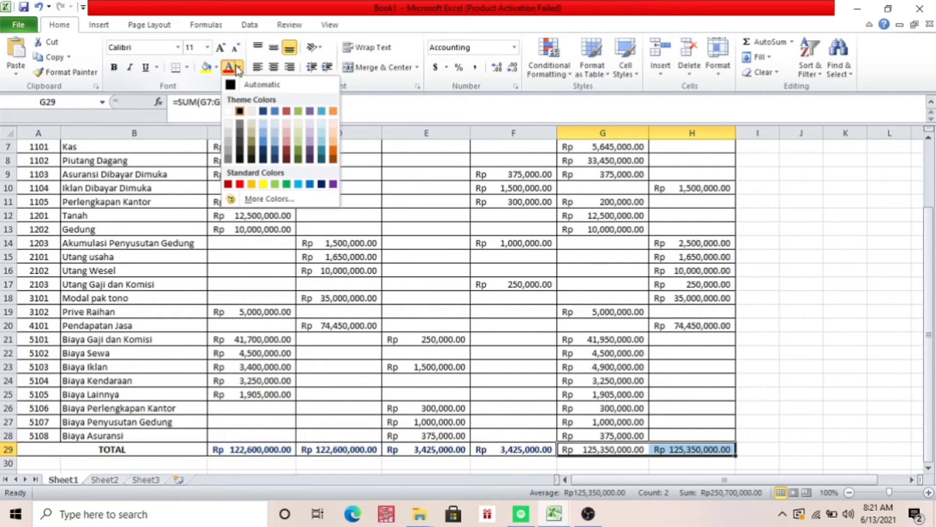
{"action": "left_click", "coordinate": [321, 184]}
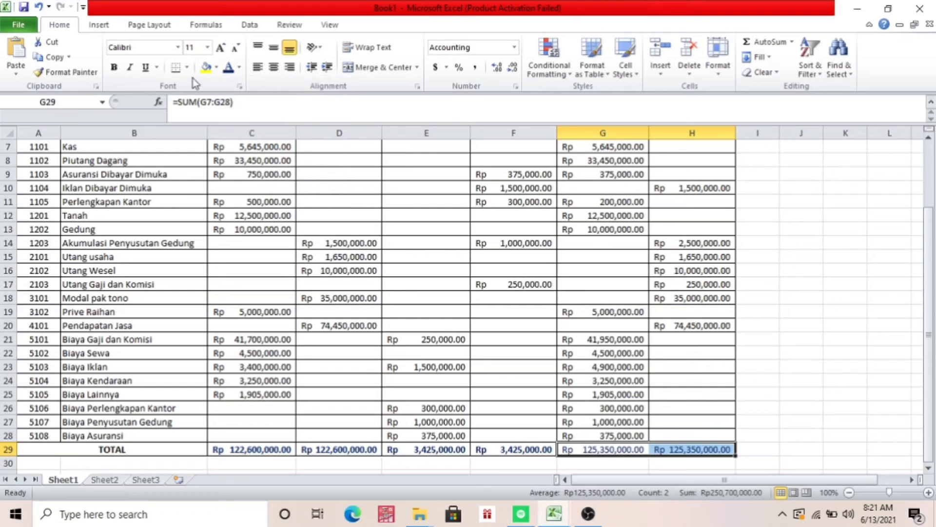
{"action": "left_click", "coordinate": [113, 66]}
{"action": "left_click", "coordinate": [605, 264]}
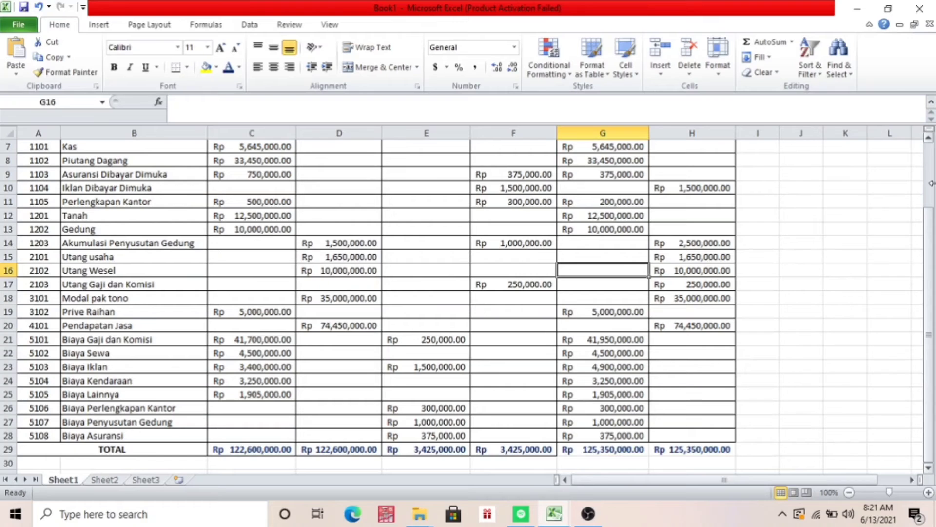
{"action": "left_click_drag", "start_coordinate": [932, 228], "coordinate": [931, 184]}
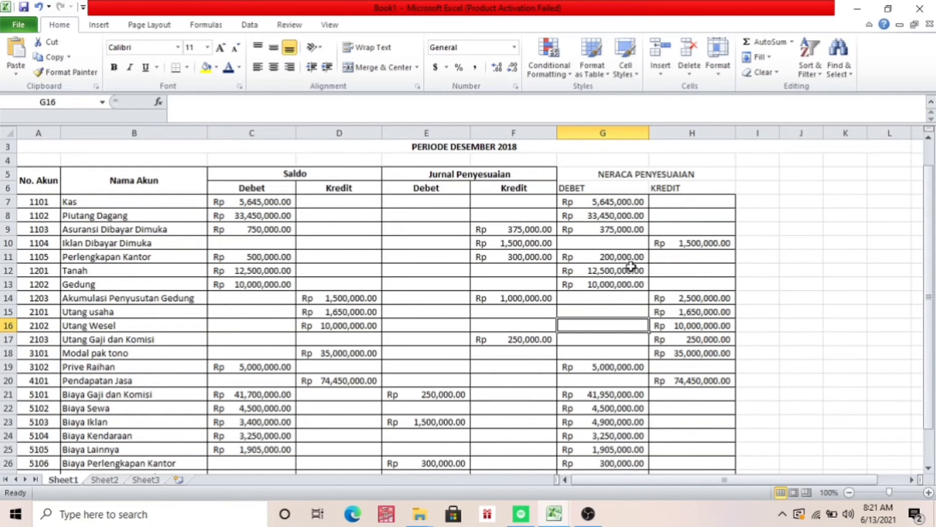
{"action": "left_click_drag", "start_coordinate": [931, 211], "coordinate": [931, 244]}
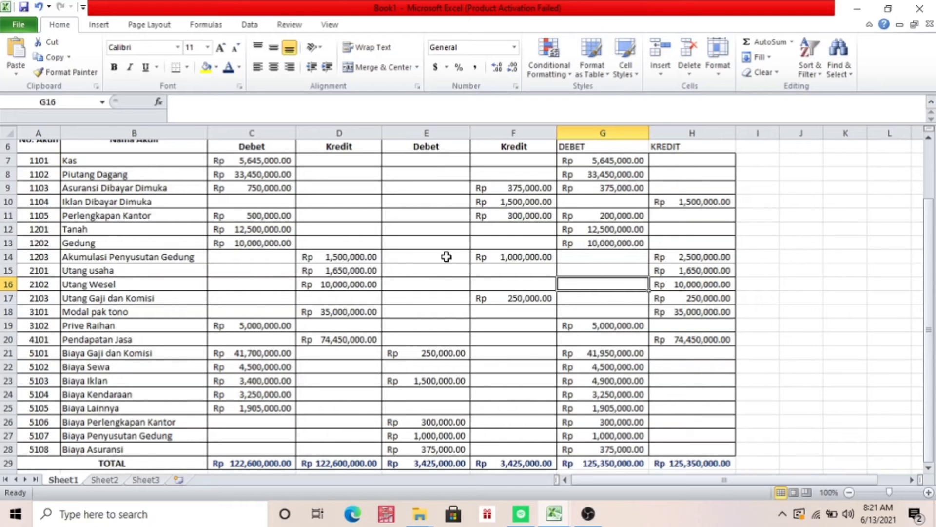
{"action": "left_click_drag", "start_coordinate": [931, 224], "coordinate": [930, 148]}
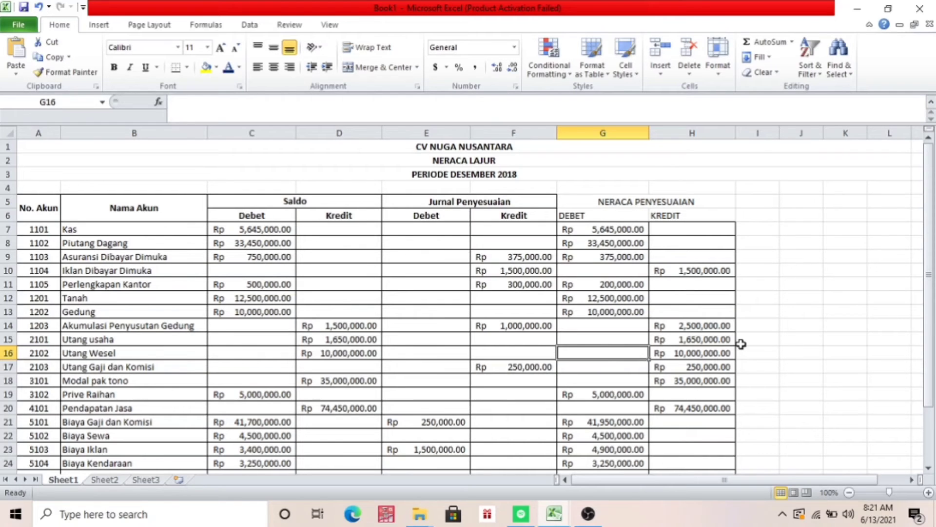
{"action": "left_click_drag", "start_coordinate": [932, 297], "coordinate": [931, 317]}
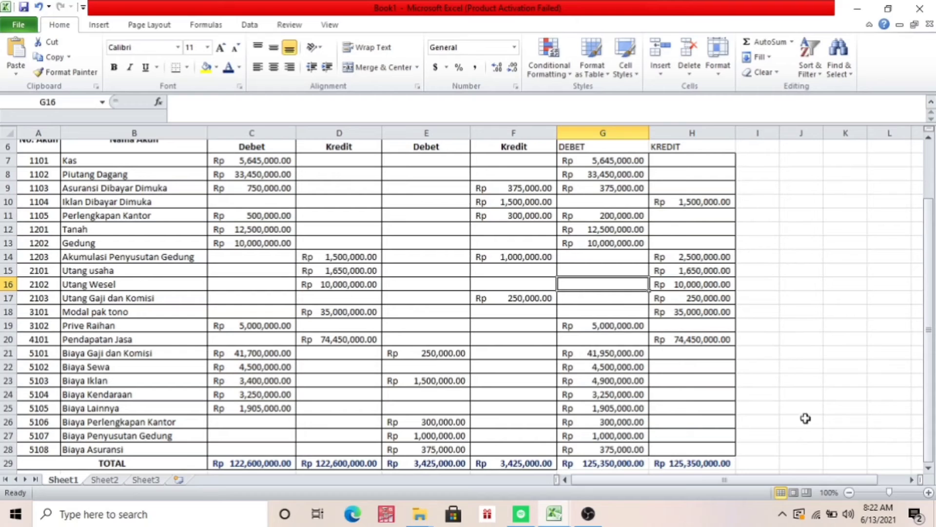
Add the heading LABA/RUGI in I5 with the subheadings DEBET in I6 and KREDIT in J6
{"action": "left_click_drag", "start_coordinate": [932, 351], "coordinate": [932, 295]}
{"action": "left_click", "coordinate": [765, 205]}
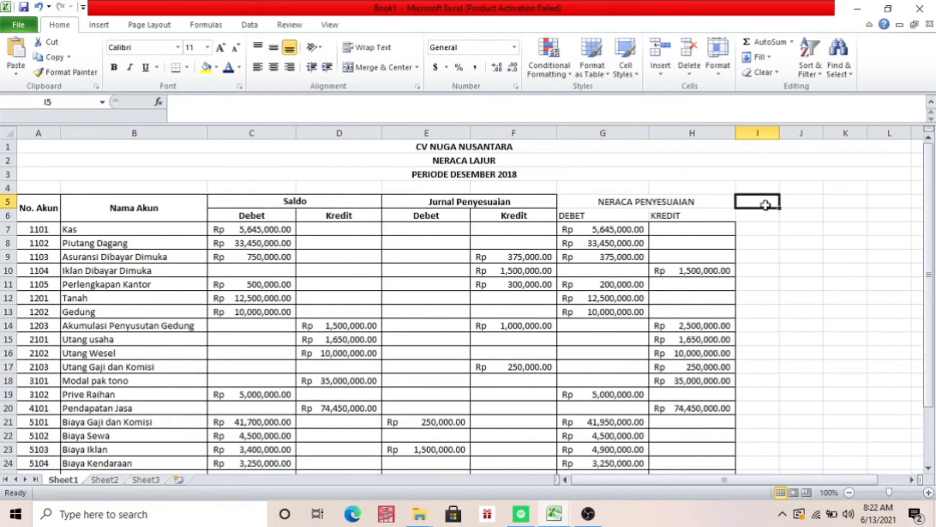
{"action": "type", "text": "LA"}
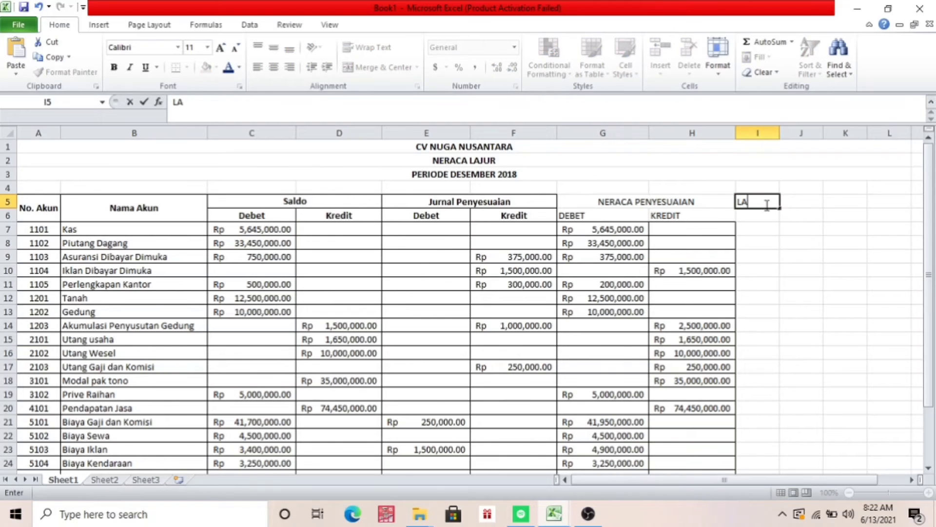
{"action": "type", "text": "BA/RUGOI"}
{"action": "key", "text": "Return"}
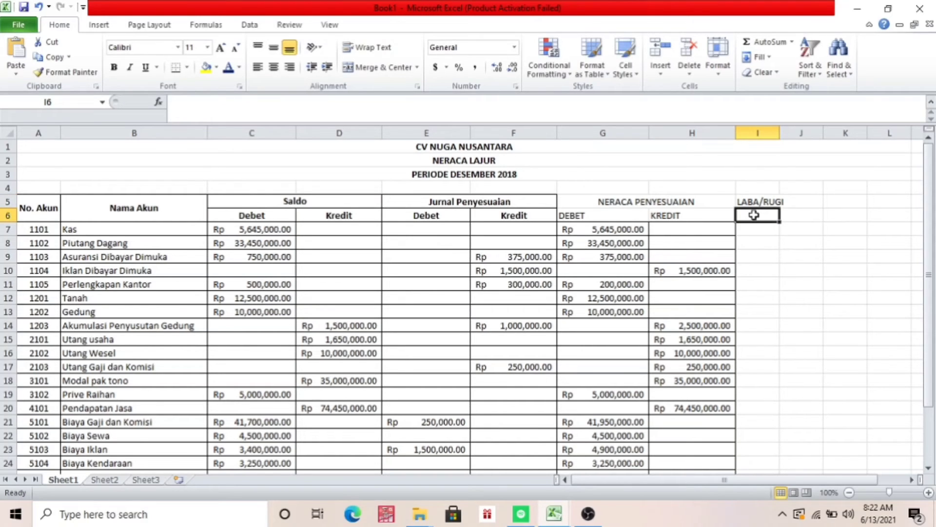
{"action": "type", "text": "DEBET"}
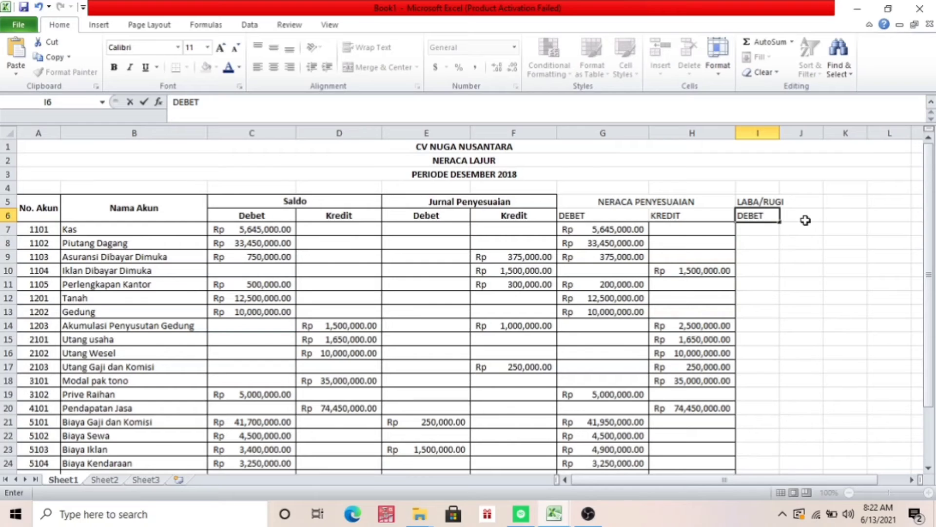
{"action": "left_click", "coordinate": [805, 220]}
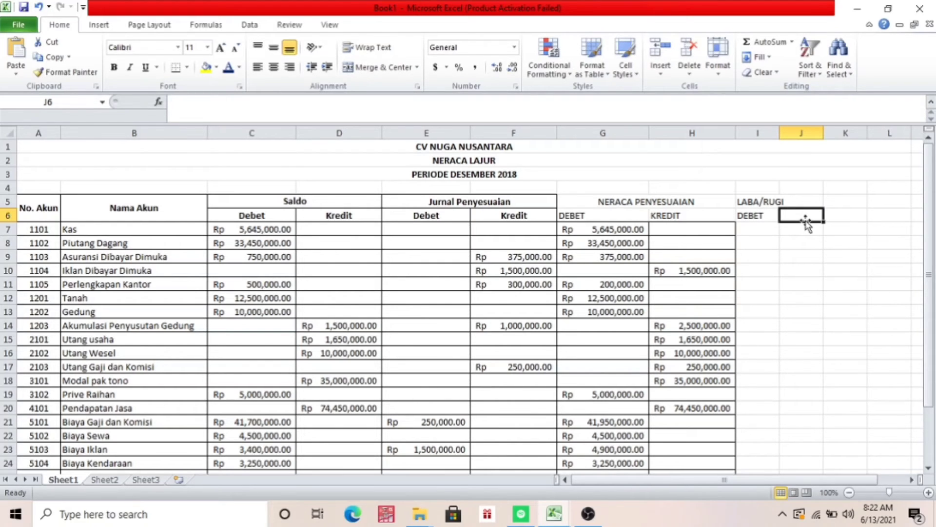
{"action": "type", "text": "KREDIT"}
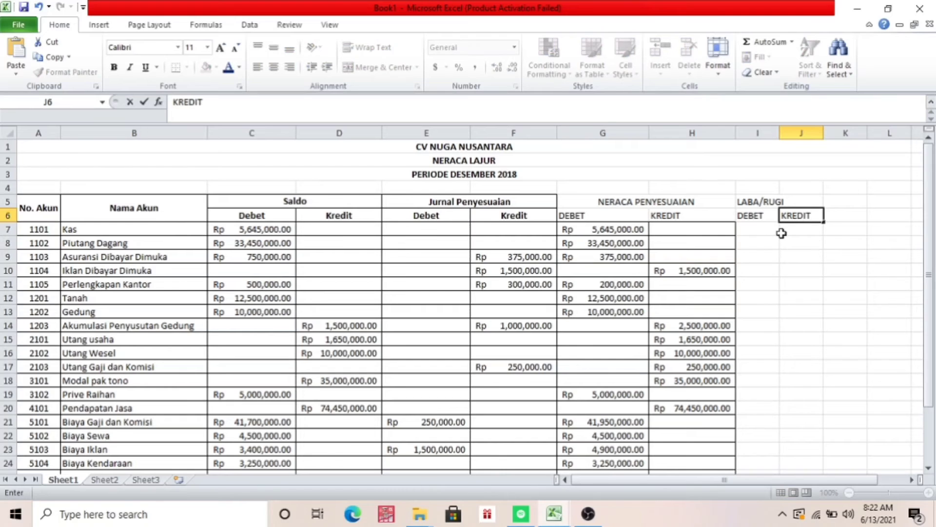
Merge and center the LABA/RUGI heading across I5:J5 and widen columns I and J to fit rupiah amounts
{"action": "left_click", "coordinate": [751, 229]}
{"action": "left_click", "coordinate": [763, 207]}
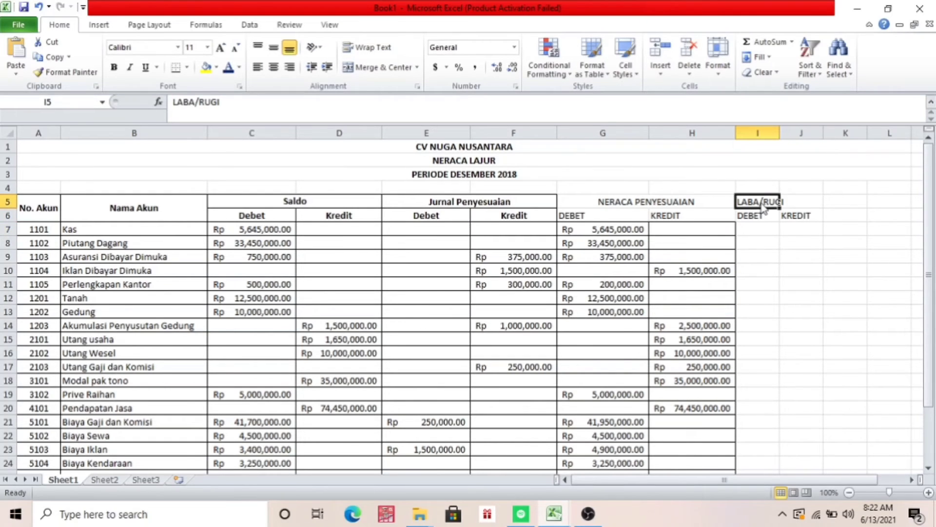
{"action": "left_click_drag", "start_coordinate": [763, 207], "coordinate": [802, 202]}
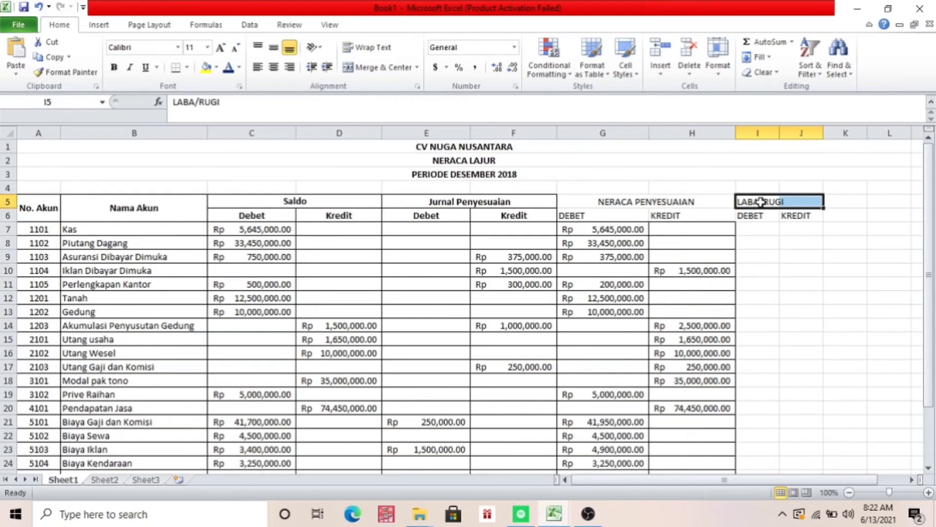
{"action": "left_click", "coordinate": [367, 68]}
{"action": "left_click", "coordinate": [770, 231]}
{"action": "left_click", "coordinate": [764, 216]}
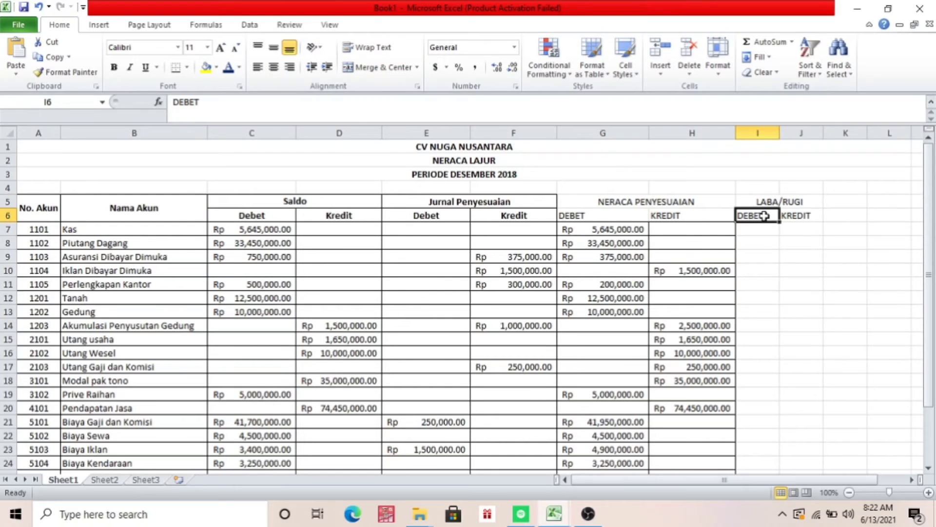
{"action": "left_click_drag", "start_coordinate": [781, 138], "coordinate": [909, 142]}
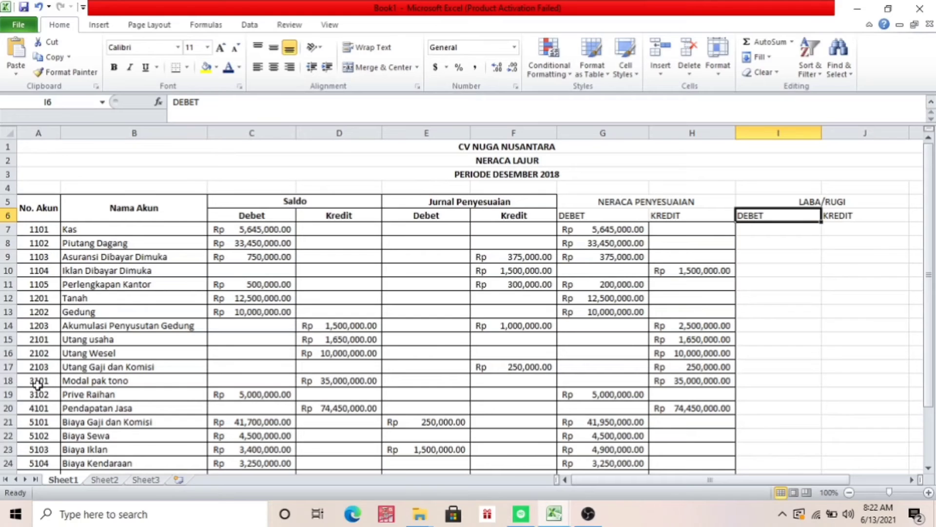
Carry the Pendapatan Jasa amount into the LABA/RUGI credit column by entering =H20 in J20
{"action": "left_click", "coordinate": [38, 408]}
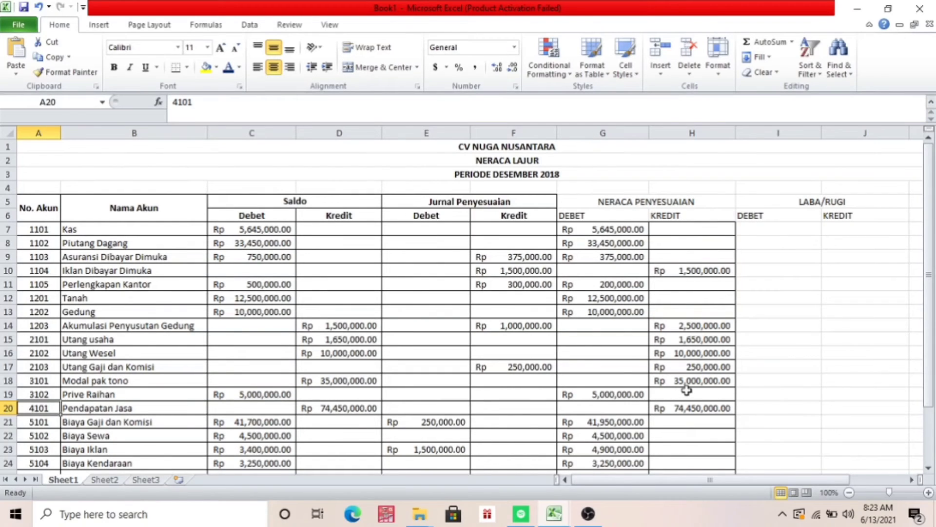
{"action": "left_click", "coordinate": [843, 409]}
{"action": "type", "text": "="}
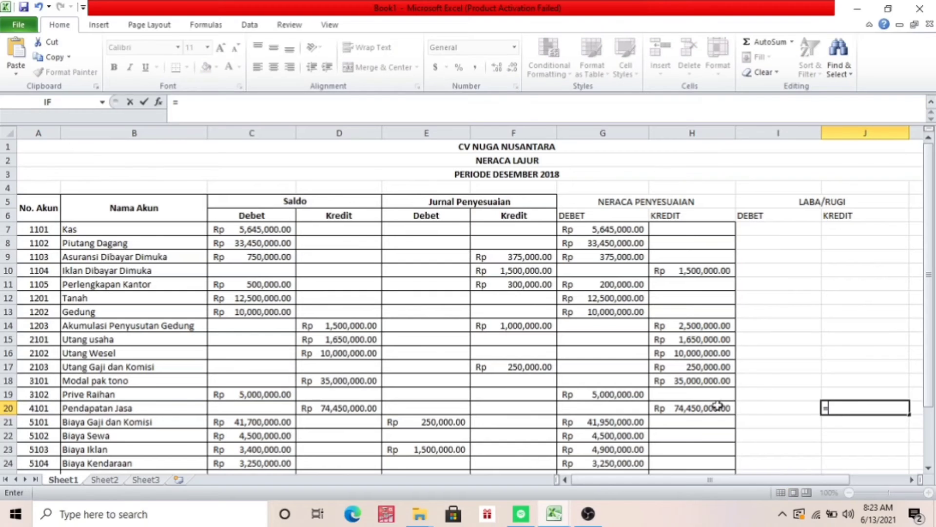
{"action": "left_click", "coordinate": [718, 406]}
{"action": "key", "text": "Return"}
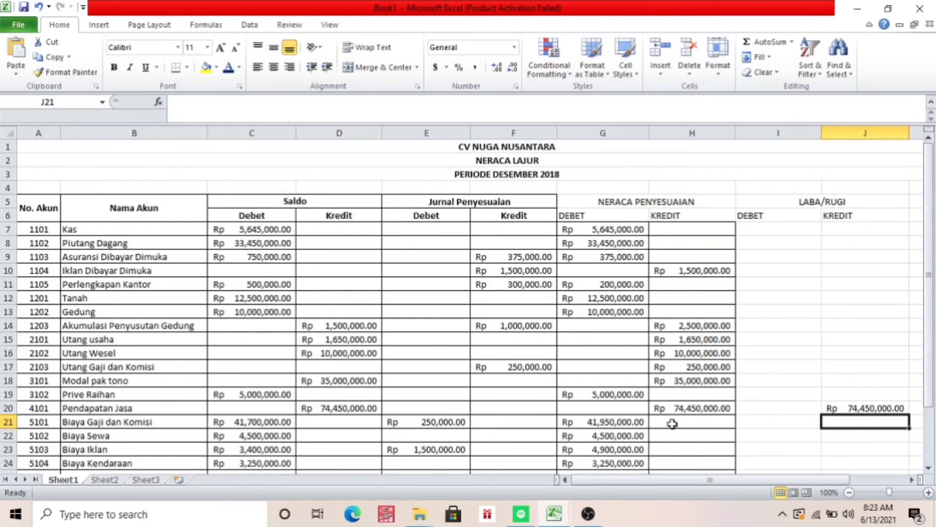
Carry the Biaya Gaji dan Komisi amount into the LABA/RUGI debit column by entering =G21 in I21
{"action": "left_click", "coordinate": [623, 422]}
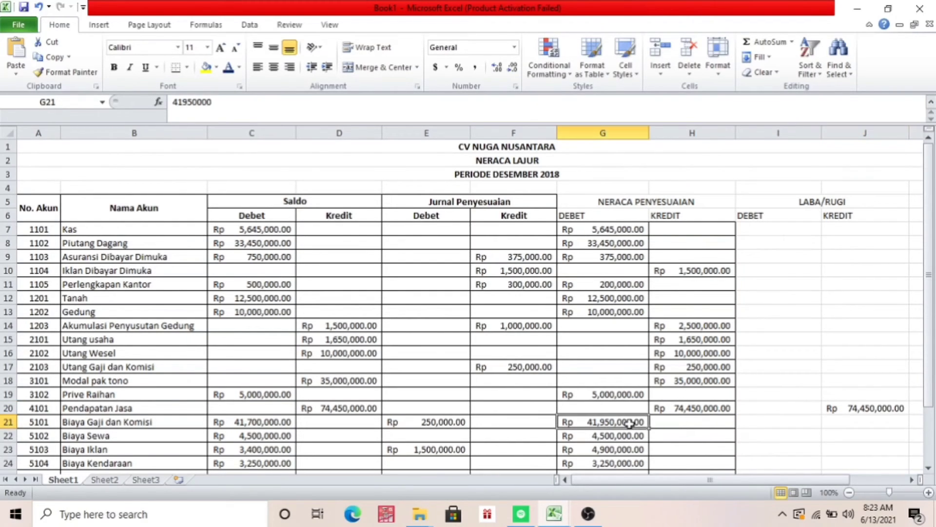
{"action": "left_click", "coordinate": [772, 422]}
{"action": "key", "text": "Return"}
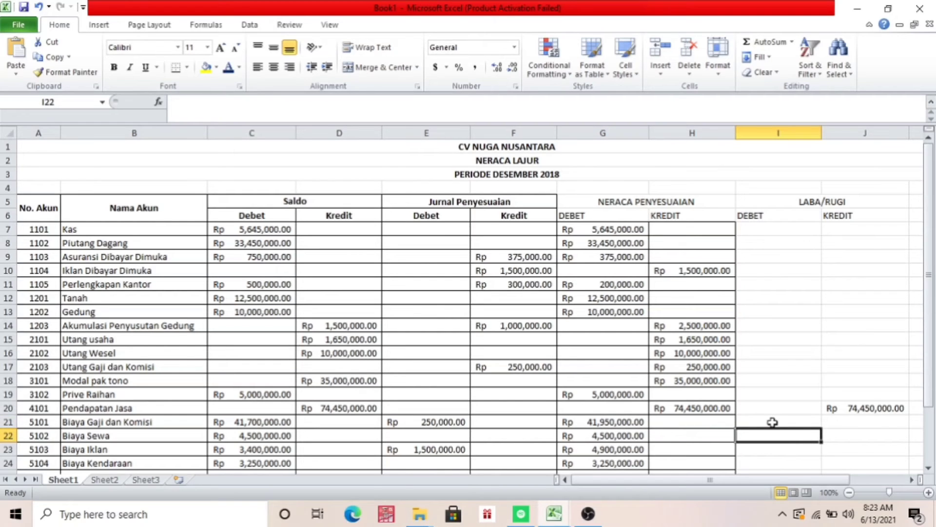
{"action": "left_click", "coordinate": [773, 422]}
{"action": "type", "text": "="}
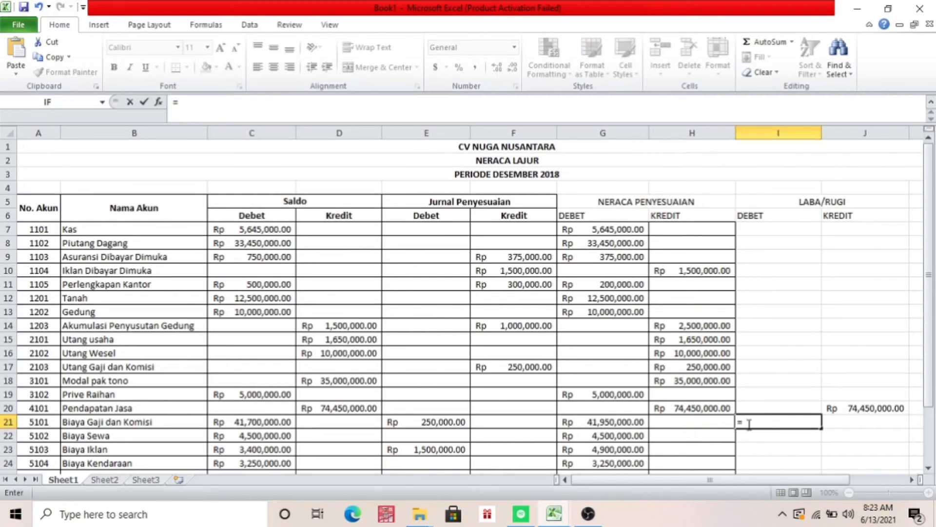
{"action": "left_click", "coordinate": [629, 422]}
{"action": "key", "text": "Return"}
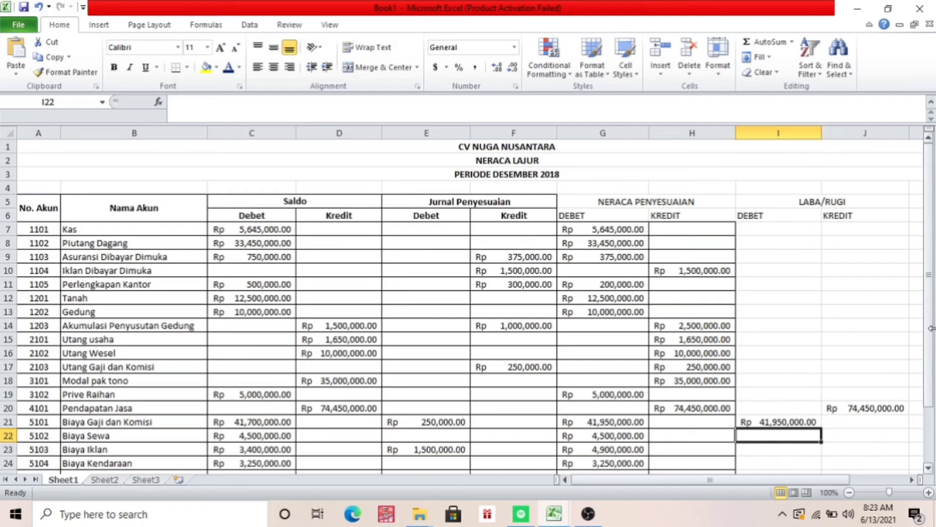
Switch to the TUGAS UTS LAB AKUNTANSI workbook and copy the expense amounts in I21:I28 of its NERACA LAJUR sheet
{"action": "left_click_drag", "start_coordinate": [932, 341], "coordinate": [933, 396]}
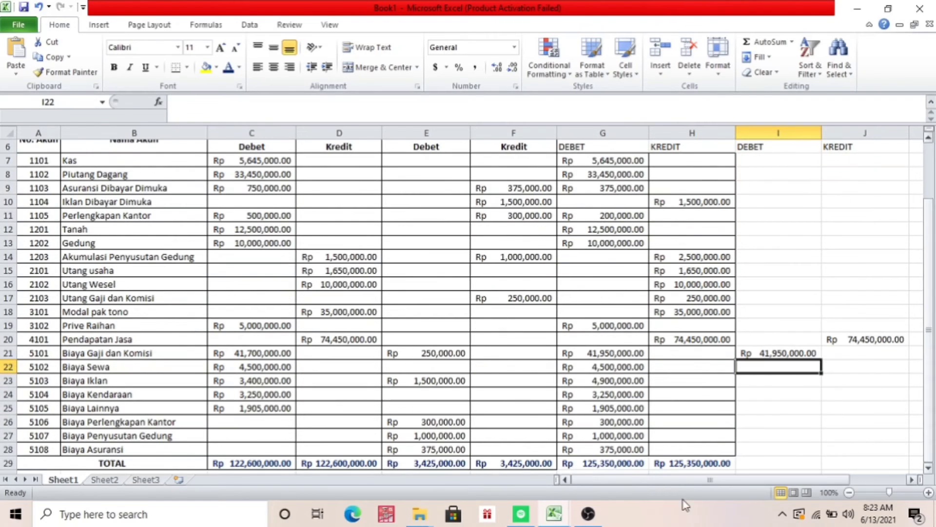
{"action": "left_click", "coordinate": [548, 521]}
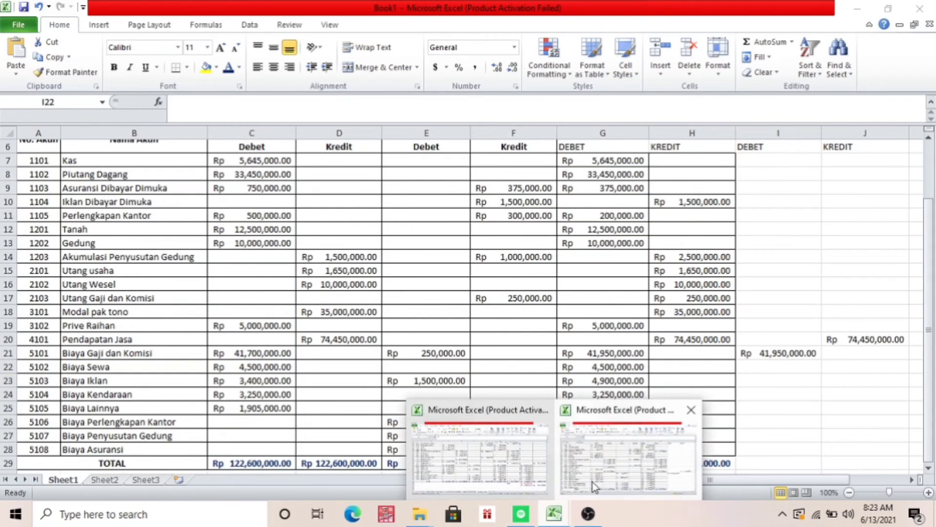
{"action": "left_click", "coordinate": [549, 461]}
{"action": "left_click", "coordinate": [808, 298]}
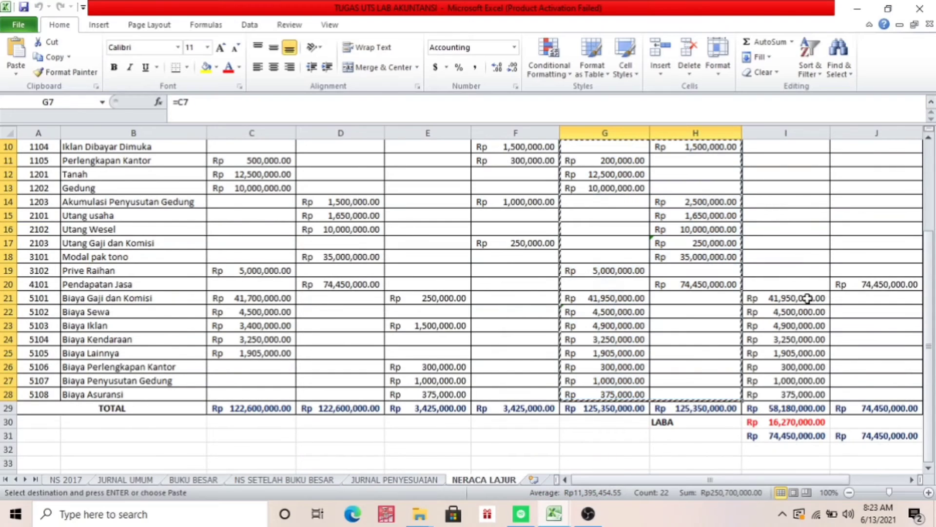
{"action": "key", "text": "shift+Down"}
{"action": "key", "text": "shift+Down"}
{"action": "key", "text": "shift+Down"}
{"action": "key", "text": "shift+Down"}
{"action": "key", "text": "shift+Down"}
{"action": "key", "text": "shift+Down"}
{"action": "key", "text": "shift+Down"}
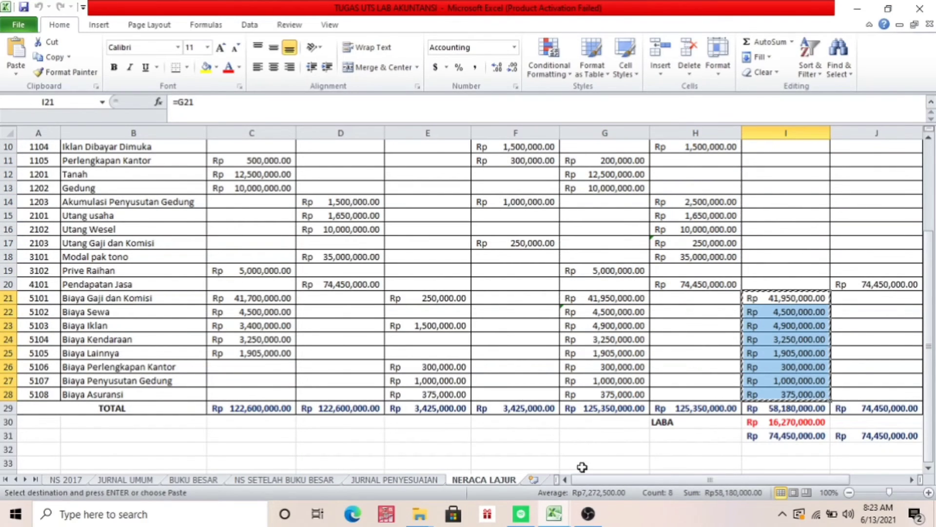
Return to Book1 and paste the copied expense amounts into the LABA/RUGI debit column starting at I21
{"action": "left_click", "coordinate": [560, 518]}
{"action": "left_click", "coordinate": [603, 466]}
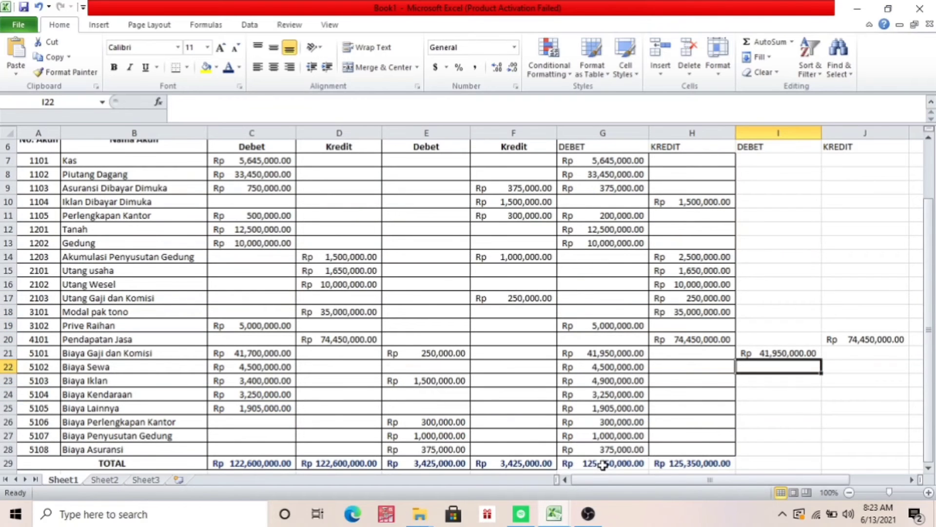
{"action": "left_click", "coordinate": [795, 353]}
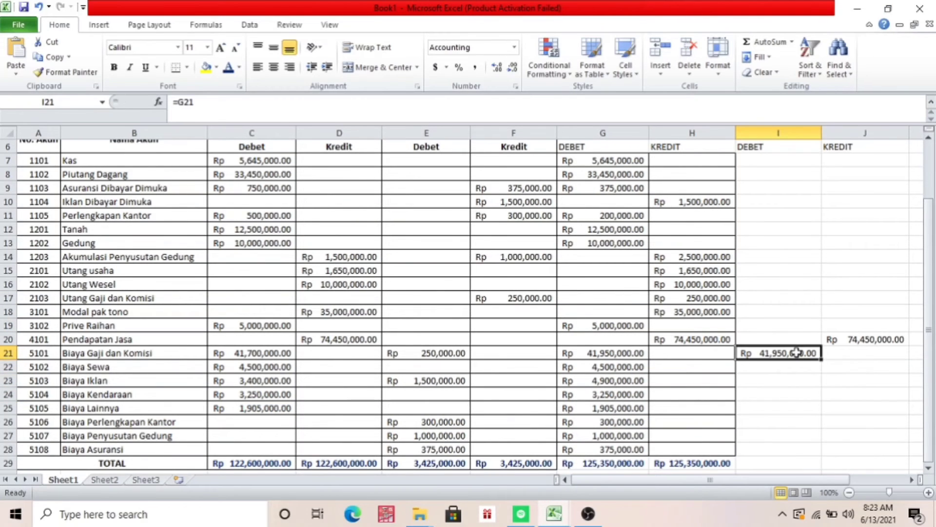
{"action": "key", "text": "ctrl+v"}
{"action": "left_click", "coordinate": [621, 350]}
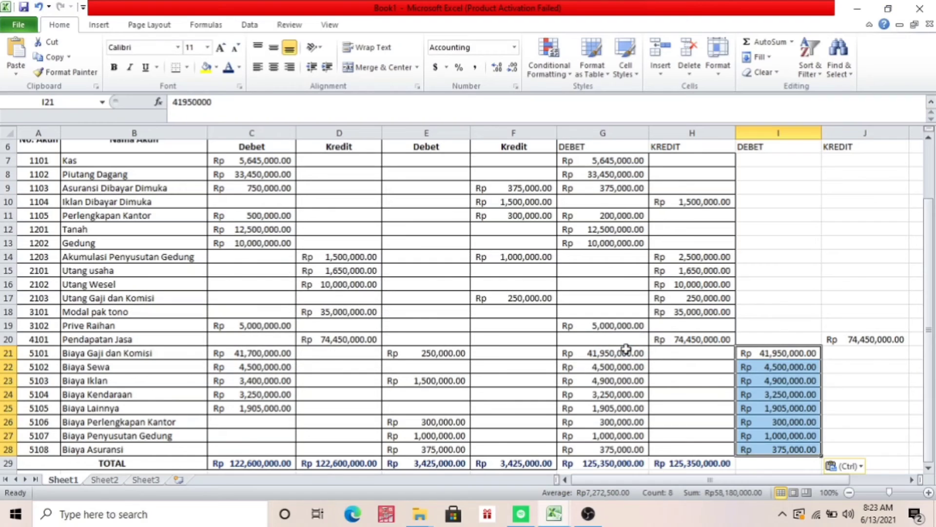
Total the LABA/RUGI debit column in I29 with =SUM(I21:I28)
{"action": "left_click", "coordinate": [753, 461]}
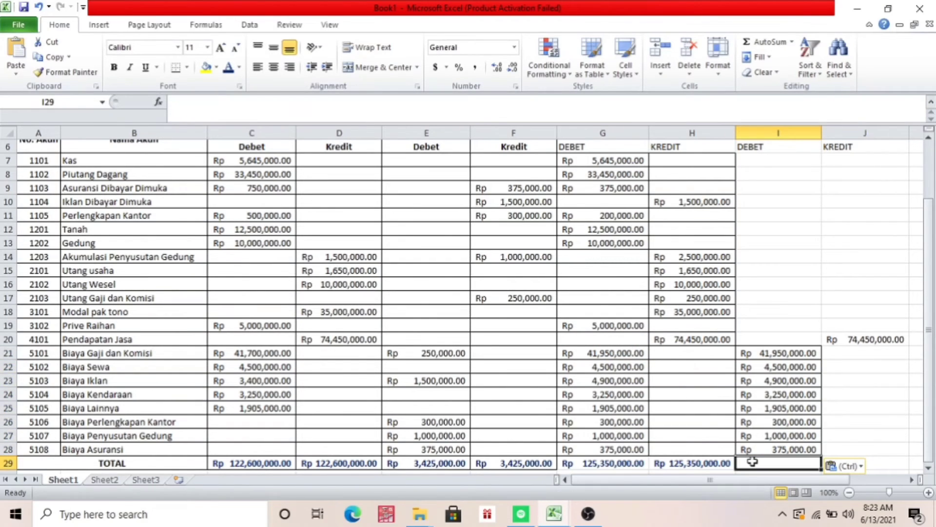
{"action": "type", "text": "=SU"}
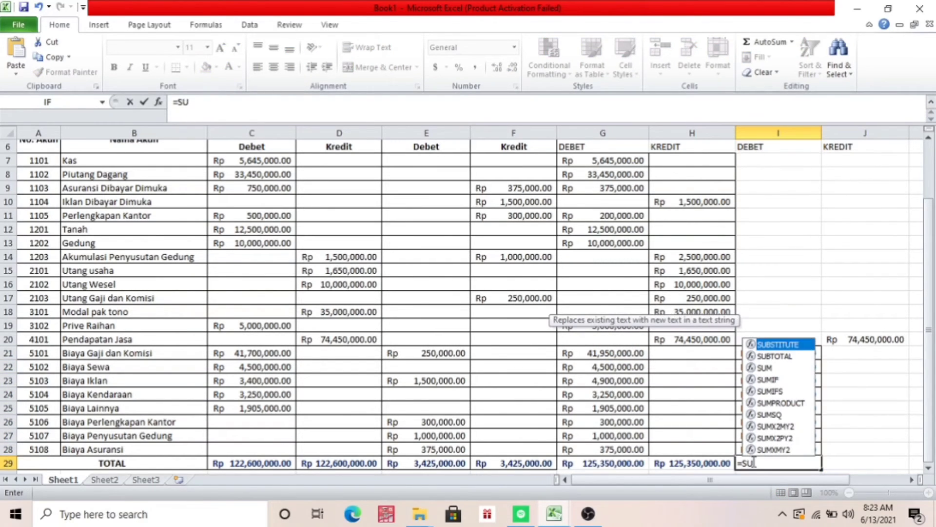
{"action": "type", "text": "M("}
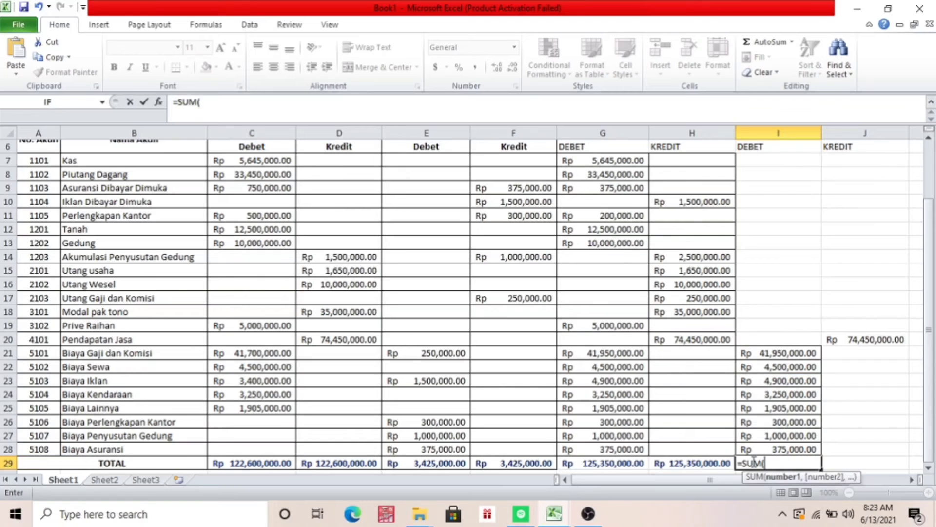
{"action": "left_click", "coordinate": [780, 352]}
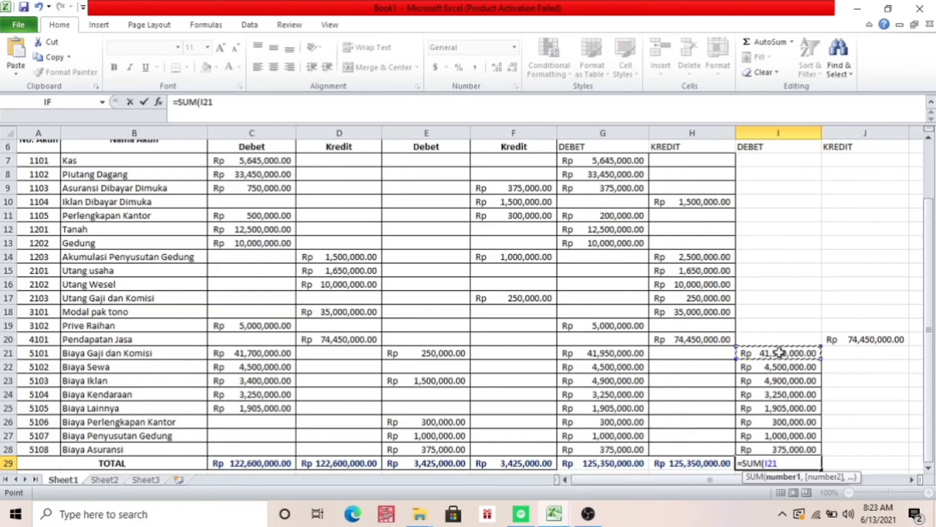
{"action": "key", "text": "shift+Down"}
{"action": "key", "text": "shift+Down"}
{"action": "key", "text": "shift+Down"}
{"action": "key", "text": "shift+Down"}
{"action": "key", "text": "shift+Down"}
{"action": "key", "text": "shift+Down"}
{"action": "key", "text": "shift+Down"}
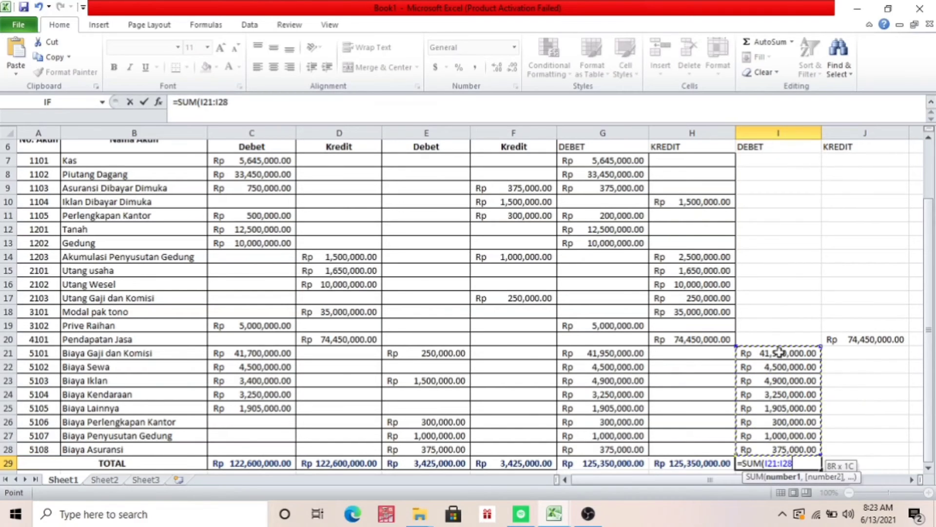
{"action": "type", "text": ")"}
{"action": "key", "text": "Return"}
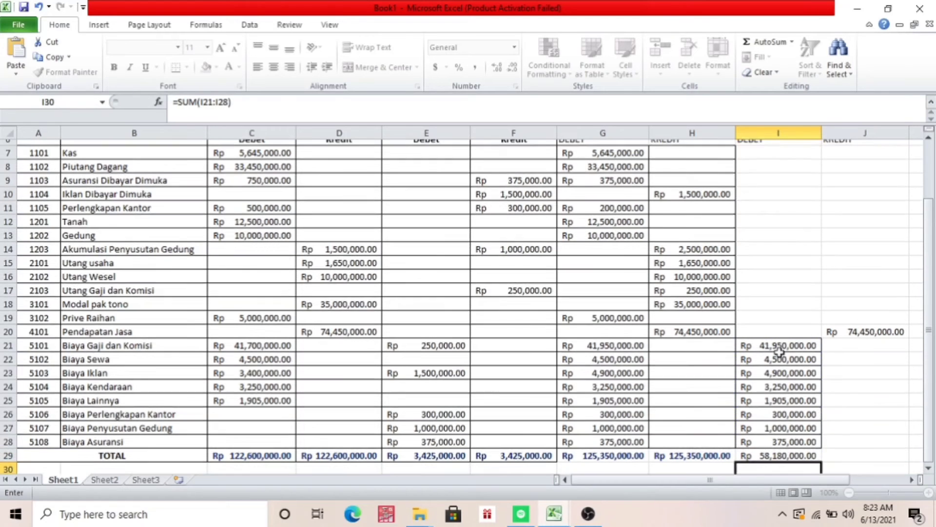
Total the LABA/RUGI credit column in J29 with =SUM(J20)
{"action": "left_click", "coordinate": [850, 450]}
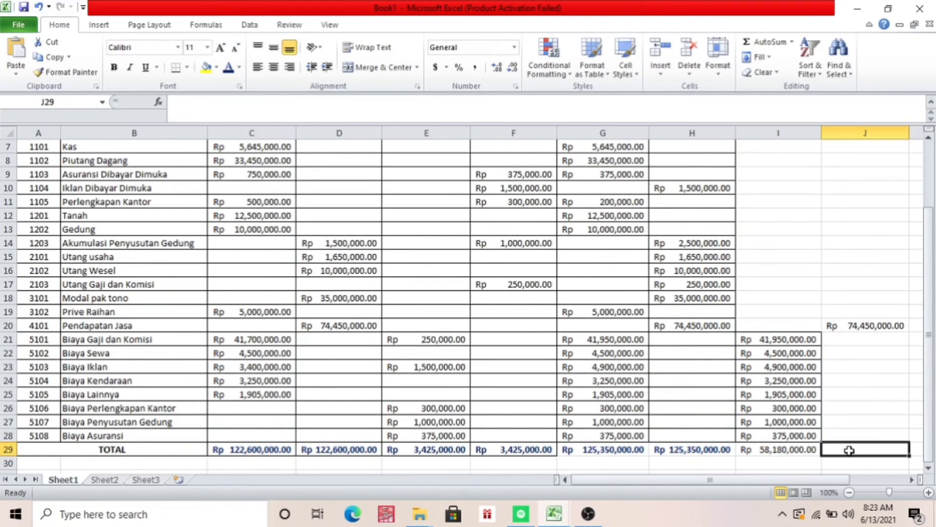
{"action": "type", "text": "=SUM"}
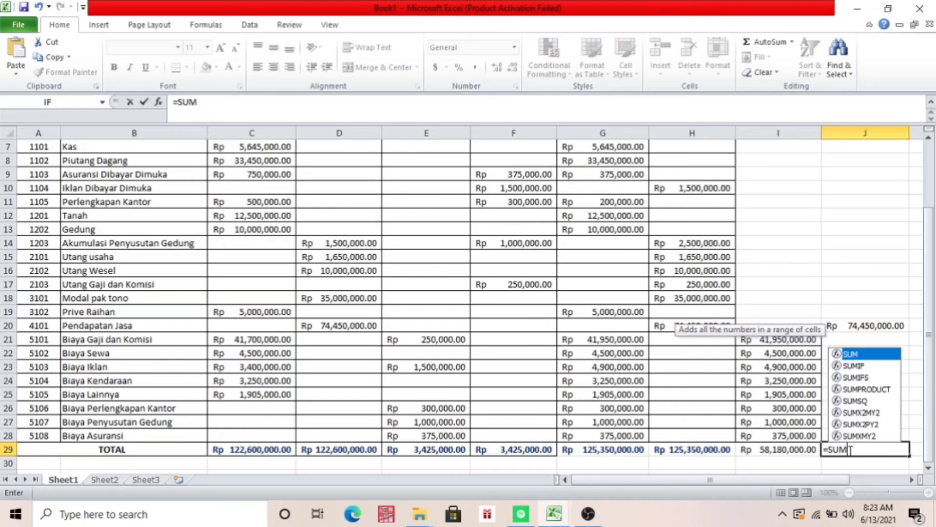
{"action": "type", "text": "("}
{"action": "left_click", "coordinate": [856, 326]}
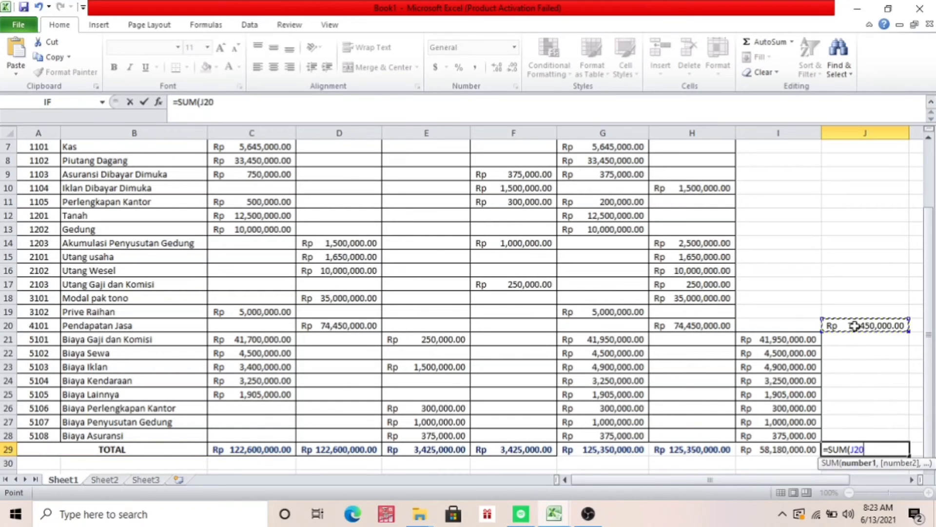
{"action": "type", "text": ")"}
{"action": "key", "text": "Return"}
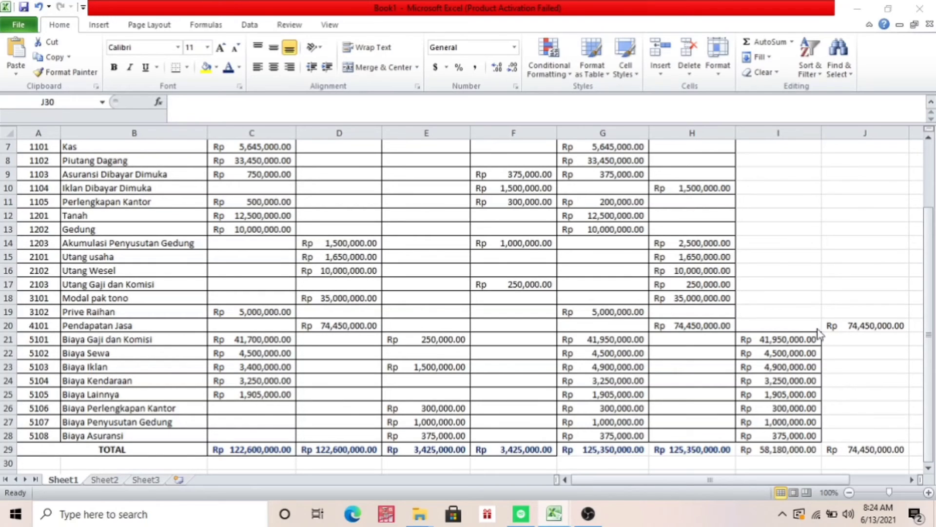
Calculate the difference between the LABA/RUGI credit and debit totals in I30 with =J29-I29
{"action": "left_click", "coordinate": [929, 410]}
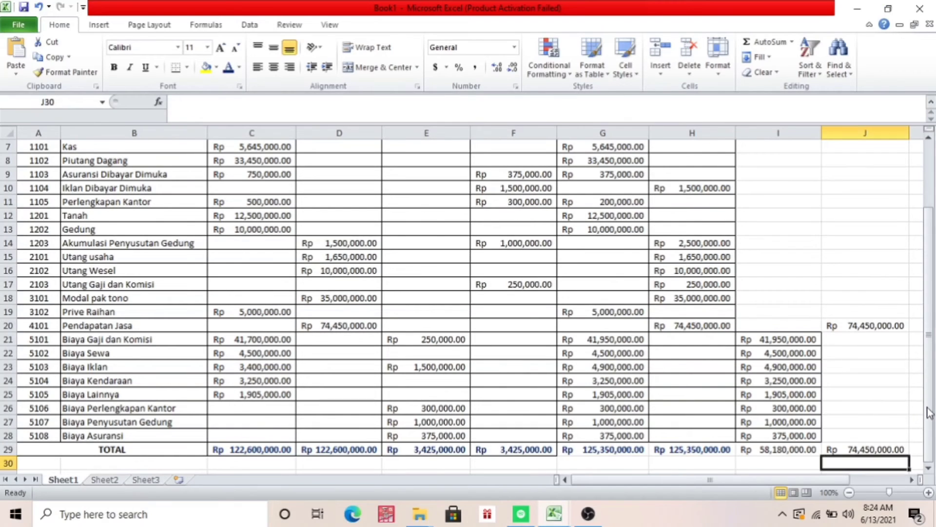
{"action": "left_click", "coordinate": [780, 464]}
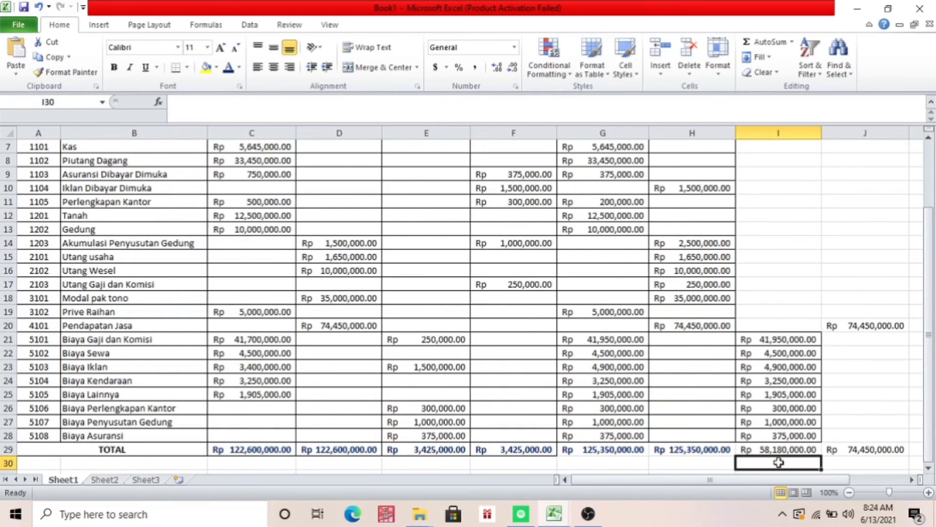
{"action": "type", "text": "="}
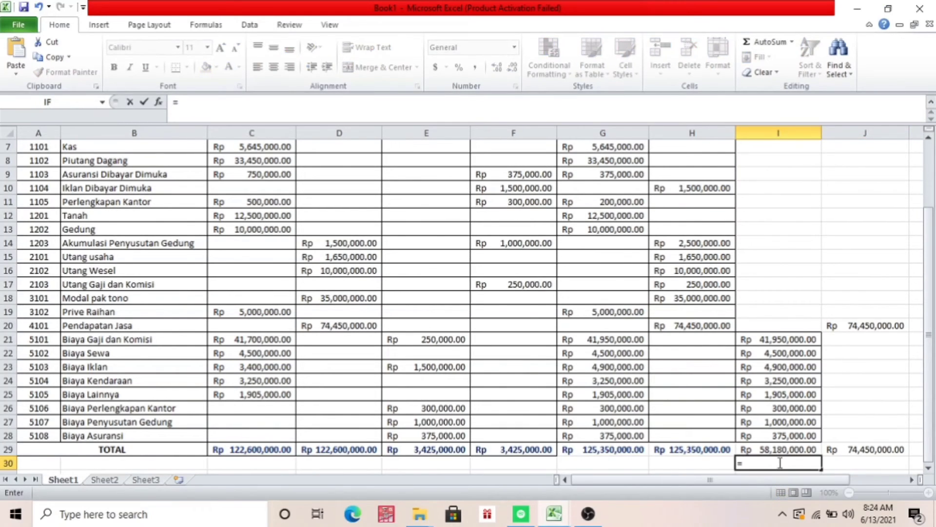
{"action": "left_click", "coordinate": [863, 451]}
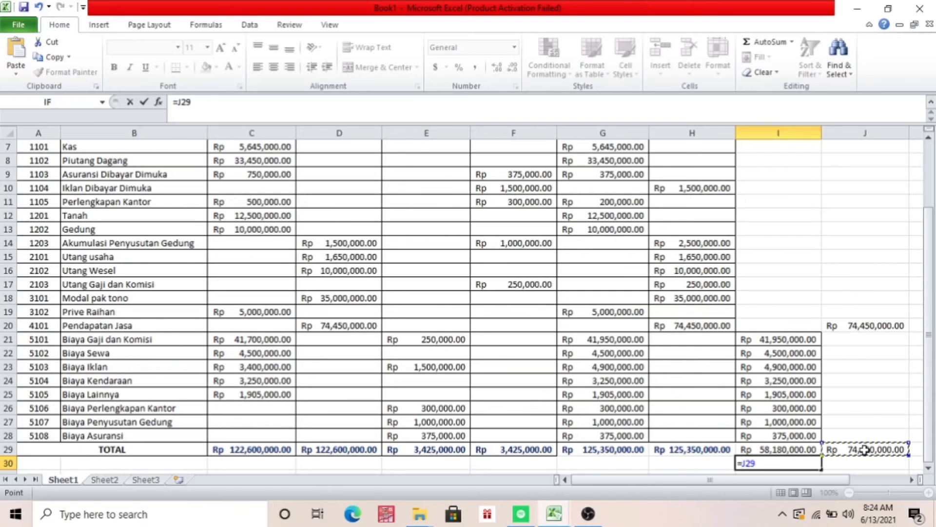
{"action": "type", "text": "-"}
{"action": "left_click", "coordinate": [777, 451]}
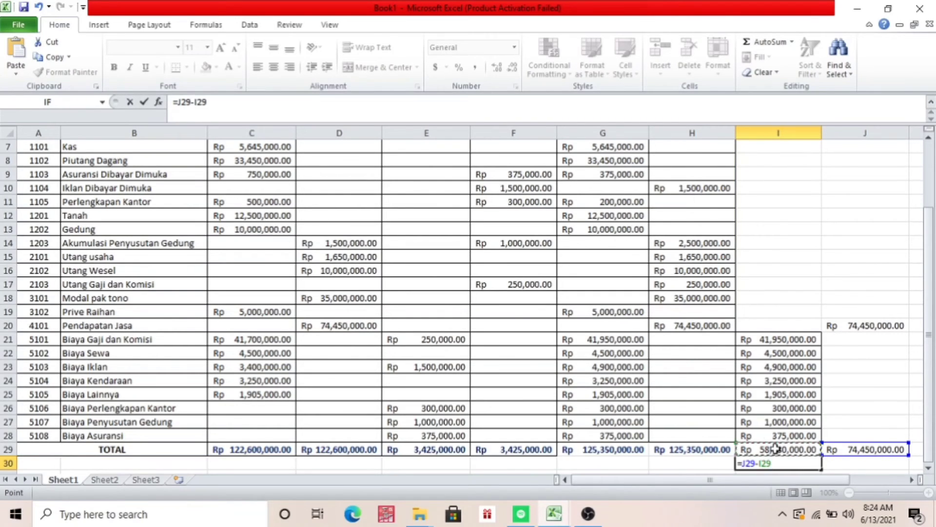
{"action": "key", "text": "Return"}
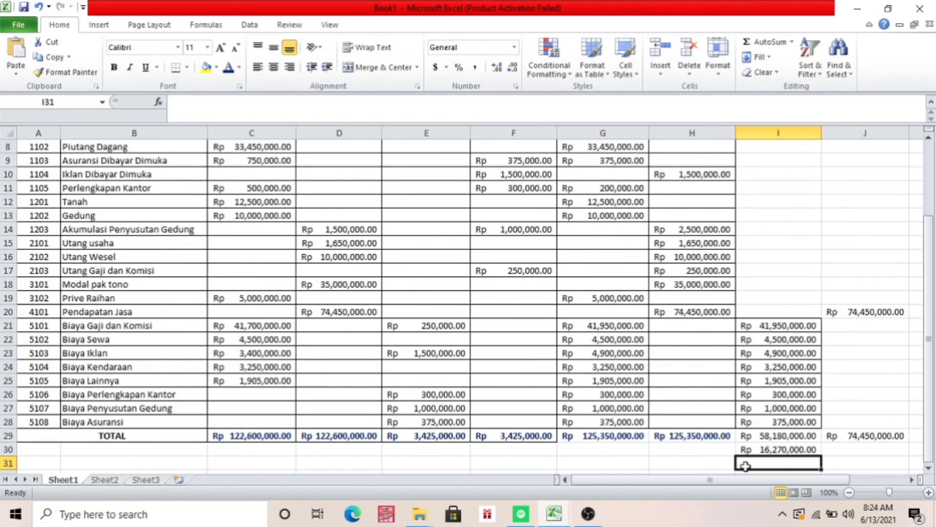
Add the debit total and the difference below it by entering =SUM(I29:I30) in I31
{"action": "type", "text": "="}
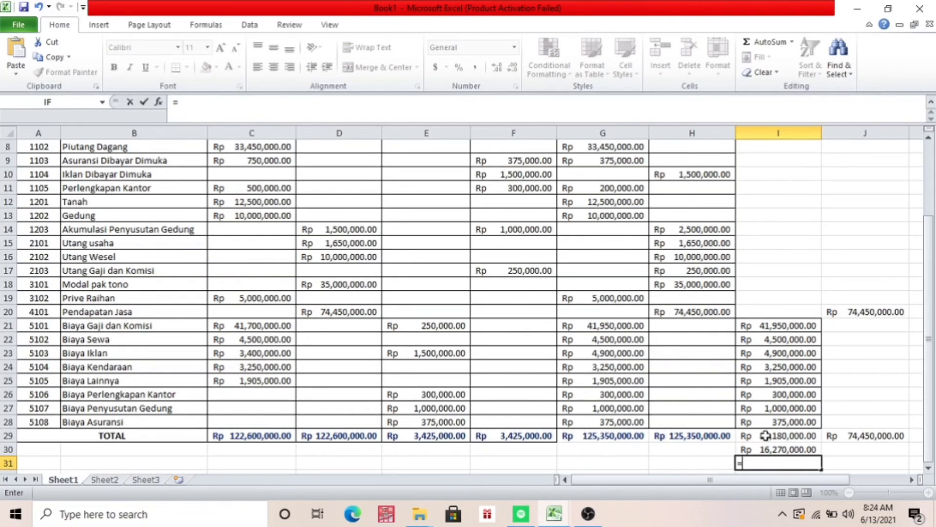
{"action": "left_click_drag", "start_coordinate": [765, 436], "coordinate": [766, 449]}
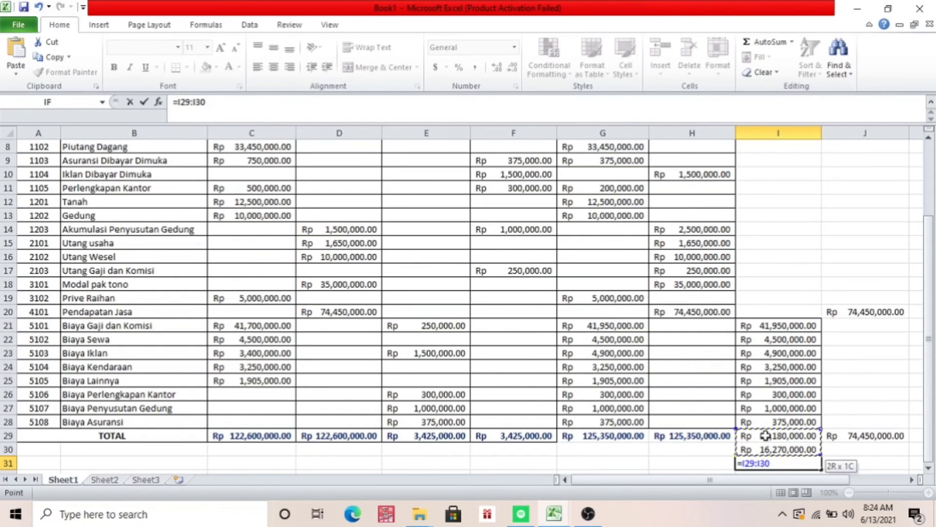
{"action": "key", "text": "BackSpace"}
{"action": "key", "text": "BackSpace"}
{"action": "key", "text": "BackSpace"}
{"action": "key", "text": "BackSpace"}
{"action": "key", "text": "BackSpace"}
{"action": "key", "text": "BackSpace"}
{"action": "key", "text": "BackSpace"}
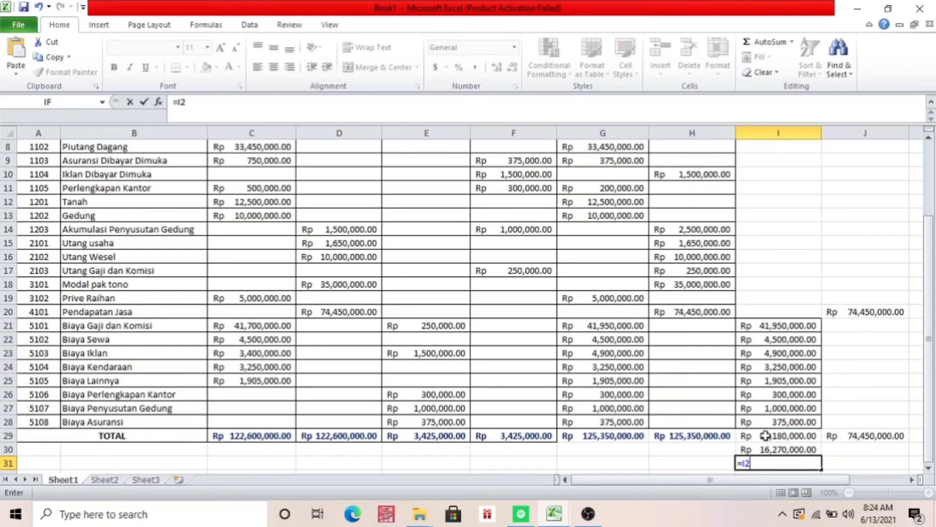
{"action": "type", "text": "SUM"}
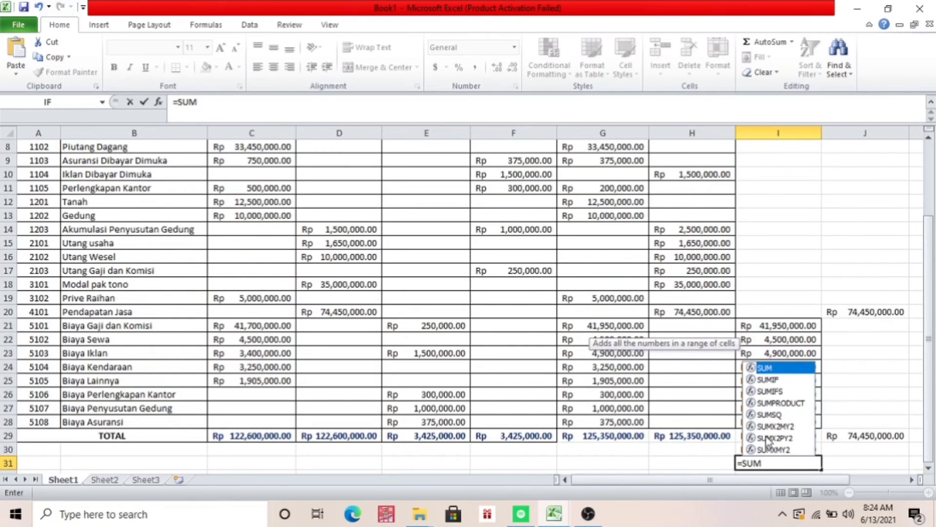
{"action": "type", "text": "("}
{"action": "left_click_drag", "start_coordinate": [765, 435], "coordinate": [766, 449]}
{"action": "type", "text": ")"}
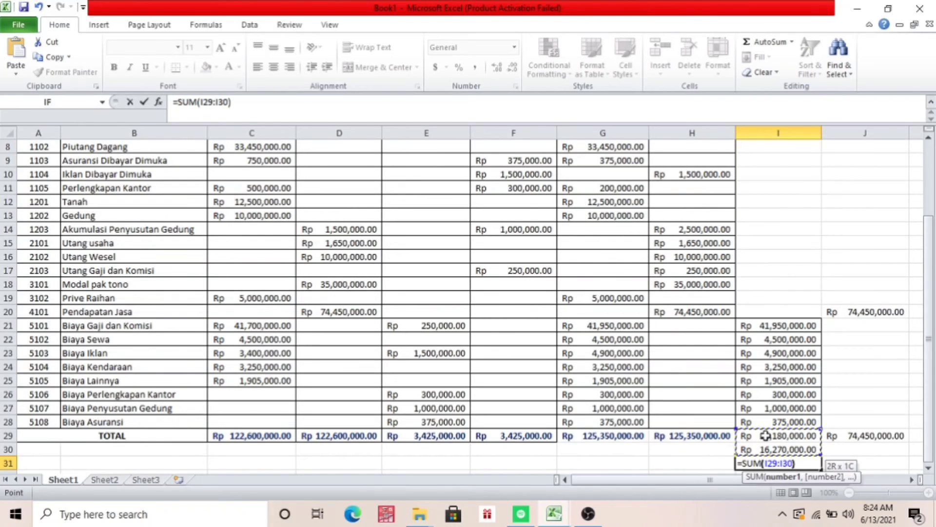
{"action": "key", "text": "Return"}
Carry the LABA/RUGI credit total down to the final row by entering =J29 in J31
{"action": "left_click", "coordinate": [861, 449]}
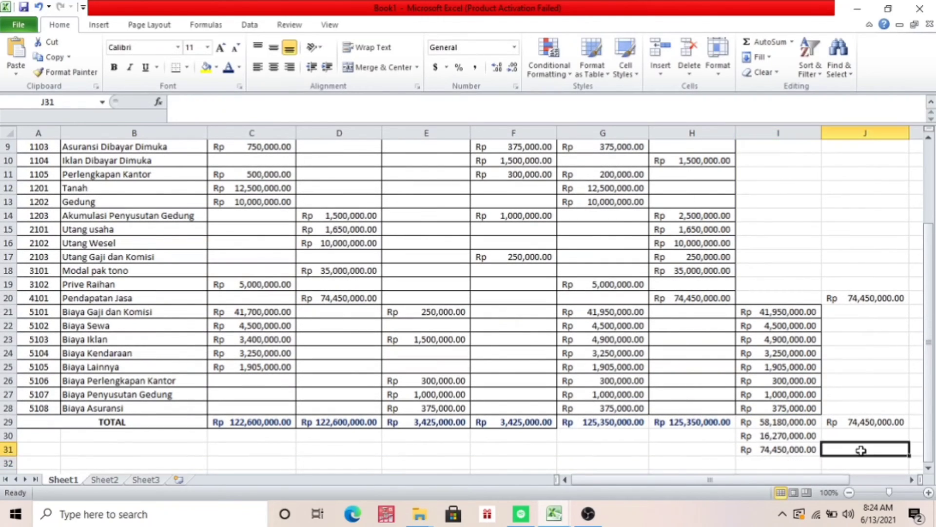
{"action": "type", "text": "="}
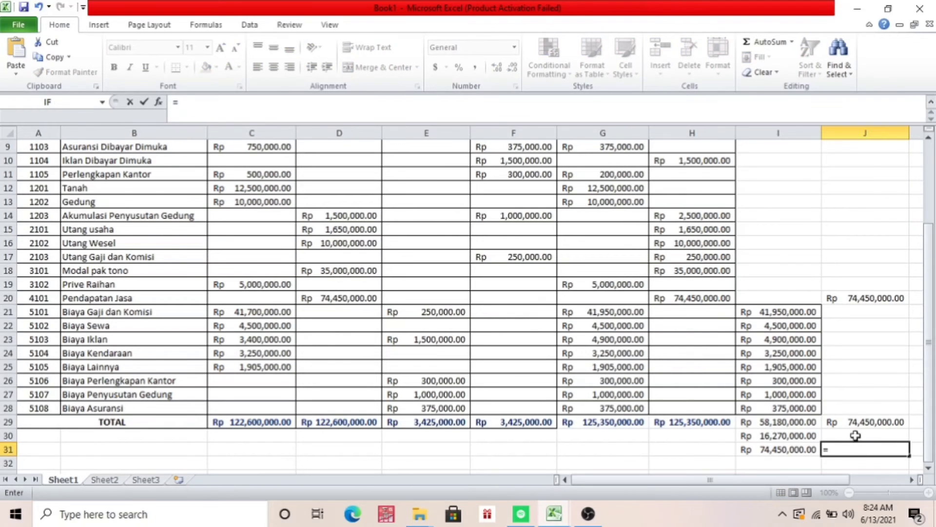
{"action": "left_click", "coordinate": [851, 420]}
{"action": "key", "text": "Return"}
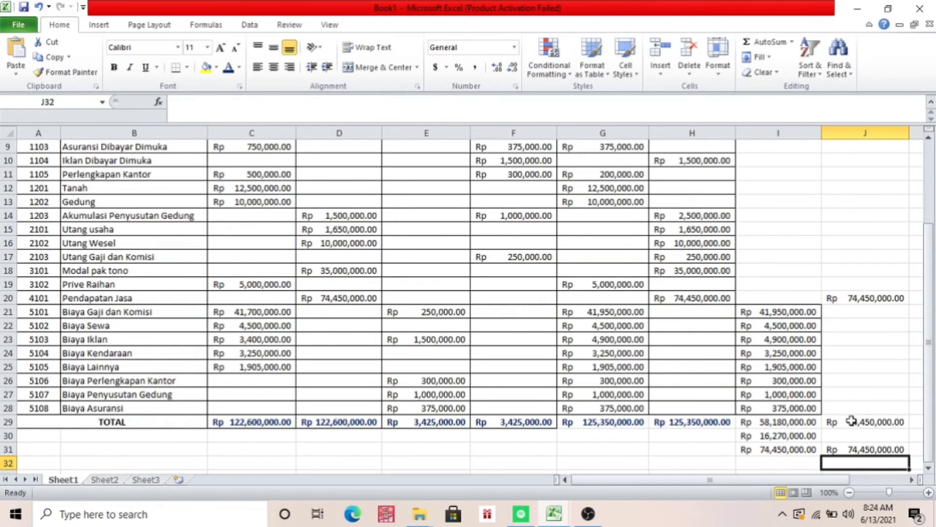
Format the difference amount in I30 with red, bold text
{"action": "left_click", "coordinate": [800, 439]}
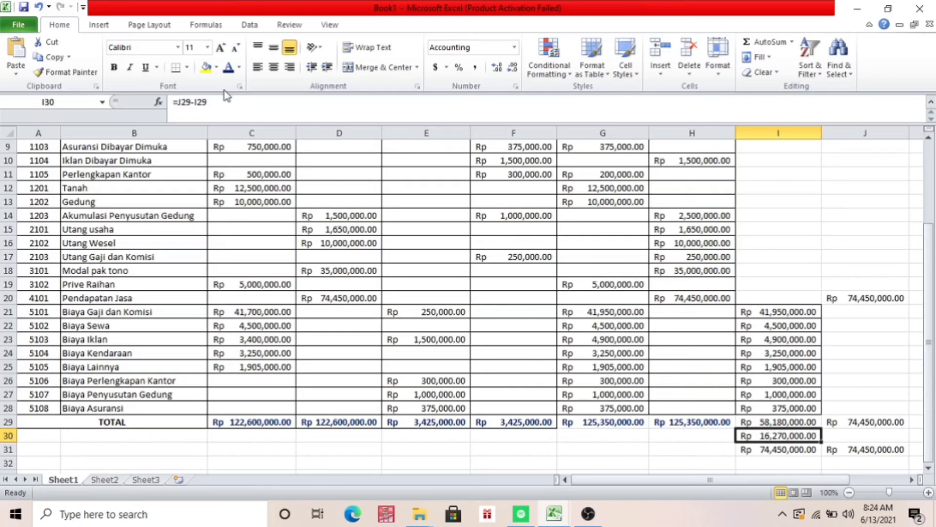
{"action": "left_click", "coordinate": [239, 69]}
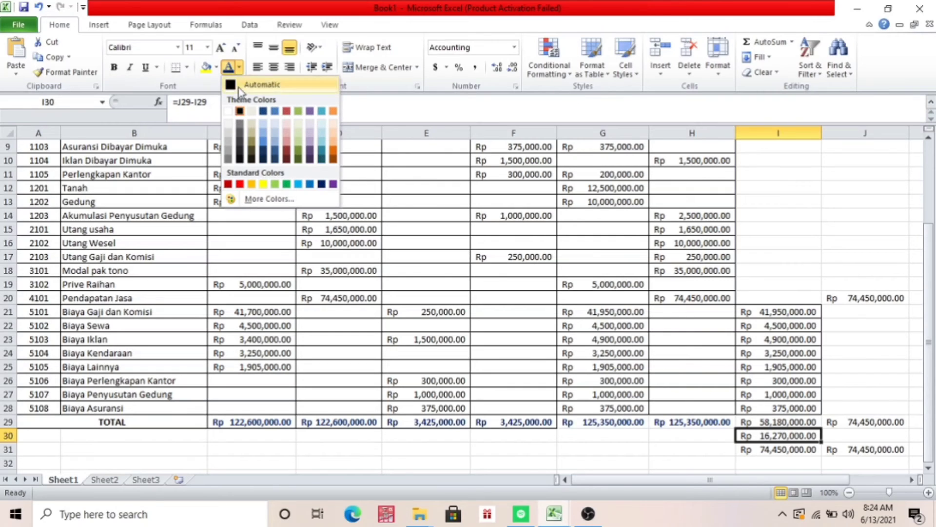
{"action": "left_click", "coordinate": [238, 184]}
{"action": "left_click", "coordinate": [114, 67]}
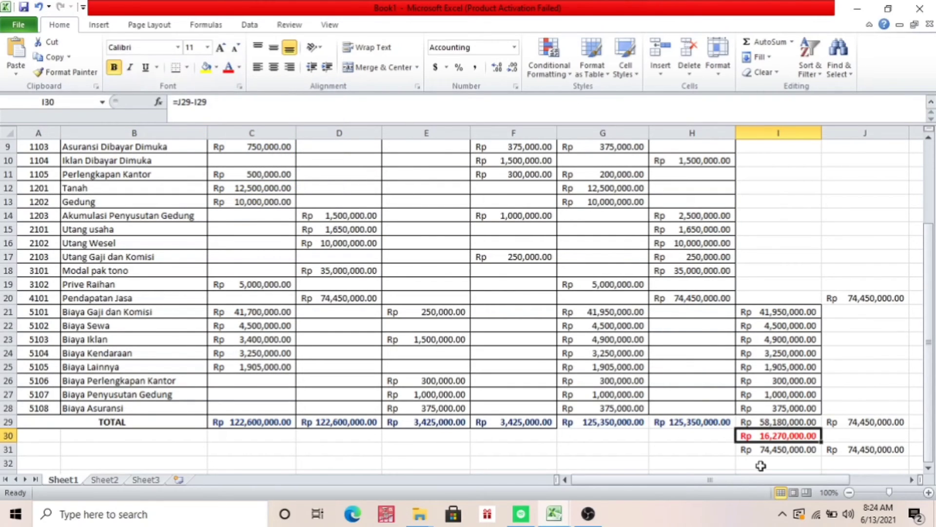
Try to label the difference in H30 with an IF formula returning "LABA" when J29>I29 and "RUGI" otherwise
{"action": "left_click", "coordinate": [707, 449]}
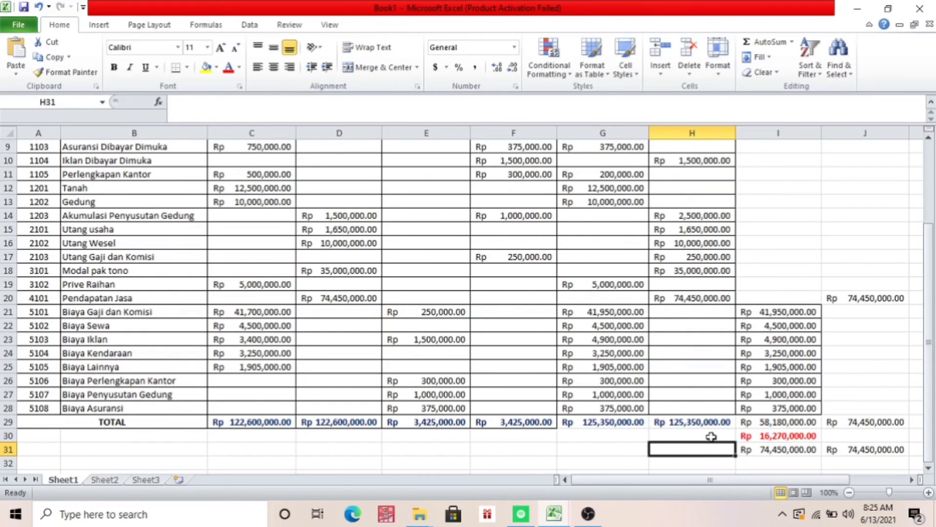
{"action": "left_click", "coordinate": [711, 435]}
{"action": "type", "text": "="}
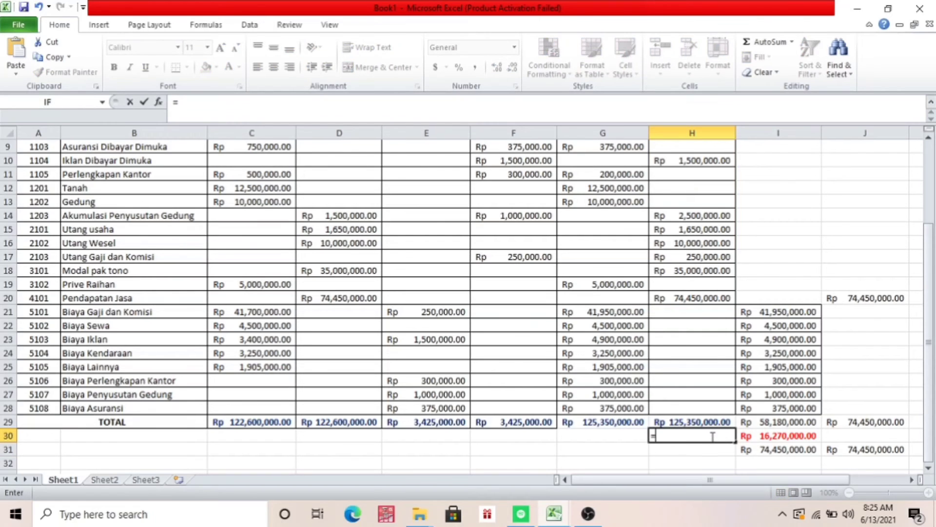
{"action": "type", "text": "IF"}
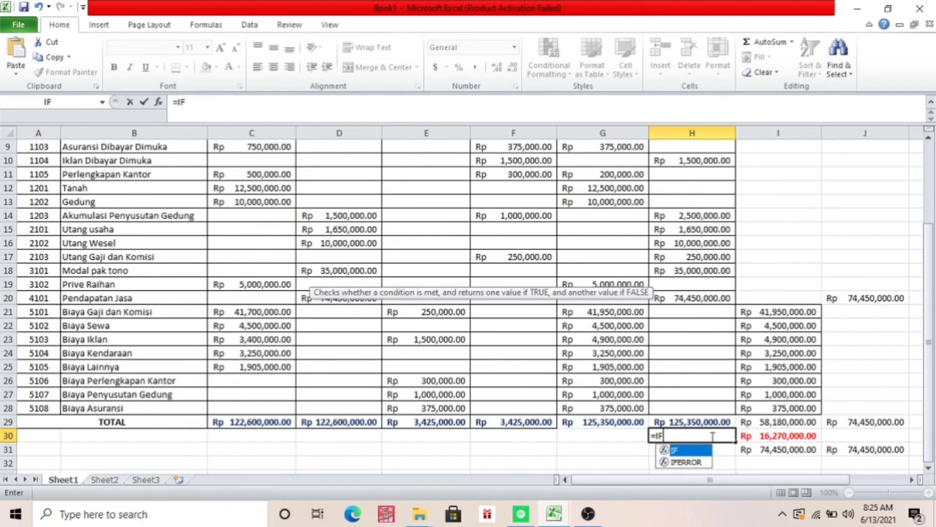
{"action": "type", "text": "("}
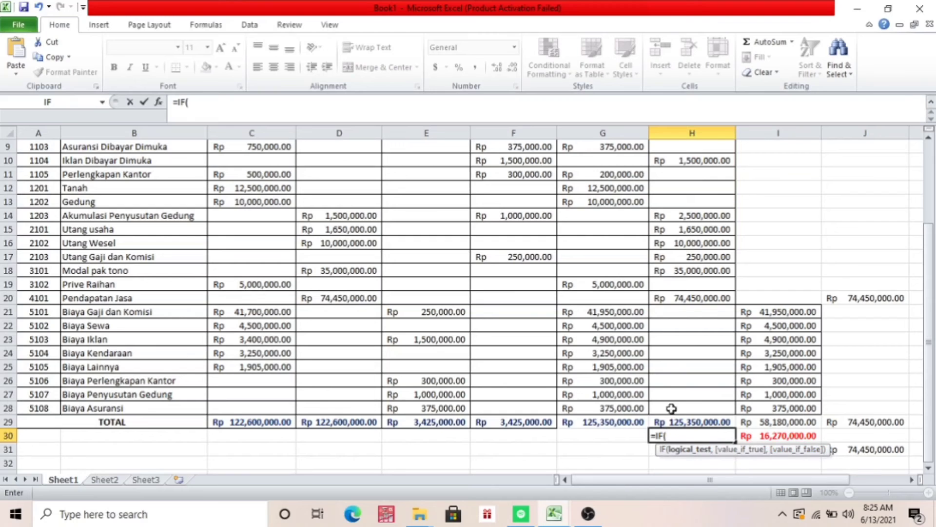
{"action": "left_click", "coordinate": [47, 103]}
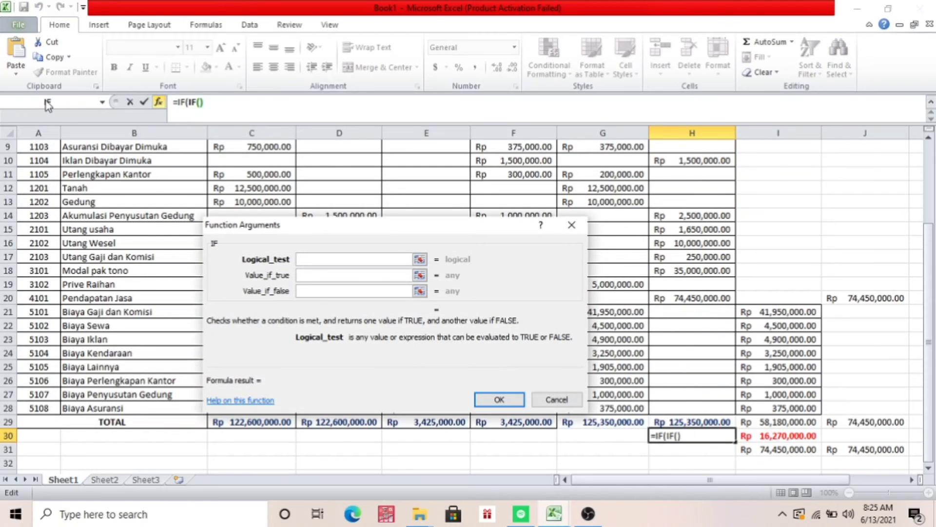
{"action": "left_click", "coordinate": [851, 426]}
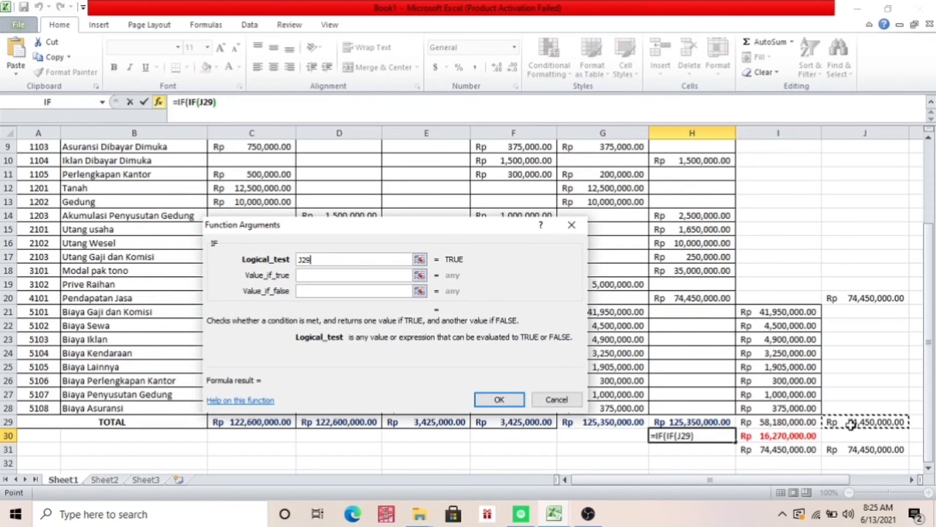
{"action": "type", "text": ">"}
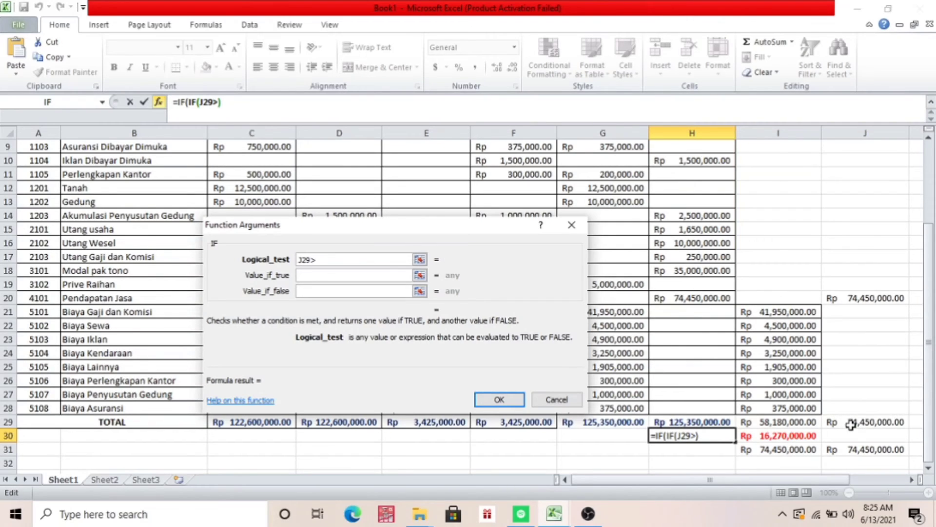
{"action": "left_click", "coordinate": [798, 427]}
{"action": "left_click", "coordinate": [348, 274]}
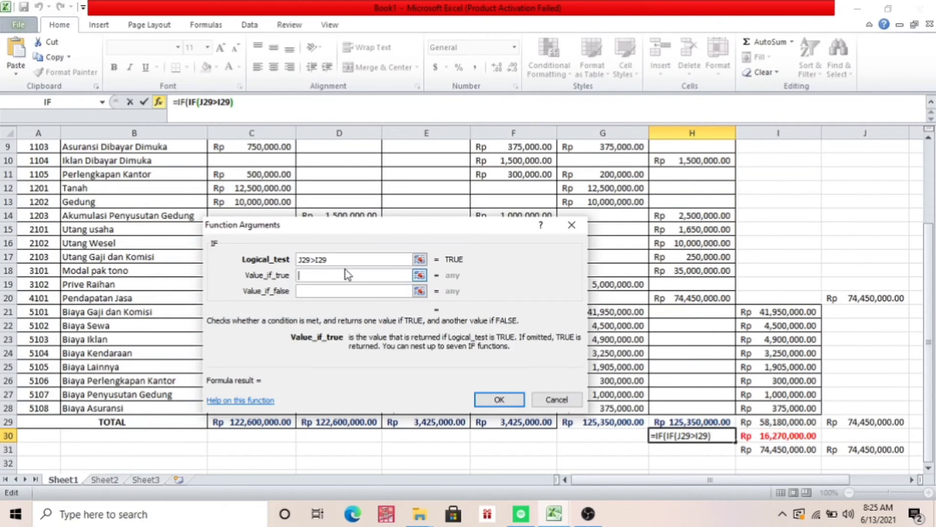
{"action": "type", "text": "\"LABA\""}
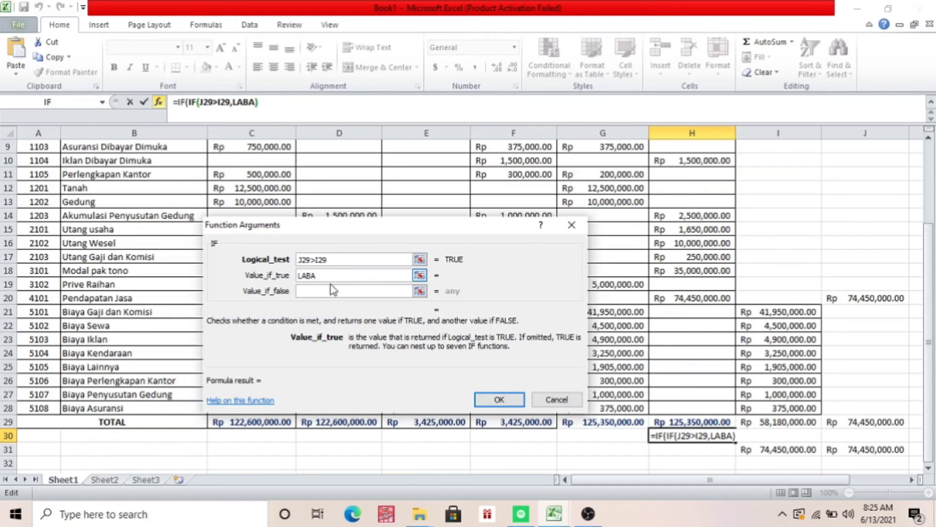
{"action": "left_click", "coordinate": [325, 291]}
{"action": "type", "text": "RUGI"}
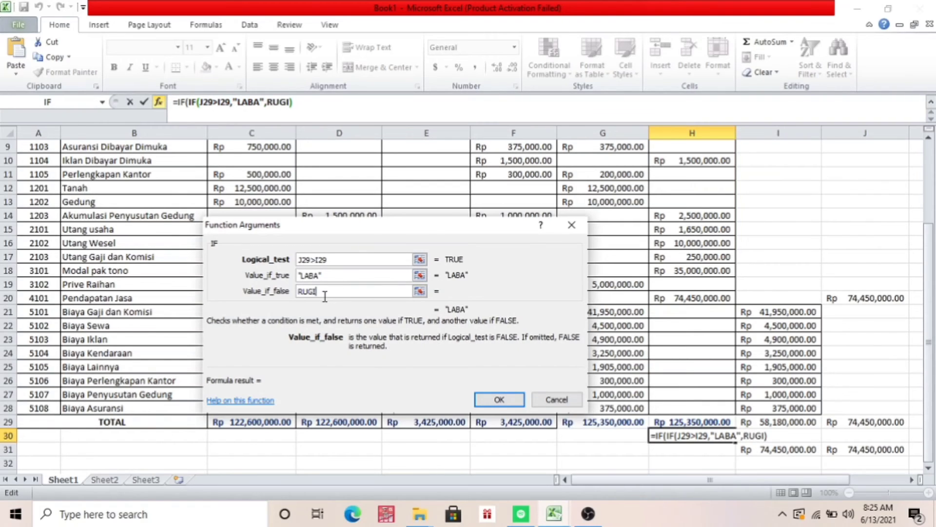
{"action": "left_click", "coordinate": [486, 396]}
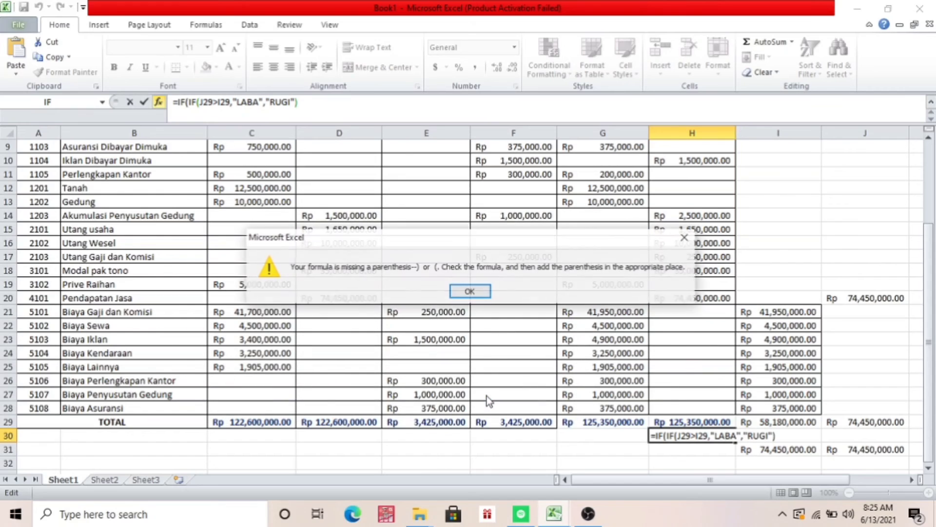
{"action": "left_click", "coordinate": [468, 291]}
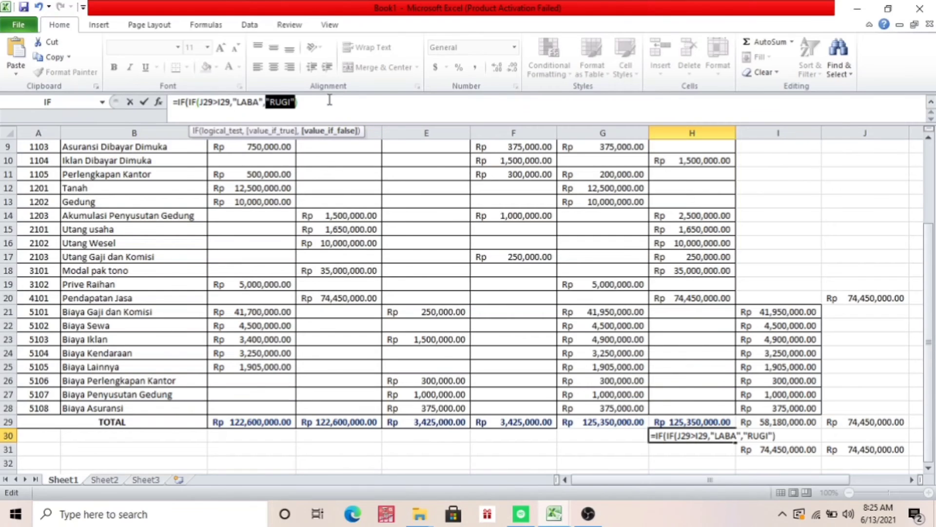
Delete the faulty nested part of the formula in H30, leaving only =IF
{"action": "left_click", "coordinate": [315, 106]}
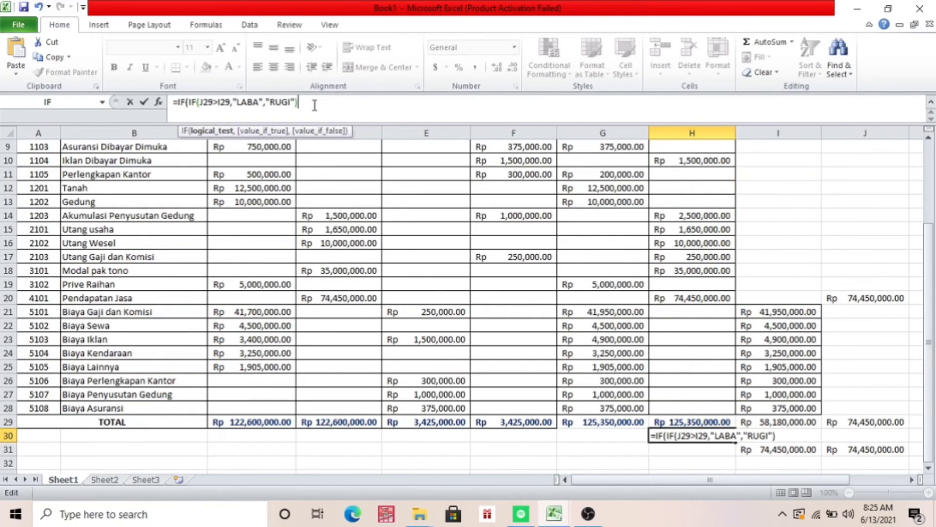
{"action": "key", "text": "BackSpace"}
{"action": "key", "text": "BackSpace"}
{"action": "key", "text": "BackSpace"}
{"action": "key", "text": "BackSpace"}
{"action": "key", "text": "BackSpace"}
{"action": "key", "text": "BackSpace"}
{"action": "key", "text": "BackSpace"}
{"action": "key", "text": "BackSpace"}
{"action": "key", "text": "BackSpace"}
{"action": "key", "text": "BackSpace"}
{"action": "key", "text": "BackSpace"}
{"action": "key", "text": "BackSpace"}
{"action": "key", "text": "BackSpace"}
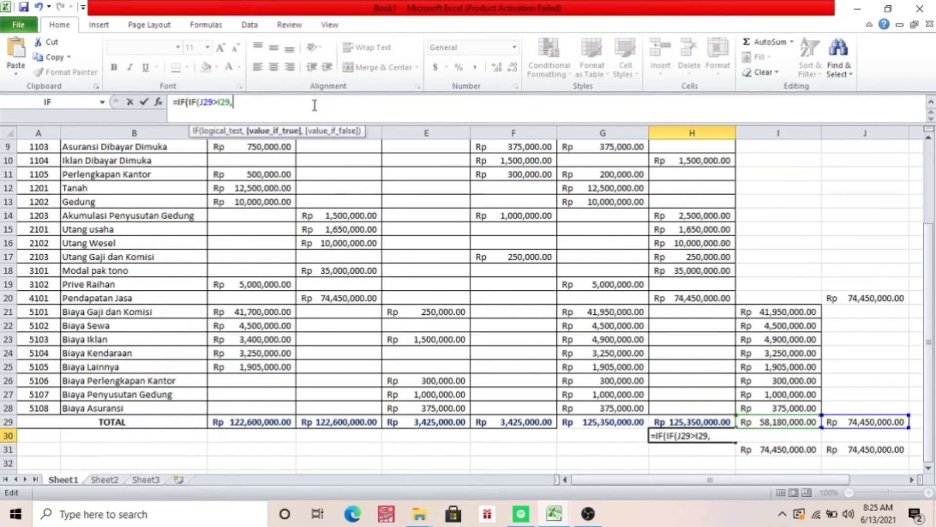
{"action": "key", "text": "BackSpace"}
{"action": "key", "text": "BackSpace"}
{"action": "key", "text": "BackSpace"}
{"action": "key", "text": "BackSpace"}
{"action": "key", "text": "BackSpace"}
{"action": "key", "text": "BackSpace"}
{"action": "key", "text": "BackSpace"}
{"action": "key", "text": "BackSpace"}
{"action": "key", "text": "BackSpace"}
{"action": "key", "text": "BackSpace"}
{"action": "key", "text": "BackSpace"}
{"action": "key", "text": "BackSpace"}
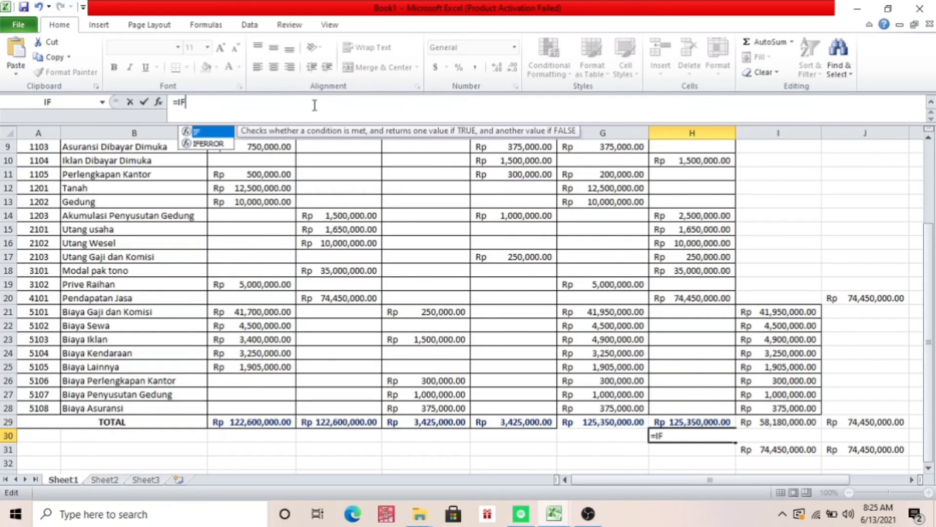
Insert the IF function with its arguments dialog in H30 and remove the surplus characters so the formula reads =IF()
{"action": "left_click", "coordinate": [48, 102]}
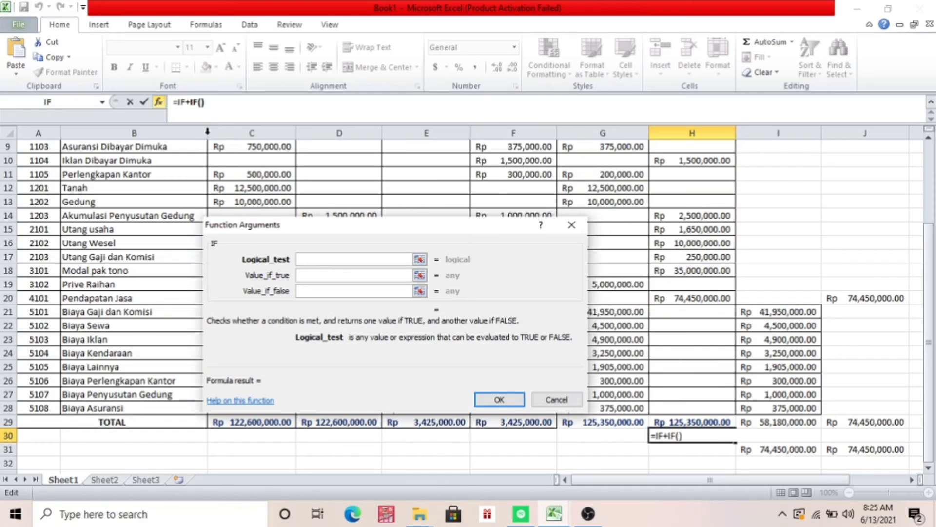
{"action": "left_click", "coordinate": [189, 101]}
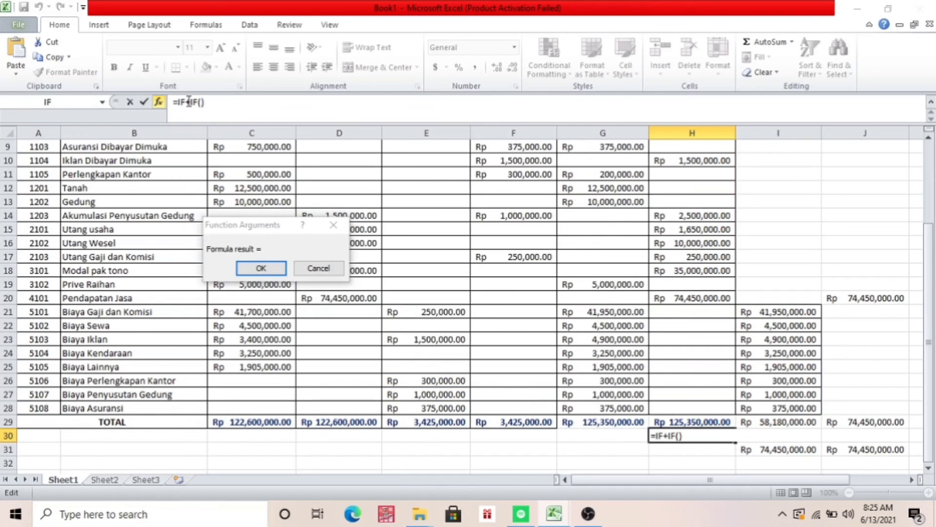
{"action": "left_click", "coordinate": [190, 102]}
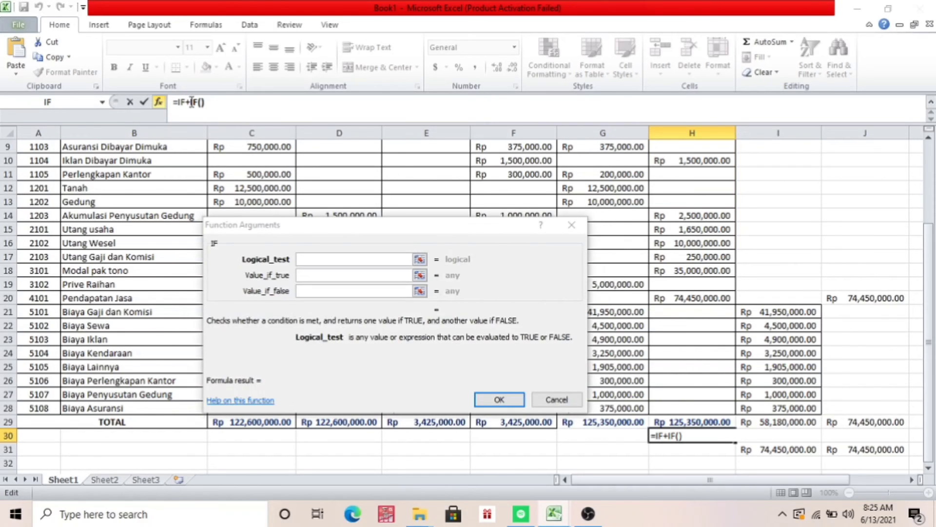
{"action": "key", "text": "BackSpace"}
{"action": "key", "text": "BackSpace"}
{"action": "key", "text": "BackSpace"}
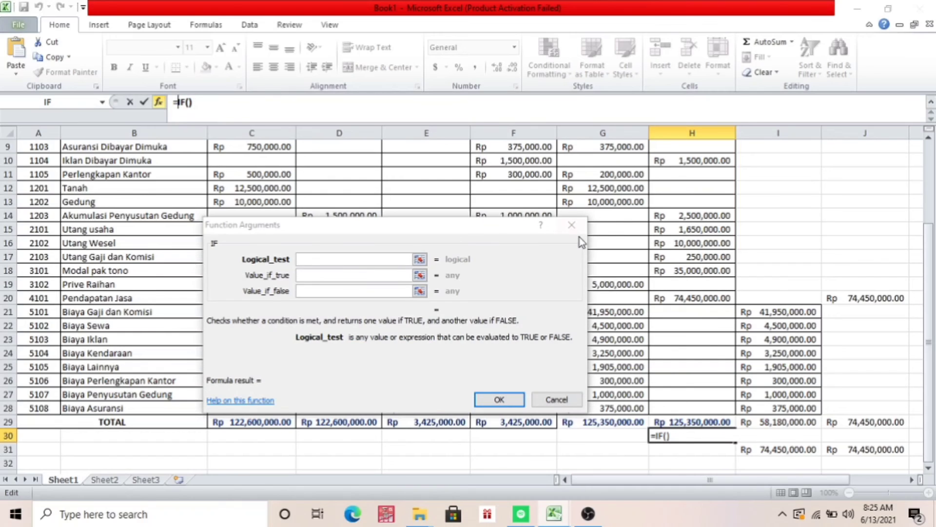
{"action": "left_click", "coordinate": [841, 418]}
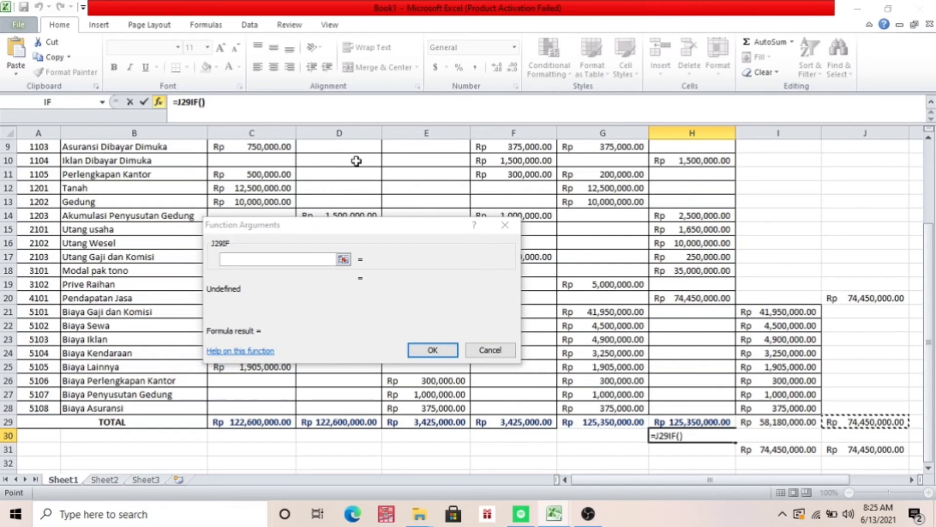
{"action": "key", "text": "BackSpace"}
{"action": "key", "text": "BackSpace"}
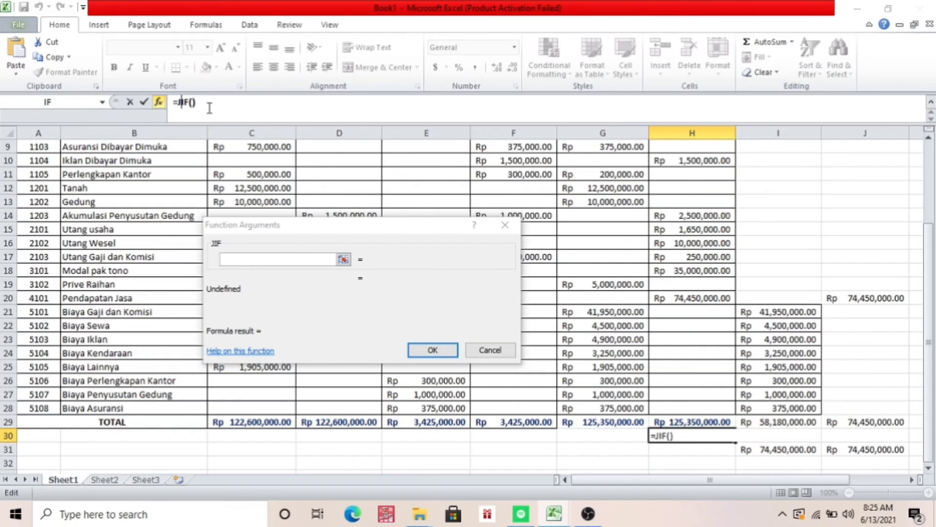
{"action": "key", "text": "BackSpace"}
Complete the IF function in H30 with the test J29>I29, returning "LABA" if true and "RUGI" if false
{"action": "left_click", "coordinate": [330, 259]}
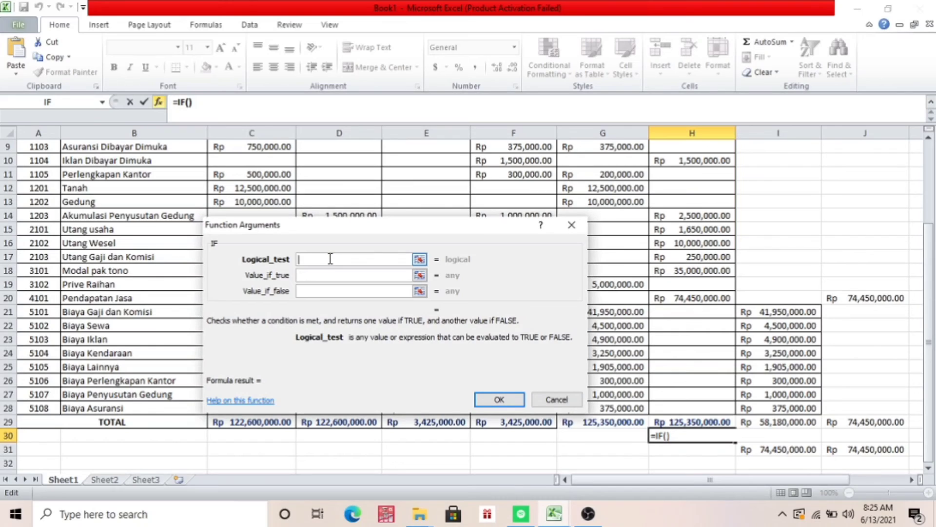
{"action": "left_click", "coordinate": [853, 422]}
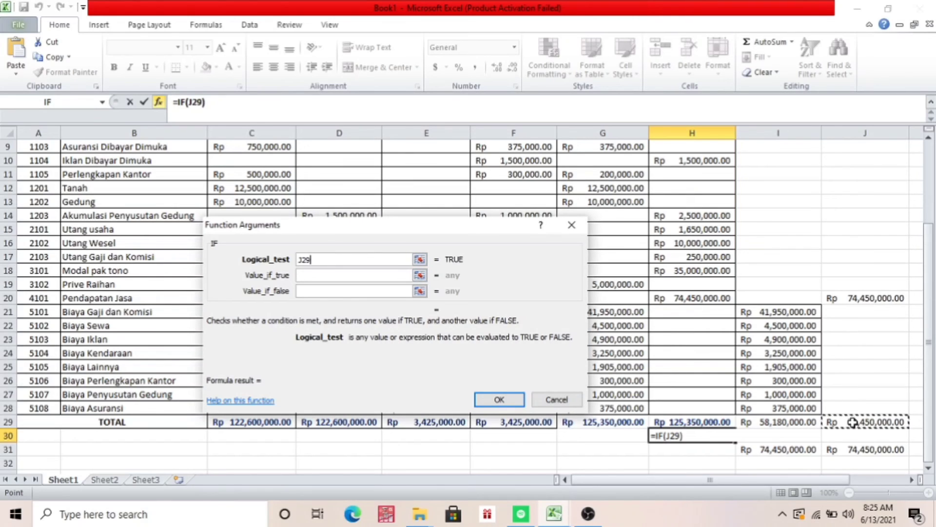
{"action": "type", "text": ">"}
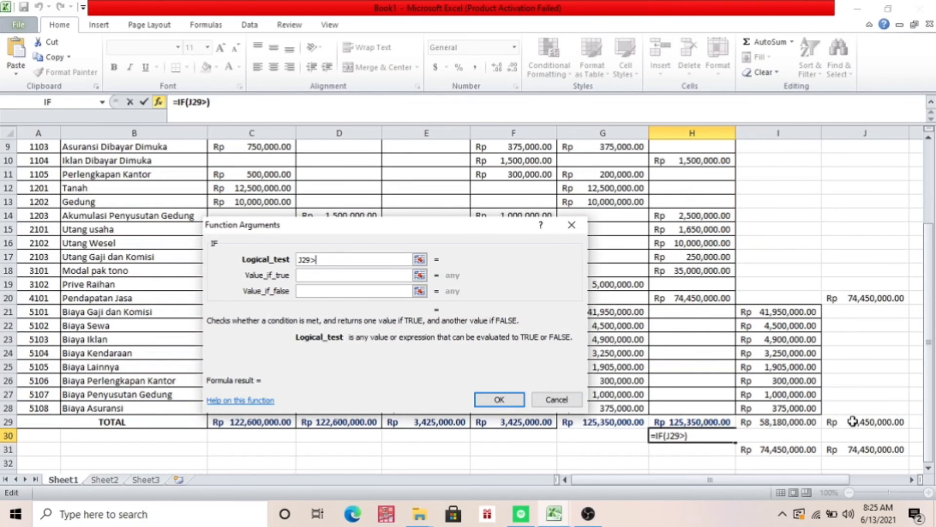
{"action": "left_click", "coordinate": [759, 421]}
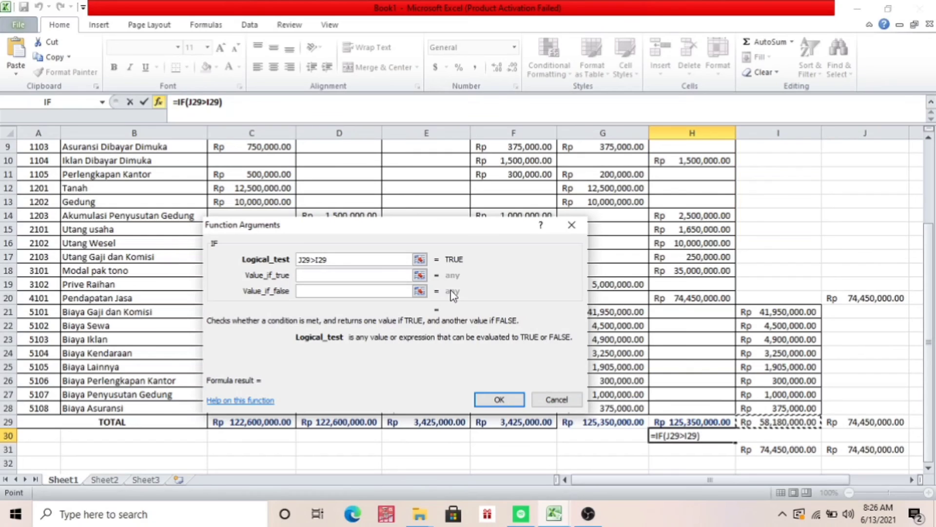
{"action": "left_click", "coordinate": [372, 272]}
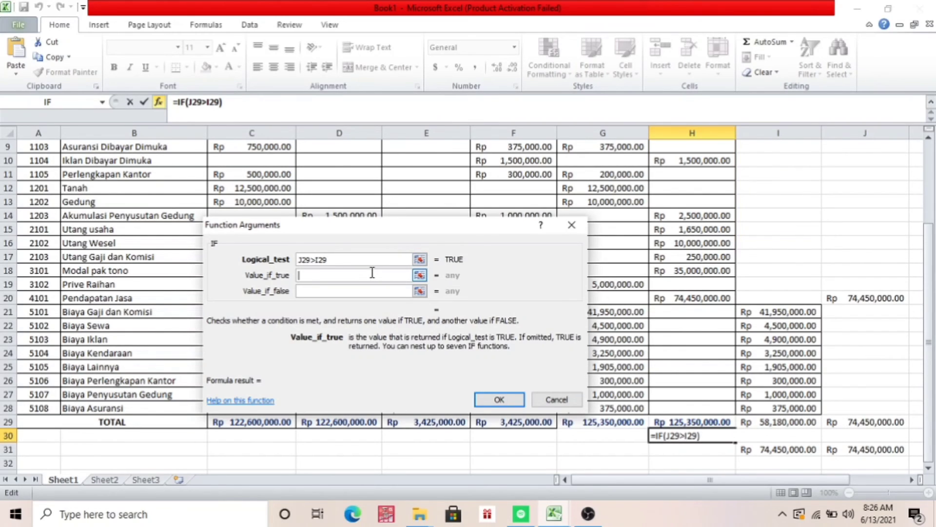
{"action": "type", "text": "LABA"}
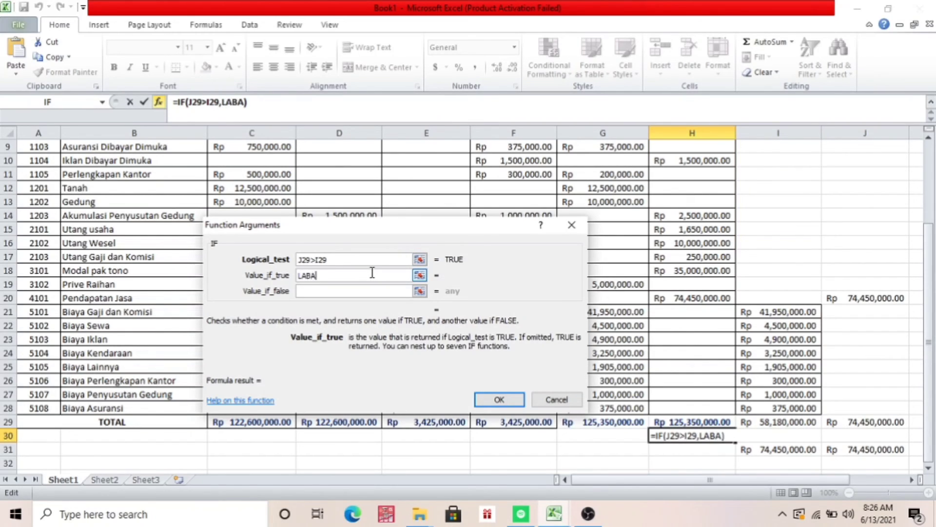
{"action": "left_click", "coordinate": [376, 290]}
{"action": "type", "text": "RUGI"}
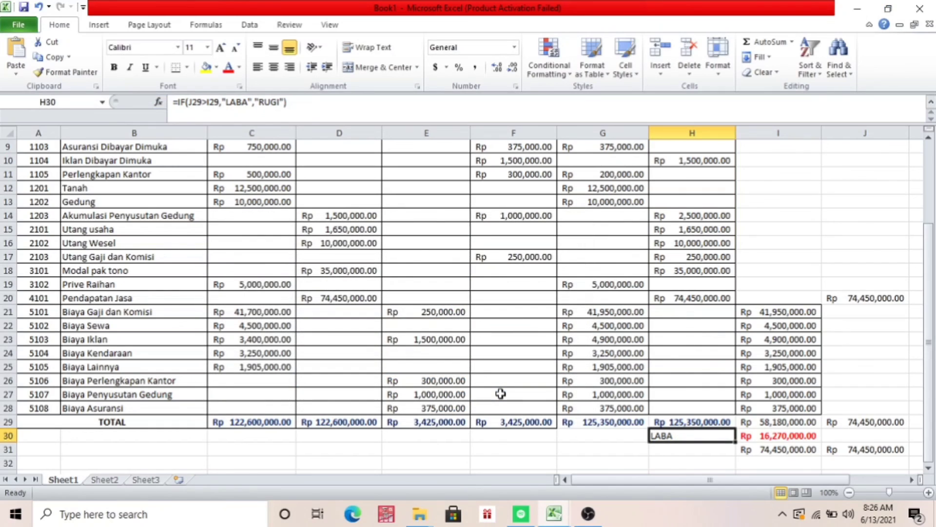
Format the profit/loss label in H30 with red, bold text
{"action": "left_click", "coordinate": [679, 449]}
{"action": "left_click", "coordinate": [653, 434]}
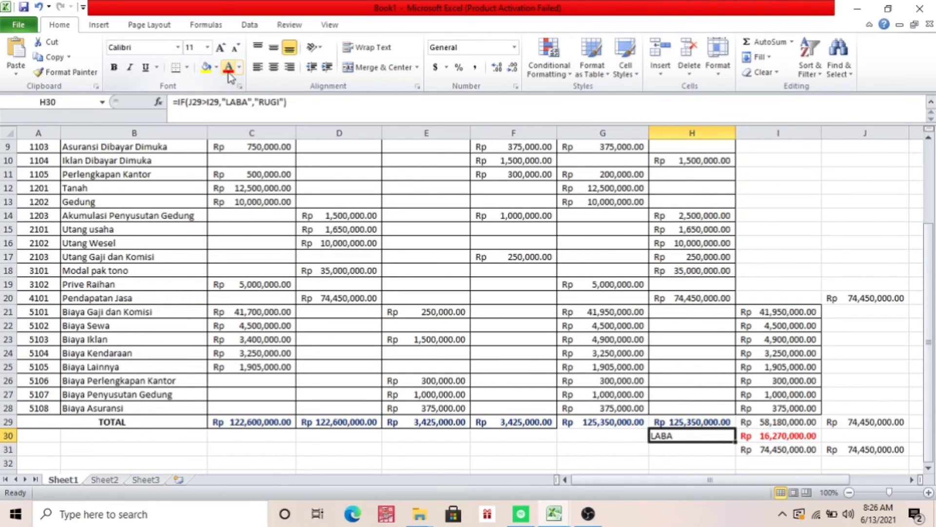
{"action": "left_click", "coordinate": [114, 68]}
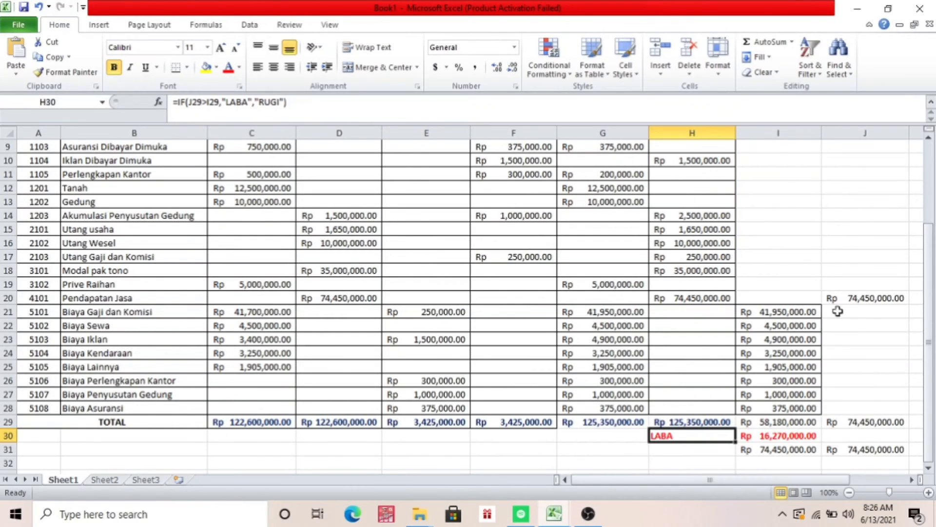
Make the NERACA PENYESUAIAN and LABA/RUGI headers in G5:J6 bold and apply all borders to them
{"action": "left_click_drag", "start_coordinate": [931, 370], "coordinate": [912, 264]}
{"action": "left_click", "coordinate": [661, 202]}
{"action": "key", "text": "shift+Right"}
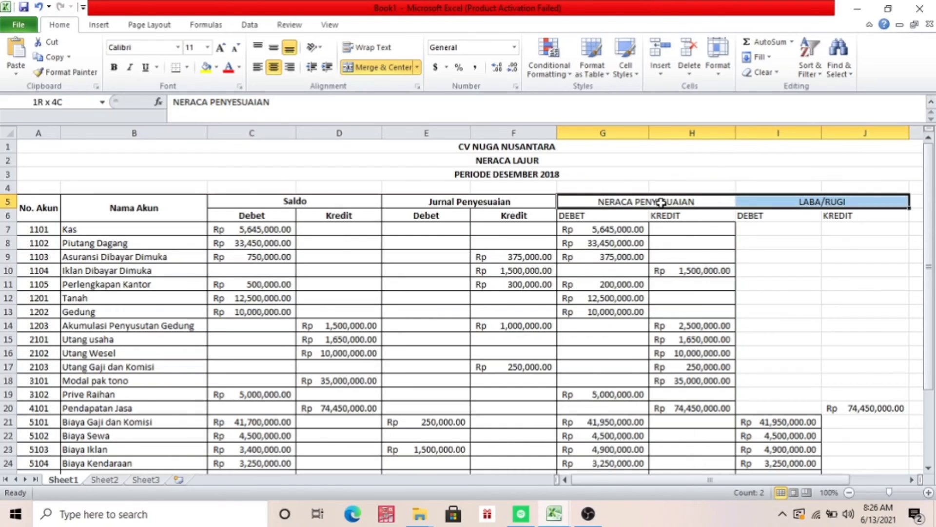
{"action": "key", "text": "shift+Down"}
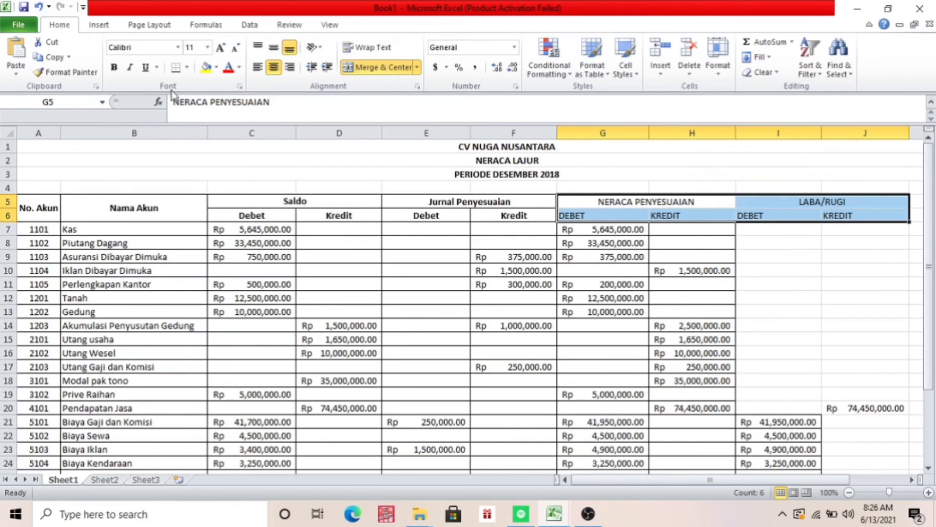
{"action": "left_click", "coordinate": [114, 67]}
{"action": "left_click", "coordinate": [187, 67]}
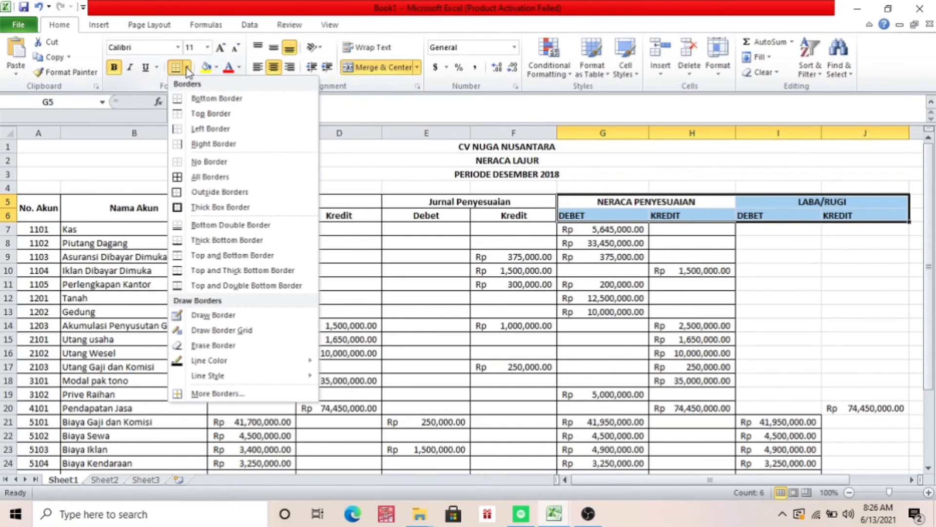
{"action": "left_click", "coordinate": [194, 177]}
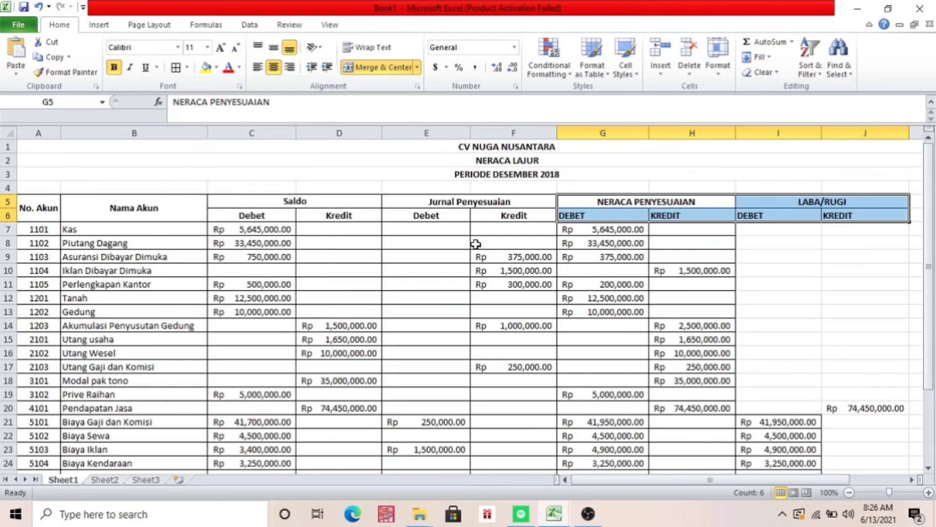
Apply all borders to the LABA/RUGI debit and credit cells in I7:J28
{"action": "left_click", "coordinate": [765, 227]}
{"action": "key", "text": "shift+Right"}
{"action": "key", "text": "shift+Down"}
{"action": "key", "text": "shift+Down"}
{"action": "key", "text": "shift+Down"}
{"action": "key", "text": "shift+Down"}
{"action": "key", "text": "shift+Down"}
{"action": "key", "text": "shift+Down"}
{"action": "key", "text": "shift+Down"}
{"action": "key", "text": "shift+Down"}
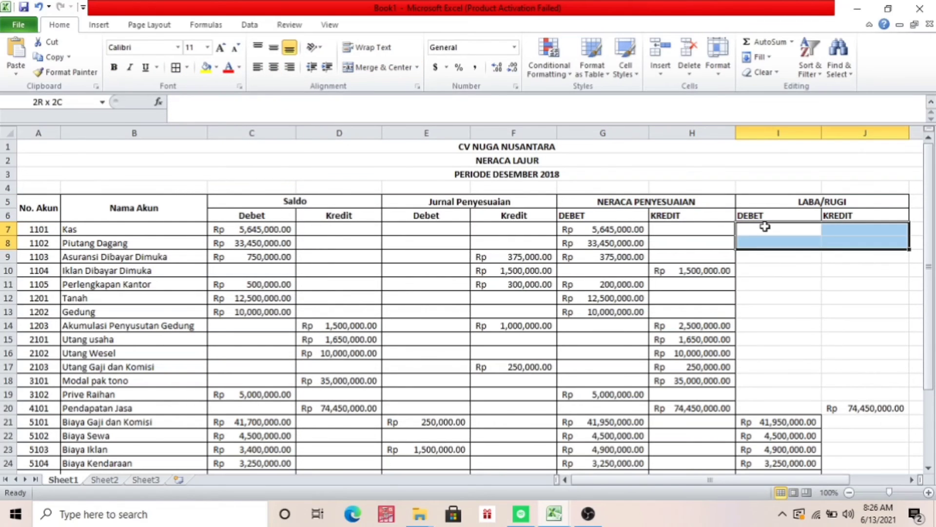
{"action": "key", "text": "shift+Down"}
{"action": "key", "text": "shift+Down"}
{"action": "key", "text": "shift+Down"}
{"action": "key", "text": "shift+Down"}
{"action": "key", "text": "shift+Down"}
{"action": "key", "text": "shift+Down"}
{"action": "key", "text": "shift+Down"}
{"action": "key", "text": "shift+Down"}
{"action": "key", "text": "shift+Down"}
{"action": "key", "text": "shift+Down"}
{"action": "key", "text": "shift+Down"}
{"action": "key", "text": "shift+Down"}
{"action": "key", "text": "shift+Down"}
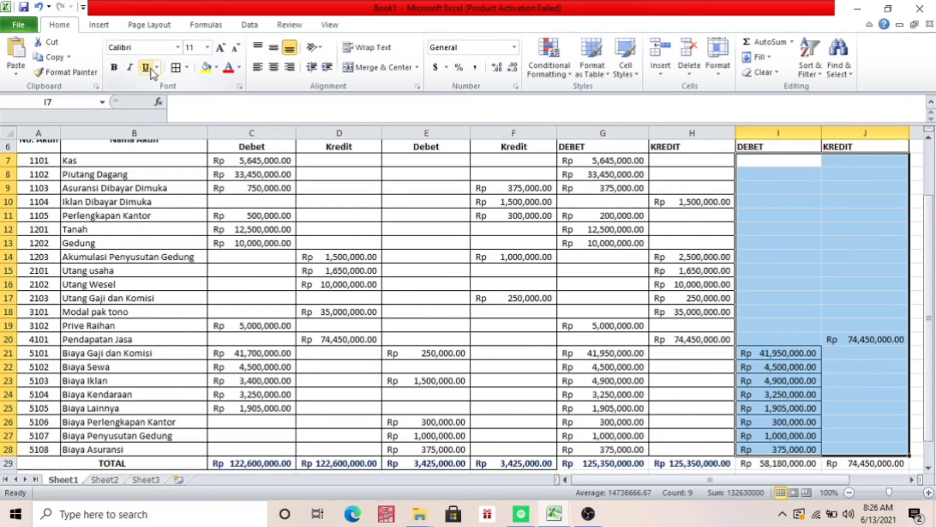
{"action": "left_click", "coordinate": [177, 68]}
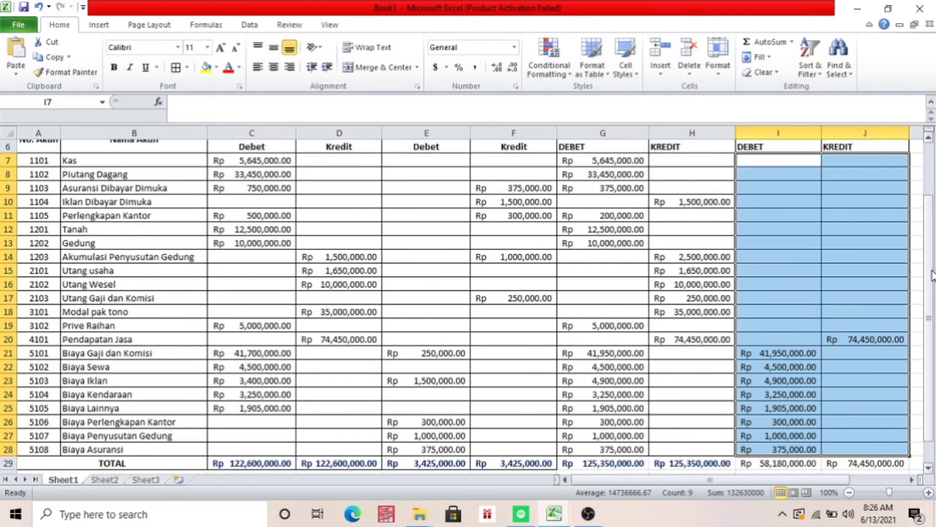
Enter the heading NERACA PENUTUP in K5, with the subheadings DEBET in K6 and KREDIT in L6
{"action": "scroll", "coordinate": [926, 272], "scroll_direction": "up", "scroll_amount": 2}
{"action": "left_click", "coordinate": [910, 203]}
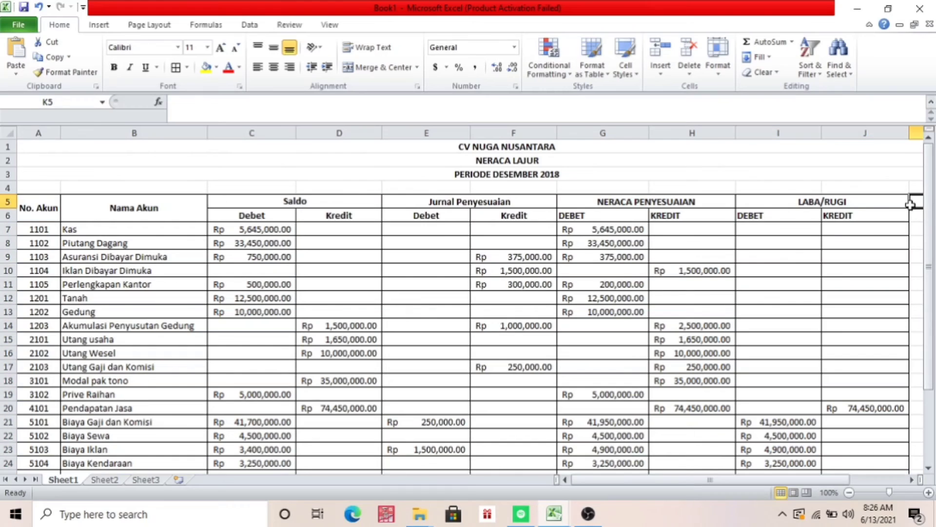
{"action": "left_click_drag", "start_coordinate": [910, 204], "coordinate": [911, 205]}
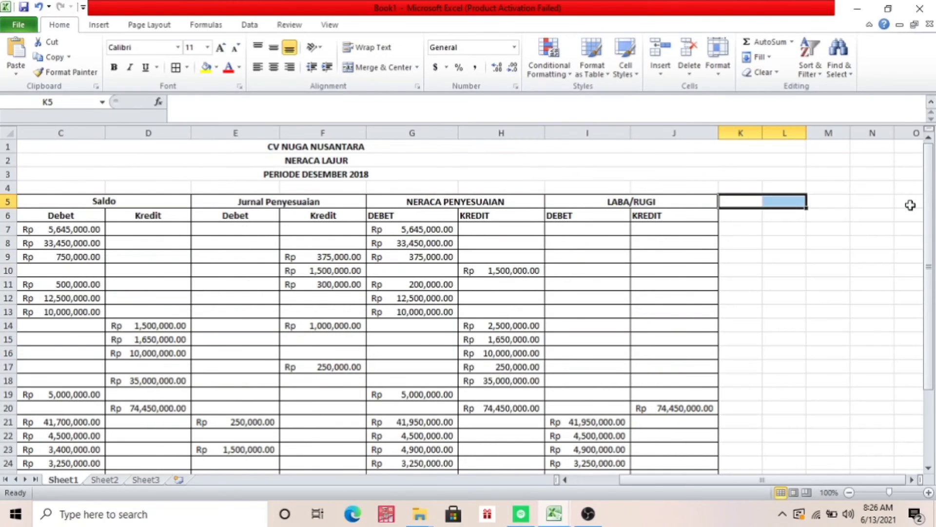
{"action": "type", "text": "NERACA"}
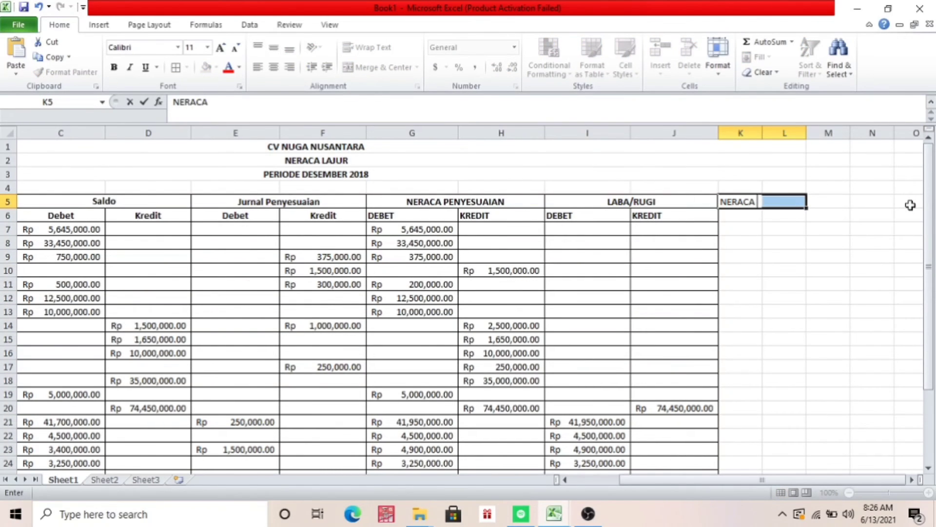
{"action": "type", "text": " PENUTUP"}
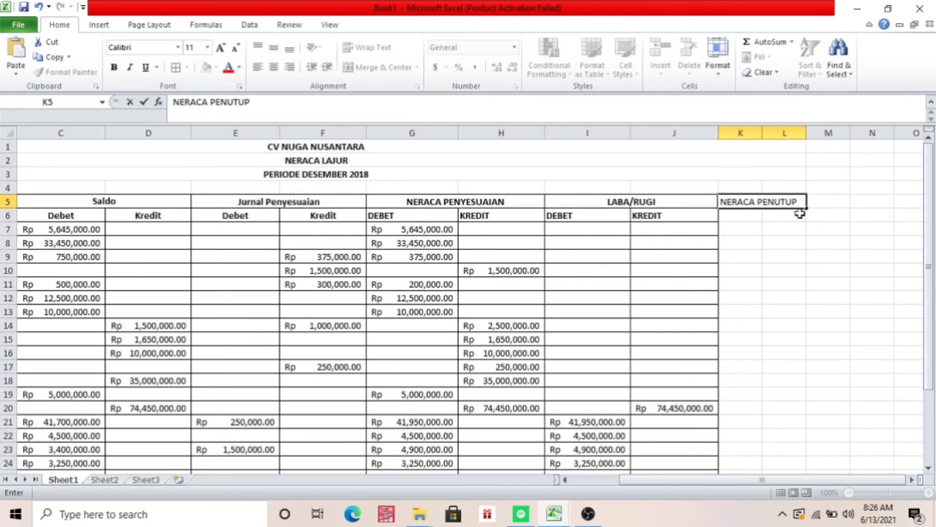
{"action": "left_click", "coordinate": [756, 215]}
{"action": "type", "text": "DEBET"}
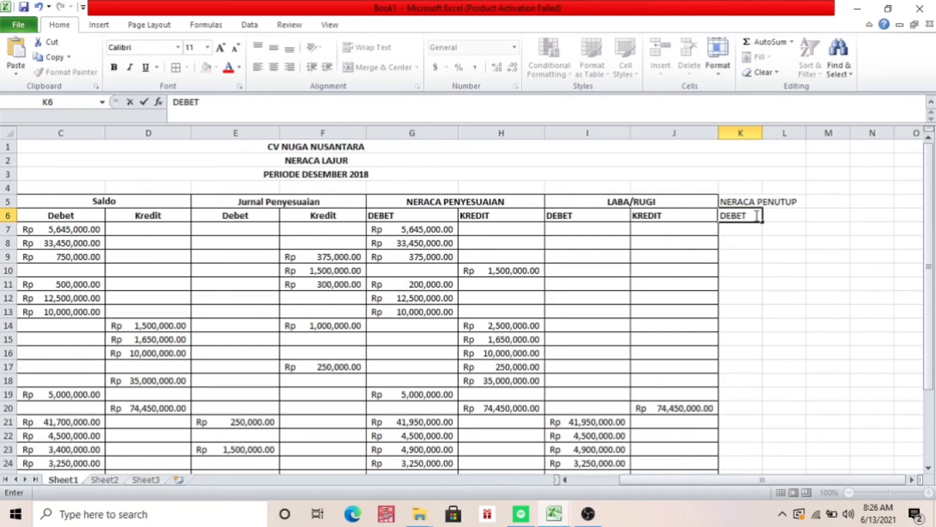
{"action": "key", "text": "Tab"}
{"action": "type", "text": "KRED"}
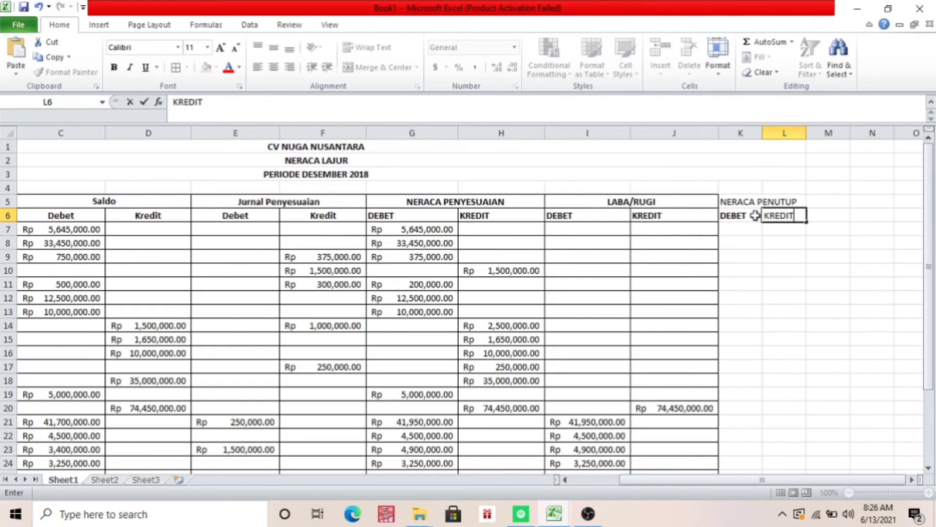
{"action": "type", "text": "IT"}
Merge and center the NERACA PENUTUP heading across K5:L5
{"action": "left_click", "coordinate": [739, 202]}
{"action": "key", "text": "shift+Right"}
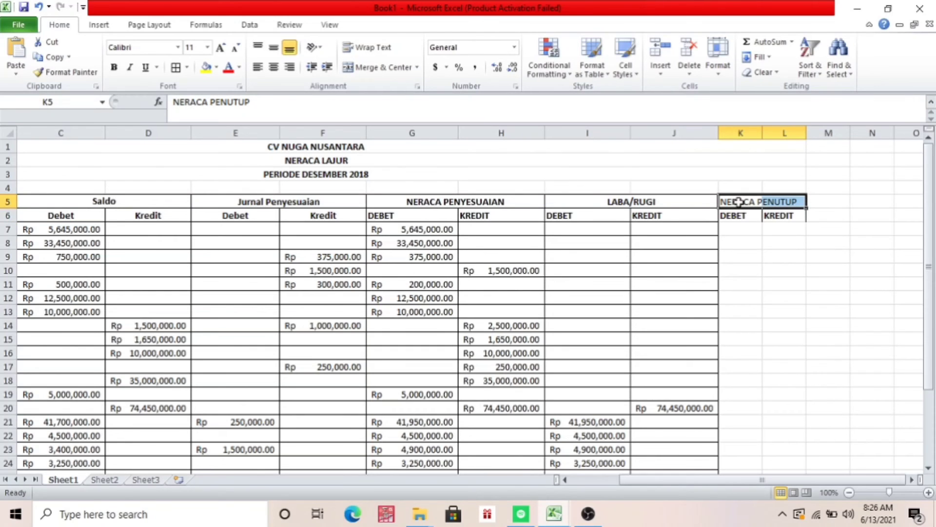
{"action": "left_click", "coordinate": [375, 66]}
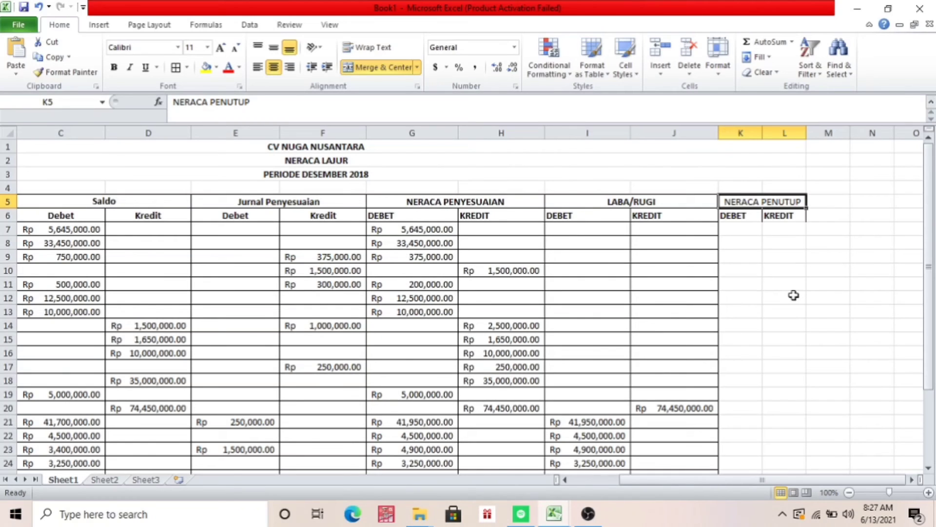
Widen columns K and L together to give the NERACA PENUTUP debit and credit columns more room
{"action": "left_click", "coordinate": [751, 214]}
{"action": "left_click", "coordinate": [760, 201]}
{"action": "left_click_drag", "start_coordinate": [764, 136], "coordinate": [892, 138]}
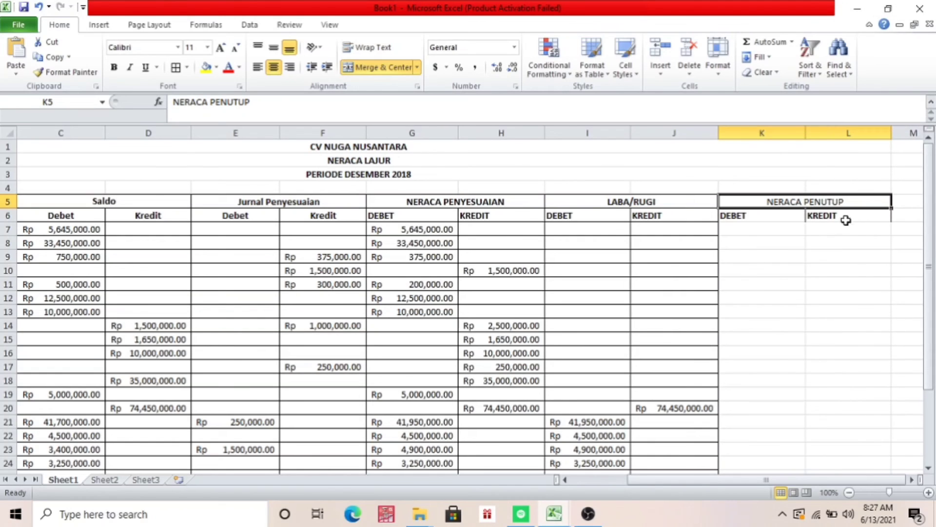
Link the NERACA PENUTUP debit cells K7 and K8 to the adjusted balances with =G7 and =G8
{"action": "left_click", "coordinate": [760, 229]}
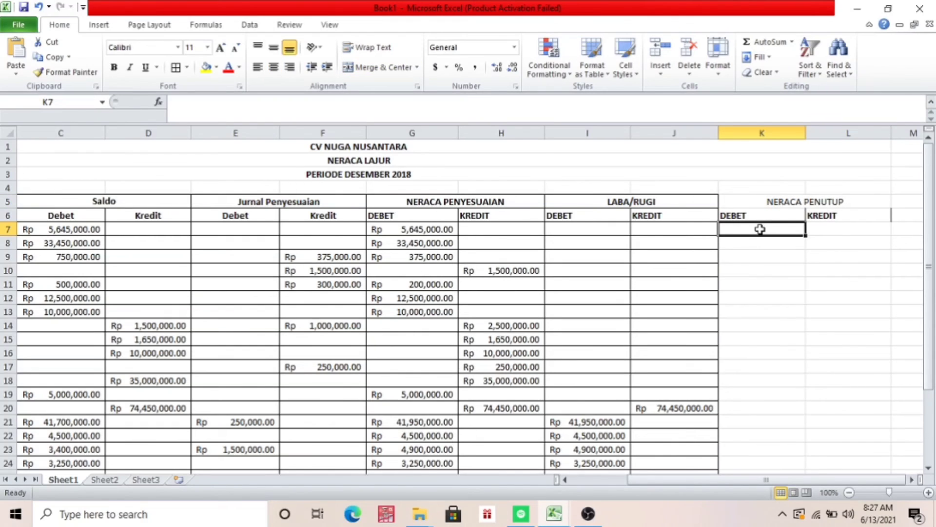
{"action": "type", "text": "="}
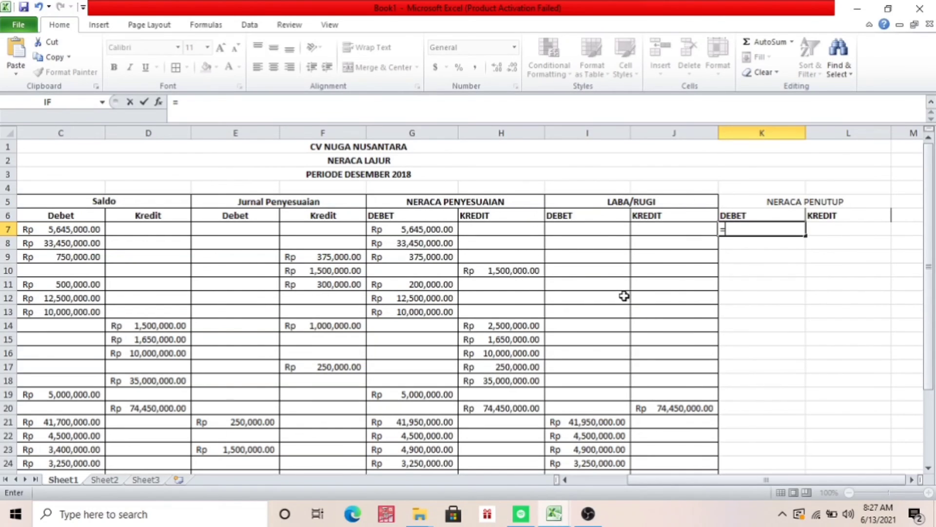
{"action": "left_click", "coordinate": [426, 228]}
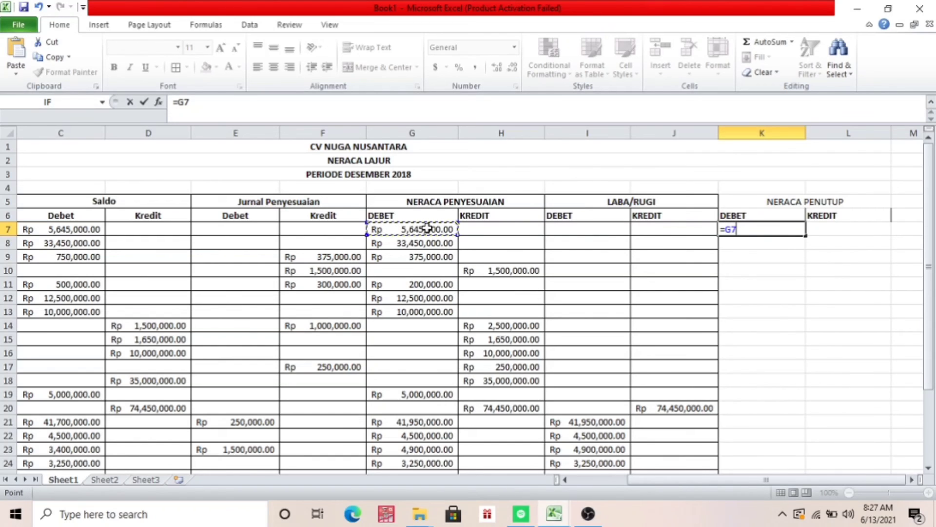
{"action": "key", "text": "Return"}
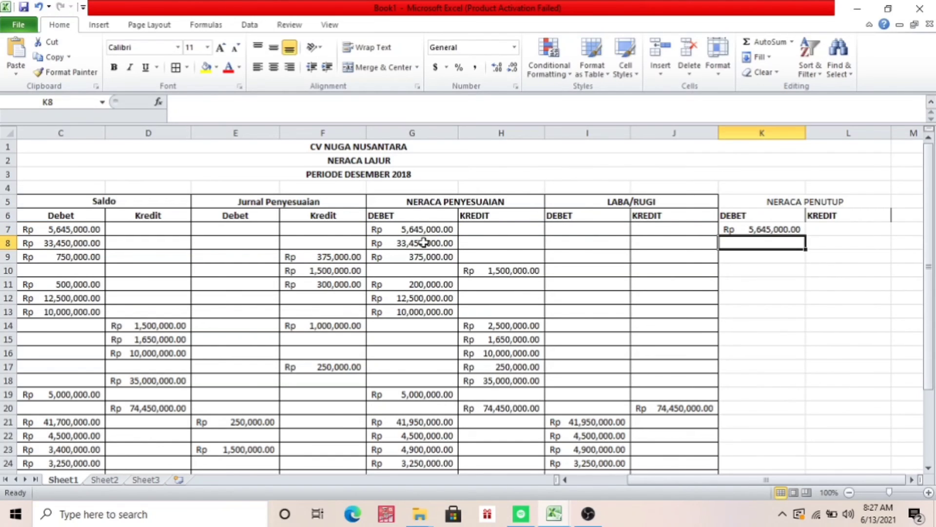
{"action": "left_click", "coordinate": [423, 242]}
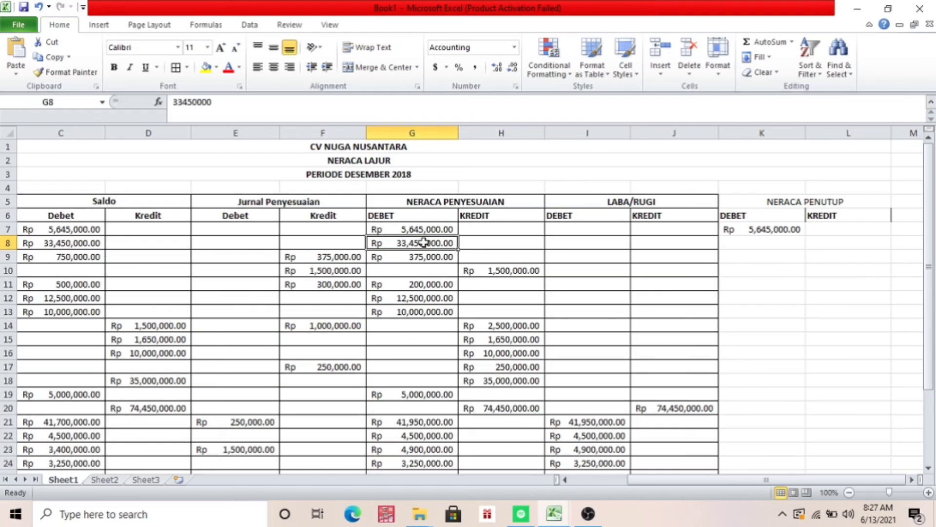
{"action": "left_click", "coordinate": [795, 243]}
{"action": "type", "text": "="}
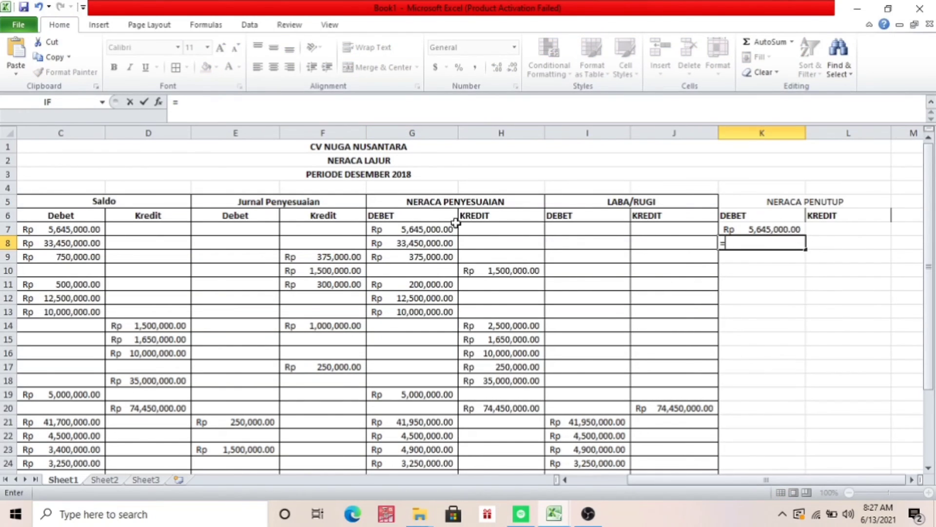
{"action": "left_click", "coordinate": [433, 245]}
{"action": "key", "text": "Return"}
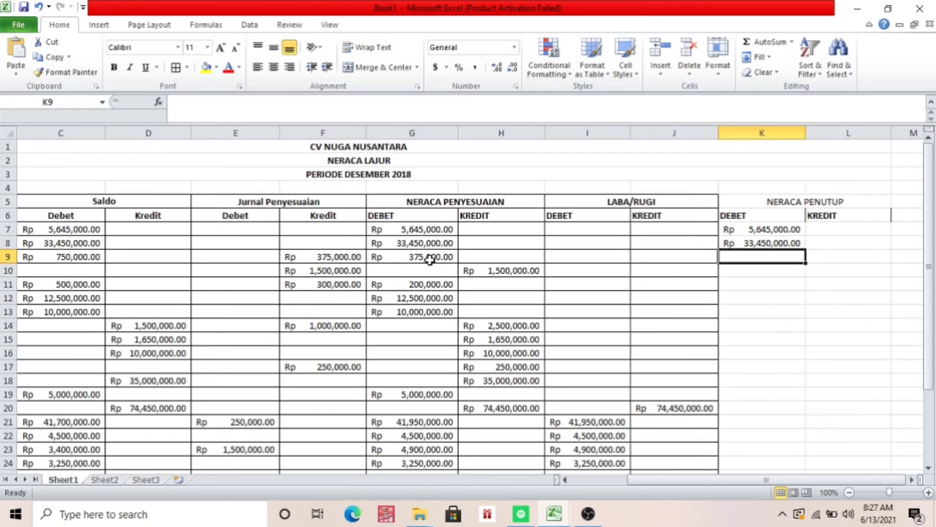
Link K9 to G9 in the NERACA PENUTUP debit column and L10 to H10 in its credit column
{"action": "left_click", "coordinate": [429, 259]}
{"action": "type", "text": "="}
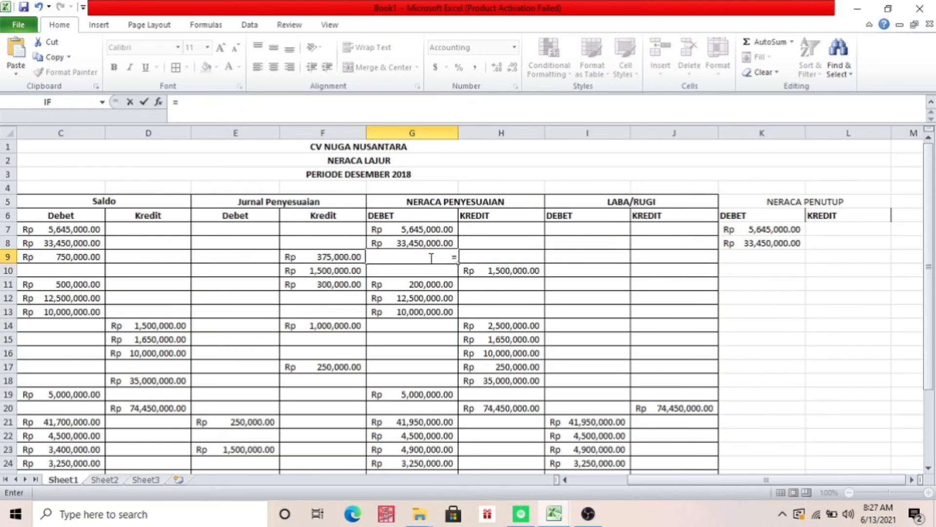
{"action": "left_click", "coordinate": [39, 7]}
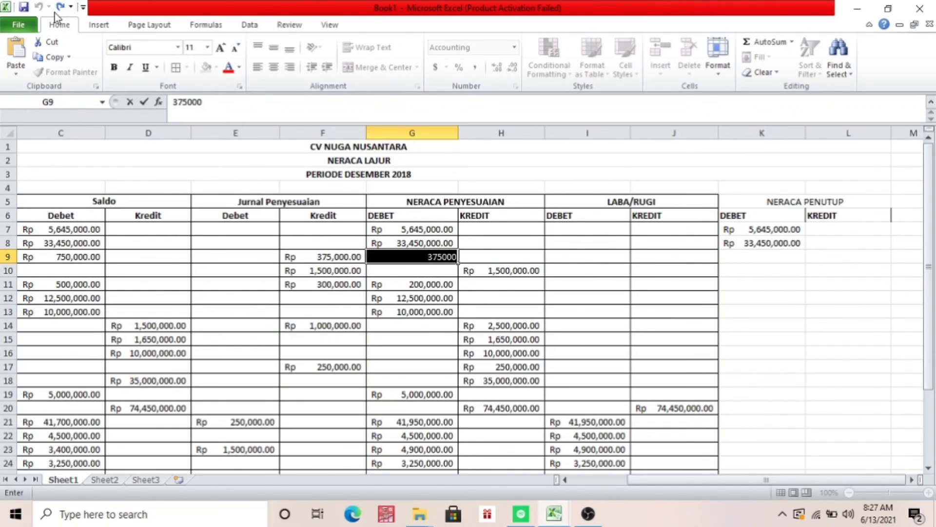
{"action": "left_click", "coordinate": [745, 261]}
{"action": "type", "text": "="}
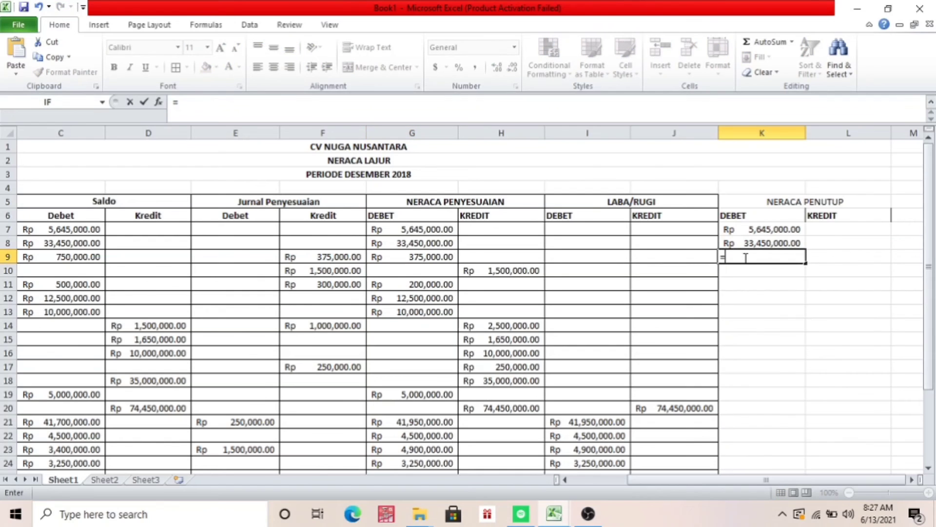
{"action": "left_click", "coordinate": [441, 256]}
{"action": "key", "text": "Return"}
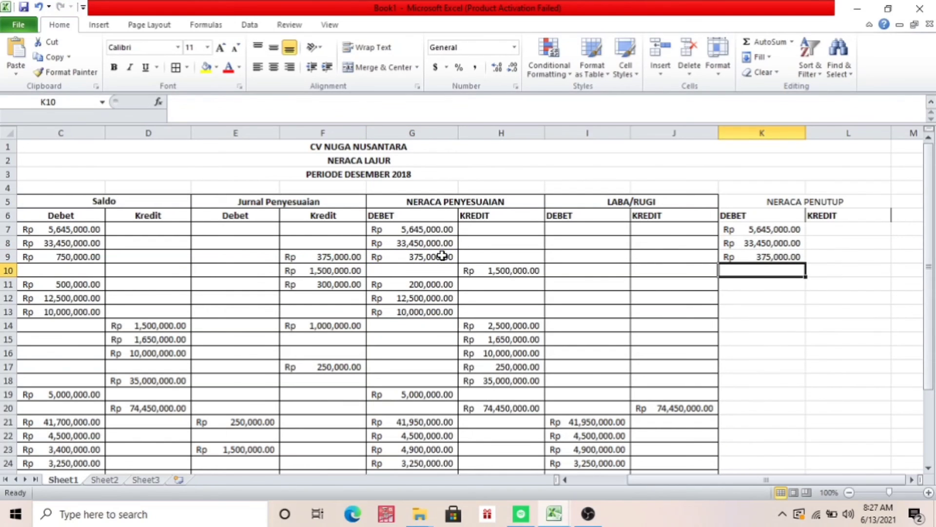
{"action": "left_click", "coordinate": [825, 270]}
{"action": "type", "text": "="}
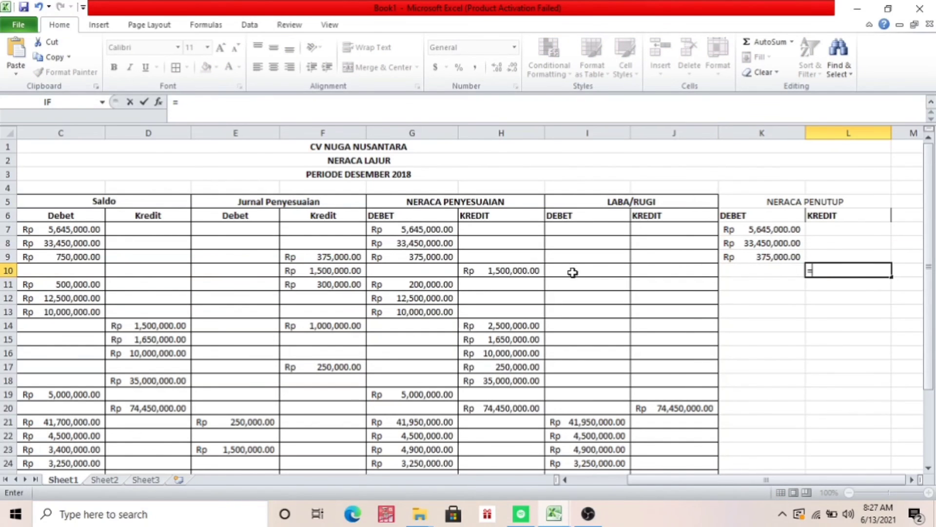
{"action": "left_click", "coordinate": [533, 272]}
{"action": "key", "text": "Return"}
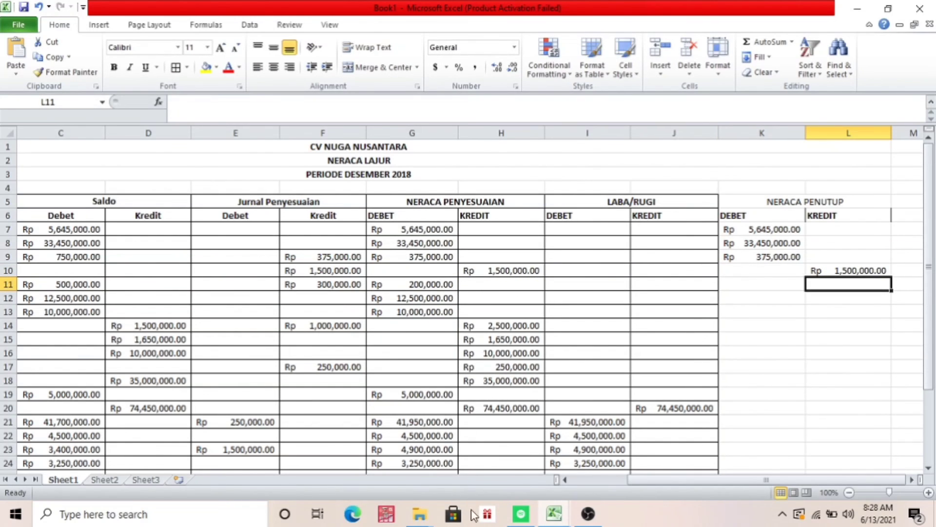
Switch to the TUGAS UTS LAB AKUNTANSI workbook and copy the Neraca Penutup range K7:L28 from the NERACA LAJUR sheet
{"action": "mouse_move", "coordinate": [561, 516]}
{"action": "left_click", "coordinate": [520, 463]}
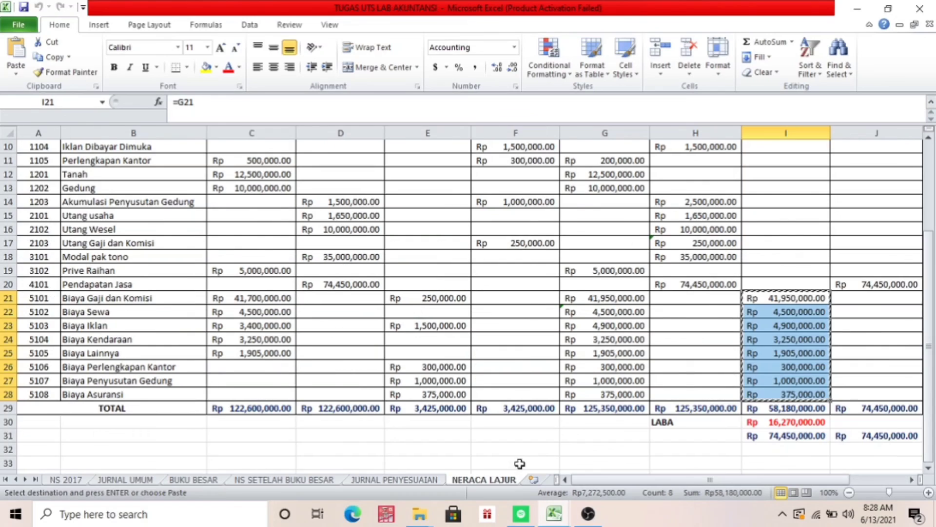
{"action": "left_click_drag", "start_coordinate": [929, 237], "coordinate": [926, 172]}
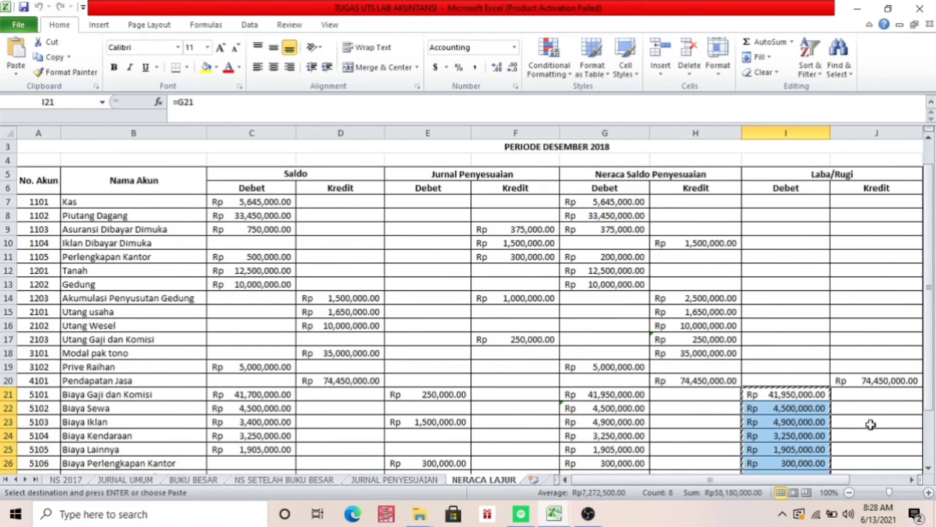
{"action": "left_click", "coordinate": [912, 479]}
{"action": "left_click", "coordinate": [911, 479]}
{"action": "left_click", "coordinate": [912, 479]}
{"action": "left_click", "coordinate": [698, 202]}
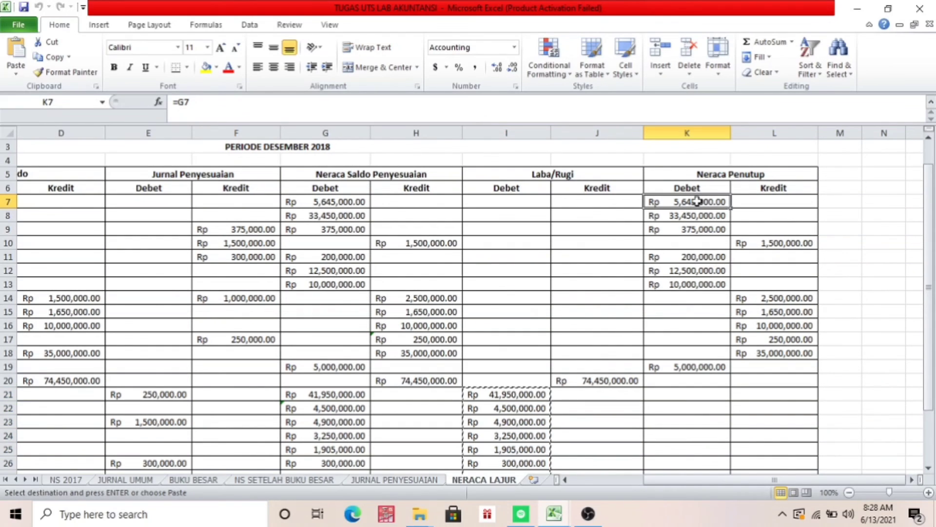
{"action": "key", "text": "shift+Right"}
{"action": "key", "text": "shift+Down"}
{"action": "key", "text": "shift+Down"}
{"action": "key", "text": "shift+Down"}
{"action": "key", "text": "shift+Down"}
{"action": "key", "text": "shift+Down"}
{"action": "key", "text": "shift+Down"}
{"action": "key", "text": "shift+Down"}
{"action": "key", "text": "shift+Down"}
{"action": "key", "text": "shift+Down"}
{"action": "key", "text": "shift+Down"}
{"action": "key", "text": "shift+Down"}
{"action": "key", "text": "shift+Down"}
{"action": "key", "text": "shift+Down"}
{"action": "key", "text": "shift+Down"}
{"action": "key", "text": "shift+Down"}
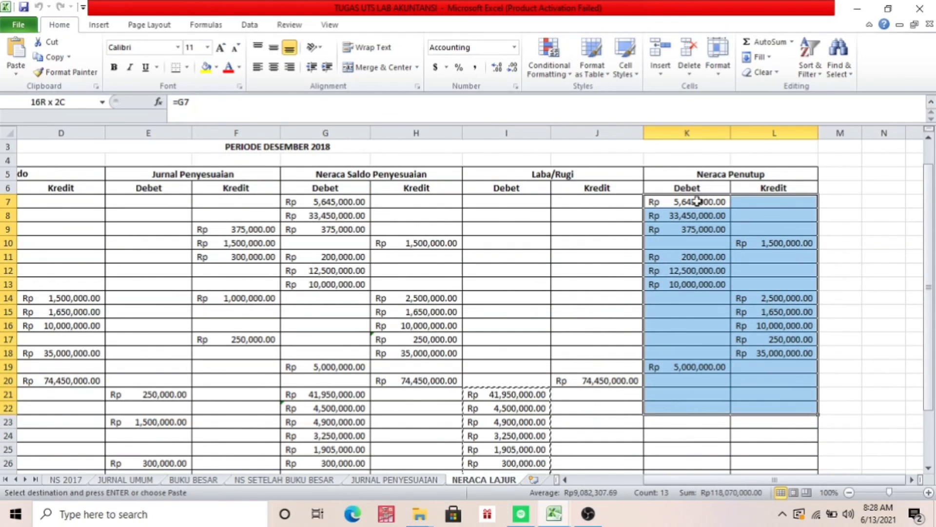
{"action": "key", "text": "shift+Down"}
{"action": "key", "text": "shift+Down"}
{"action": "key", "text": "shift+Down"}
{"action": "key", "text": "shift+Down"}
{"action": "key", "text": "shift+Down"}
{"action": "key", "text": "shift+Down"}
{"action": "key", "text": "shift+Down"}
{"action": "key", "text": "shift+Down"}
{"action": "key", "text": "shift+Up"}
{"action": "key", "text": "shift+Up"}
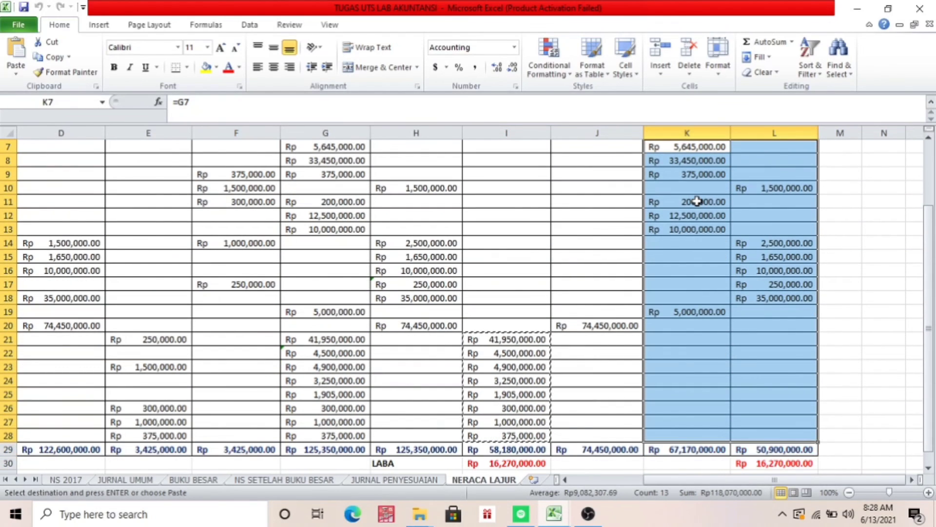
{"action": "key", "text": "ctrl+c"}
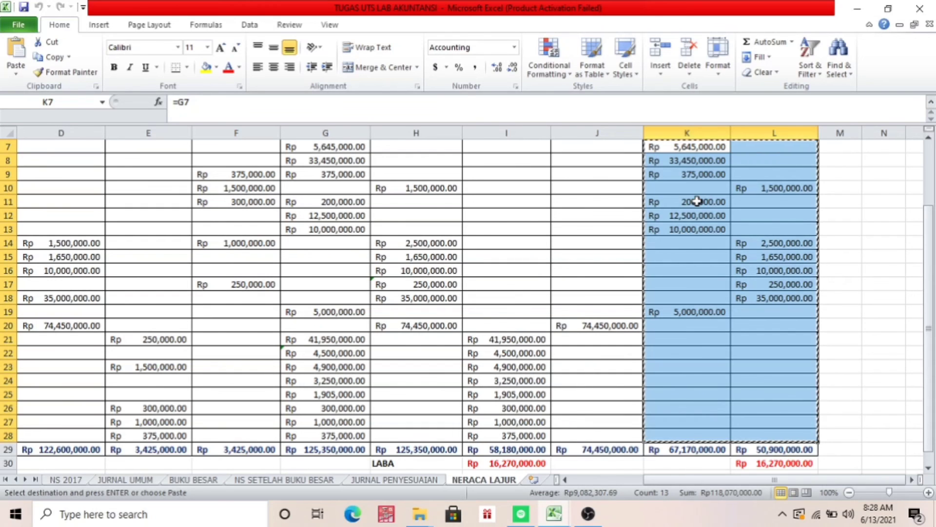
Paste the copied Neraca Penutup amounts into Book1 at K7 as values with their borders and number formatting
{"action": "left_click", "coordinate": [558, 518]}
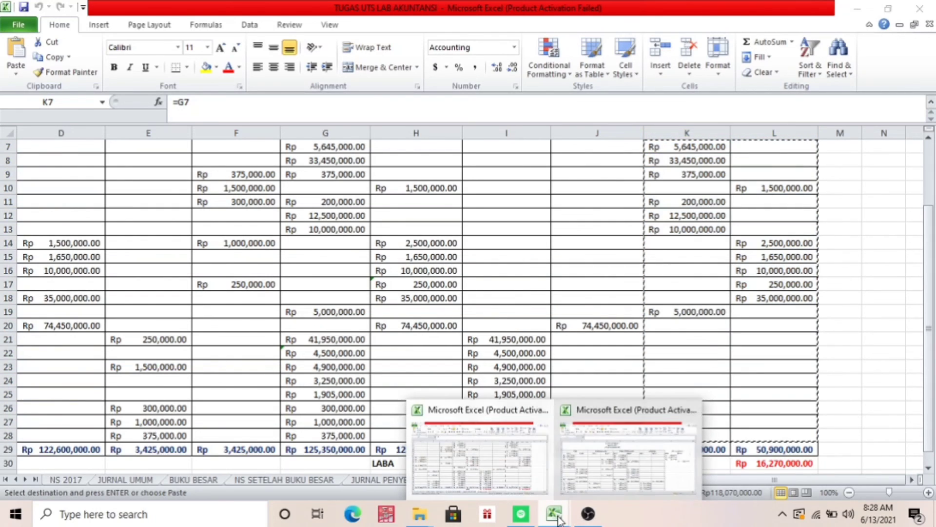
{"action": "left_click", "coordinate": [650, 480]}
{"action": "left_click", "coordinate": [787, 230]}
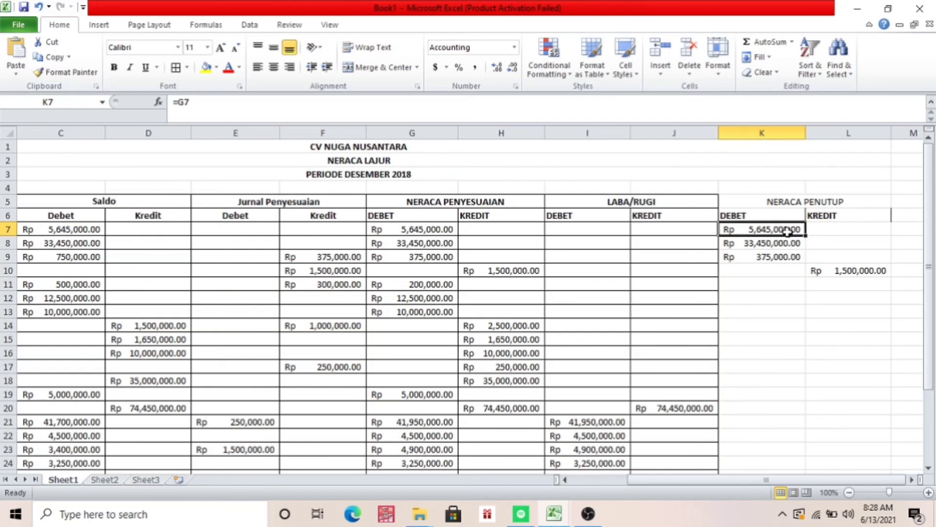
{"action": "key", "text": "ctrl+v"}
{"action": "left_click", "coordinate": [628, 352]}
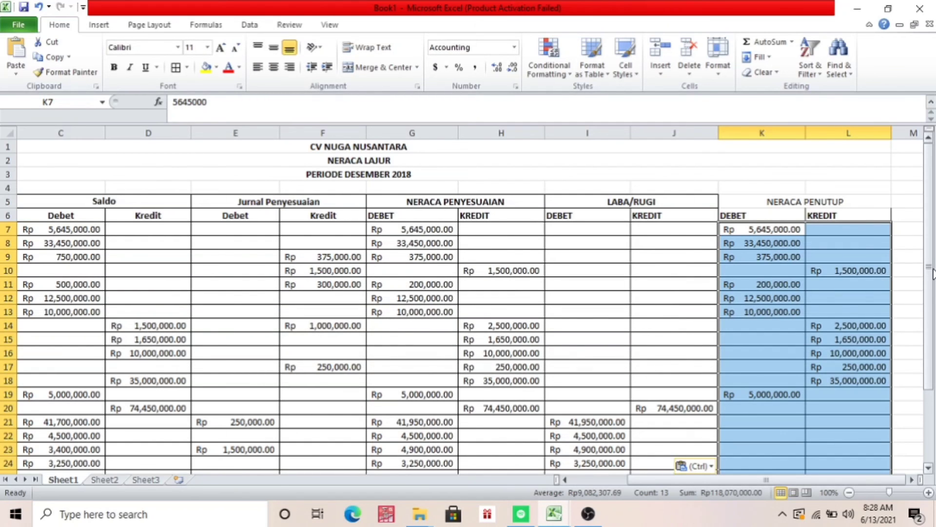
Center the NERACA PENUTUP, DEBET and KREDIT headers in K5:L6 and make them bold
{"action": "left_click_drag", "start_coordinate": [930, 271], "coordinate": [933, 300]}
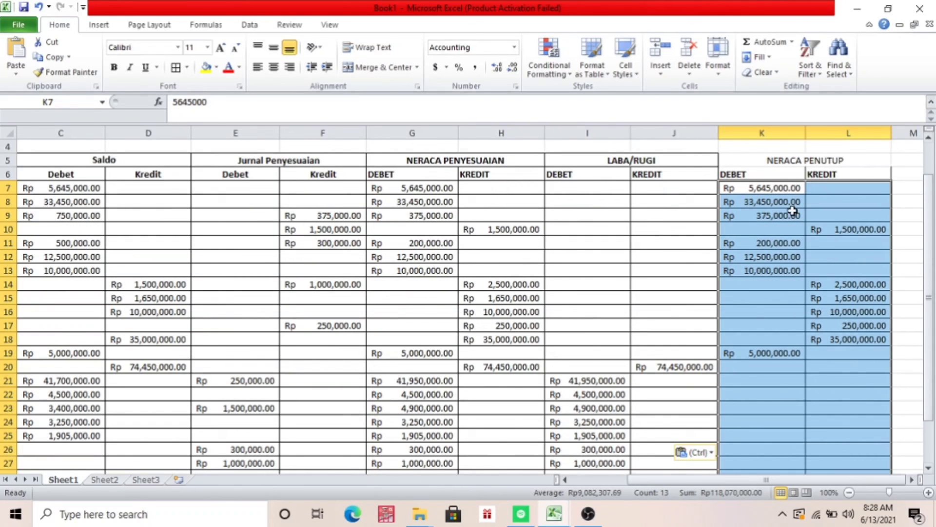
{"action": "left_click", "coordinate": [774, 163]}
{"action": "left_click_drag", "start_coordinate": [774, 165], "coordinate": [774, 165]}
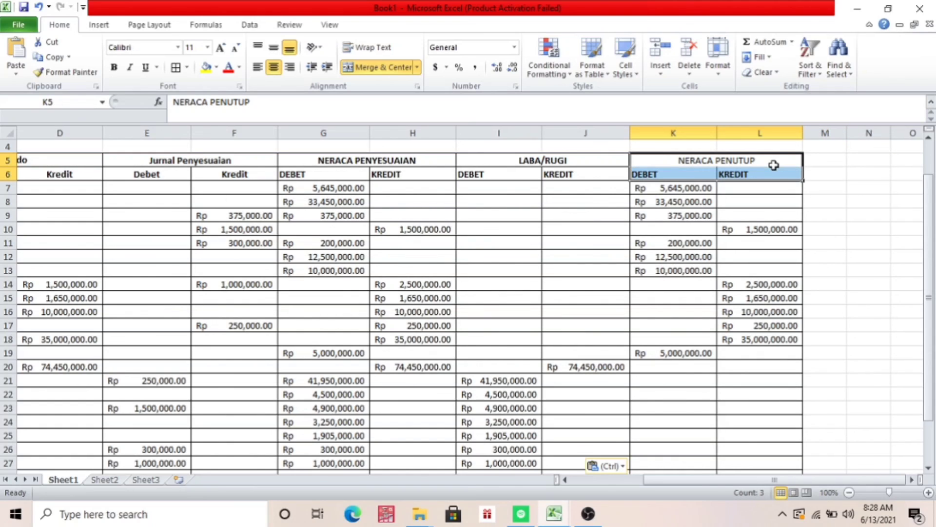
{"action": "left_click", "coordinate": [275, 66]}
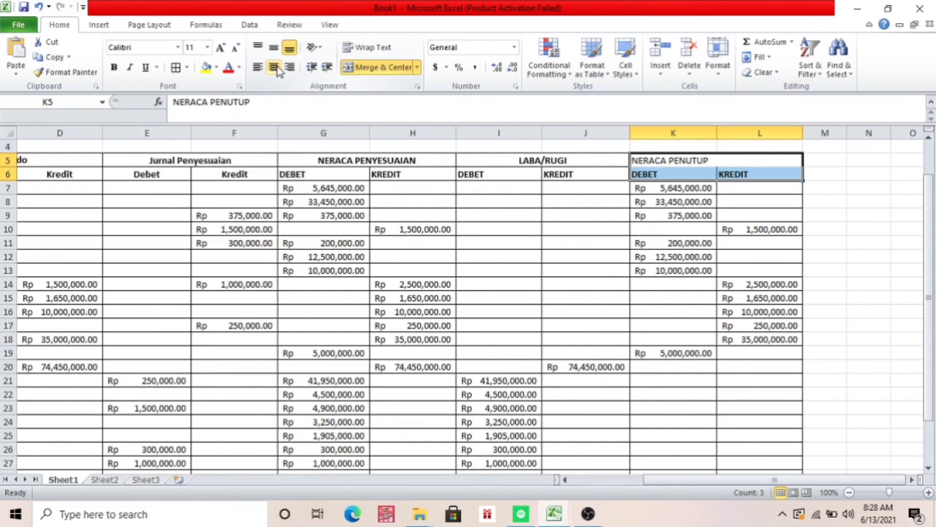
{"action": "left_click", "coordinate": [277, 66]}
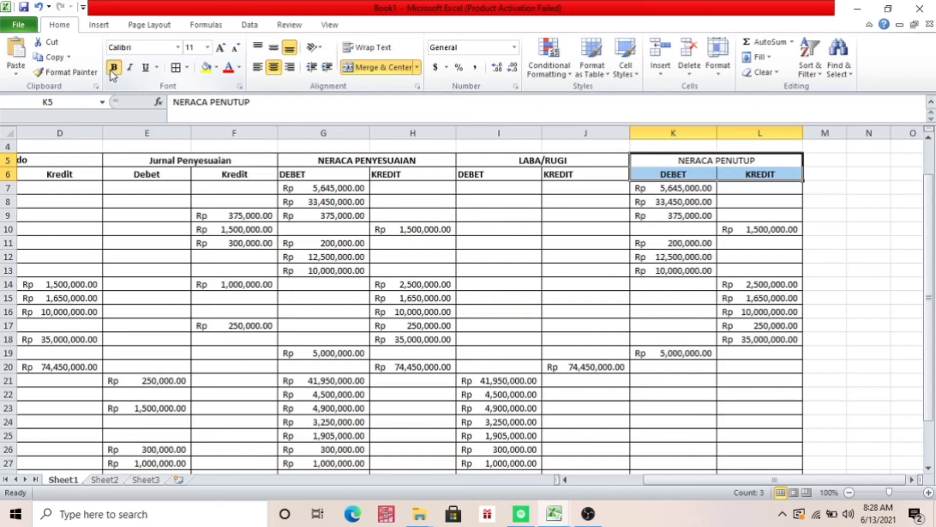
Total the NERACA PENUTUP debit column in K29 with a SUM of K7:K28
{"action": "left_click_drag", "start_coordinate": [932, 331], "coordinate": [933, 366]}
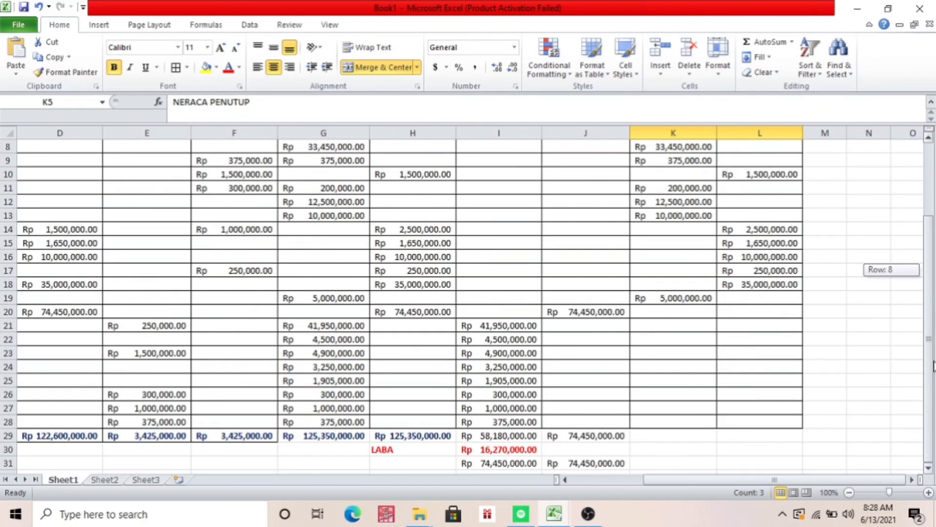
{"action": "left_click", "coordinate": [680, 437]}
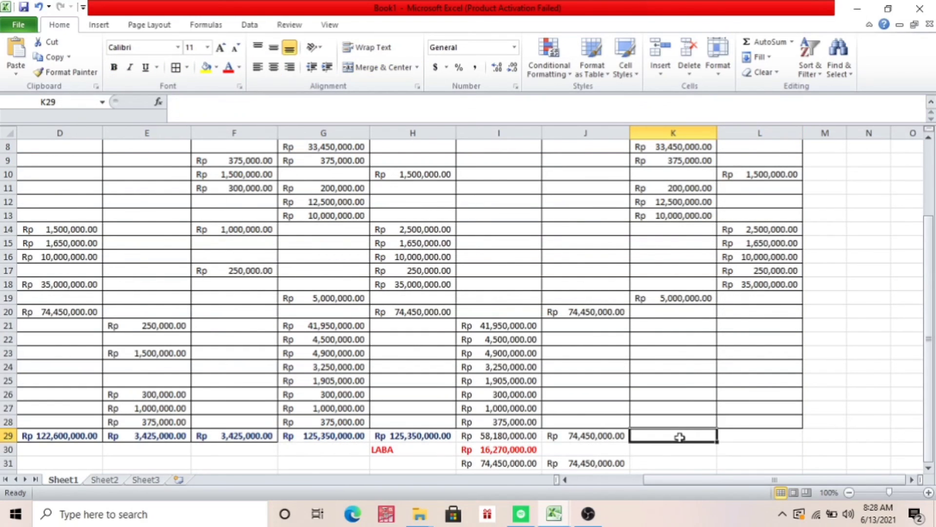
{"action": "type", "text": "=SUM"}
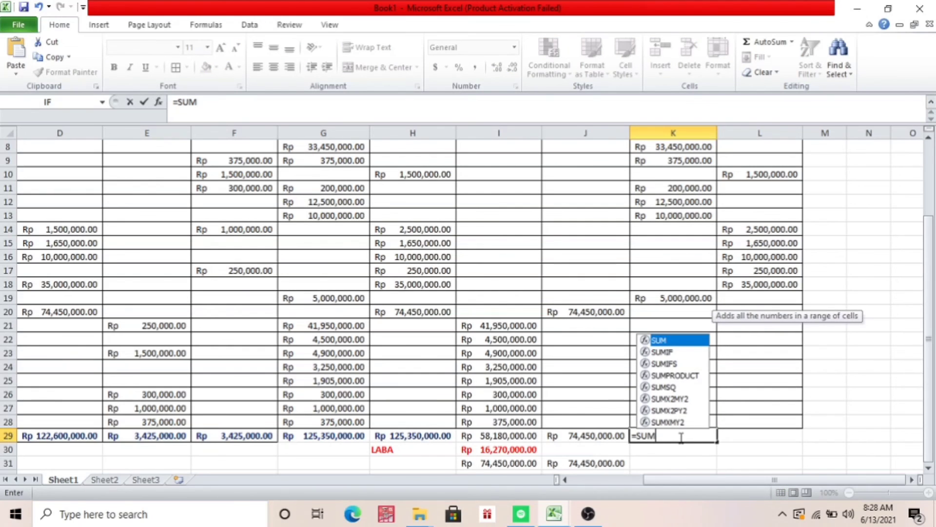
{"action": "type", "text": "("}
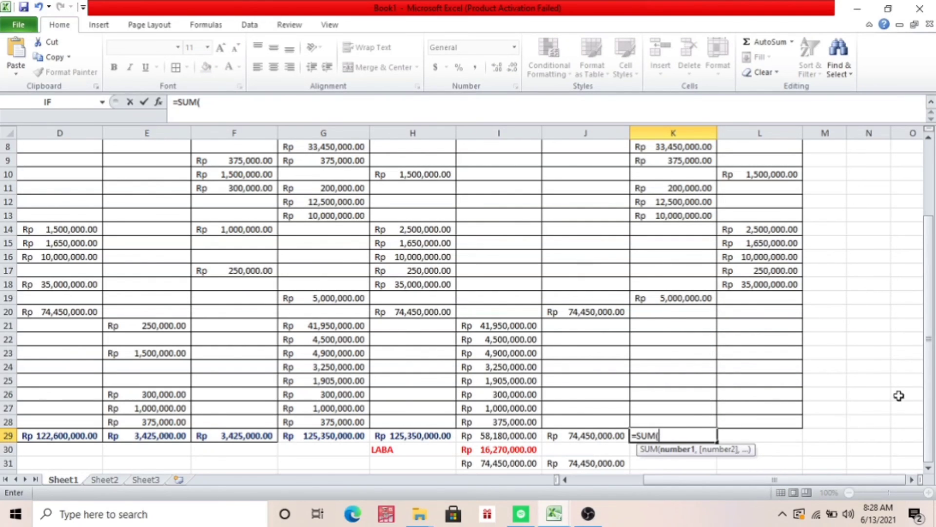
{"action": "left_click_drag", "start_coordinate": [929, 382], "coordinate": [929, 312]}
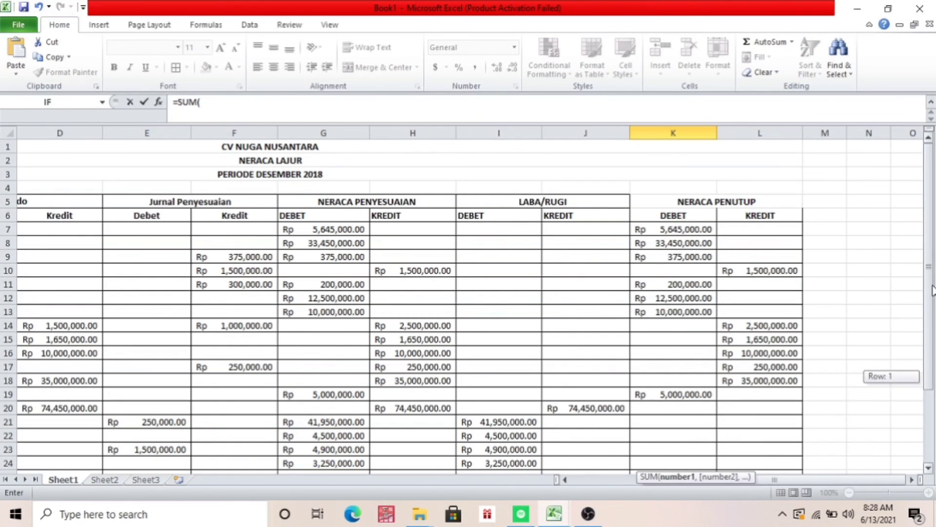
{"action": "left_click", "coordinate": [698, 229]}
{"action": "left_click_drag", "start_coordinate": [698, 229], "coordinate": [698, 450]}
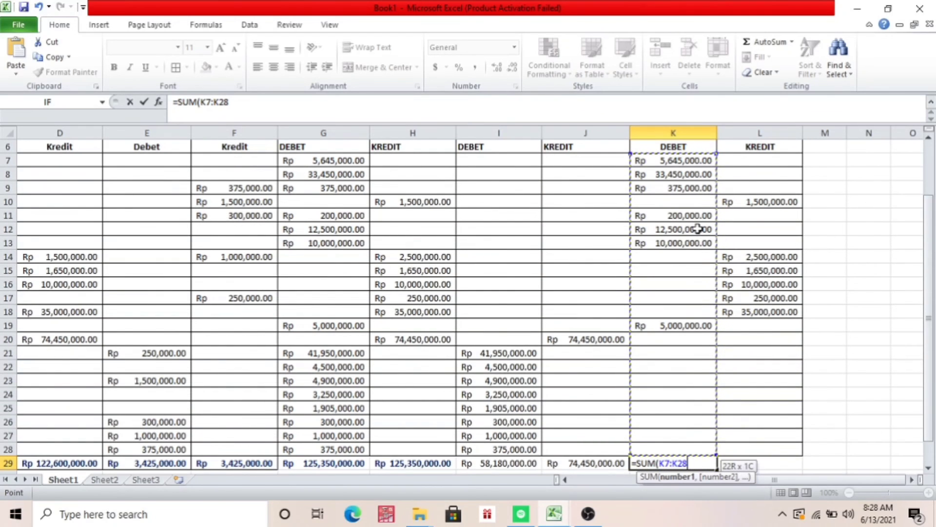
{"action": "key", "text": "Return"}
Total the NERACA PENUTUP credit column in L29 with a SUM of L7:L28
{"action": "left_click", "coordinate": [754, 448]}
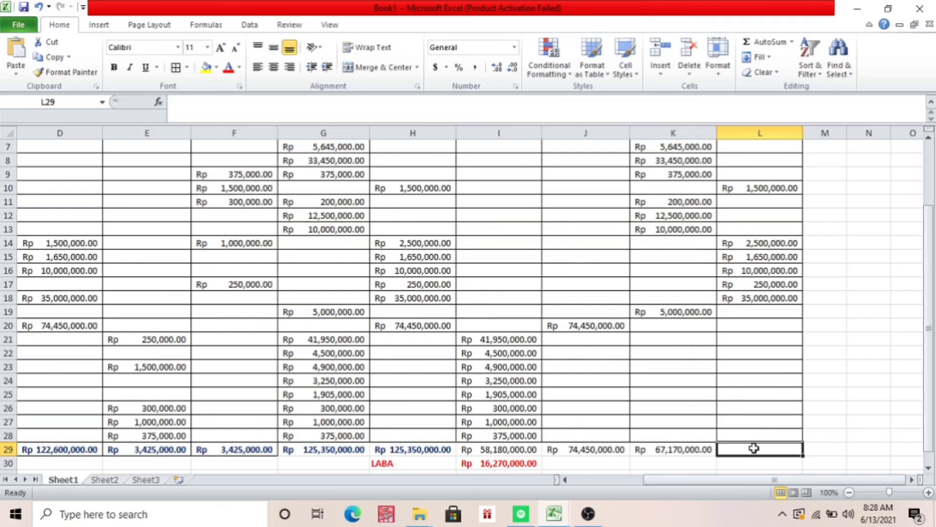
{"action": "type", "text": "=SU"}
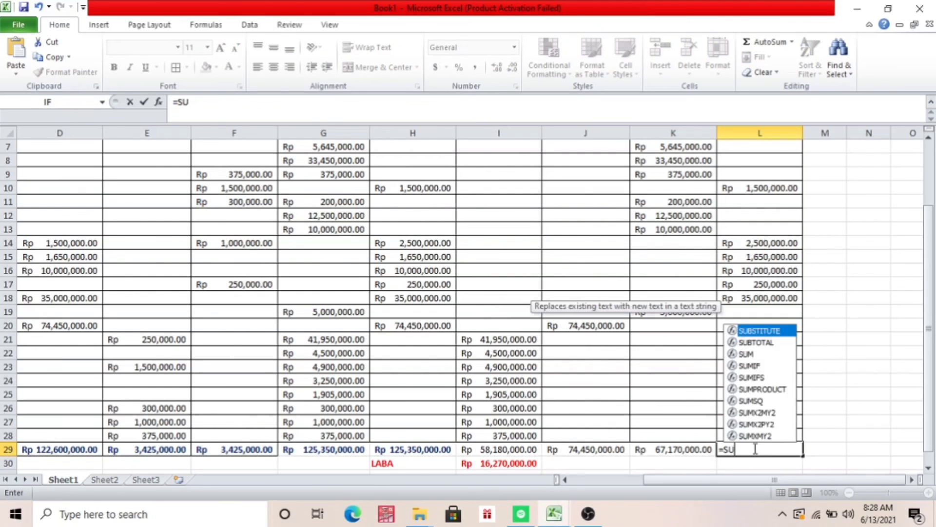
{"action": "type", "text": "M("}
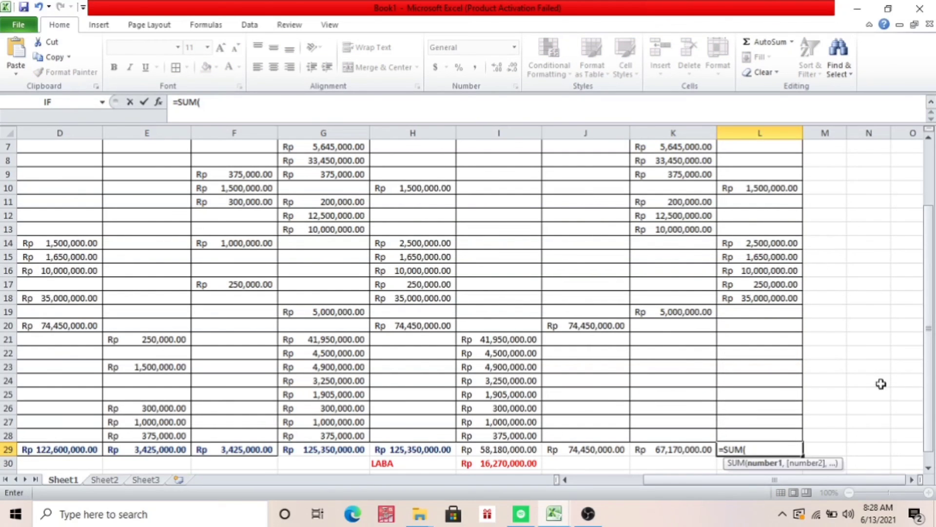
{"action": "left_click_drag", "start_coordinate": [929, 444], "coordinate": [929, 382]}
{"action": "left_click_drag", "start_coordinate": [763, 224], "coordinate": [763, 225]}
{"action": "key", "text": "shift+Down"}
{"action": "key", "text": "shift+Down"}
{"action": "key", "text": "shift+Down"}
{"action": "key", "text": "shift+Down"}
{"action": "key", "text": "shift+Down"}
{"action": "key", "text": "shift+Down"}
{"action": "key", "text": "shift+Down"}
{"action": "key", "text": "shift+Down"}
{"action": "key", "text": "shift+Down"}
{"action": "key", "text": "shift+Down"}
{"action": "key", "text": "shift+Down"}
{"action": "key", "text": "shift+Down"}
{"action": "key", "text": "shift+Down"}
{"action": "key", "text": "shift+Down"}
{"action": "key", "text": "shift+Down"}
{"action": "key", "text": "shift+Down"}
{"action": "key", "text": "shift+Down"}
{"action": "key", "text": "shift+Down"}
{"action": "key", "text": "shift+Down"}
{"action": "key", "text": "shift+Down"}
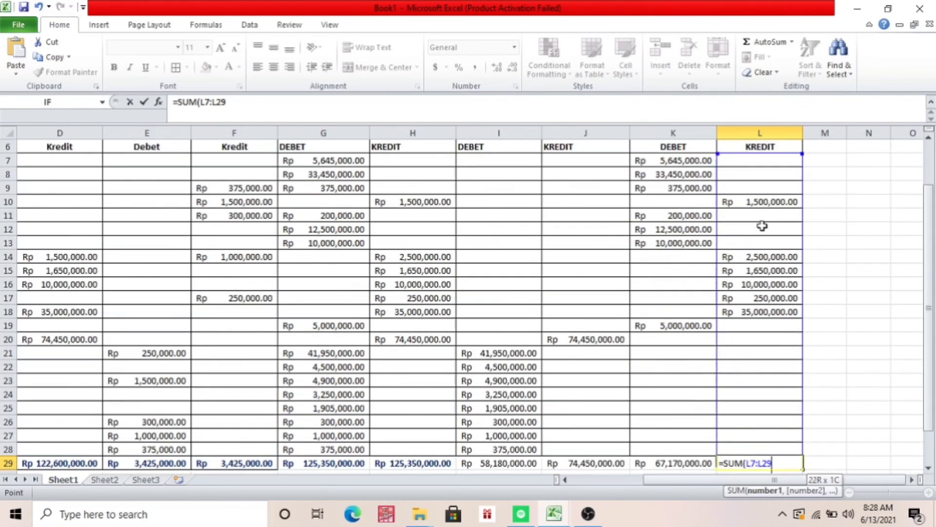
{"action": "key", "text": "shift+Up"}
{"action": "type", "text": ")"}
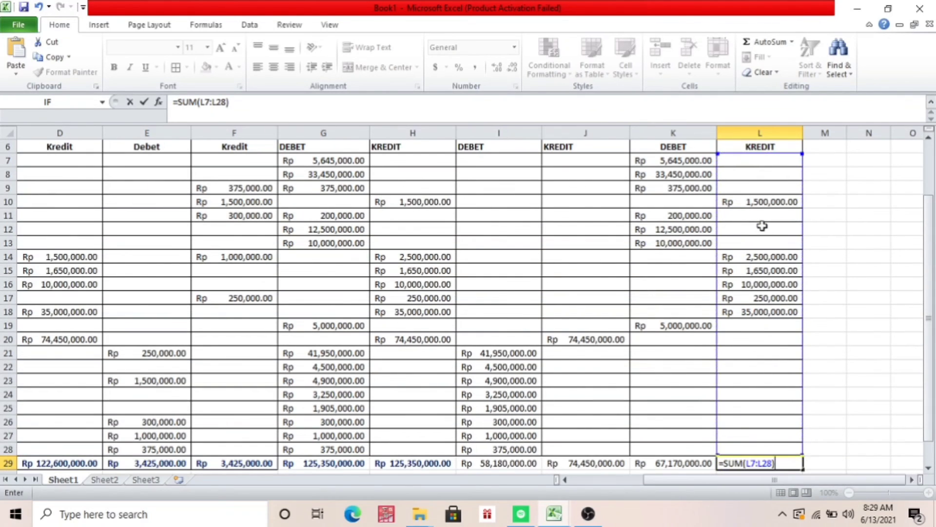
{"action": "key", "text": "Return"}
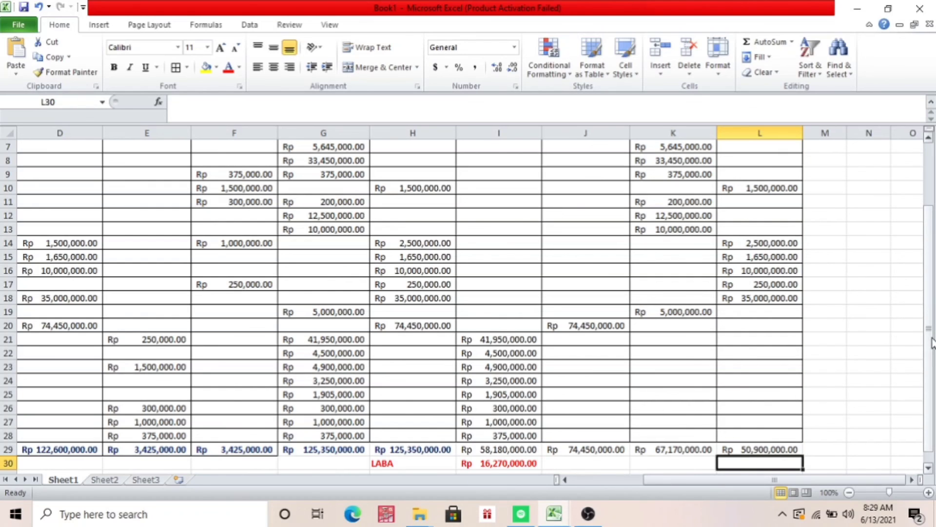
Calculate the profit balance in L30 as the debit total minus the credit total with =K29-L29
{"action": "left_click_drag", "start_coordinate": [932, 341], "coordinate": [931, 378]}
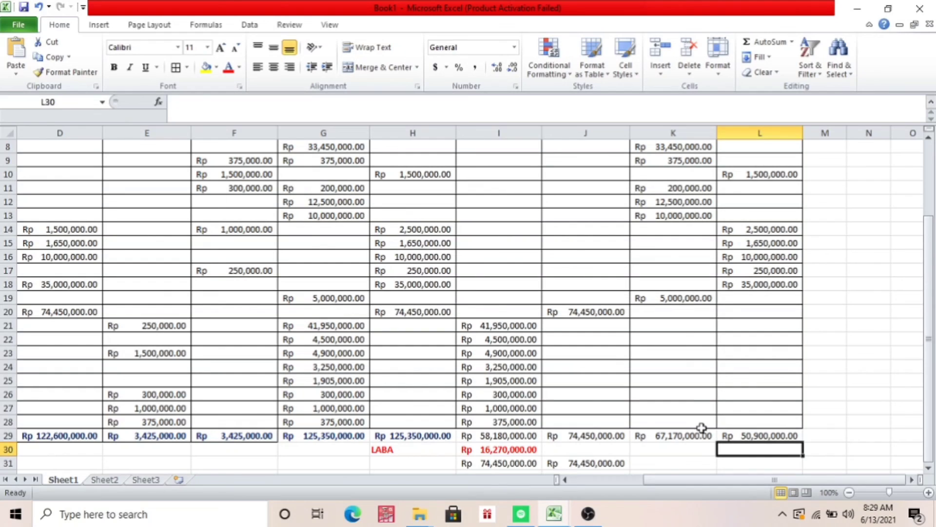
{"action": "type", "text": "="}
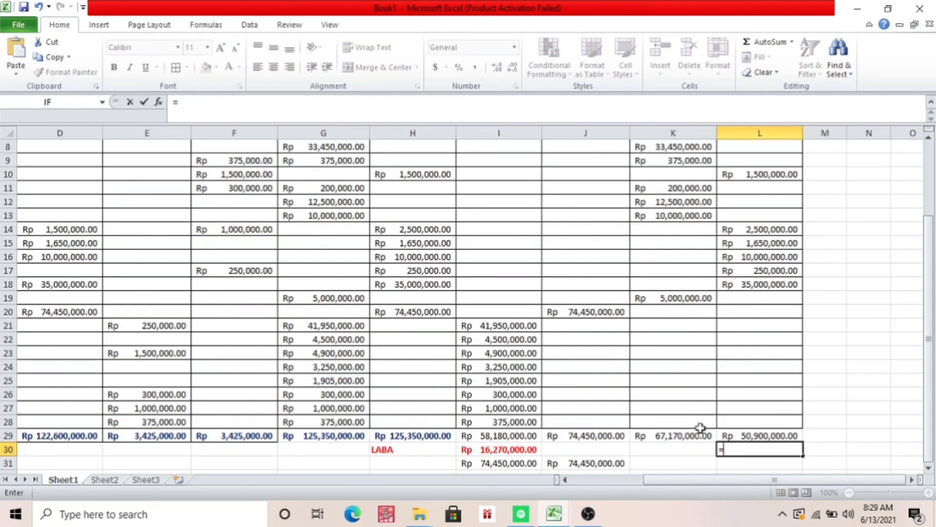
{"action": "left_click", "coordinate": [676, 438]}
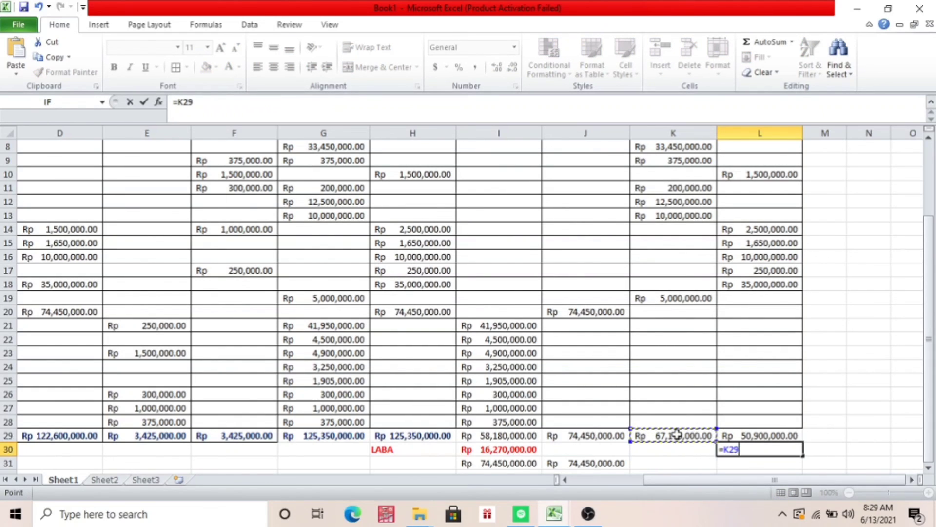
{"action": "type", "text": "-"}
{"action": "left_click", "coordinate": [751, 434]}
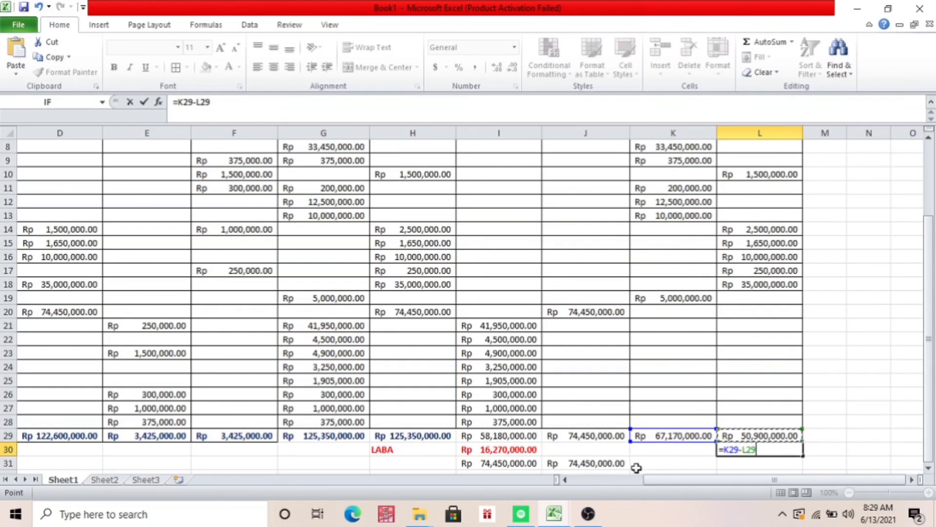
{"action": "key", "text": "Return"}
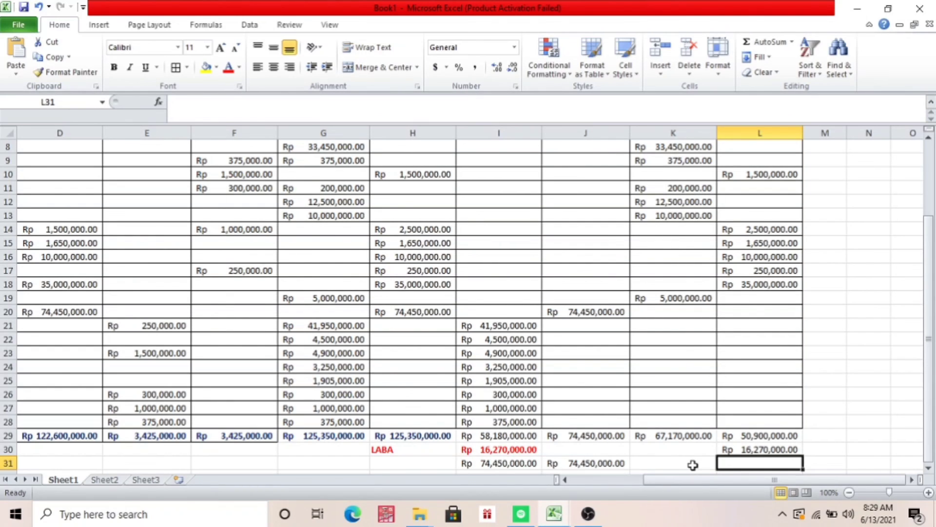
Add the final NERACA PENUTUP credit total in L31 with a SUM of L29:L30
{"action": "type", "text": "="}
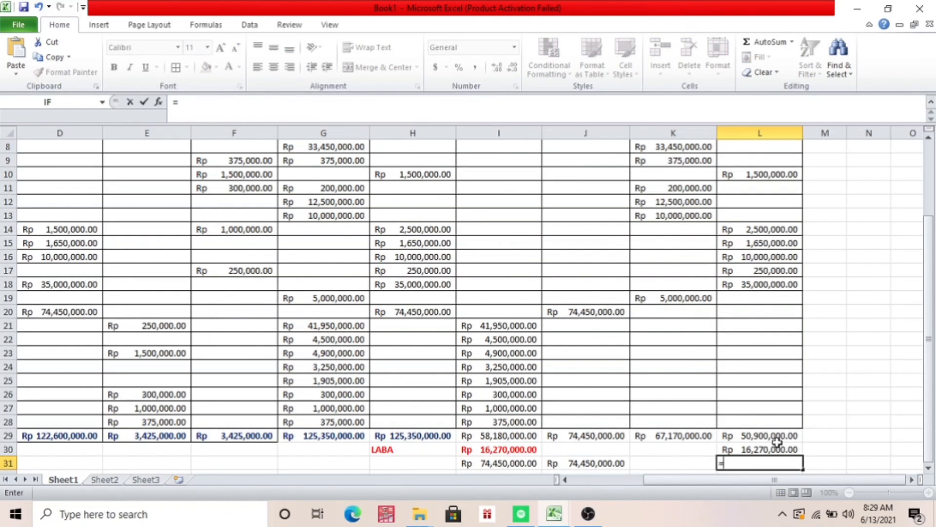
{"action": "type", "text": "SUM("}
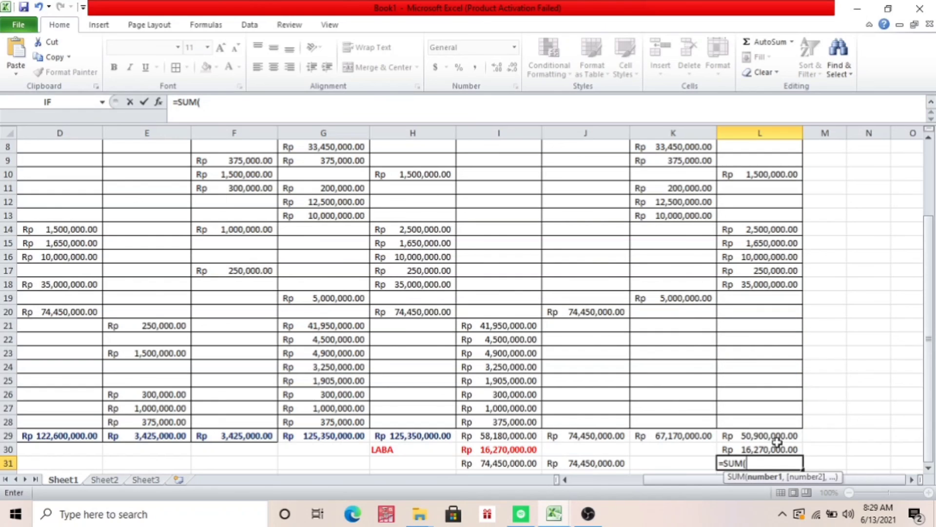
{"action": "left_click_drag", "start_coordinate": [762, 444], "coordinate": [757, 435]}
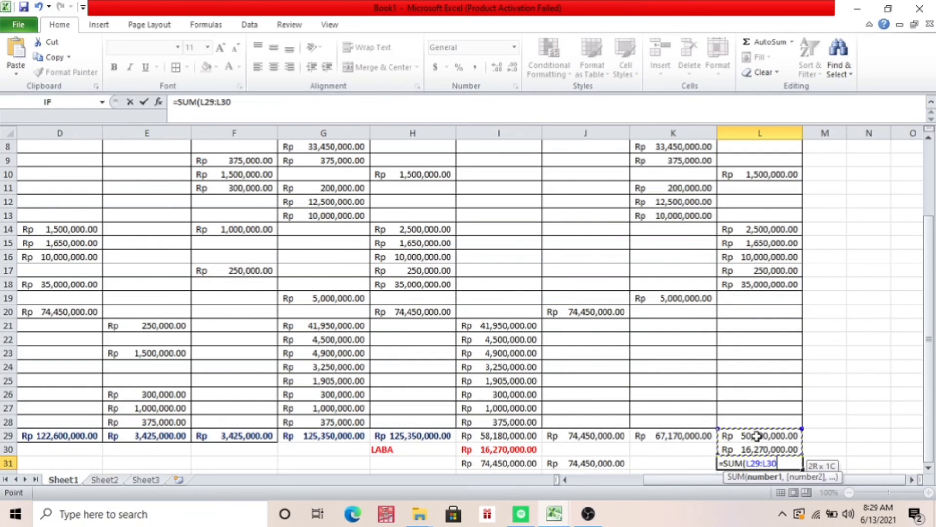
{"action": "type", "text": ")"}
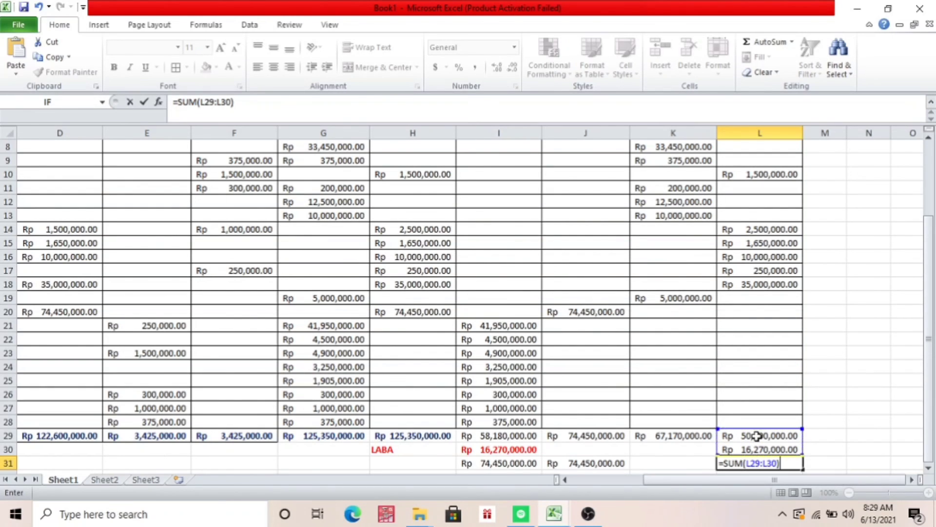
{"action": "key", "text": "Return"}
Carry the NERACA PENUTUP debit total down to K31 with the formula =K29
{"action": "left_click", "coordinate": [682, 449]}
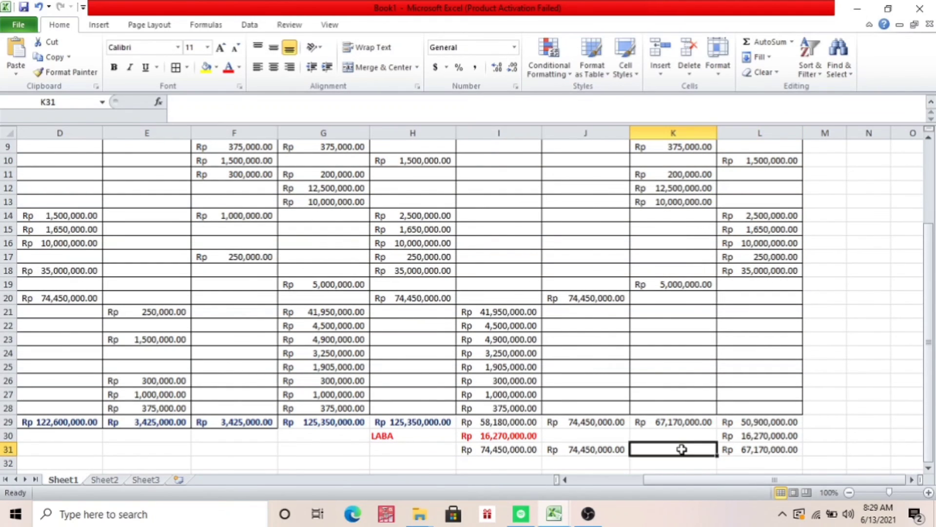
{"action": "type", "text": "="}
{"action": "left_click", "coordinate": [672, 422]}
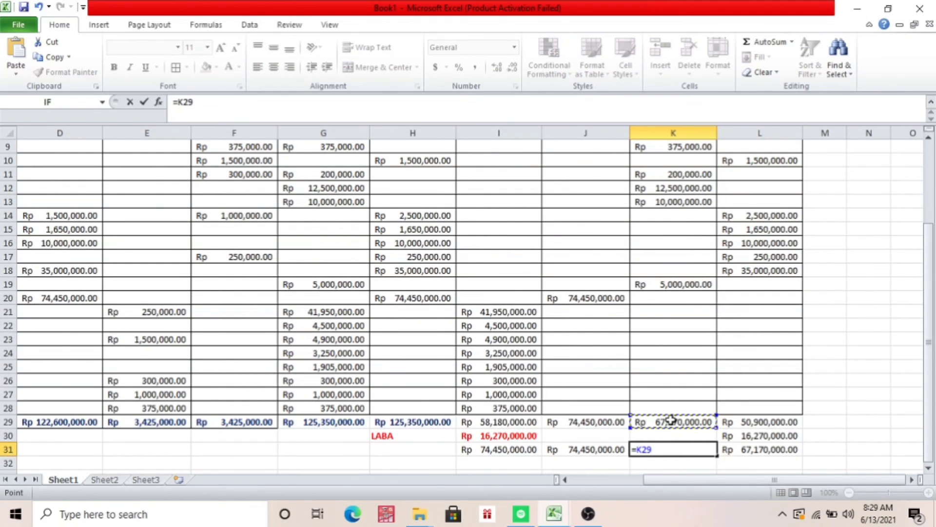
{"action": "key", "text": "Return"}
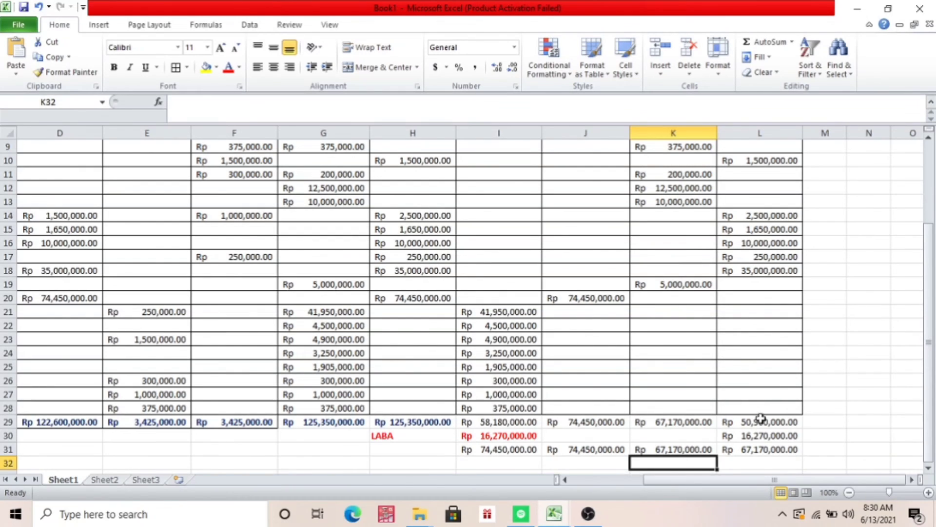
Format the profit amount in L30 with red, bold text
{"action": "left_click", "coordinate": [762, 435]}
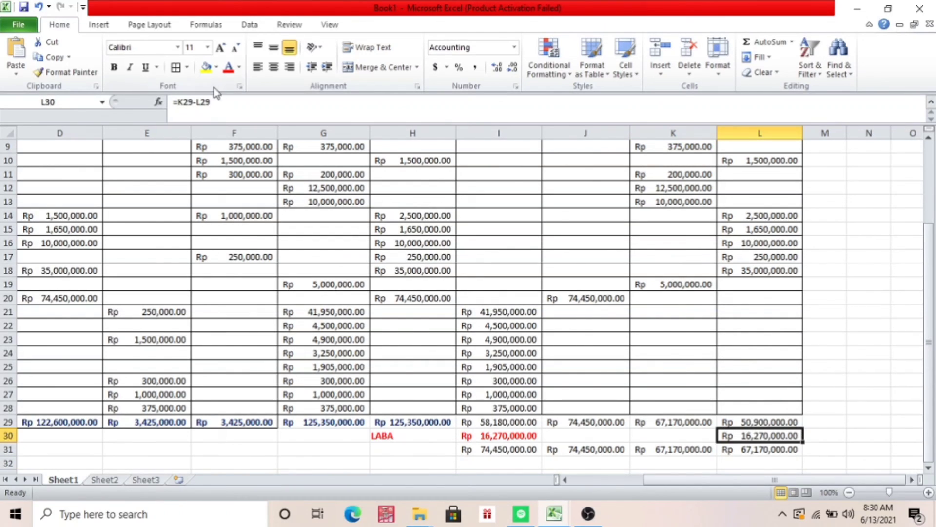
{"action": "left_click", "coordinate": [228, 67]}
{"action": "left_click", "coordinate": [115, 65]}
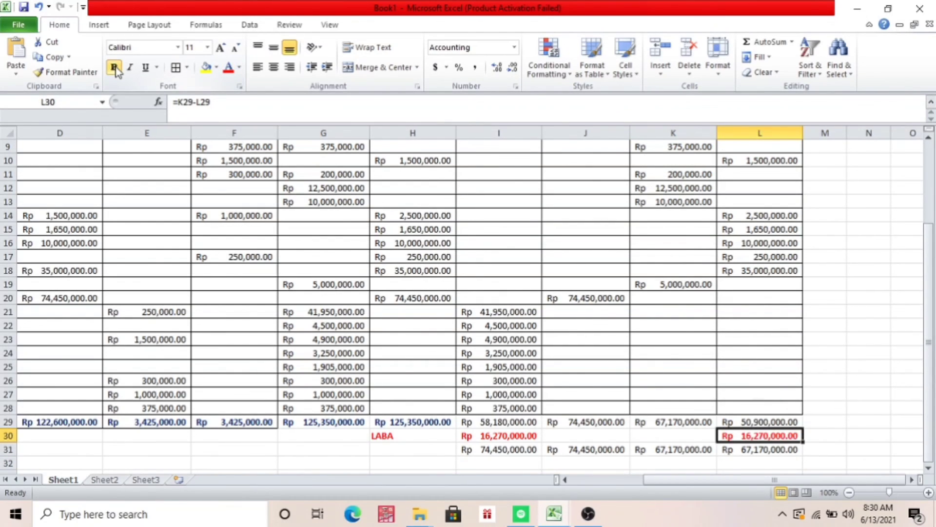
Select the NERACA PENUTUP, DEBET and KREDIT header cells in K5:L6
{"action": "left_click_drag", "start_coordinate": [932, 305], "coordinate": [919, 210]}
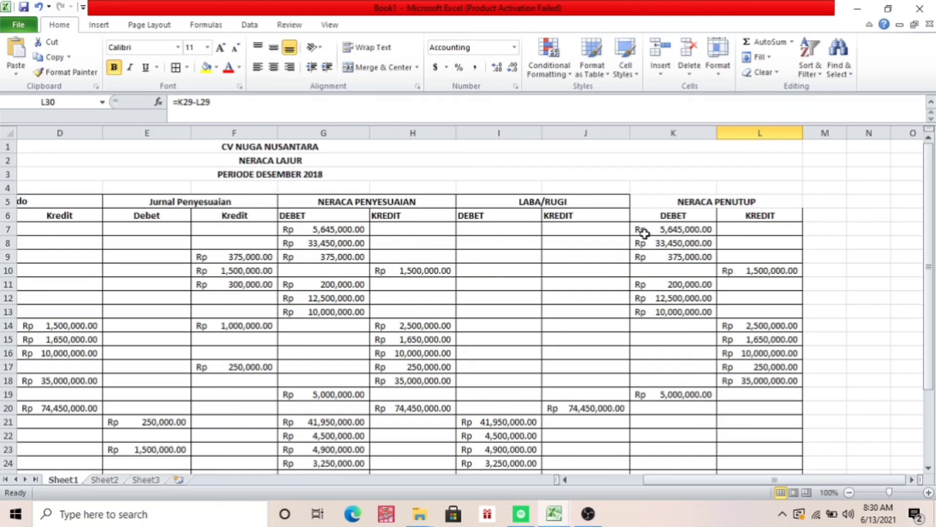
{"action": "left_click", "coordinate": [636, 201]}
{"action": "key", "text": "shift+Down"}
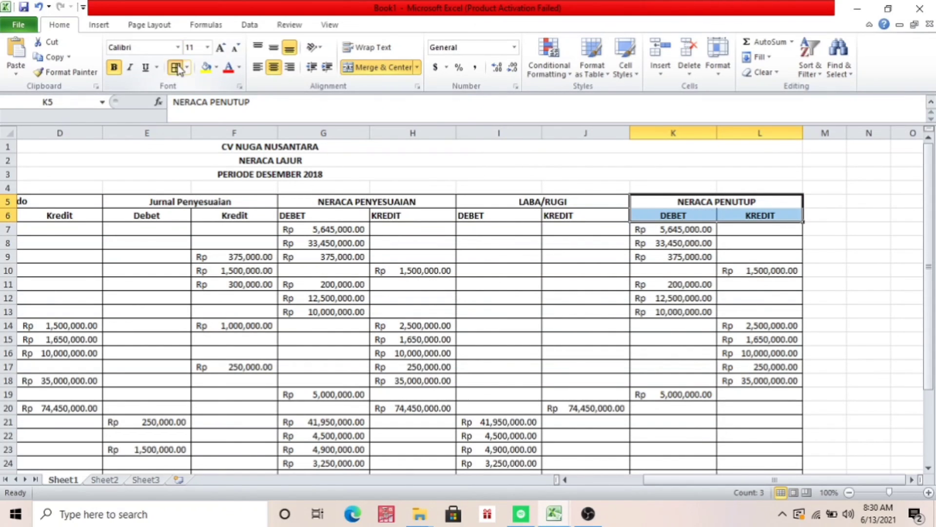
{"action": "left_click", "coordinate": [600, 508]}
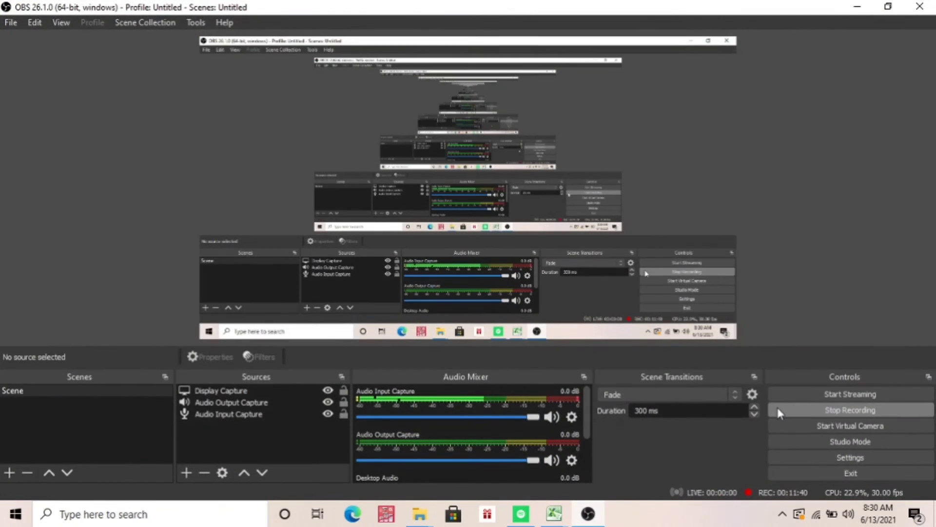